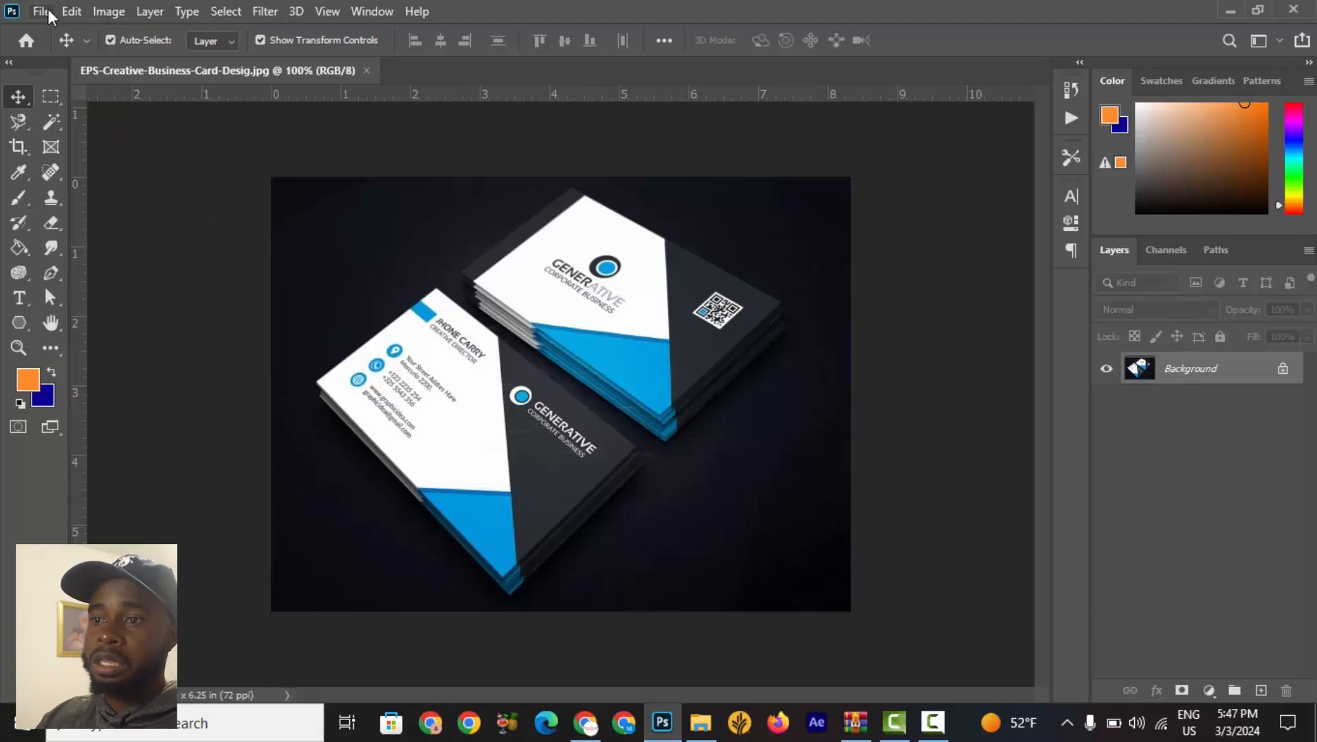
# Start a new document with units in inches and a resolution of 300 pixels/inch.
pyautogui.click(46, 9)
pyautogui.click(59, 30)
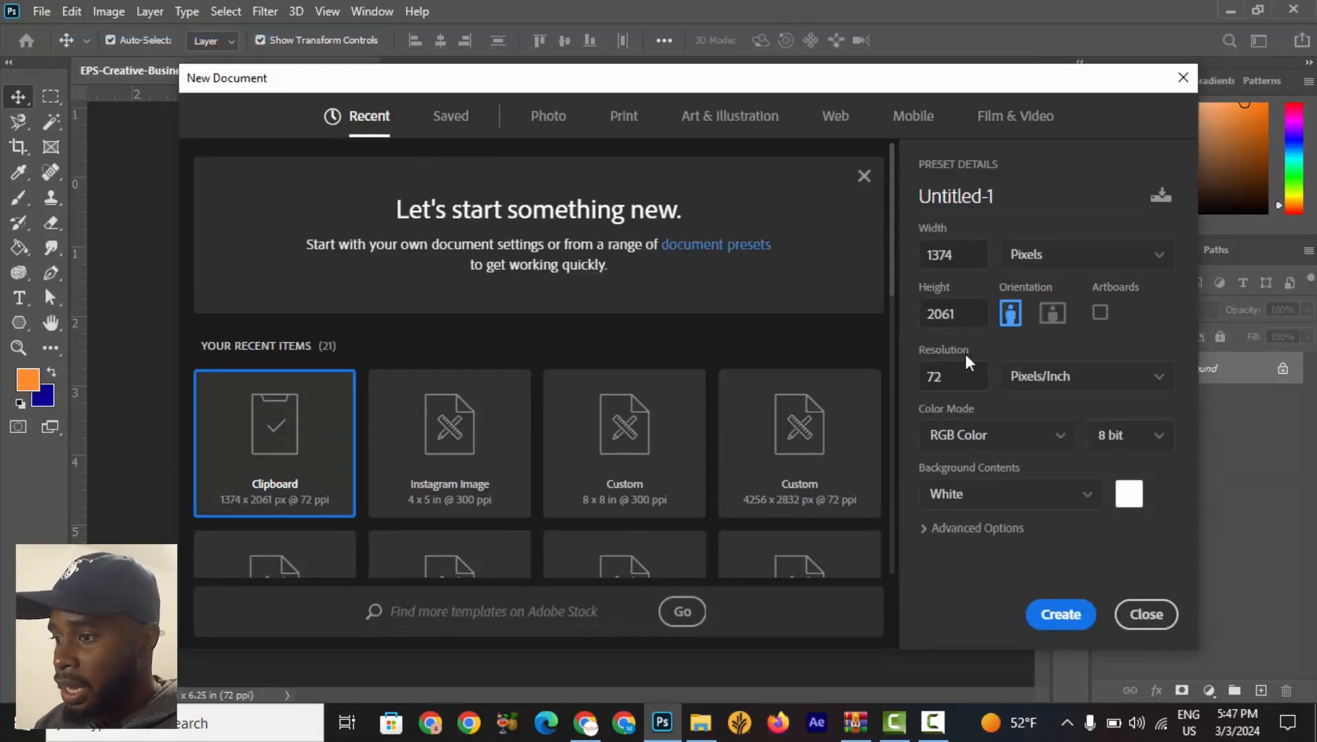
pyautogui.click(1052, 255)
pyautogui.click(1050, 317)
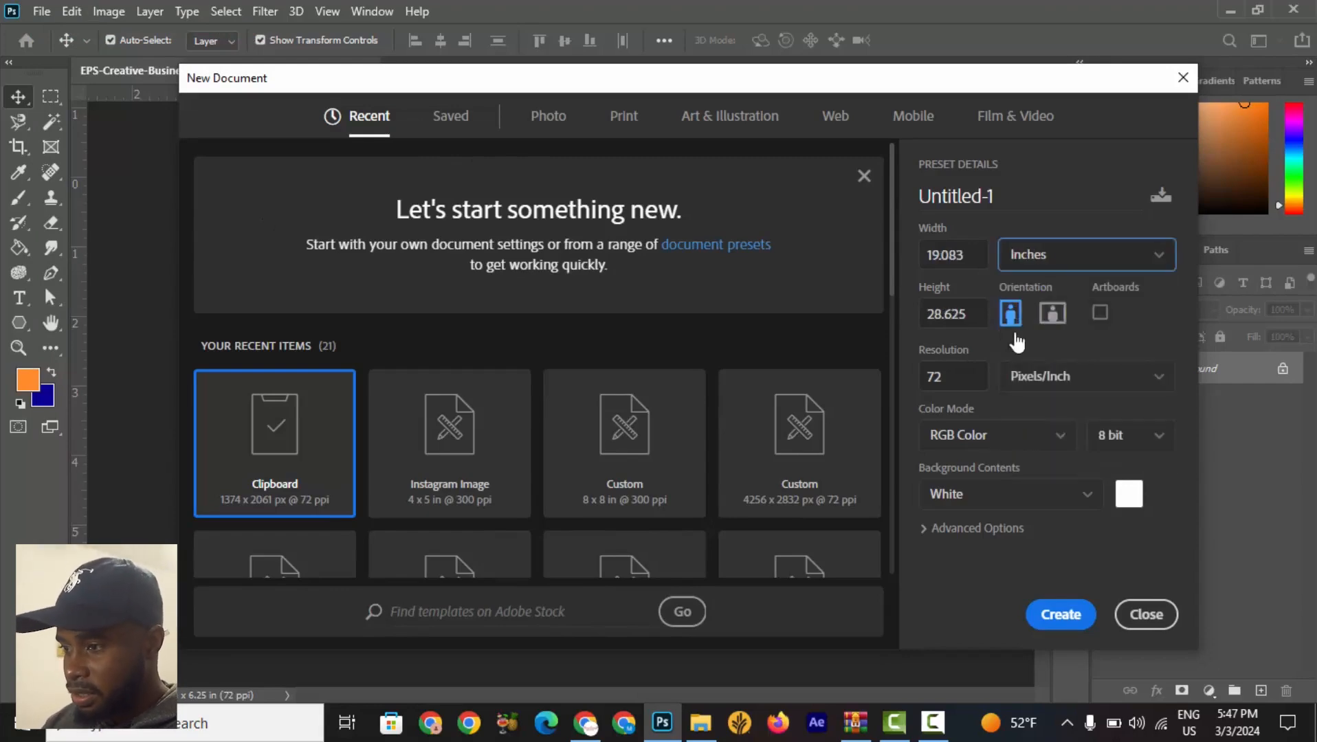
pyautogui.moveTo(956, 378); pyautogui.dragTo(888, 379)
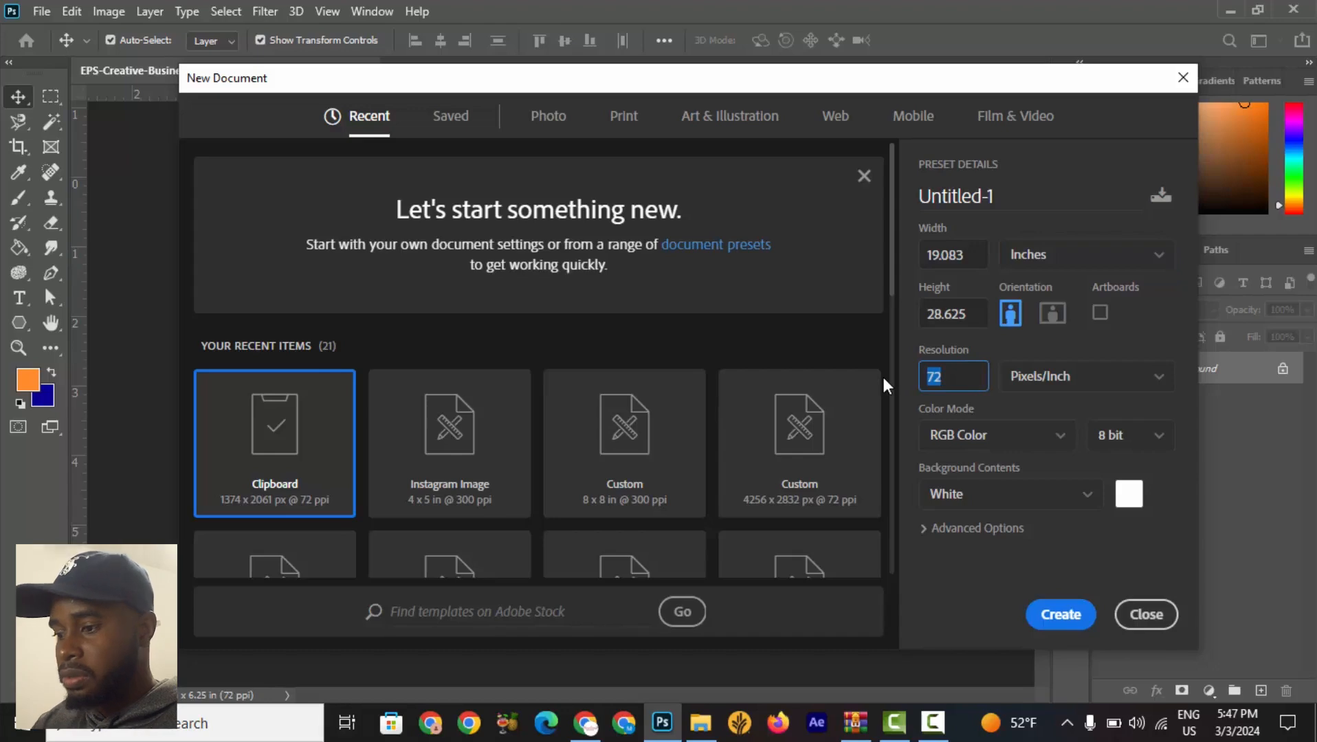
pyautogui.write('300')
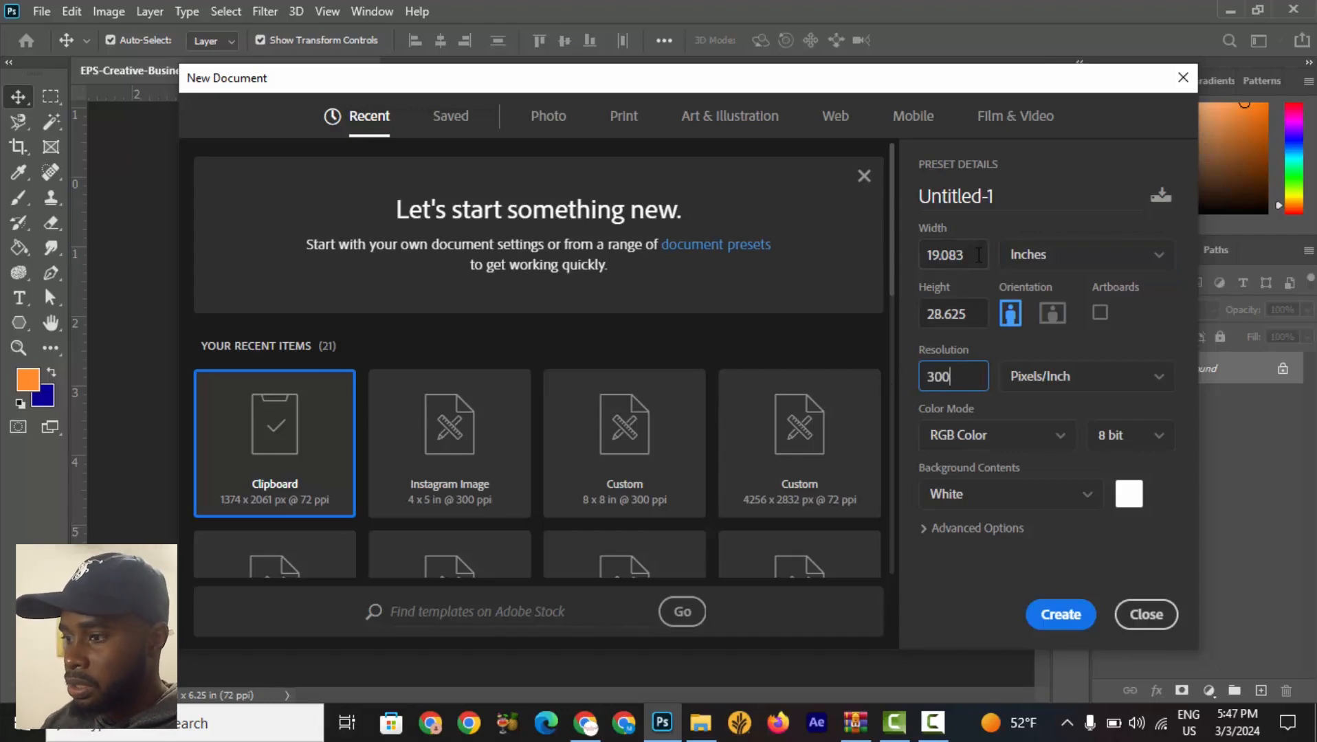
# Set the document width to 3.5 and height to 2 inches and create it.
pyautogui.click(978, 255)
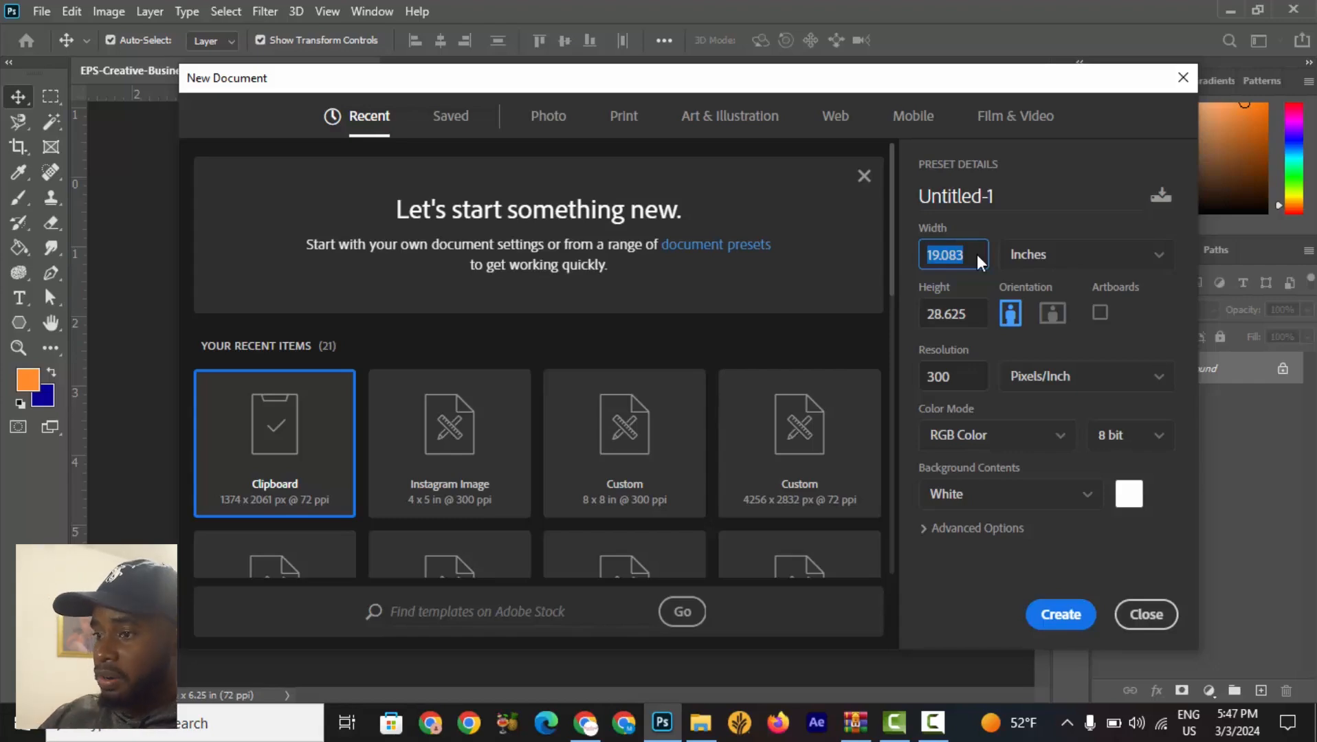
pyautogui.write('3.5')
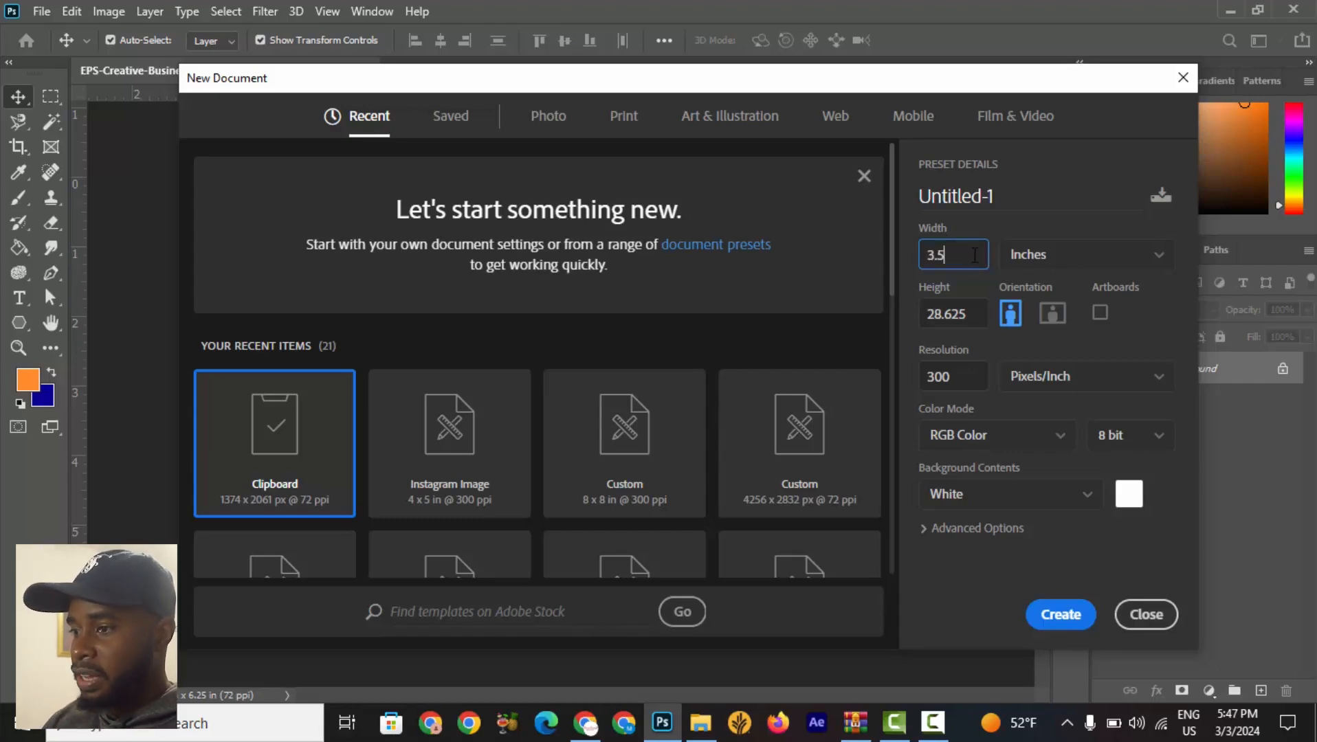
pyautogui.press('Tab')
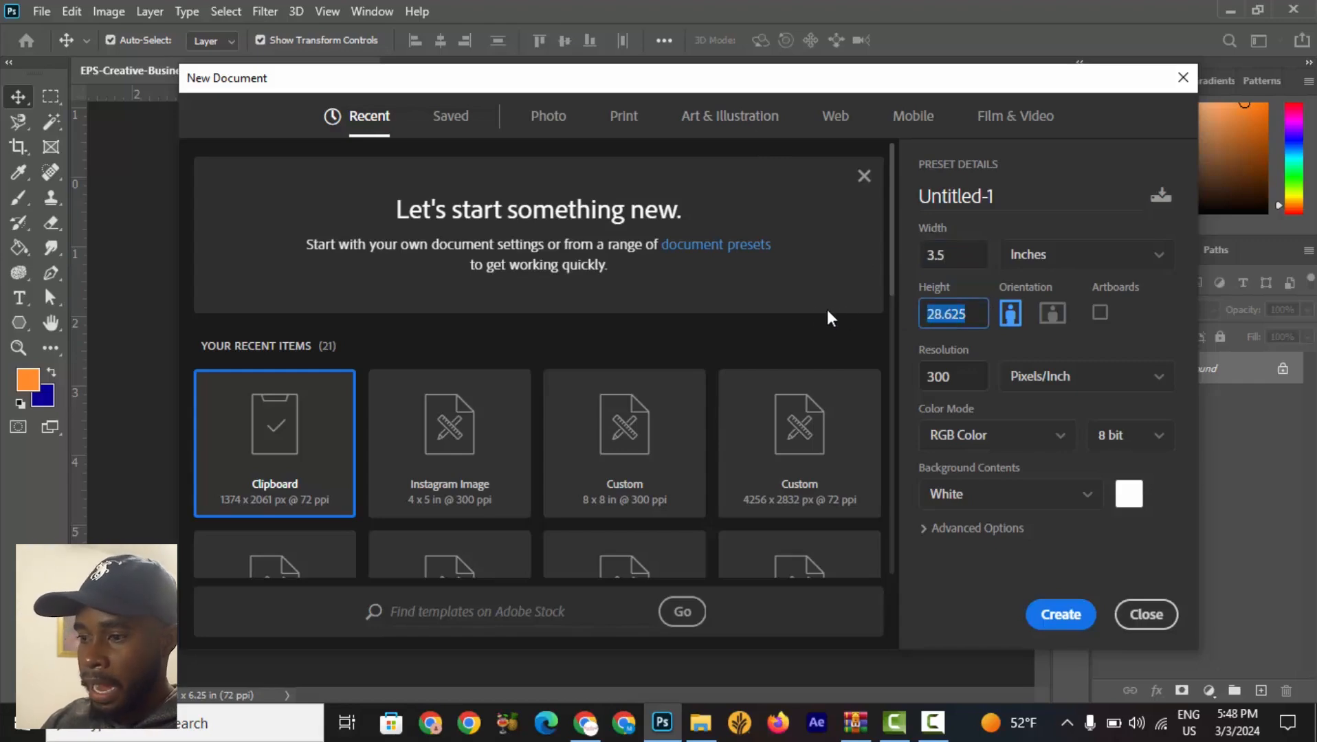
pyautogui.write('2')
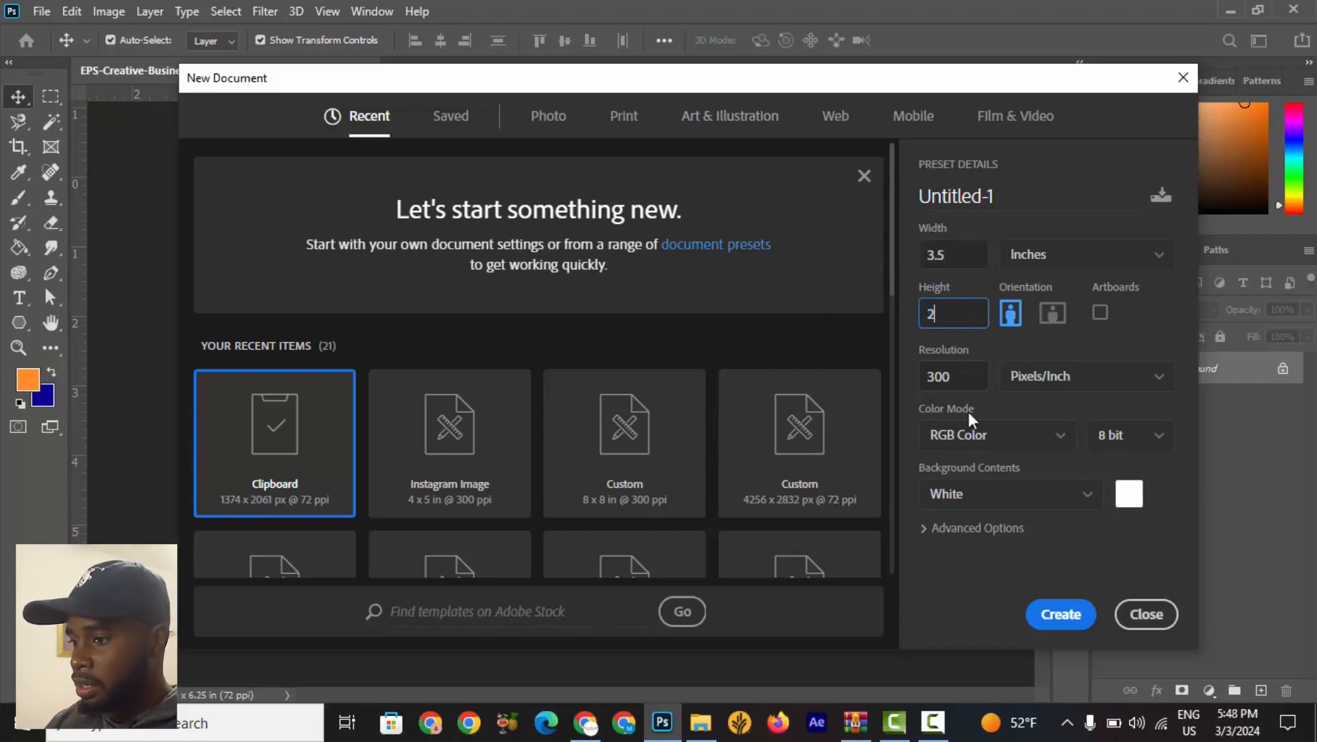
pyautogui.click(1059, 619)
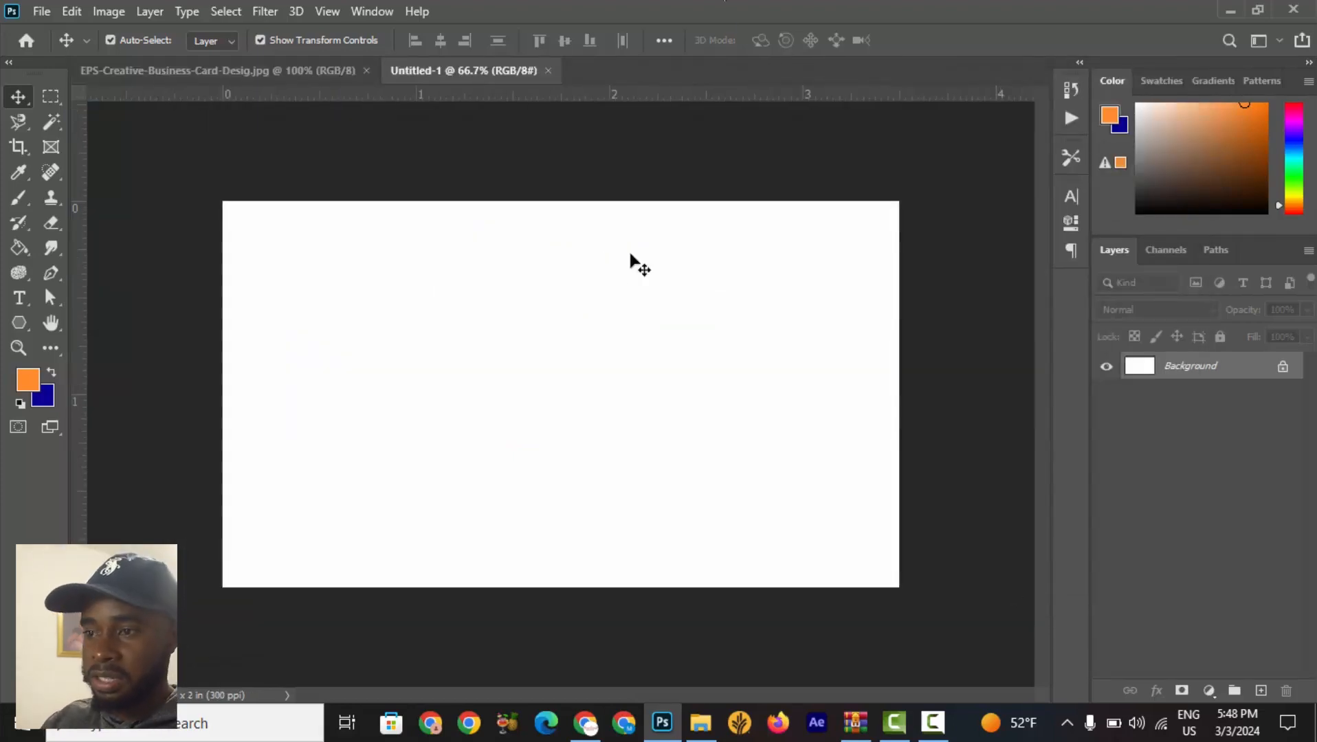
# Examine the reference business card design up close, comparing it with the blank card.
pyautogui.click(273, 72)
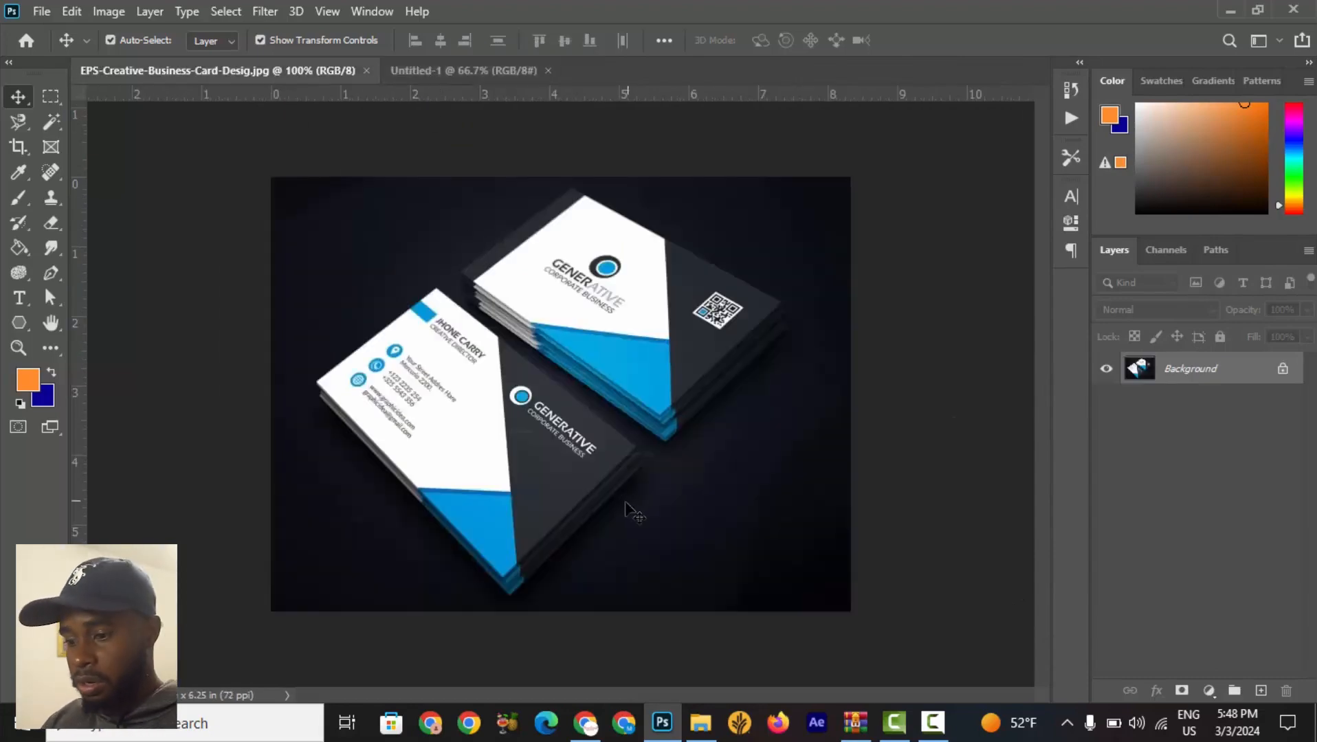
pyautogui.scroll(5, 633, 514)
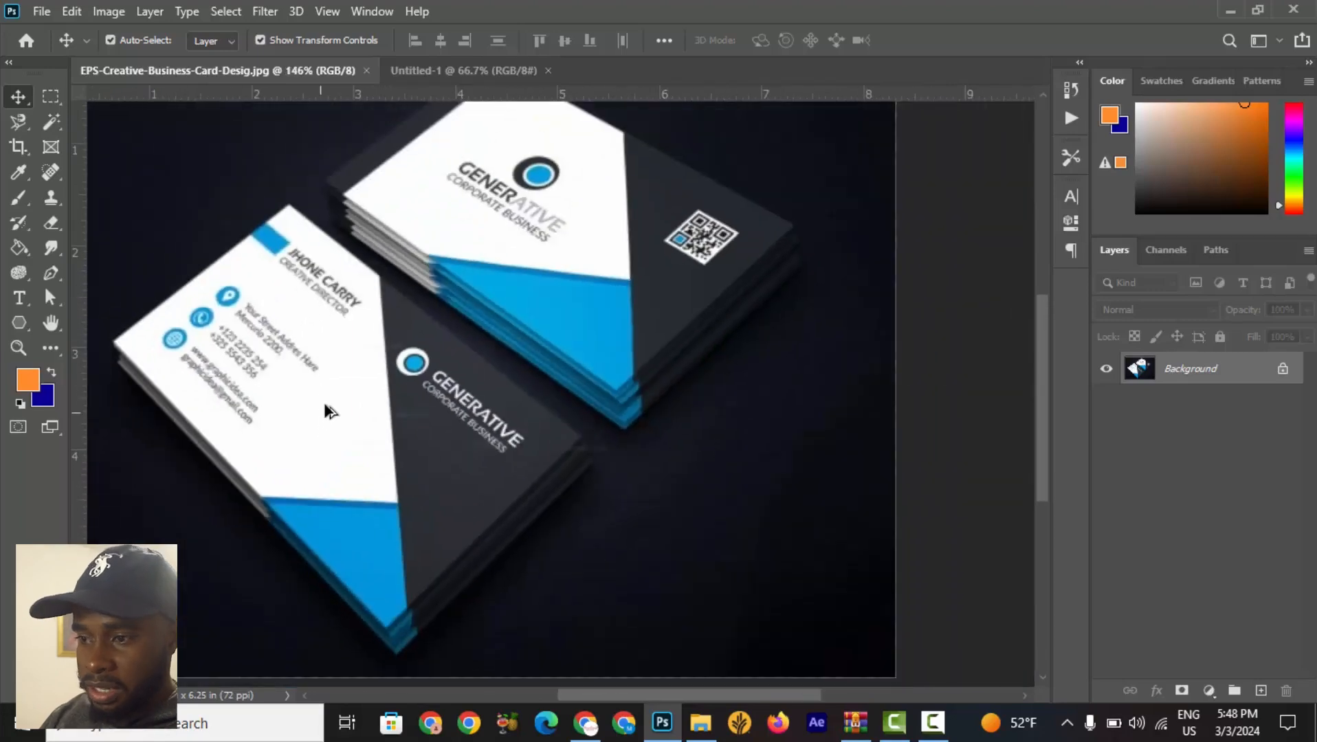
pyautogui.click(472, 71)
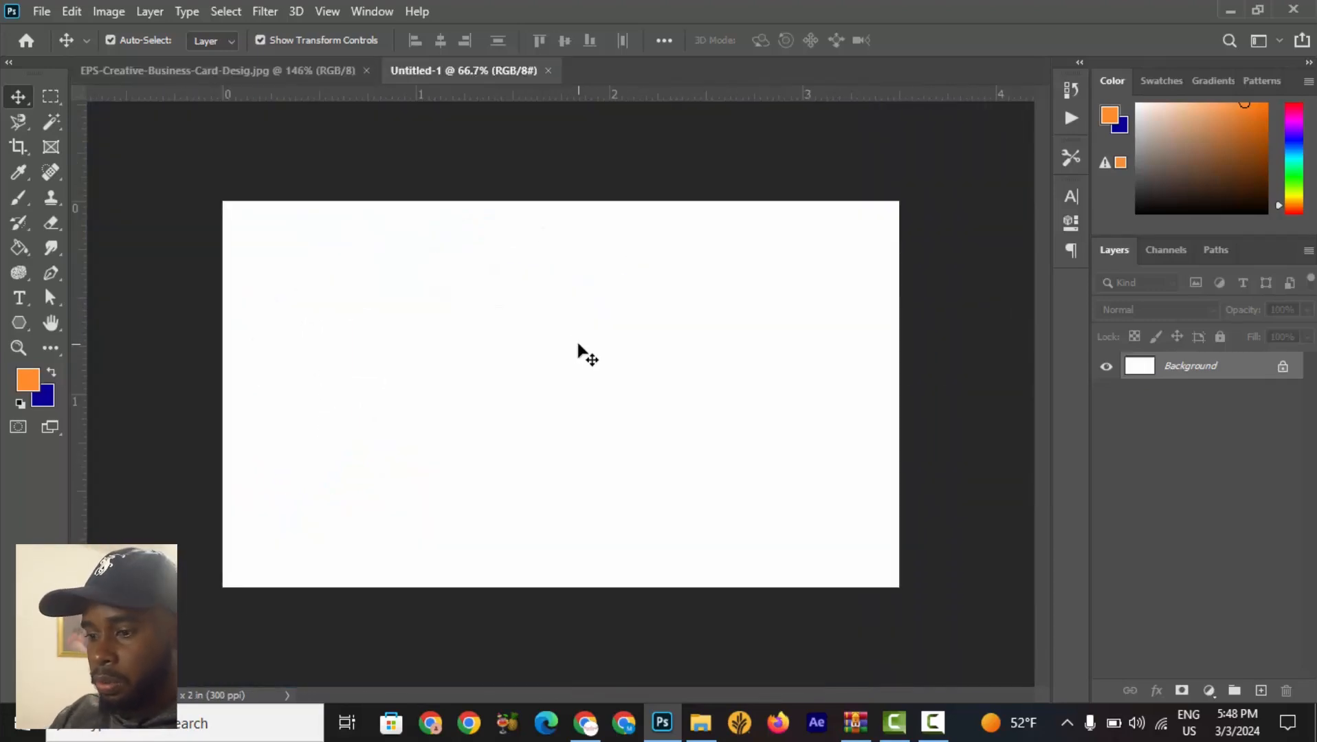
pyautogui.click(162, 69)
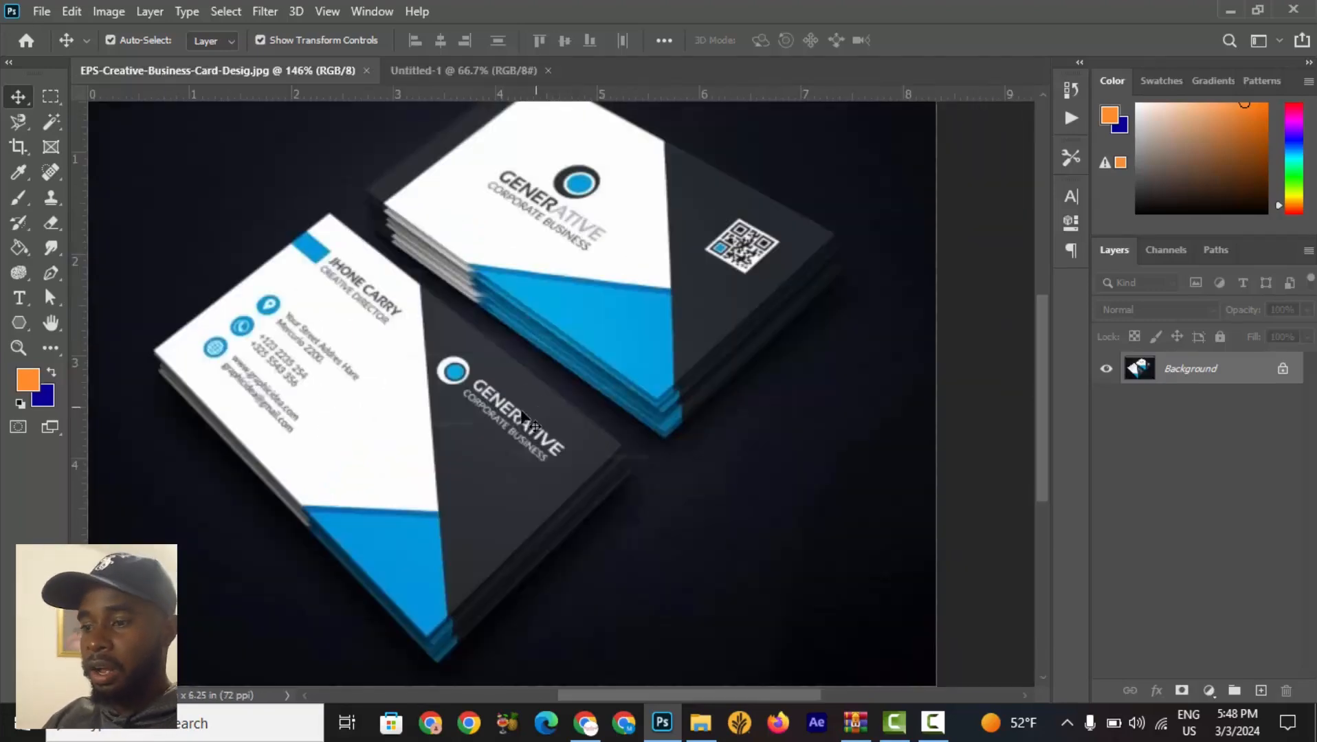
pyautogui.scroll(-3, 457, 432)
pyautogui.scroll(5, 461, 439)
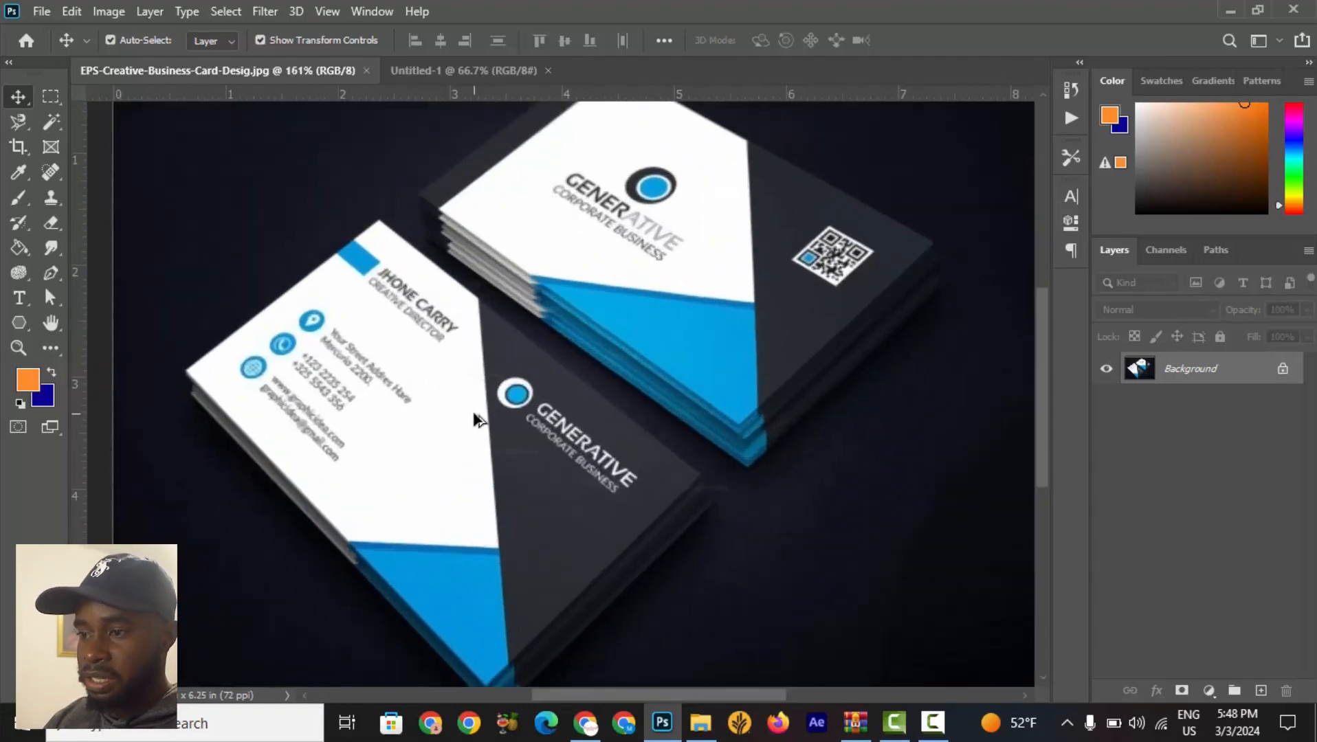
pyautogui.scroll(-2, 479, 417)
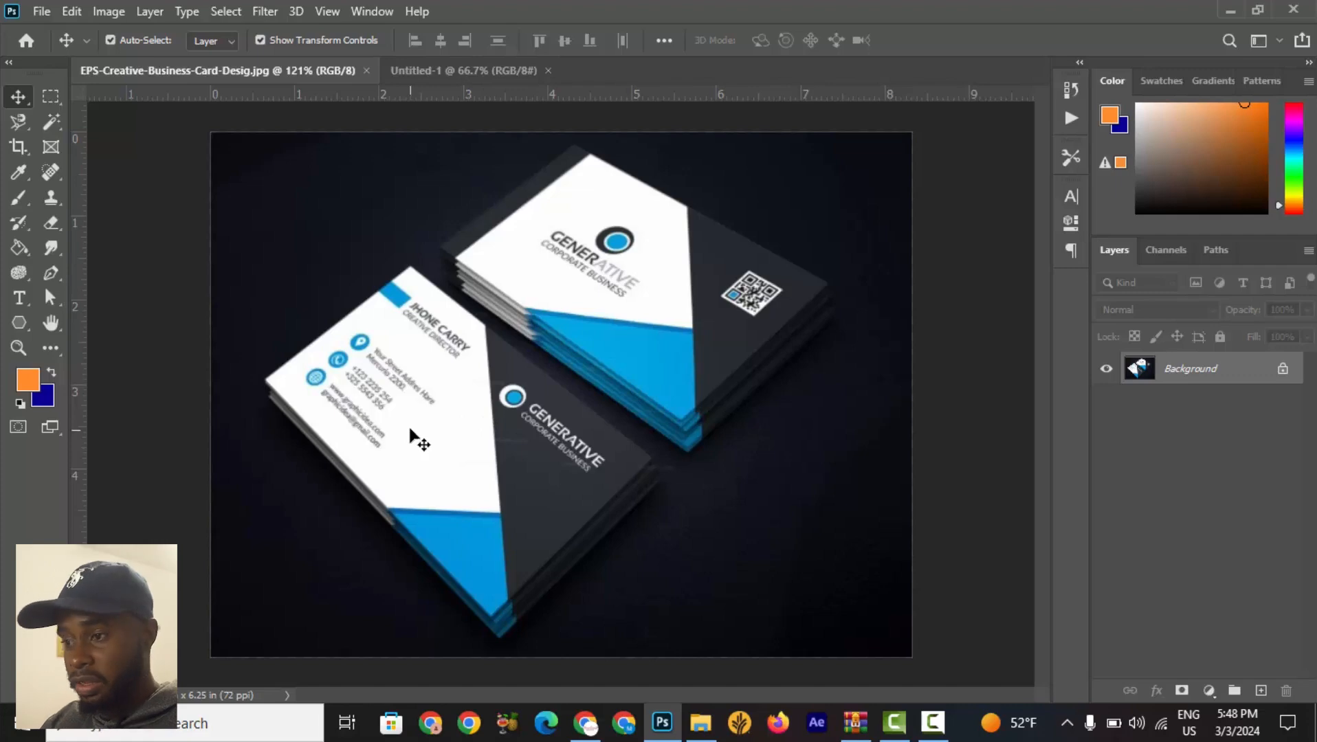
pyautogui.scroll(5, 751, 272)
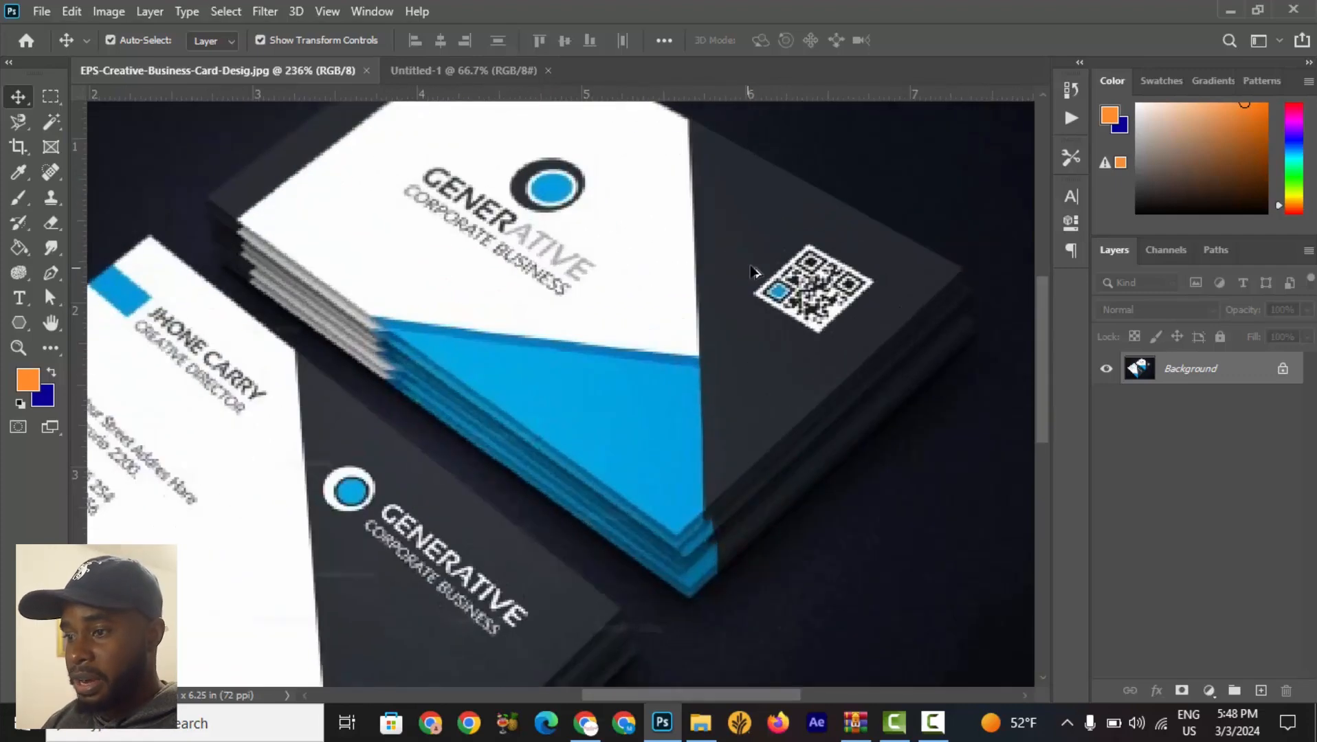
pyautogui.scroll(1, 751, 271)
pyautogui.scroll(3, 538, 206)
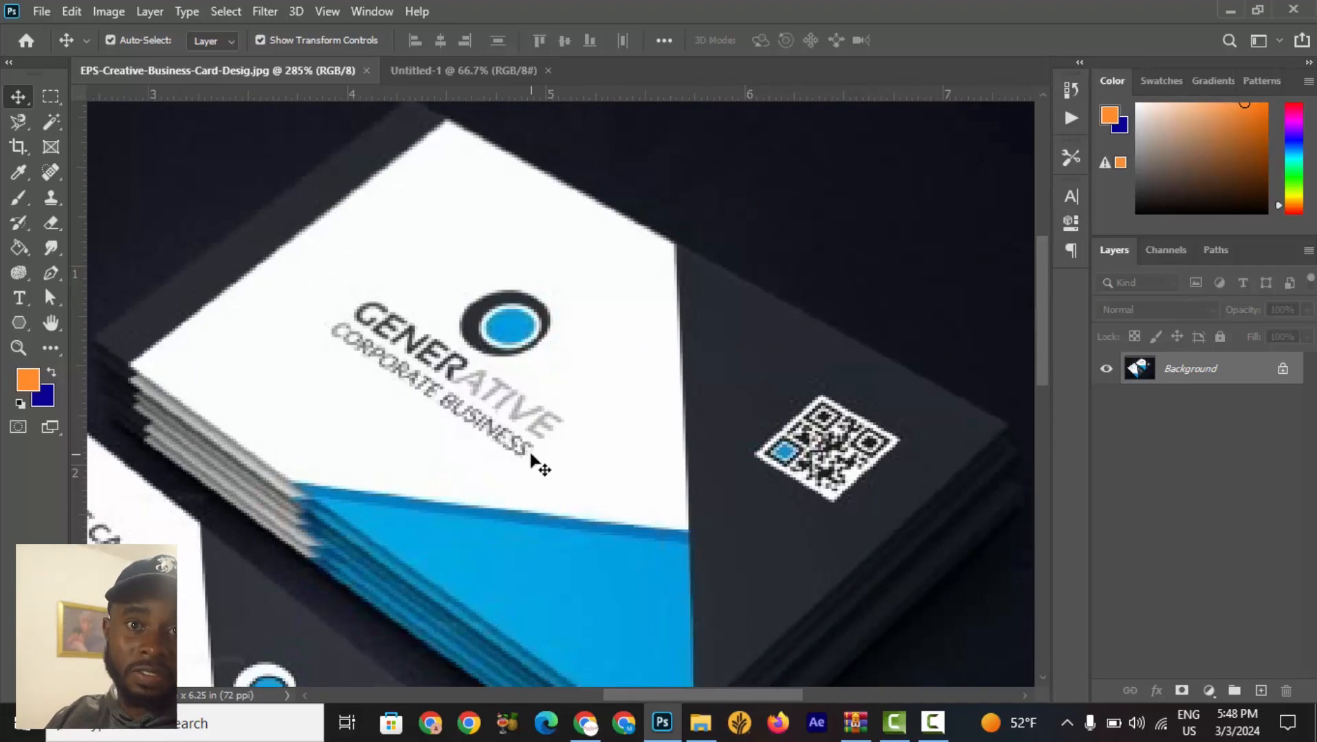
pyautogui.scroll(-8, 530, 453)
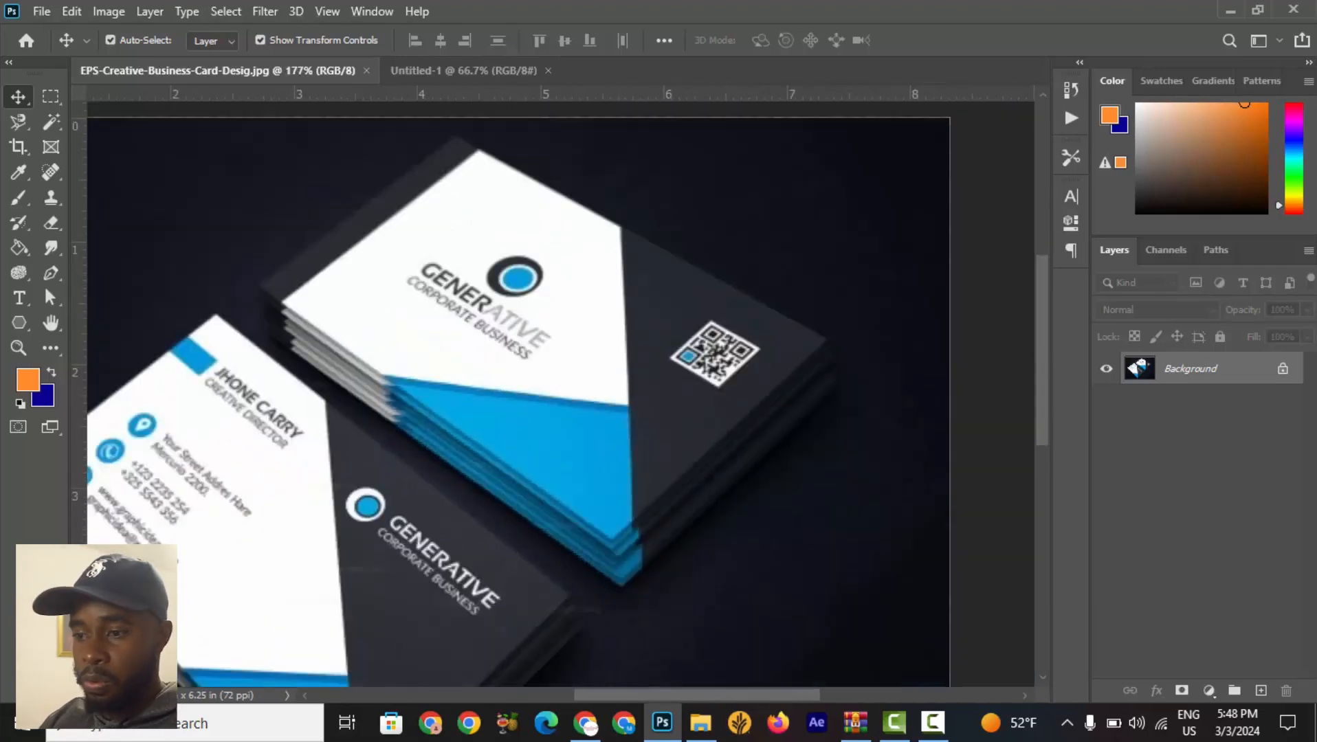
pyautogui.scroll(5, 267, 532)
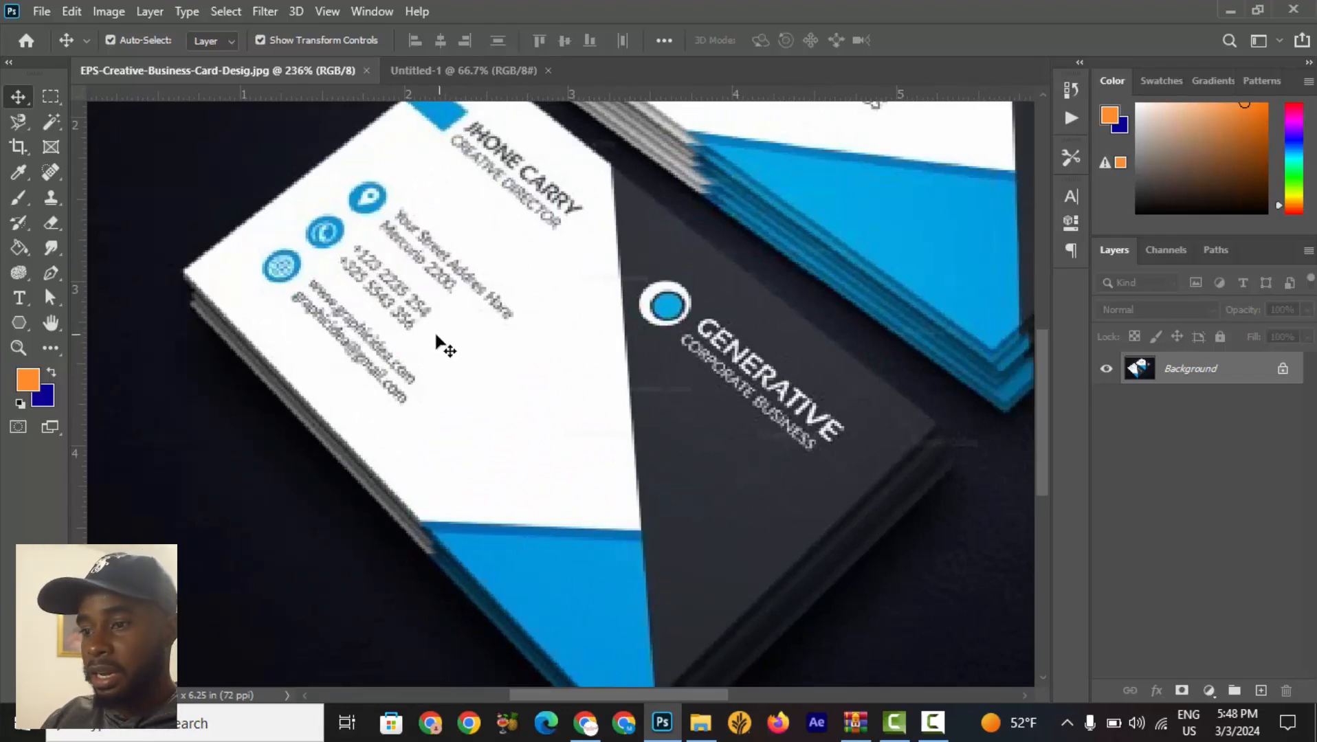
pyautogui.scroll(-4, 426, 358)
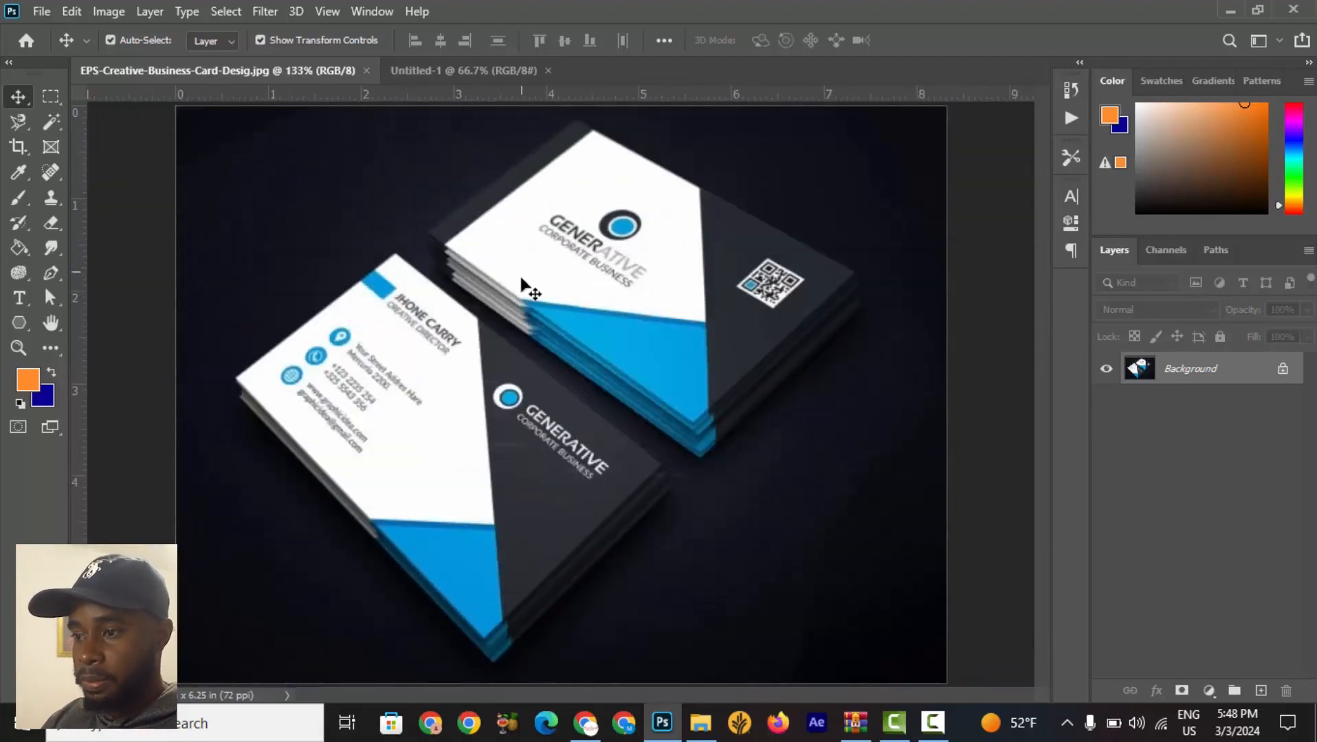
pyautogui.click(459, 73)
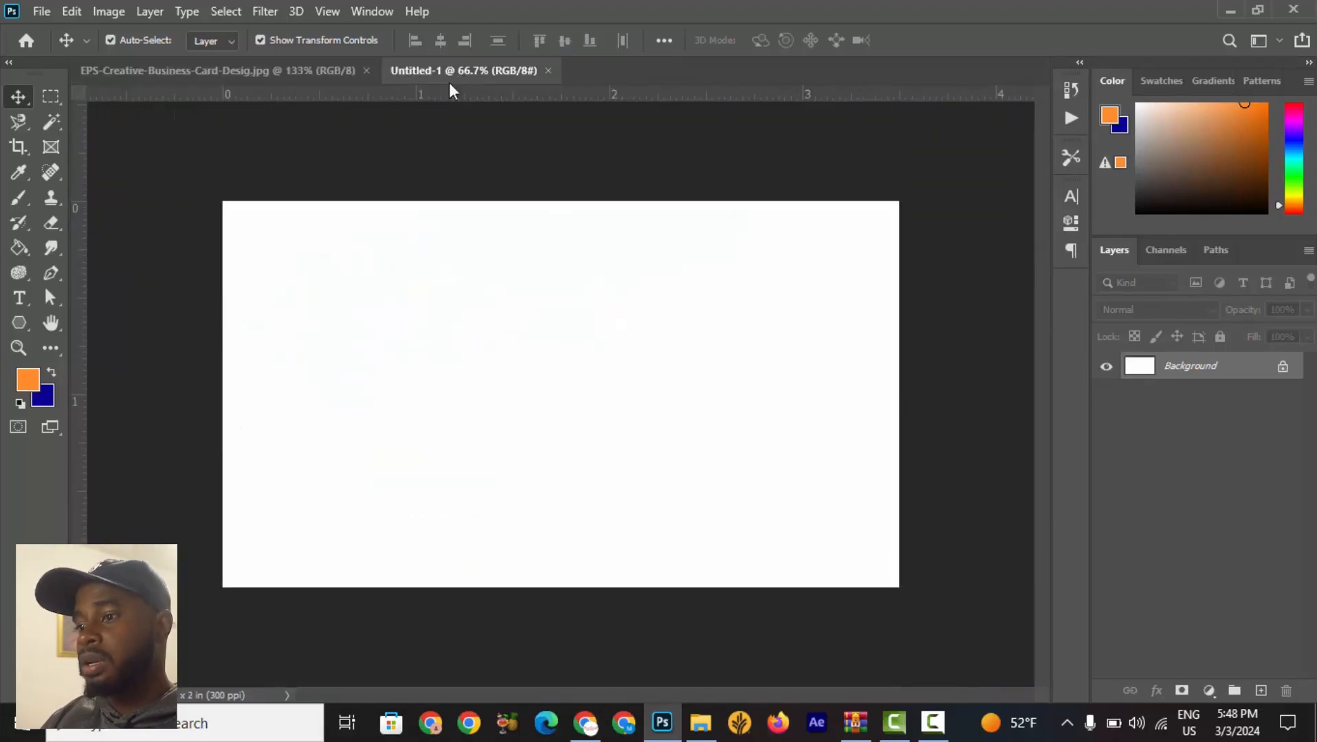
pyautogui.click(281, 72)
pyautogui.scroll(3, 640, 263)
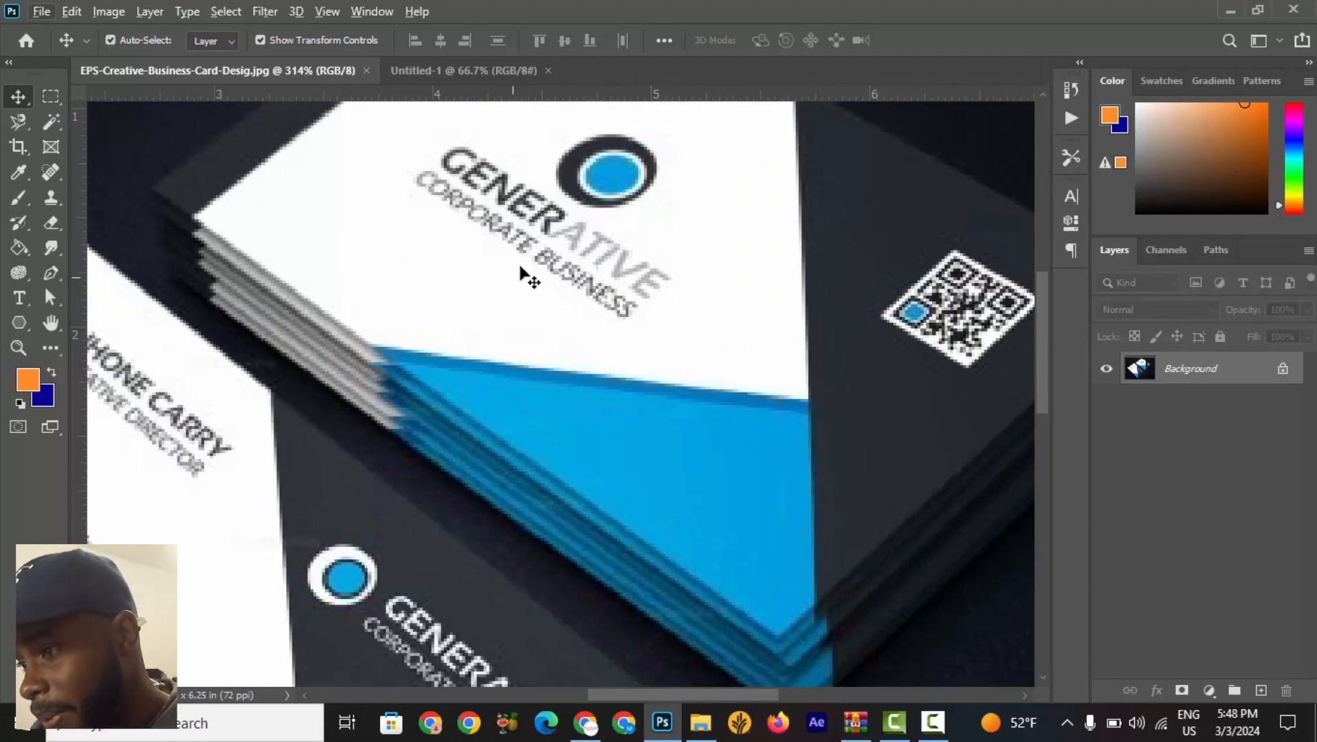
# Add a placeholder Lorem Ipsum text layer on the new card.
pyautogui.click(474, 70)
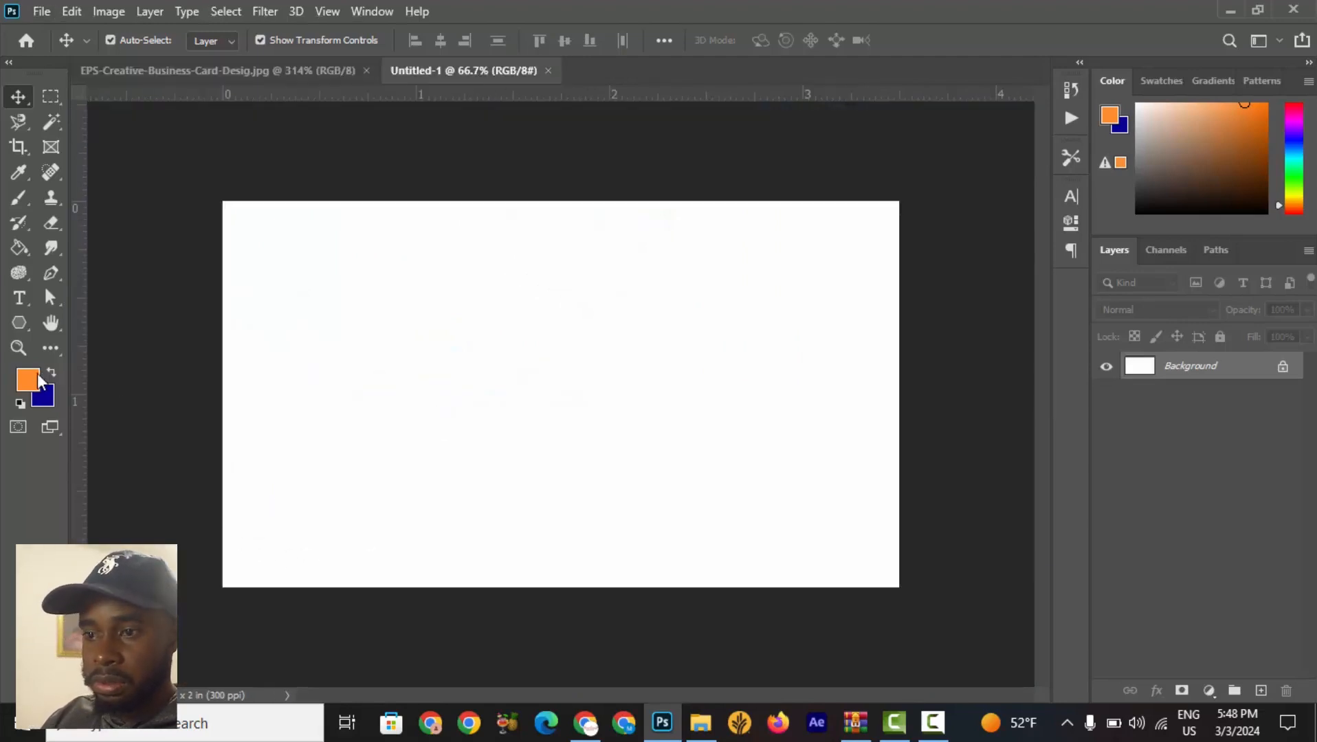
pyautogui.click(20, 300)
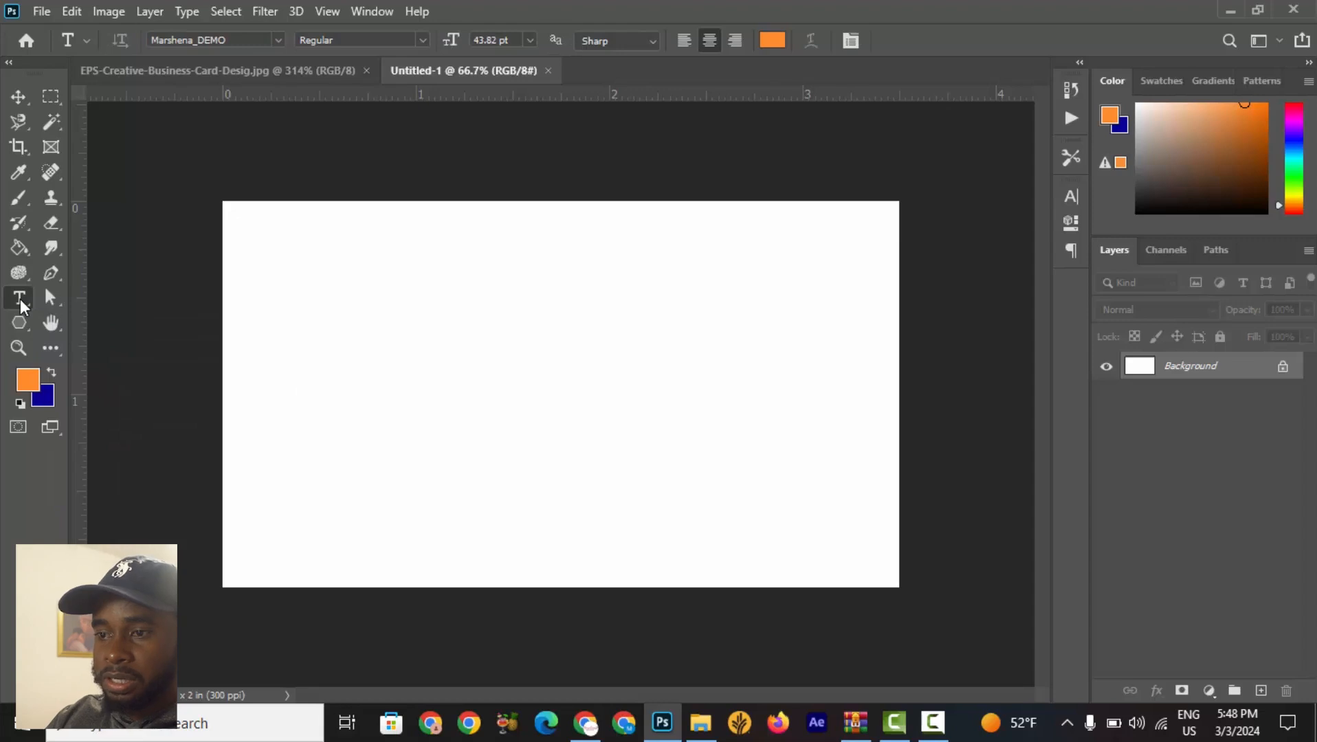
pyautogui.click(340, 358)
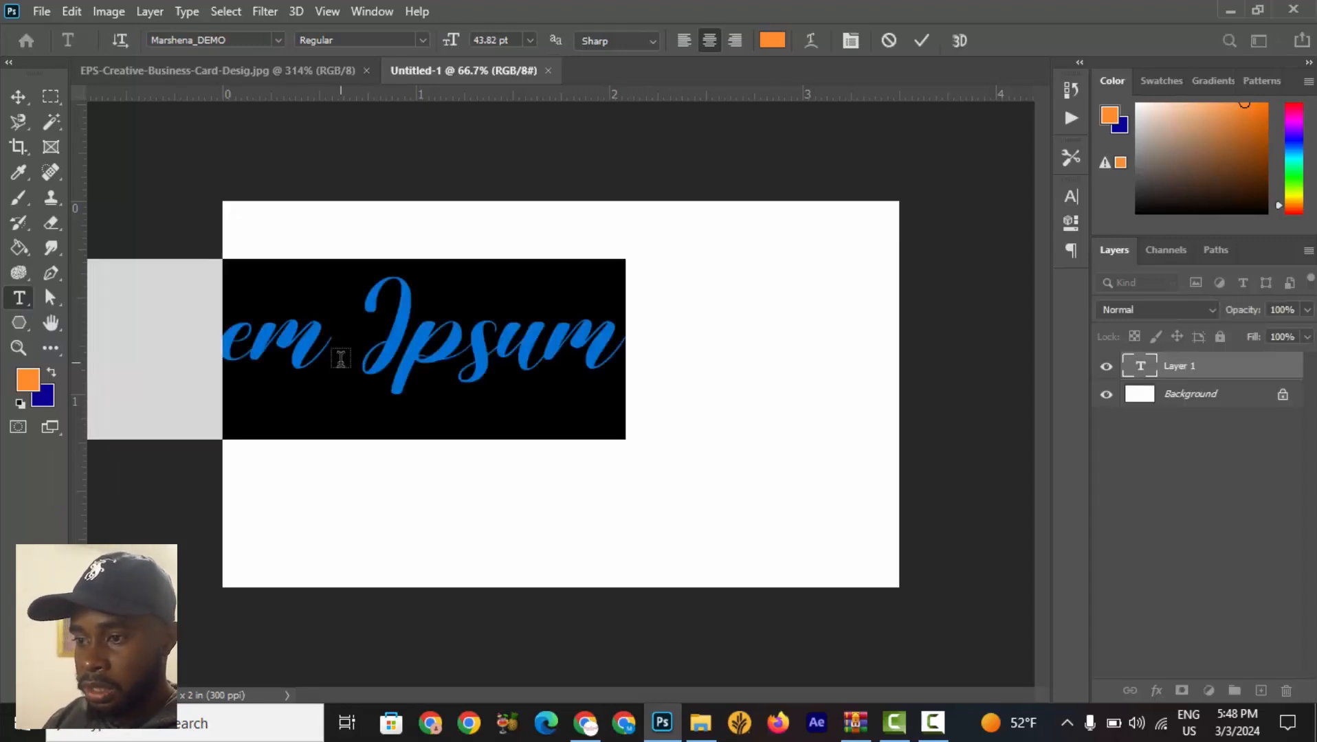
pyautogui.click(927, 42)
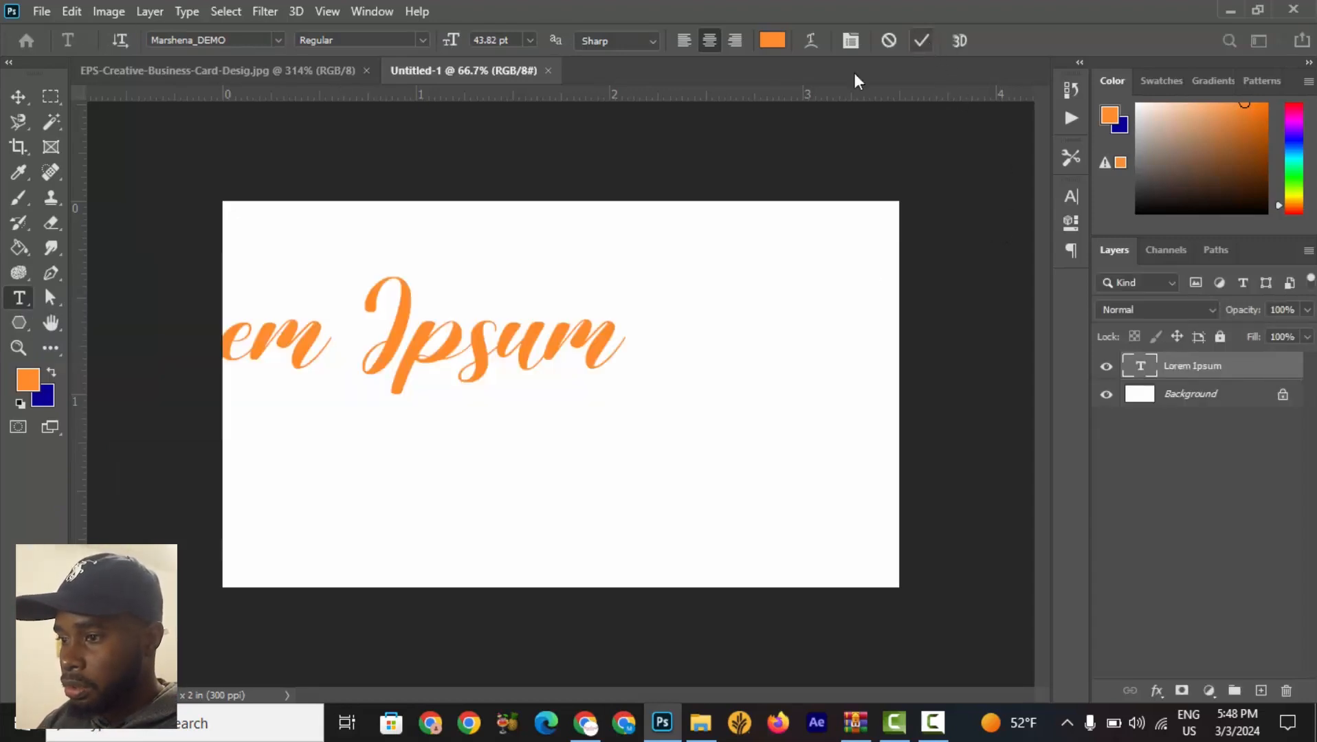
# Move the Lorem Ipsum text to the centre of the card.
pyautogui.click(19, 97)
pyautogui.moveTo(531, 371); pyautogui.dragTo(653, 364)
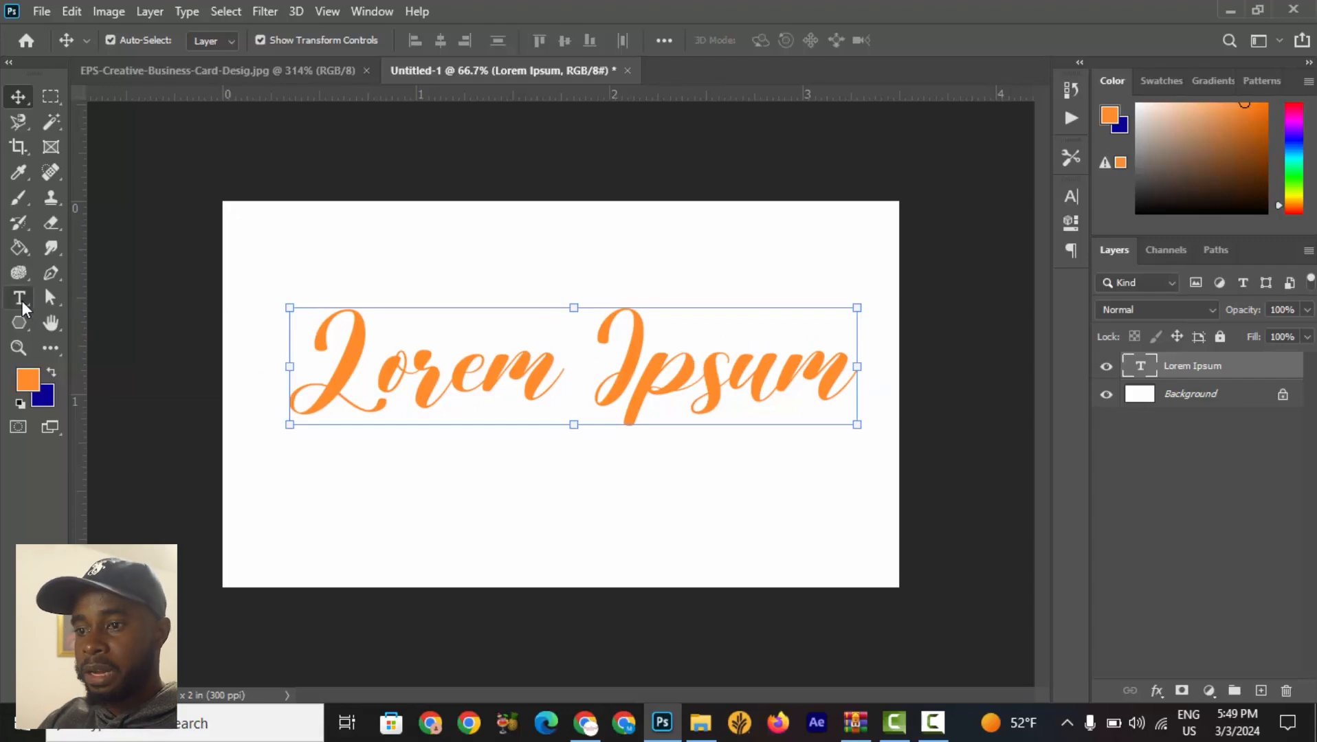
# Try to select all of the Lorem Ipsum text inside the text layer, then commit.
pyautogui.click(20, 298)
pyautogui.click(446, 377)
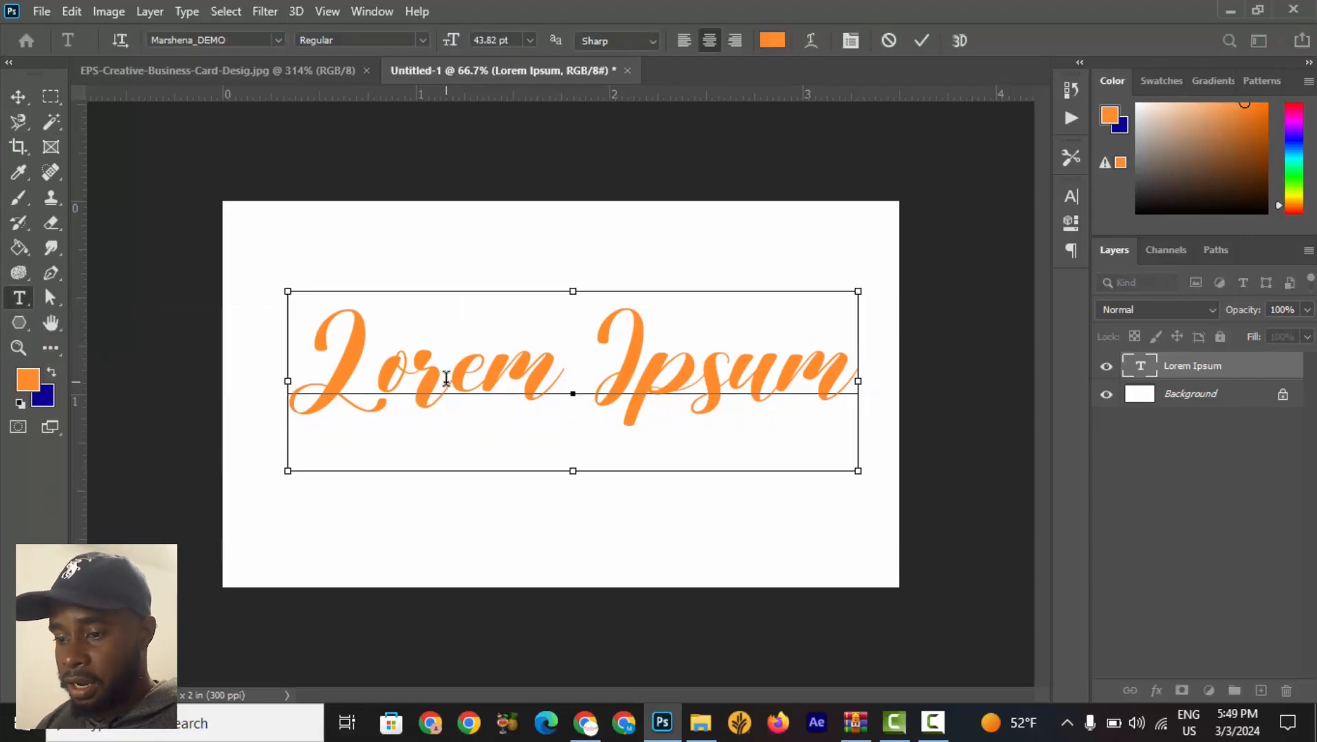
pyautogui.hotkey('ctrl', 'a')
pyautogui.click(450, 379)
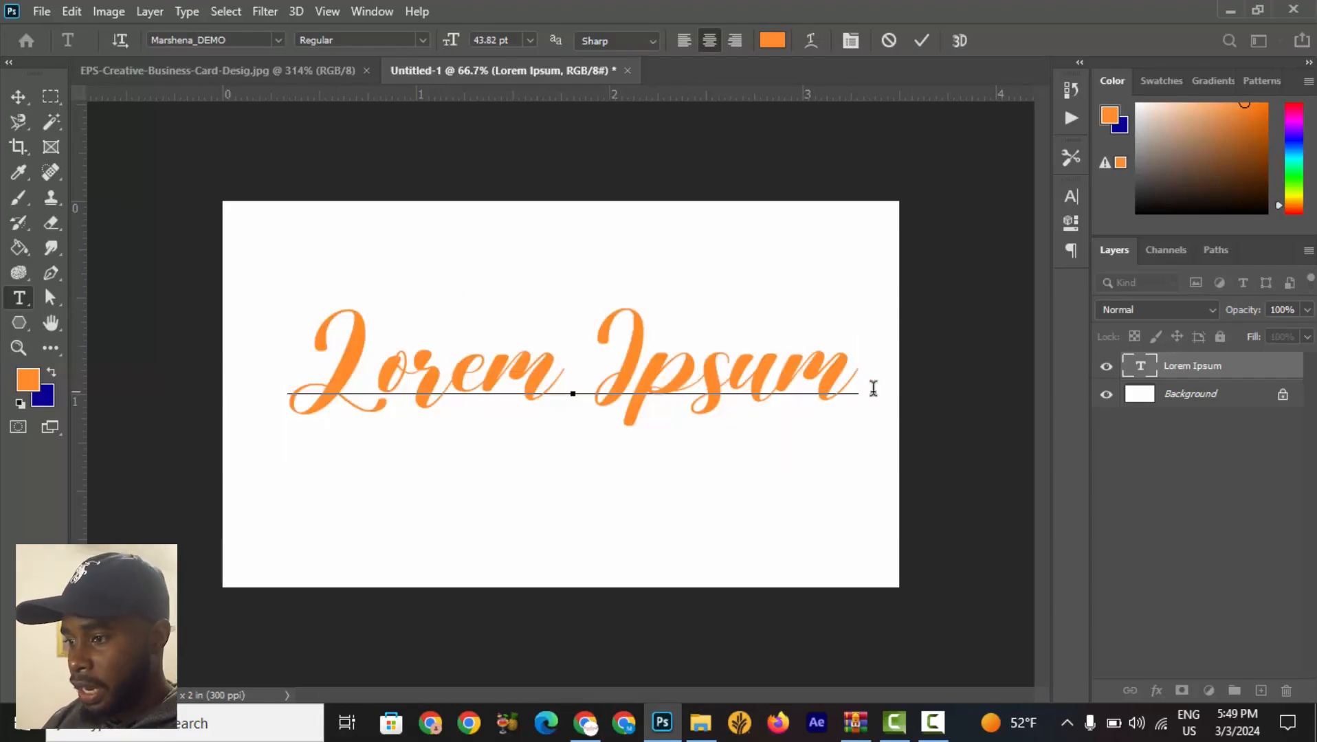
pyautogui.click(860, 380)
pyautogui.moveTo(860, 380); pyautogui.dragTo(296, 367)
pyautogui.click(515, 379)
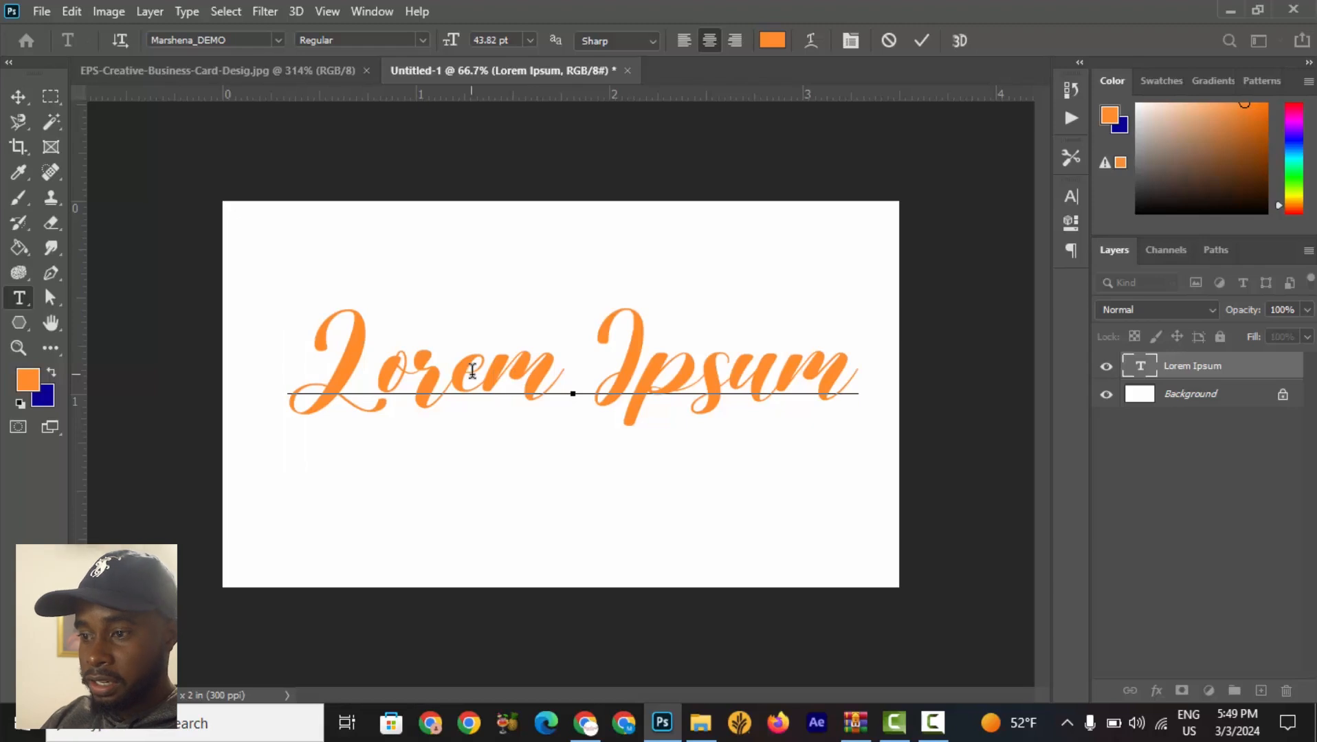
pyautogui.doubleClick(489, 371)
pyautogui.click(489, 371)
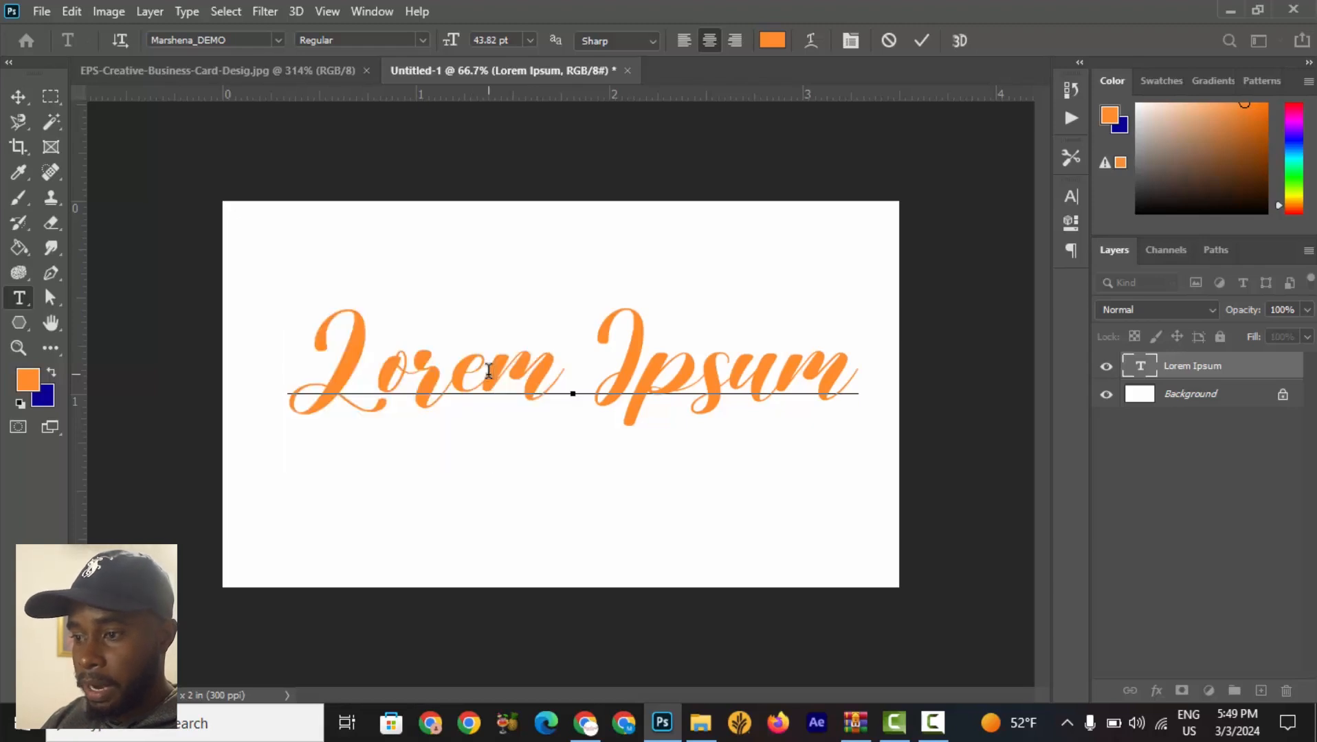
pyautogui.doubleClick(489, 371)
pyautogui.doubleClick(488, 371)
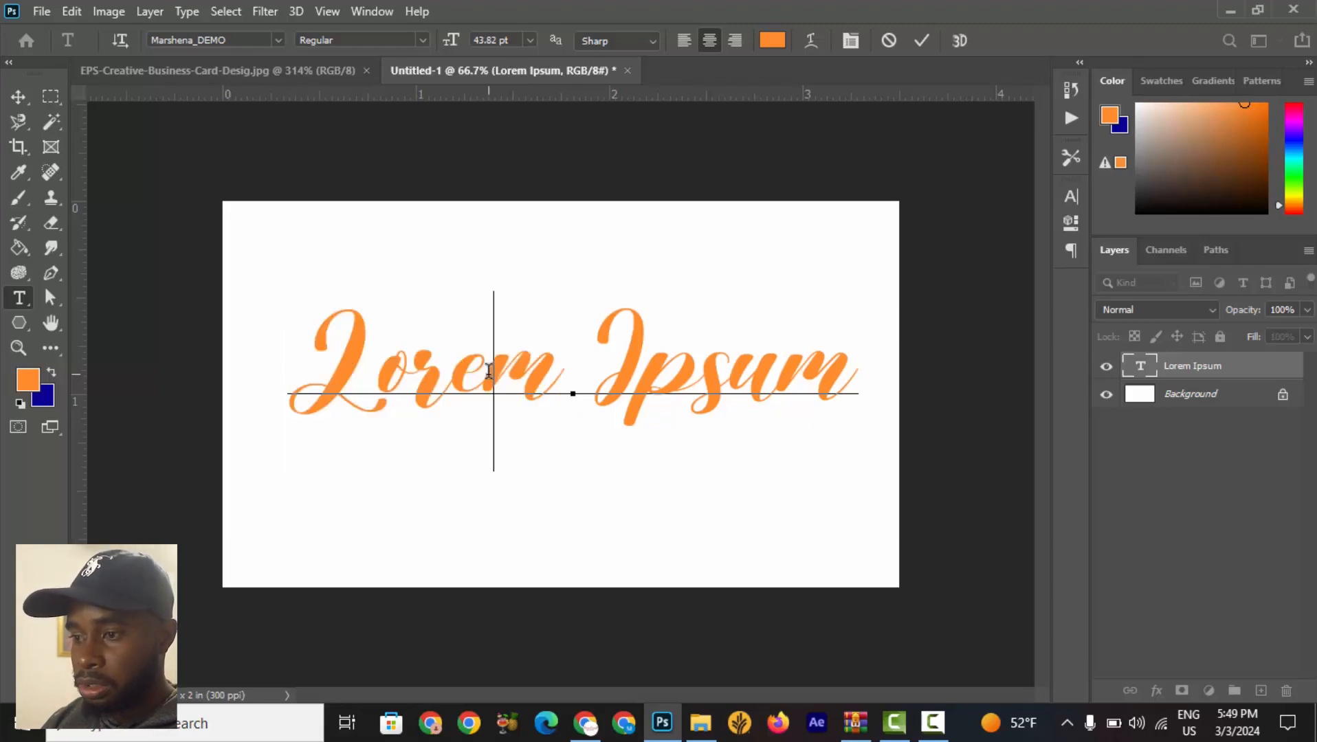
pyautogui.tripleClick(489, 371)
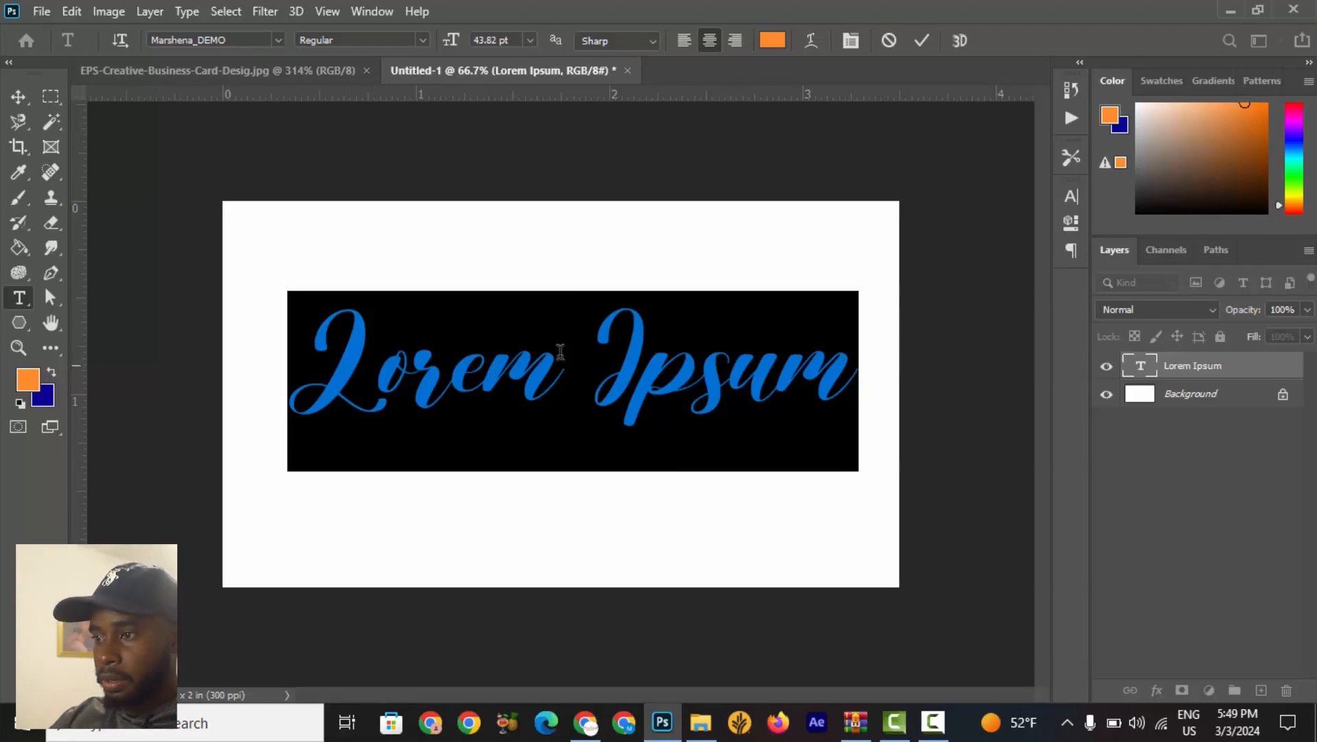
pyautogui.click(927, 43)
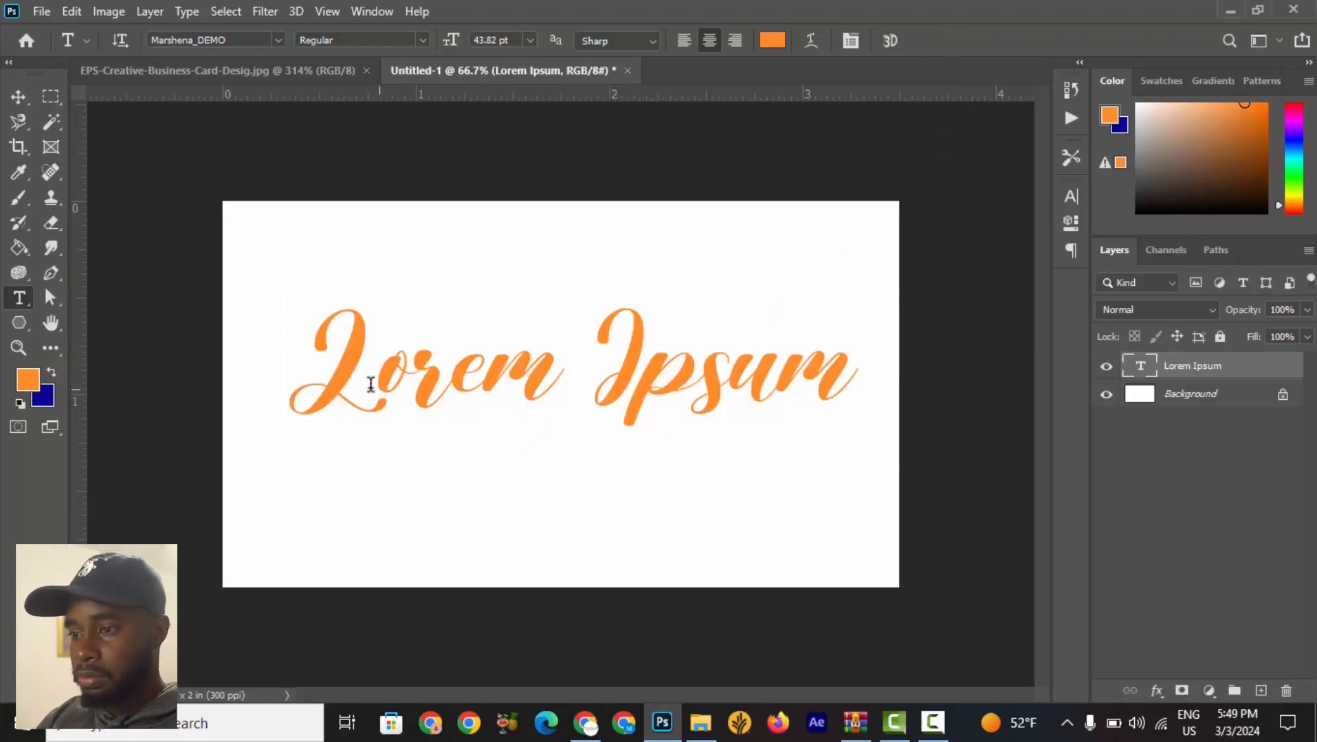
# Replace the Lorem Ipsum placeholder text with the word Generative.
pyautogui.moveTo(329, 379); pyautogui.dragTo(930, 423)
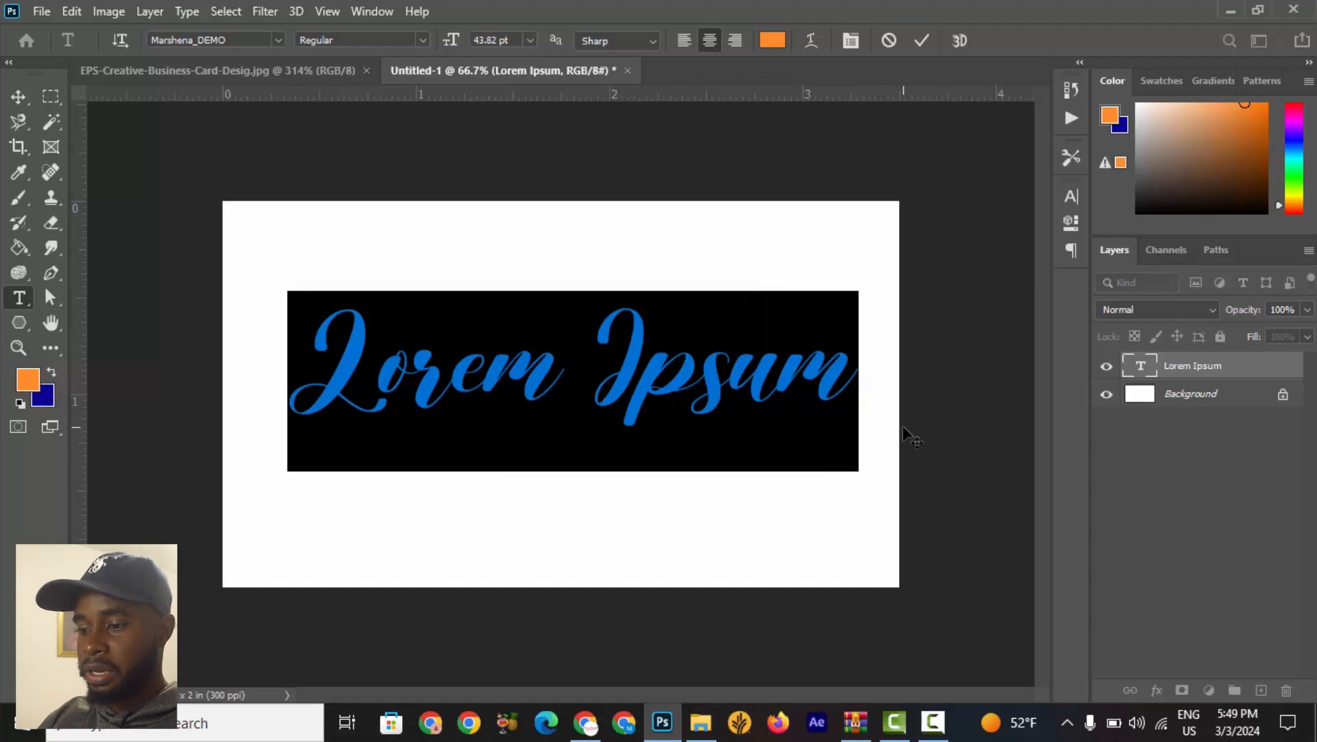
pyautogui.write('Geber')
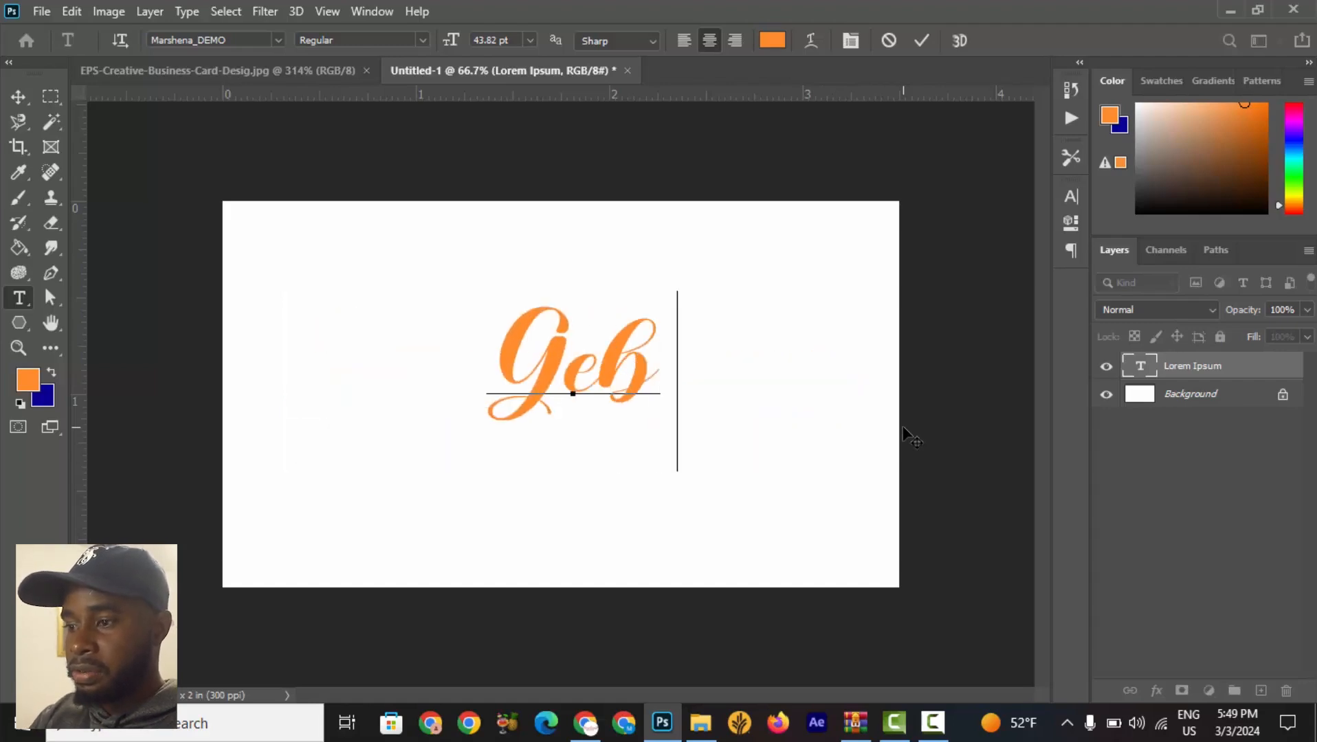
pyautogui.press('BackSpace')
pyautogui.press('BackSpace')
pyautogui.press('BackSpace')
pyautogui.write('nerative')
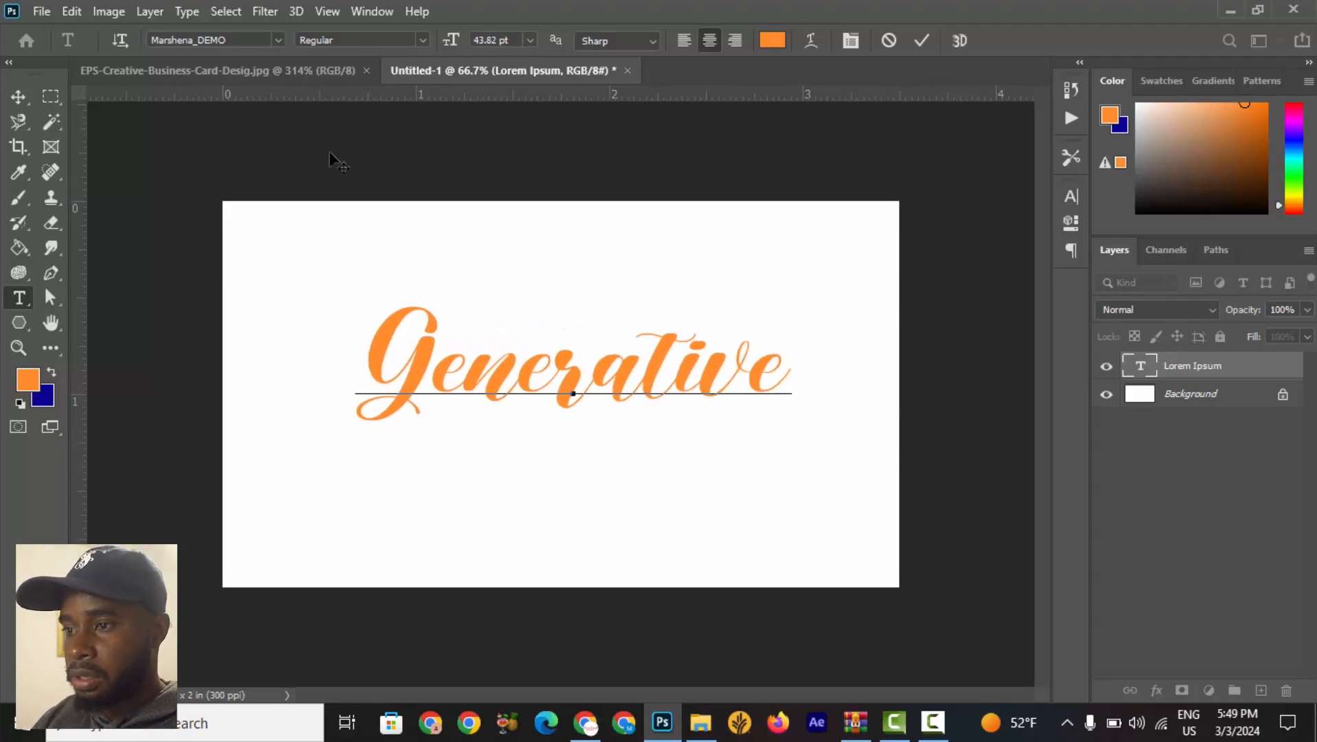
# Set the Generative text to all caps in the Bebas Neue font, comparing with the reference card, and commit.
pyautogui.click(254, 71)
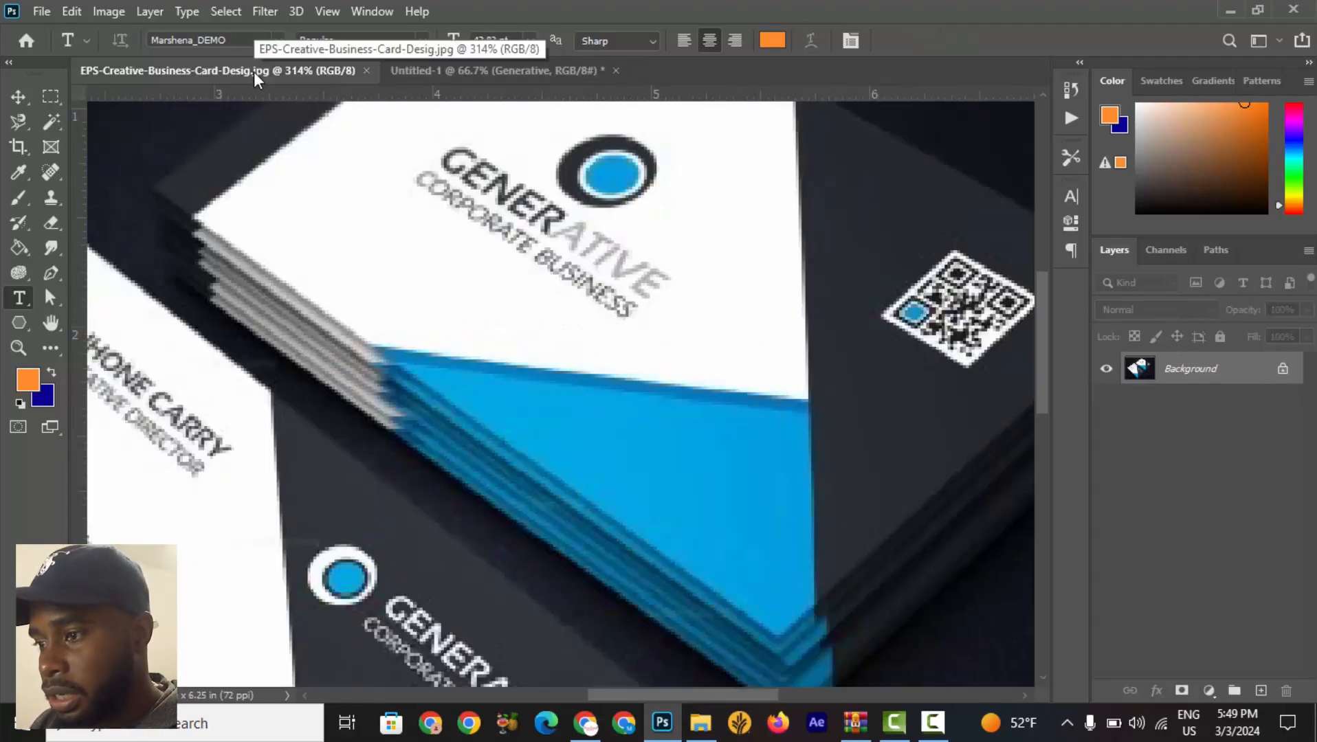
pyautogui.click(475, 79)
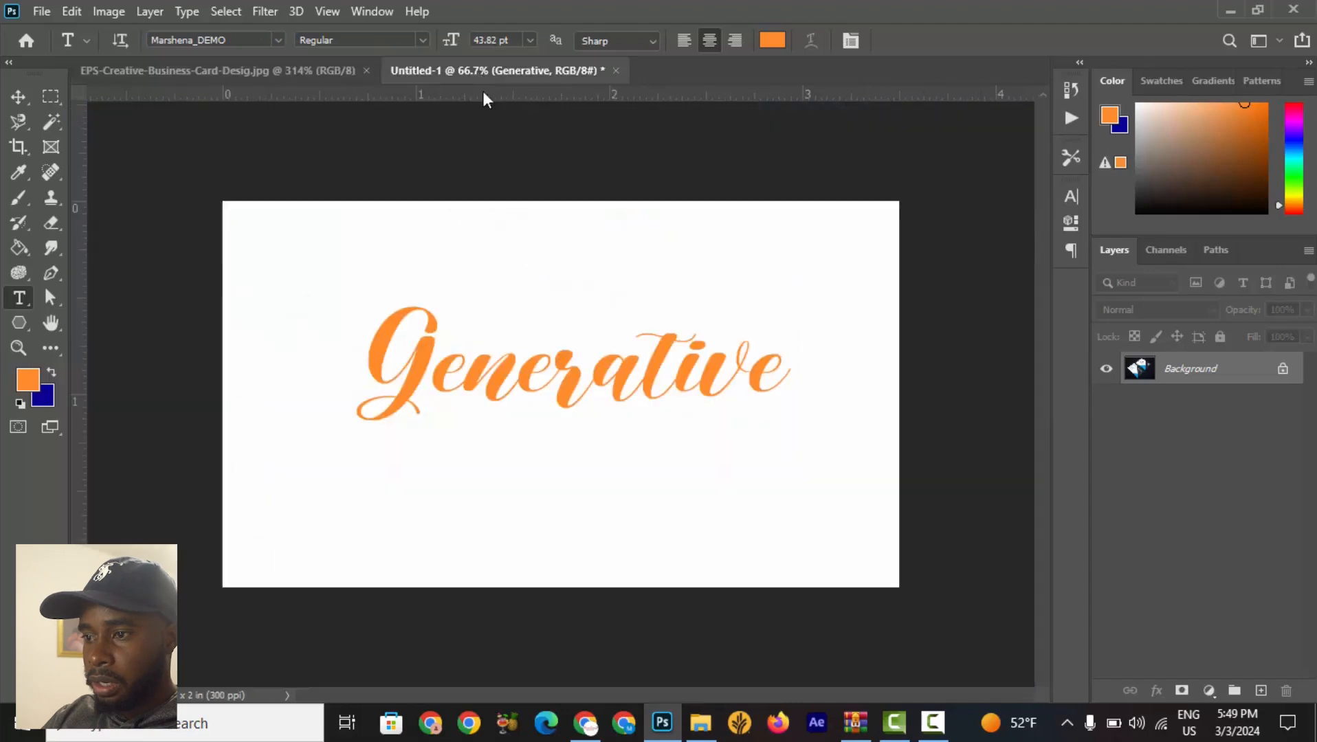
pyautogui.click(606, 382)
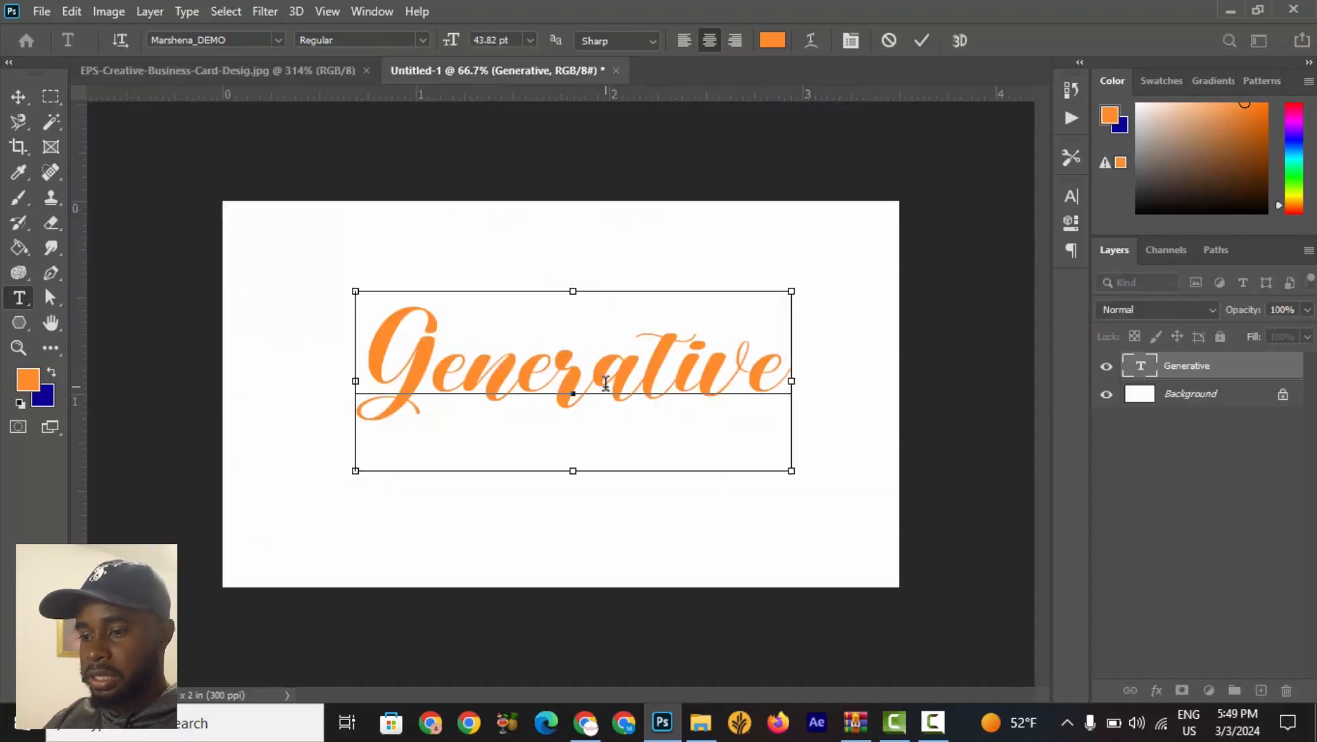
pyautogui.hotkey('ctrl', 'a')
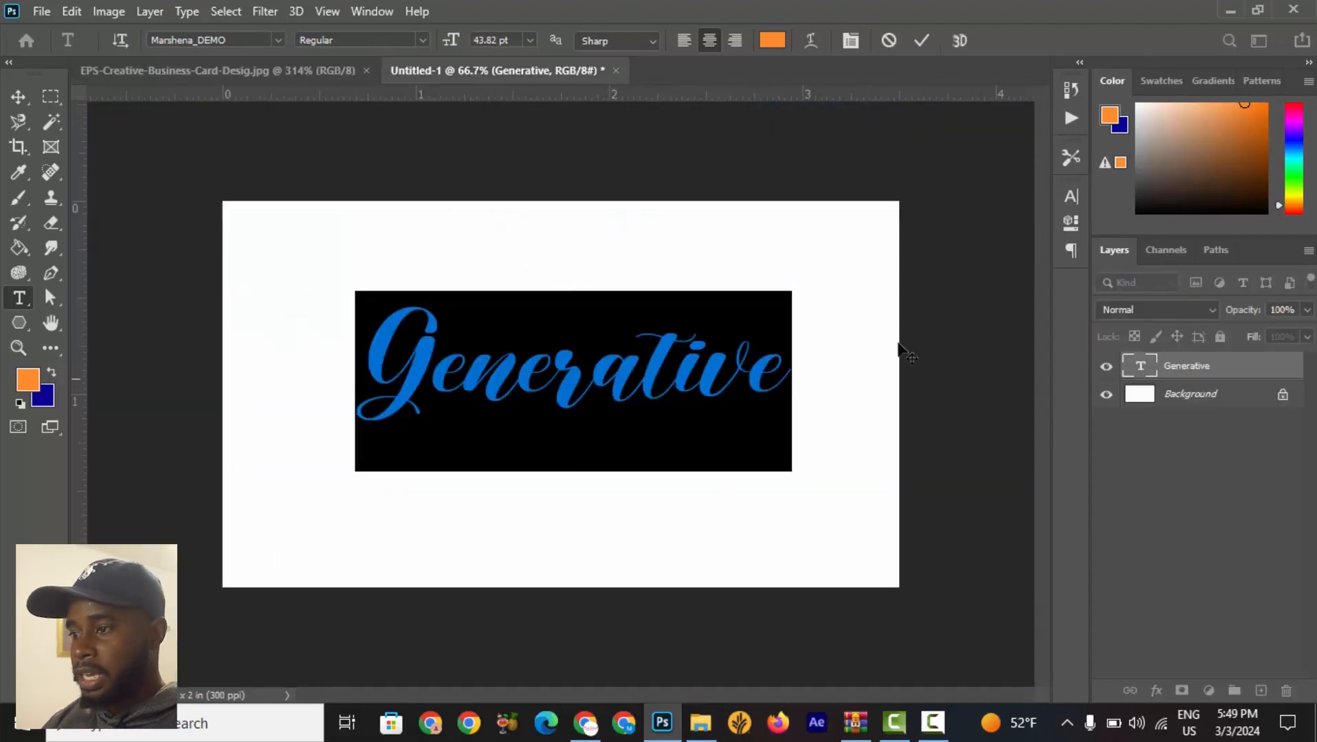
pyautogui.click(1074, 195)
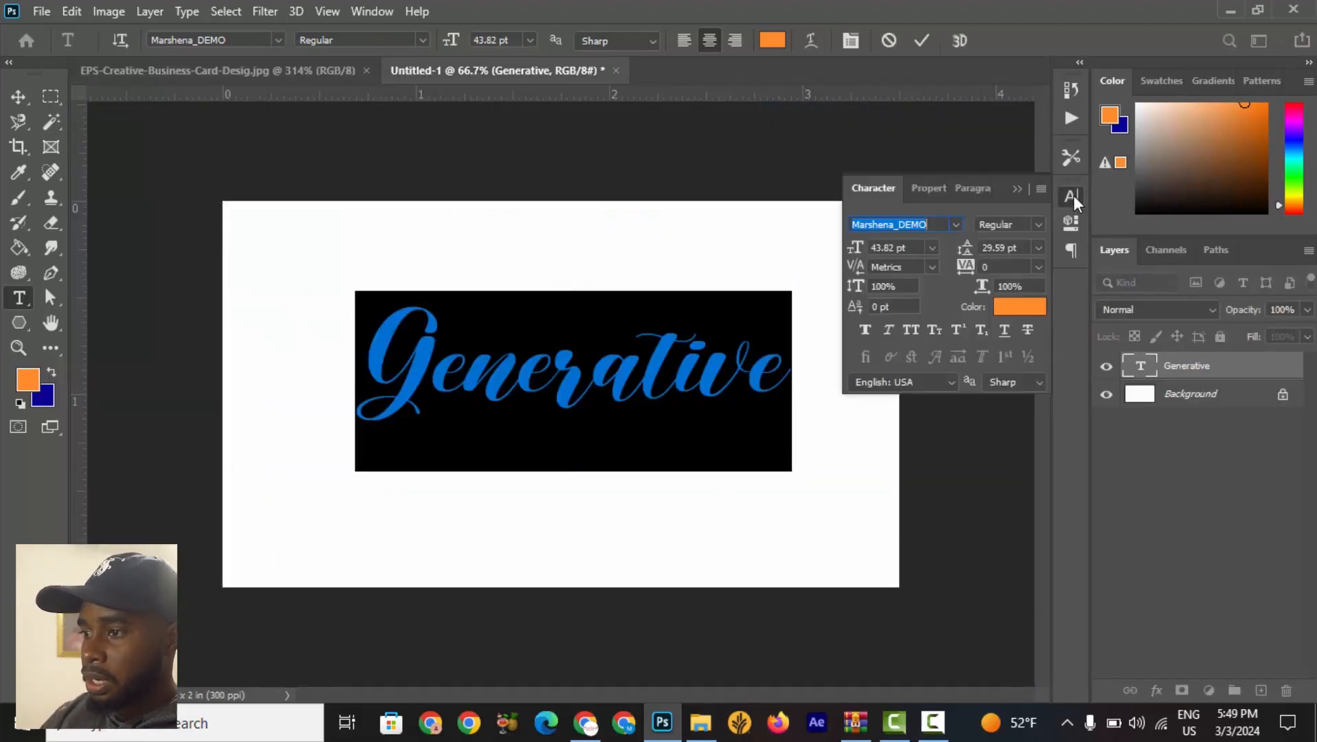
pyautogui.click(909, 332)
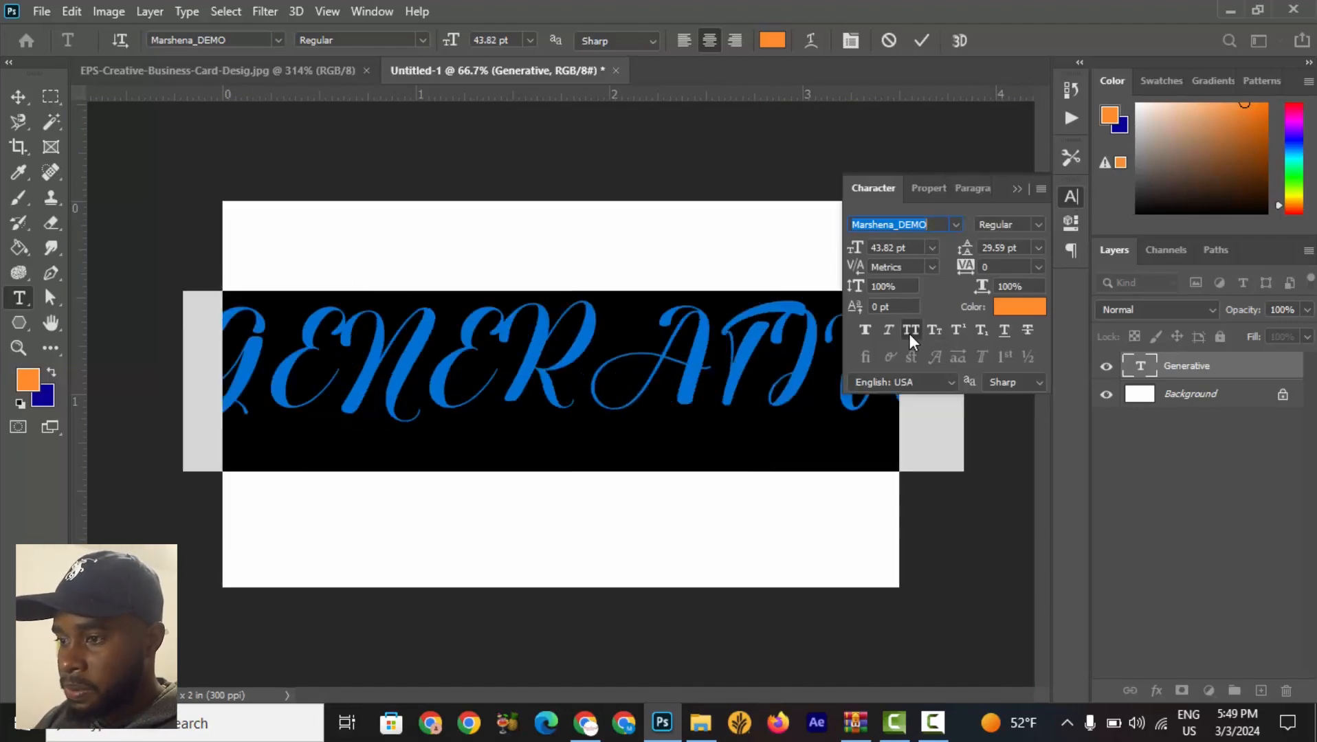
pyautogui.click(956, 225)
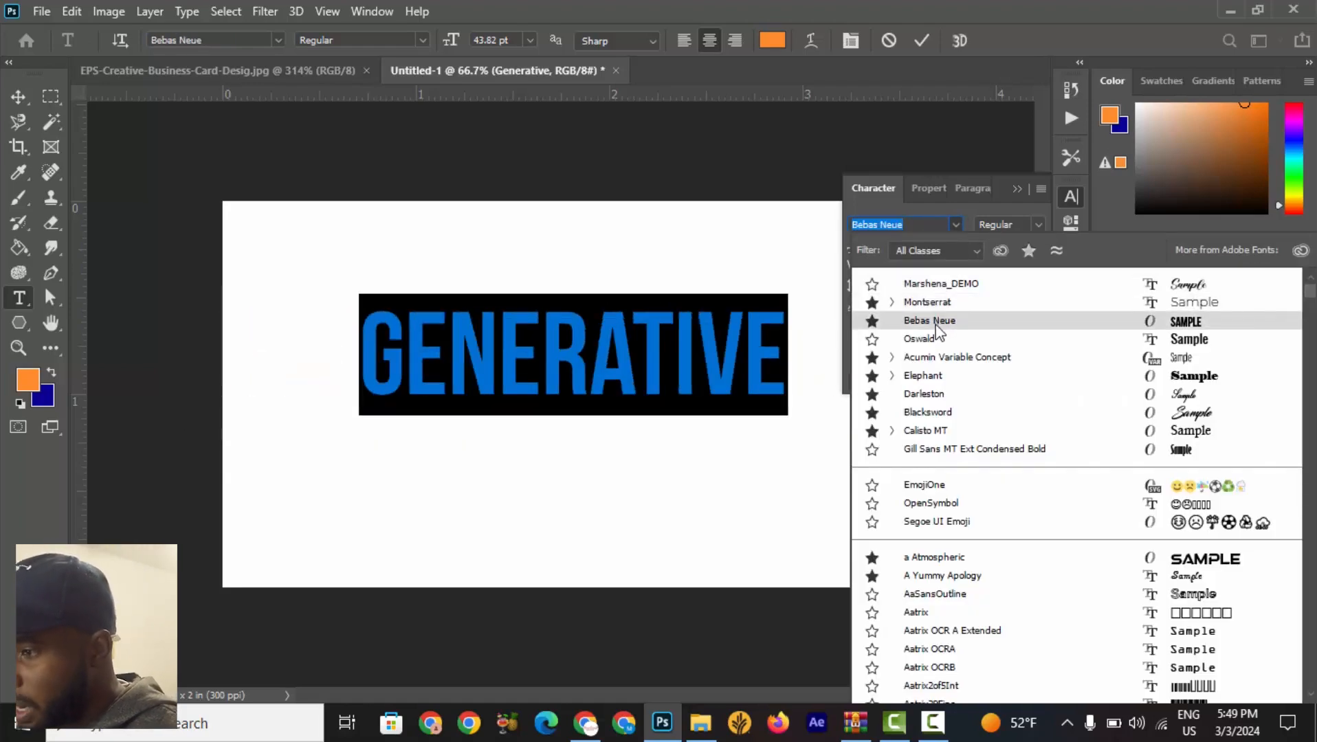
pyautogui.click(936, 321)
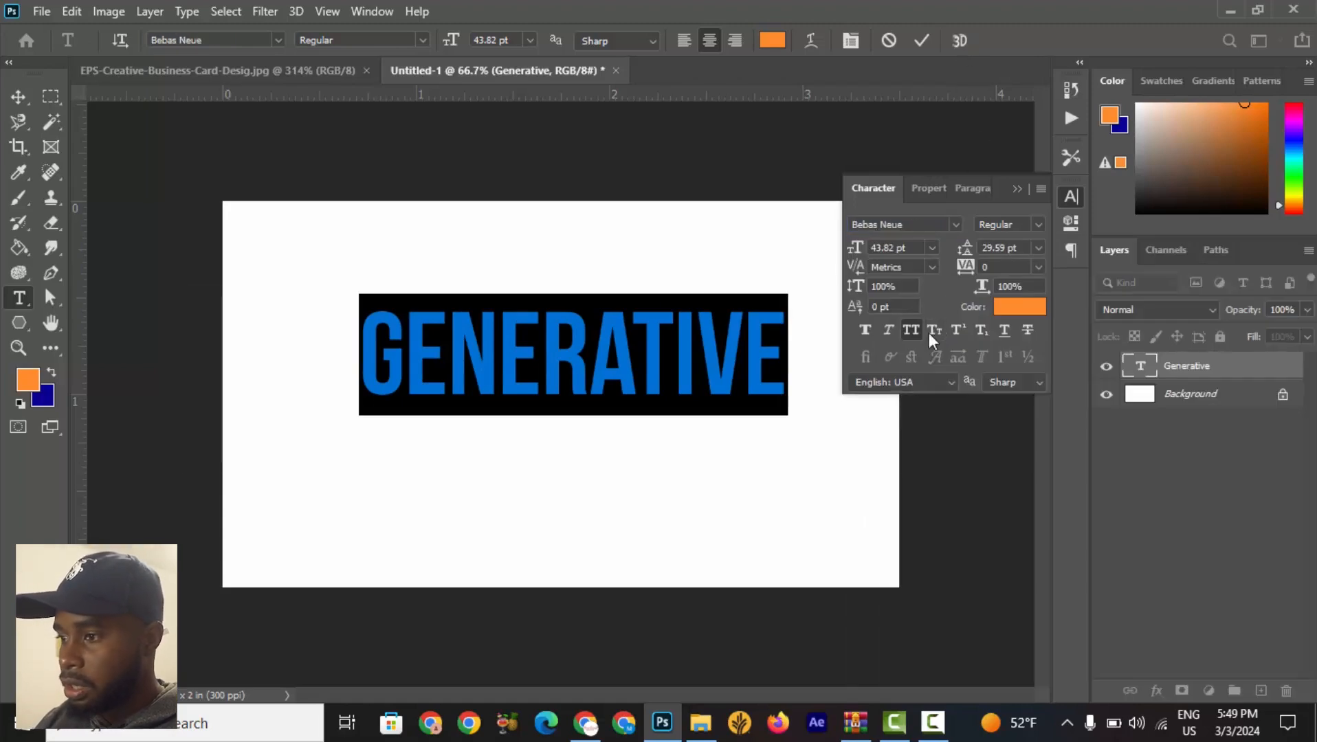
pyautogui.click(921, 43)
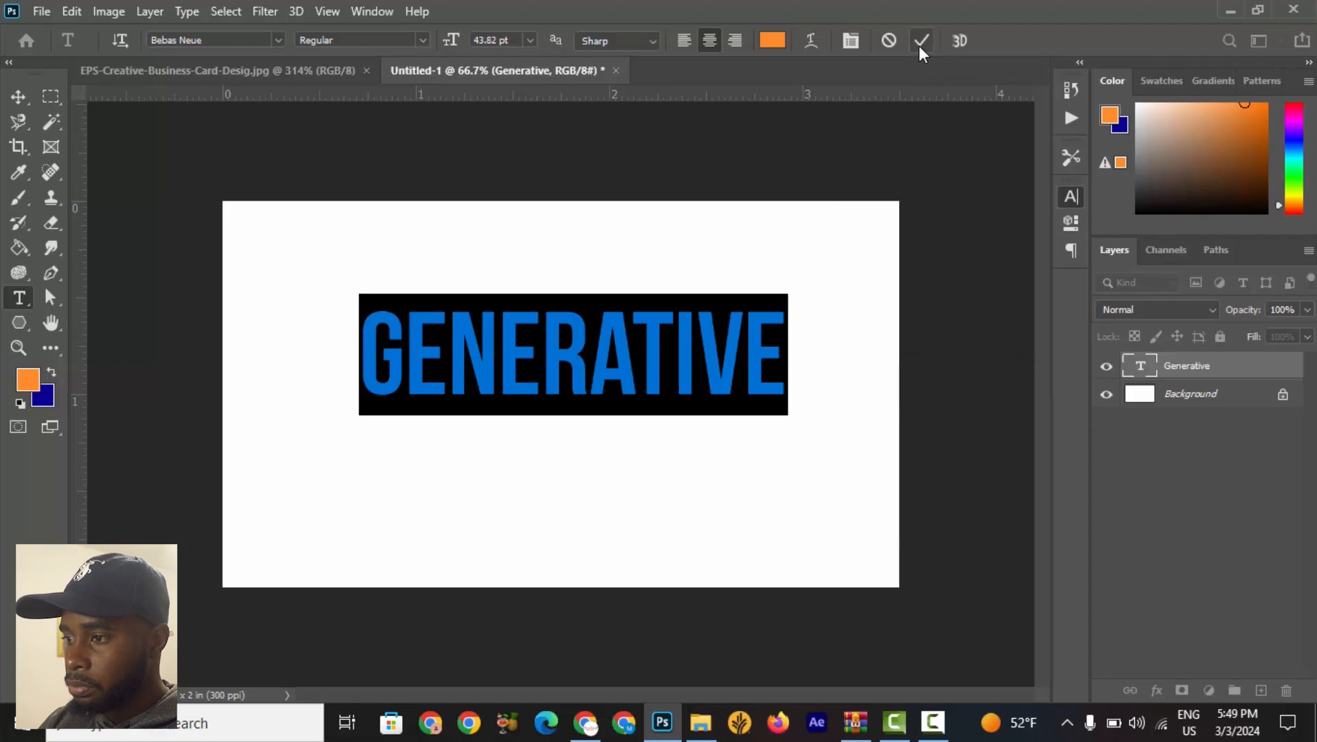
# Check the reference logo, then colour the letters GENER black (000000).
pyautogui.click(184, 70)
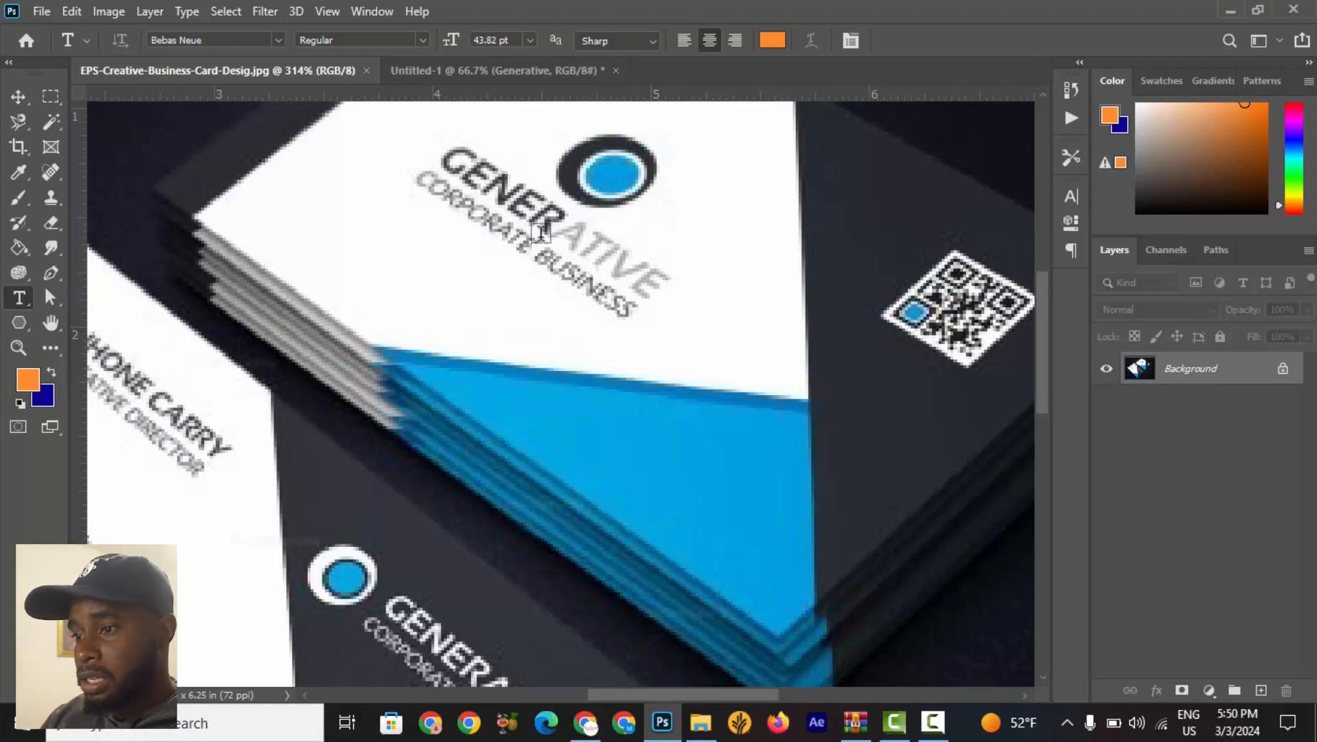
pyautogui.scroll(3, 567, 237)
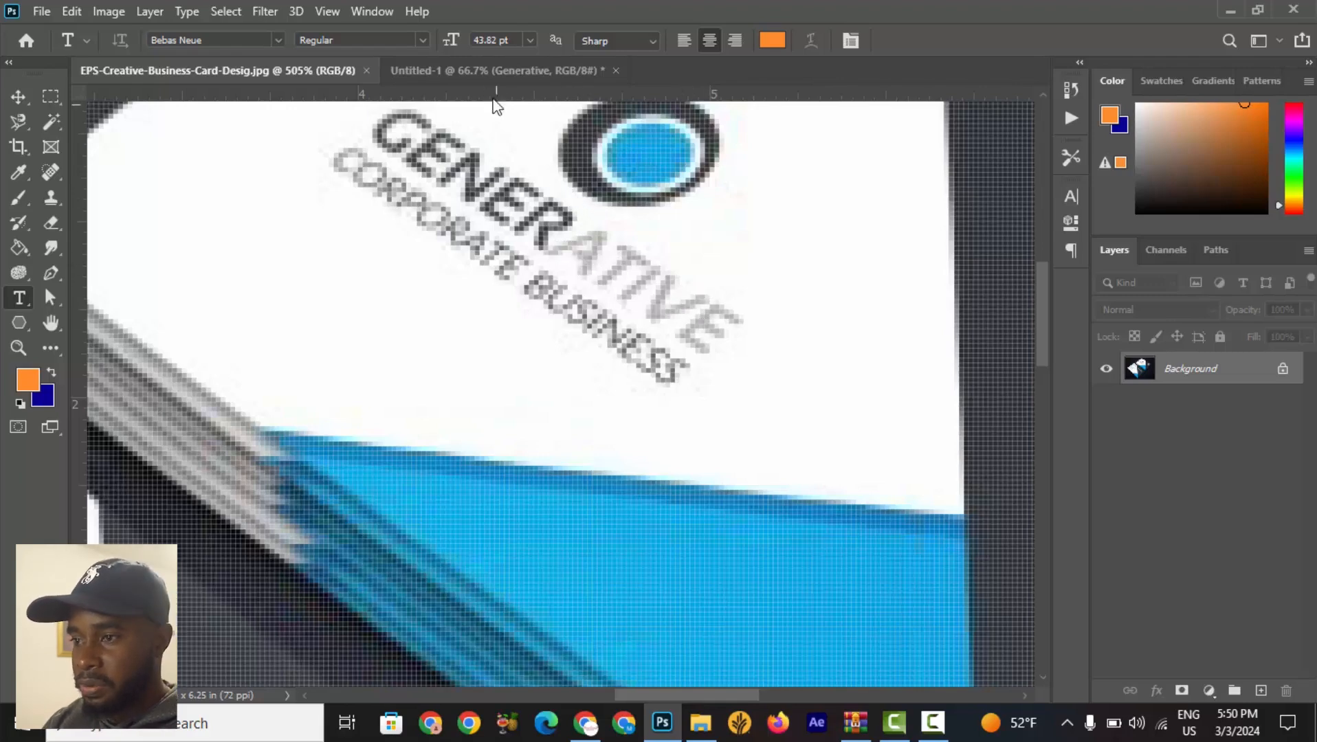
pyautogui.click(486, 74)
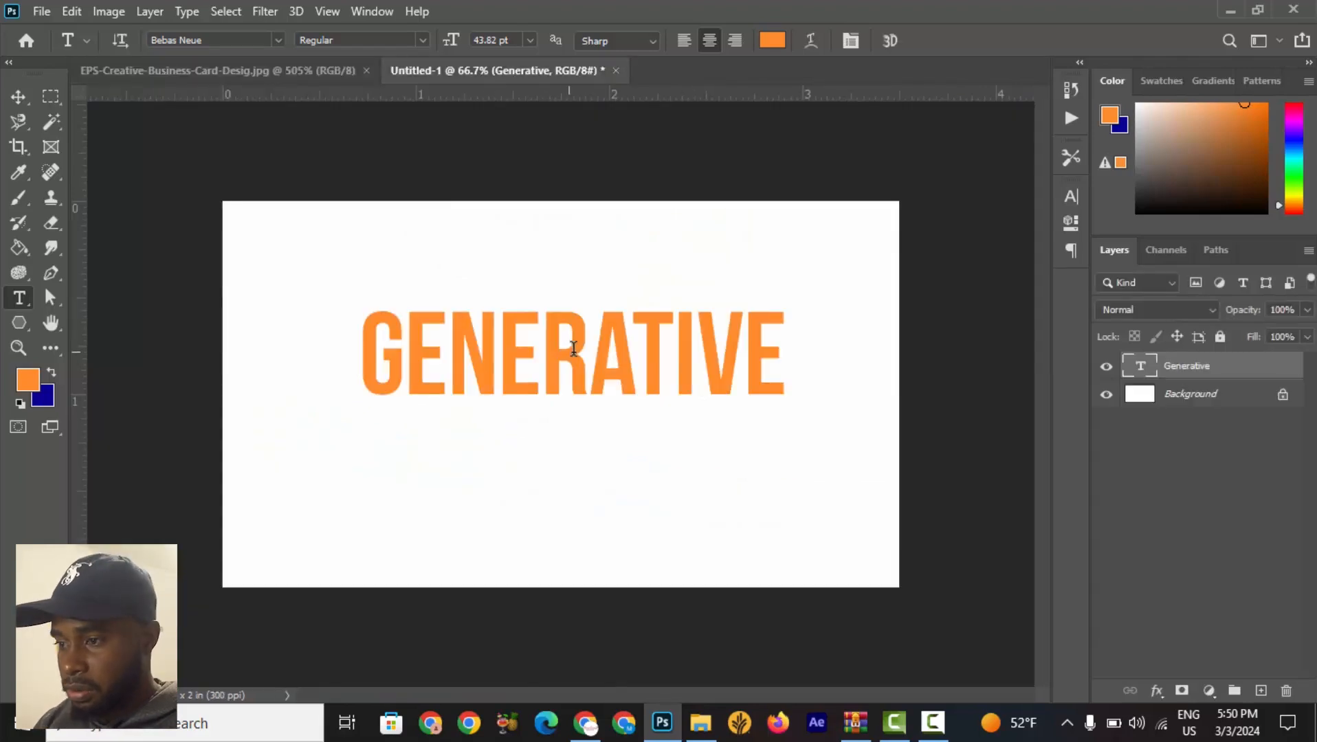
pyautogui.moveTo(573, 347); pyautogui.dragTo(338, 347)
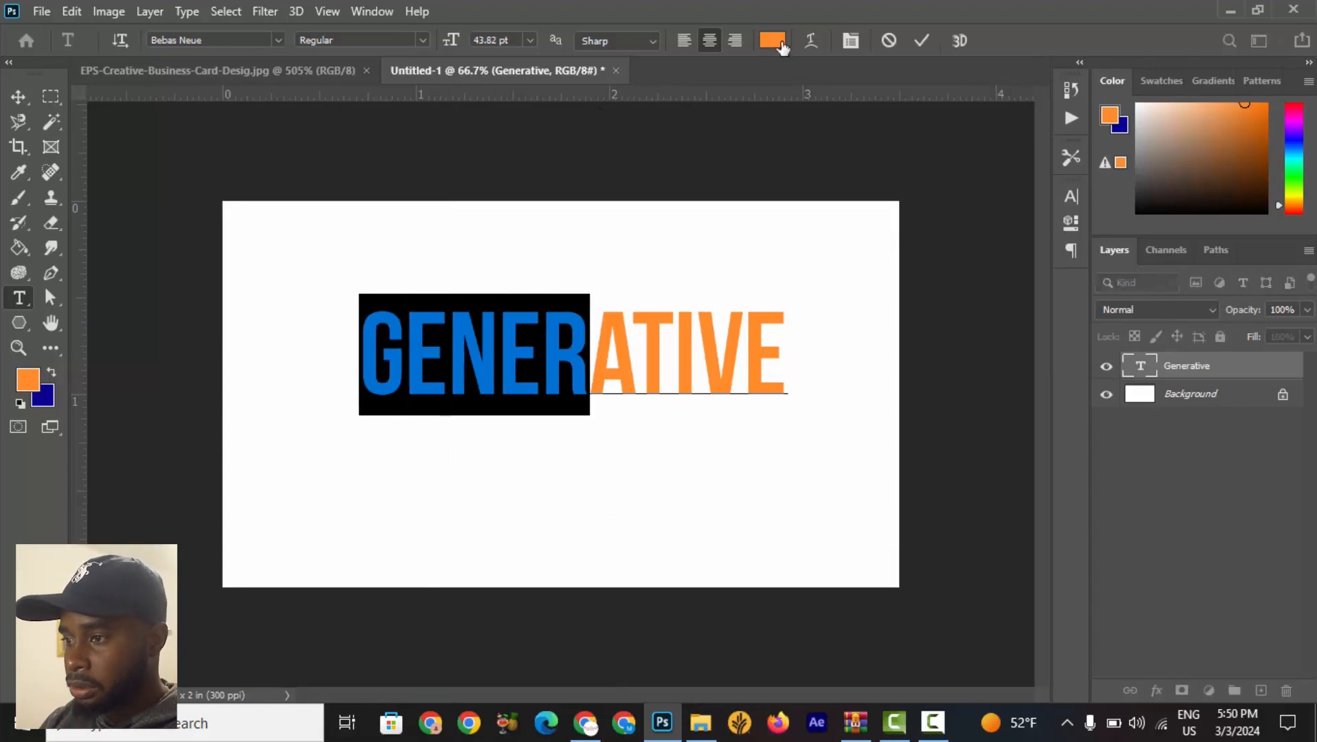
pyautogui.click(782, 47)
pyautogui.write('000000')
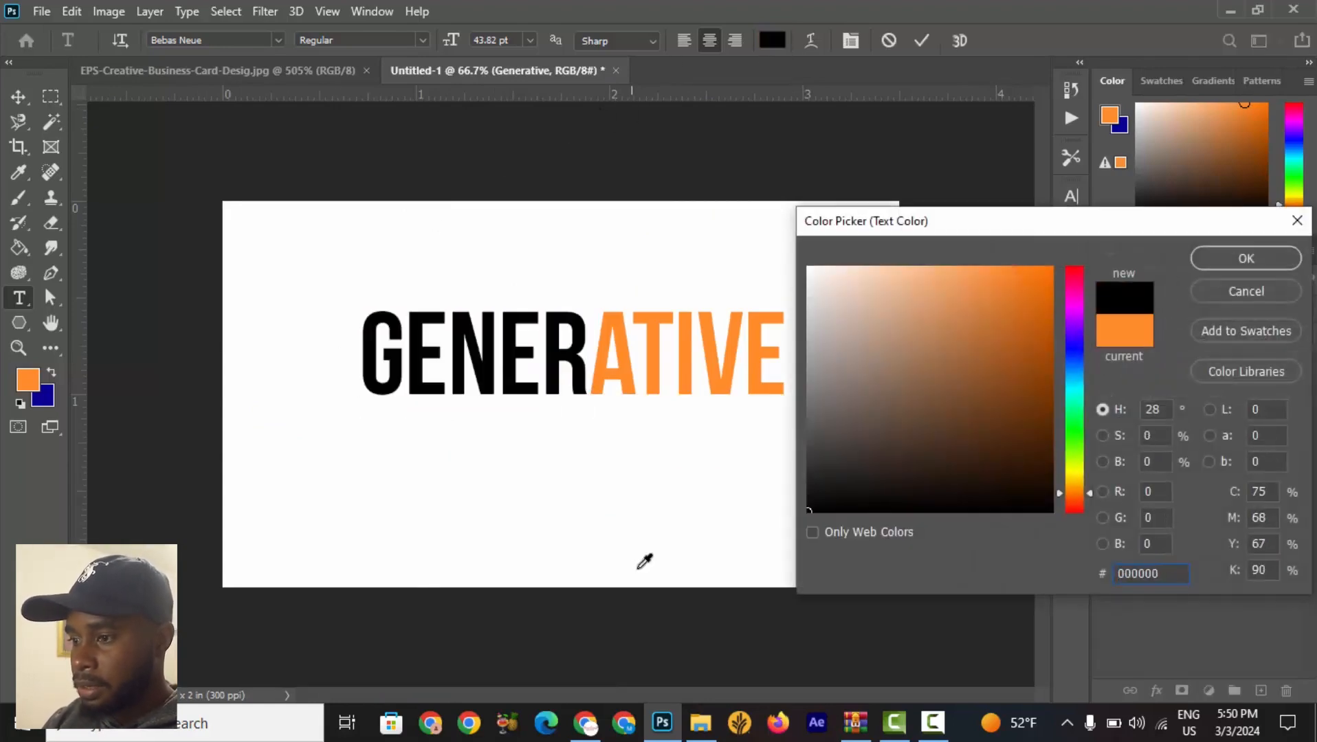
pyautogui.click(1245, 258)
# Colour the letters ATIVE grey and commit the text edit.
pyautogui.click(674, 352)
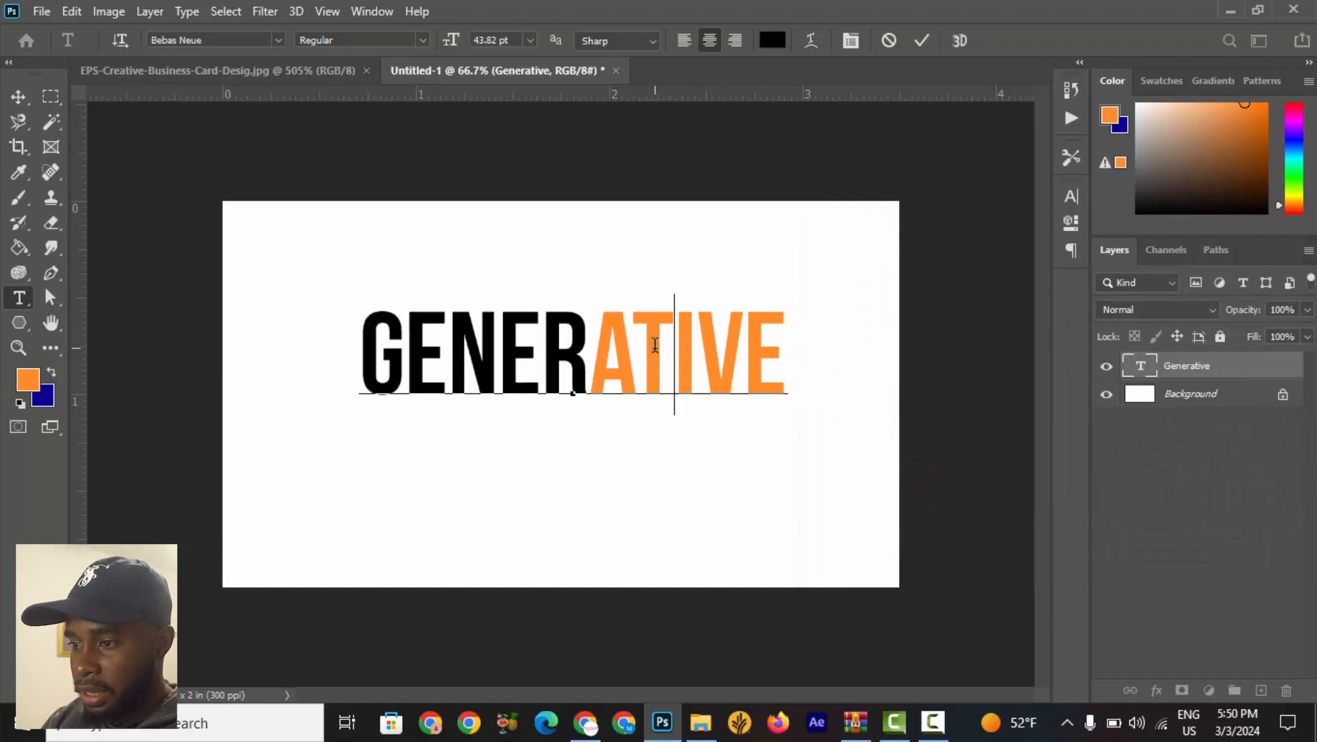
pyautogui.moveTo(595, 359); pyautogui.dragTo(782, 364)
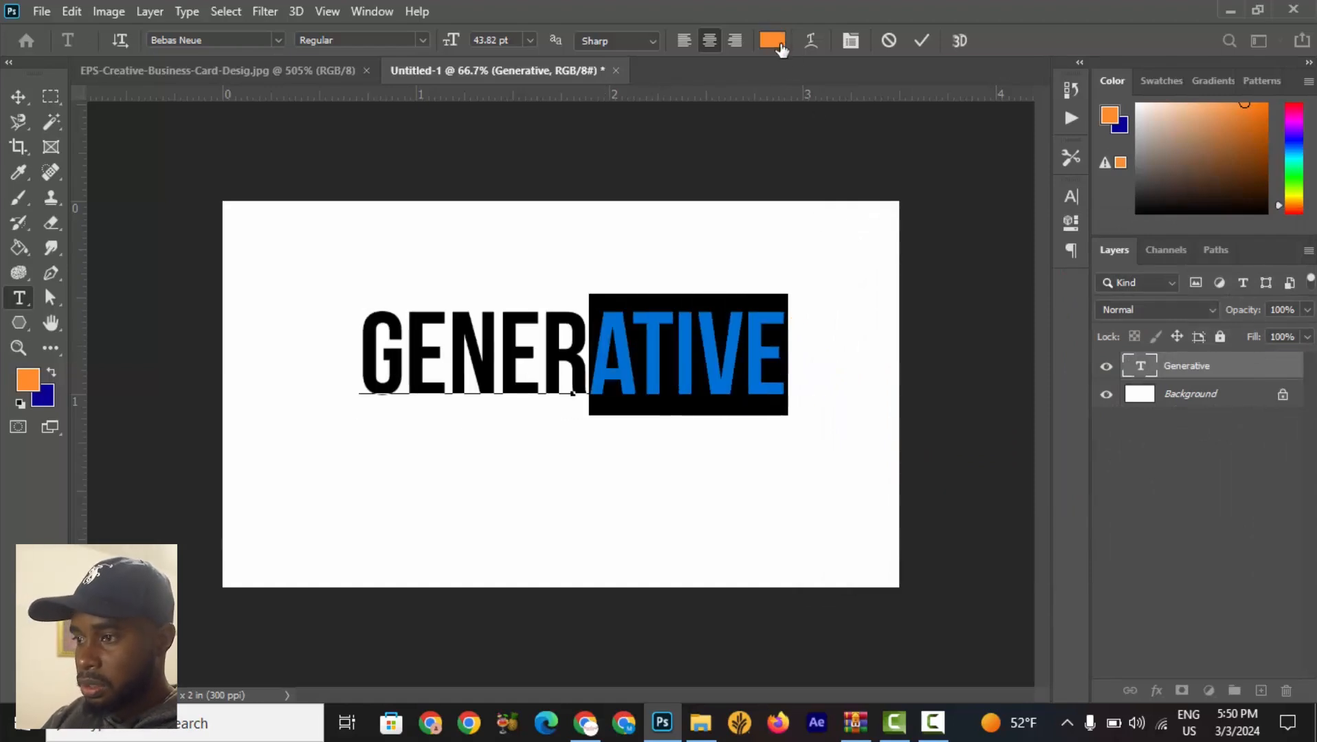
pyautogui.click(1066, 206)
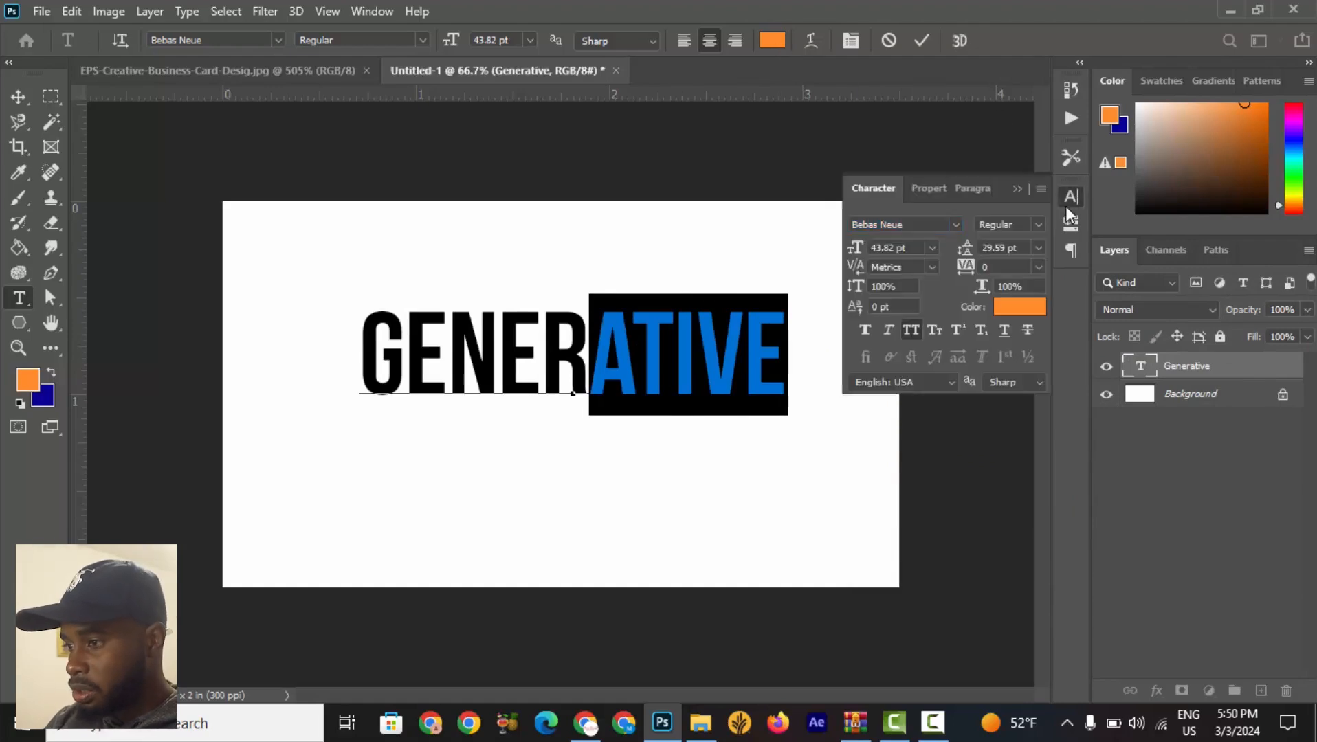
pyautogui.click(1031, 307)
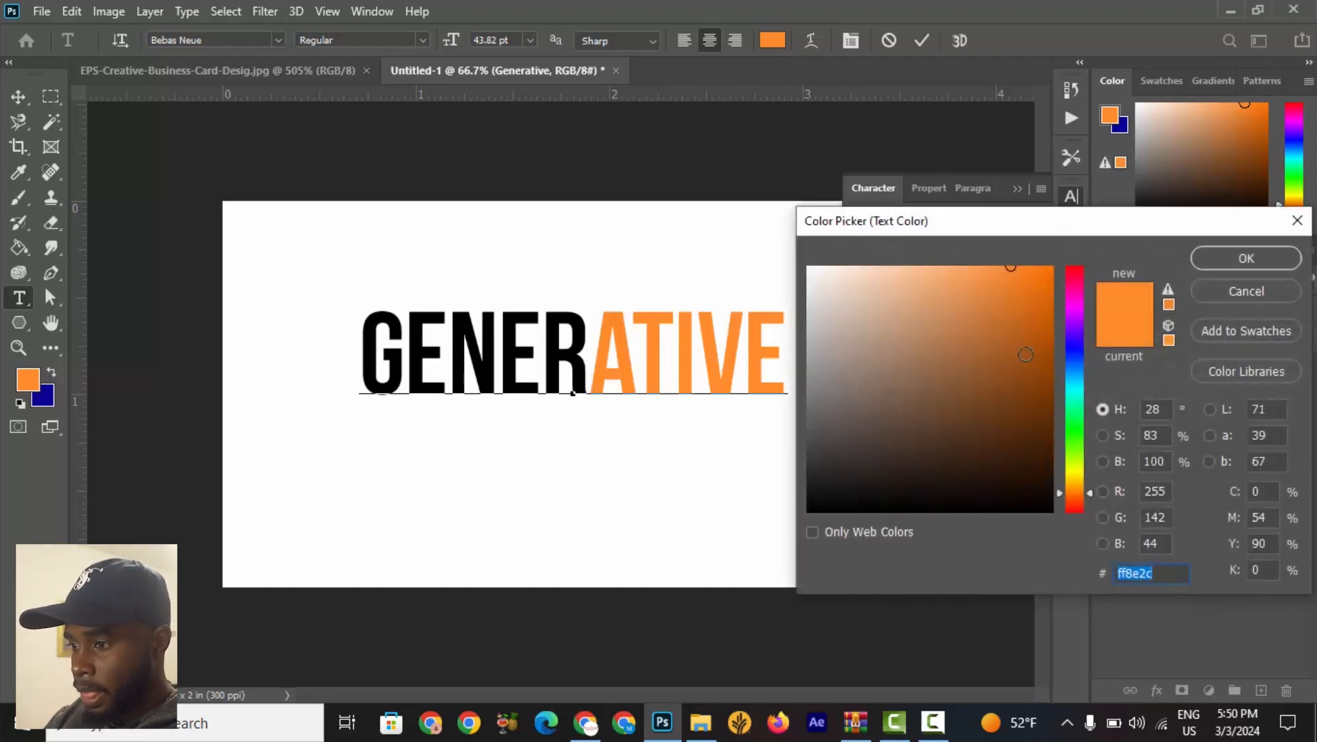
pyautogui.moveTo(835, 408)
pyautogui.mouseDown()
pyautogui.moveTo(806, 408)
pyautogui.moveTo(789, 384)
pyautogui.mouseUp()
pyautogui.click(1273, 259)
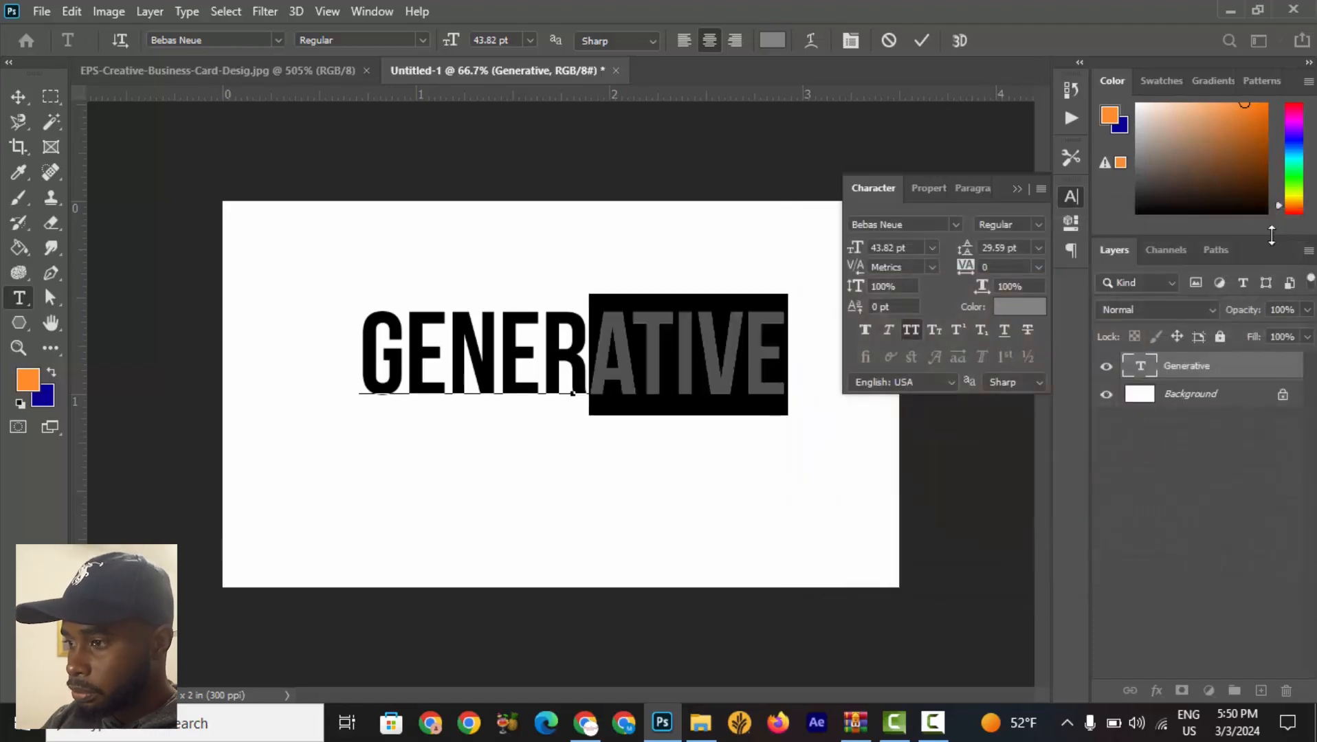
pyautogui.click(924, 40)
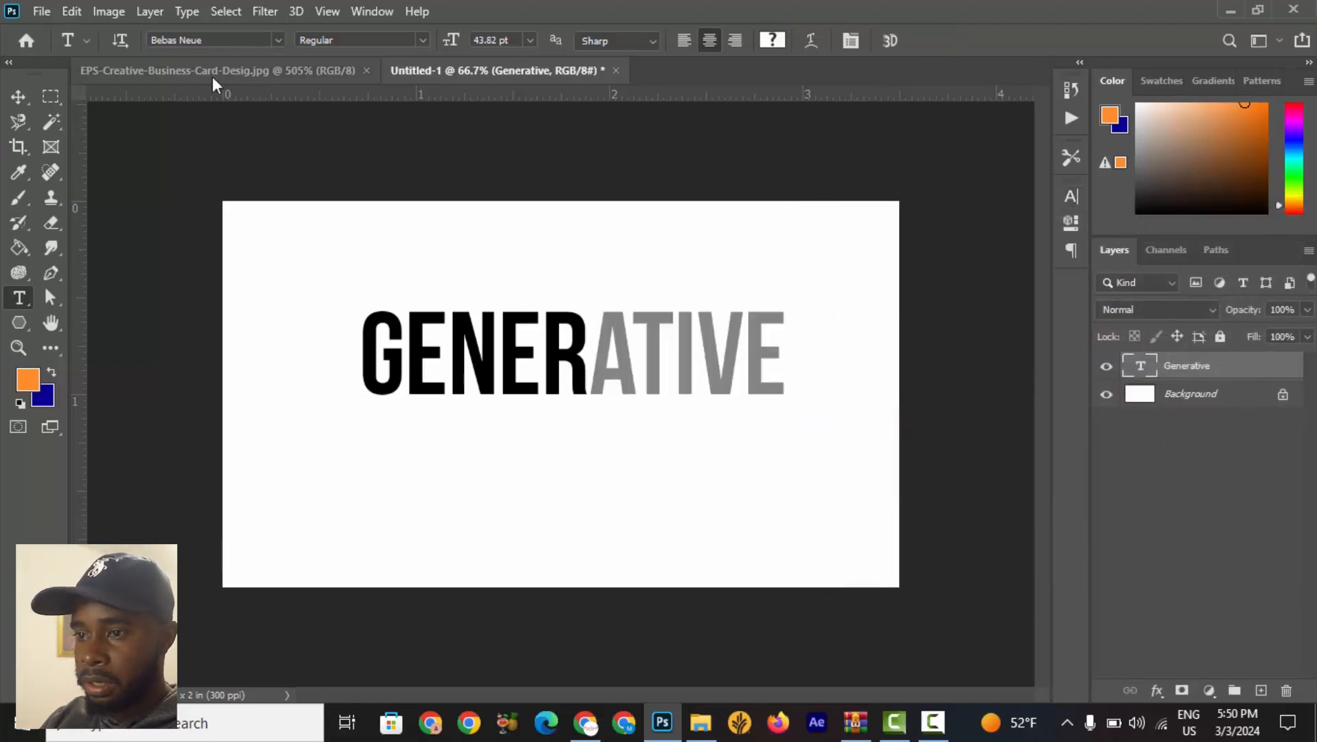
# Scale the Generative text to about 78% and move it to the card's upper left area.
pyautogui.click(20, 101)
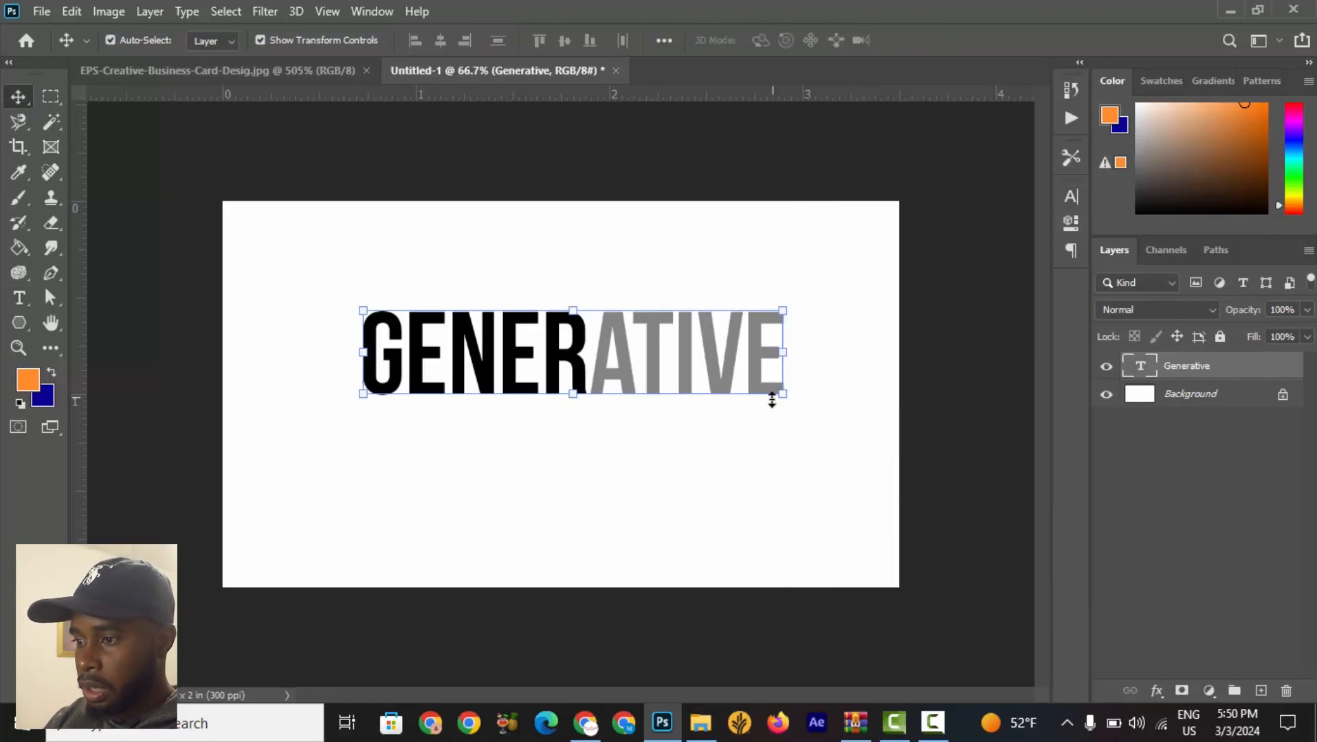
pyautogui.moveTo(780, 398); pyautogui.dragTo(673, 381)
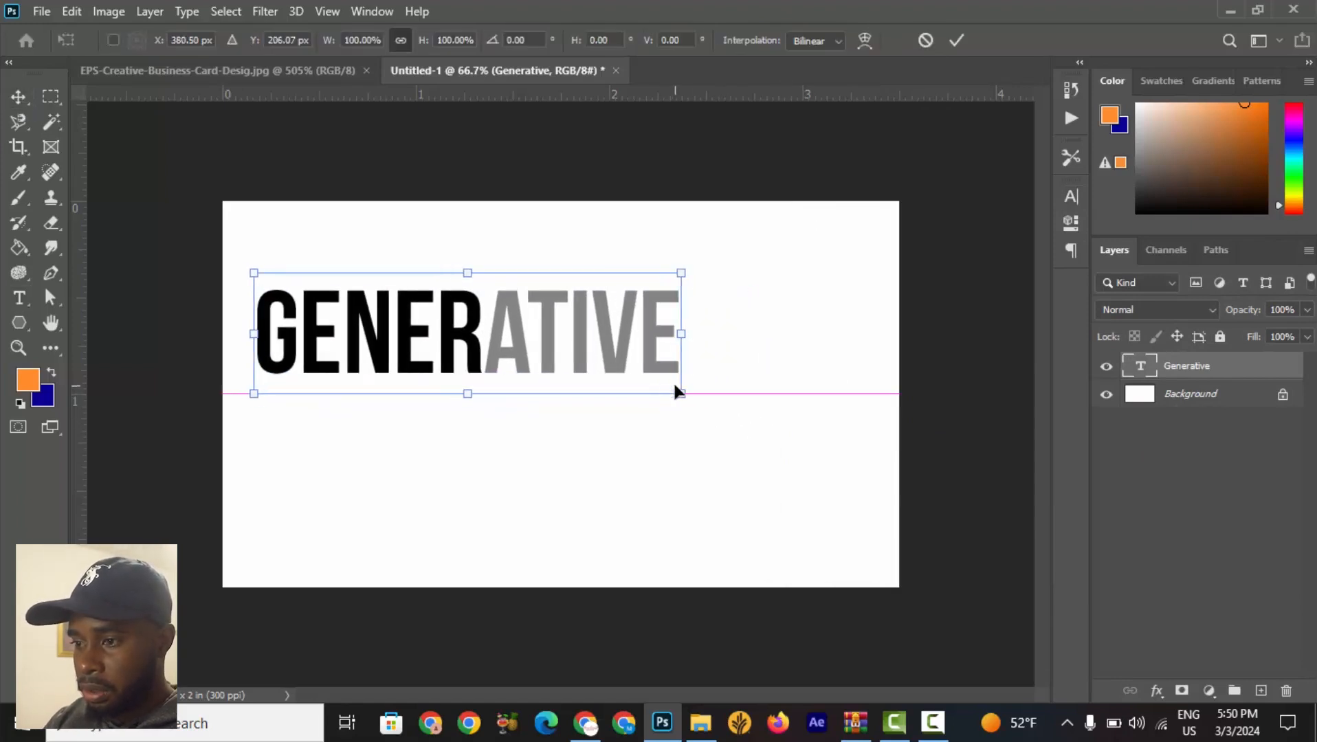
pyautogui.moveTo(259, 275); pyautogui.dragTo(343, 297)
pyautogui.moveTo(409, 359); pyautogui.dragTo(336, 335)
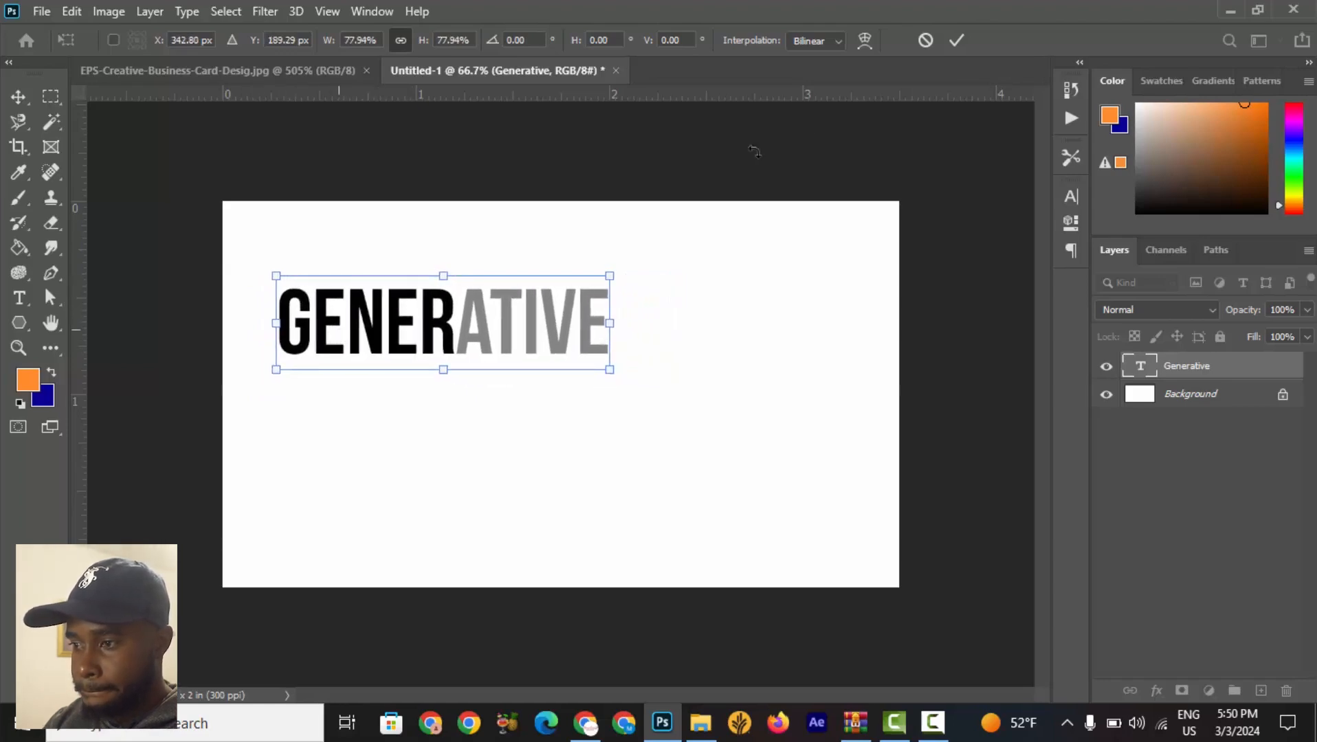
pyautogui.click(956, 40)
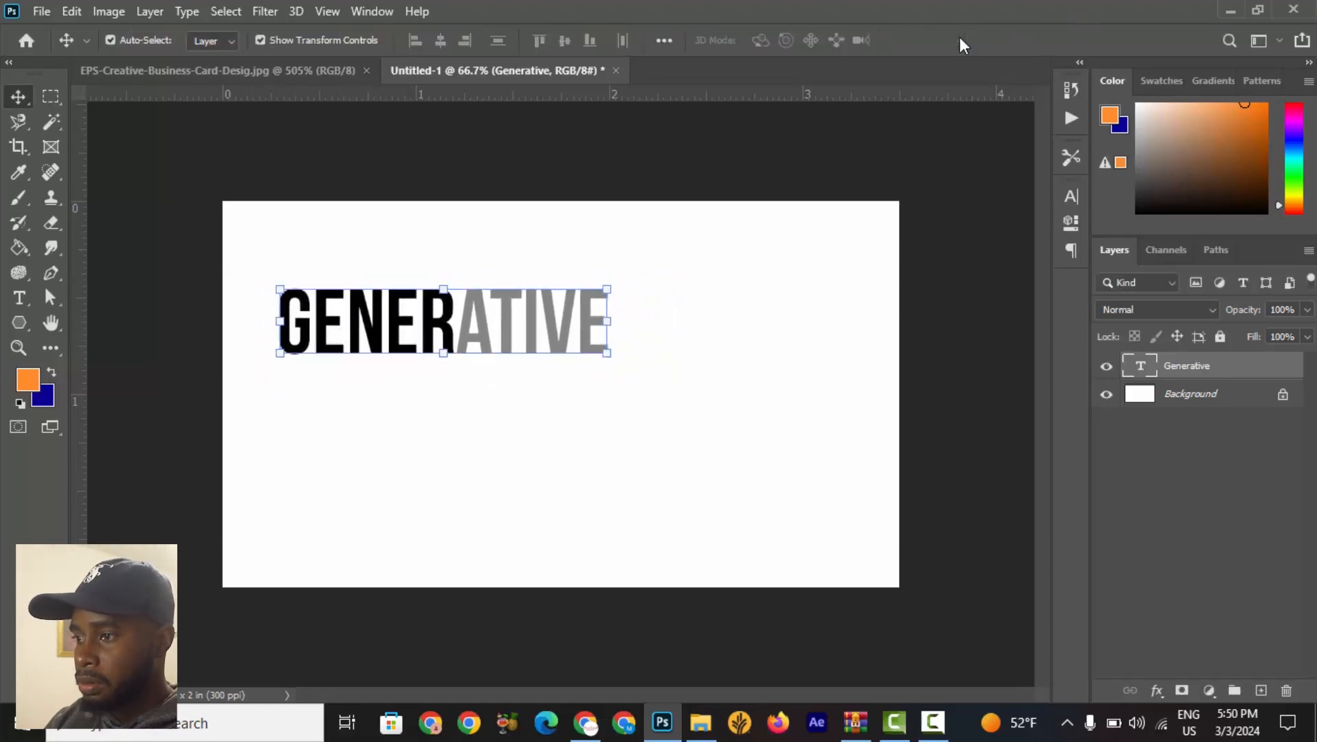
# Duplicate the Generative text layer and move the copy just below the original.
pyautogui.click(252, 69)
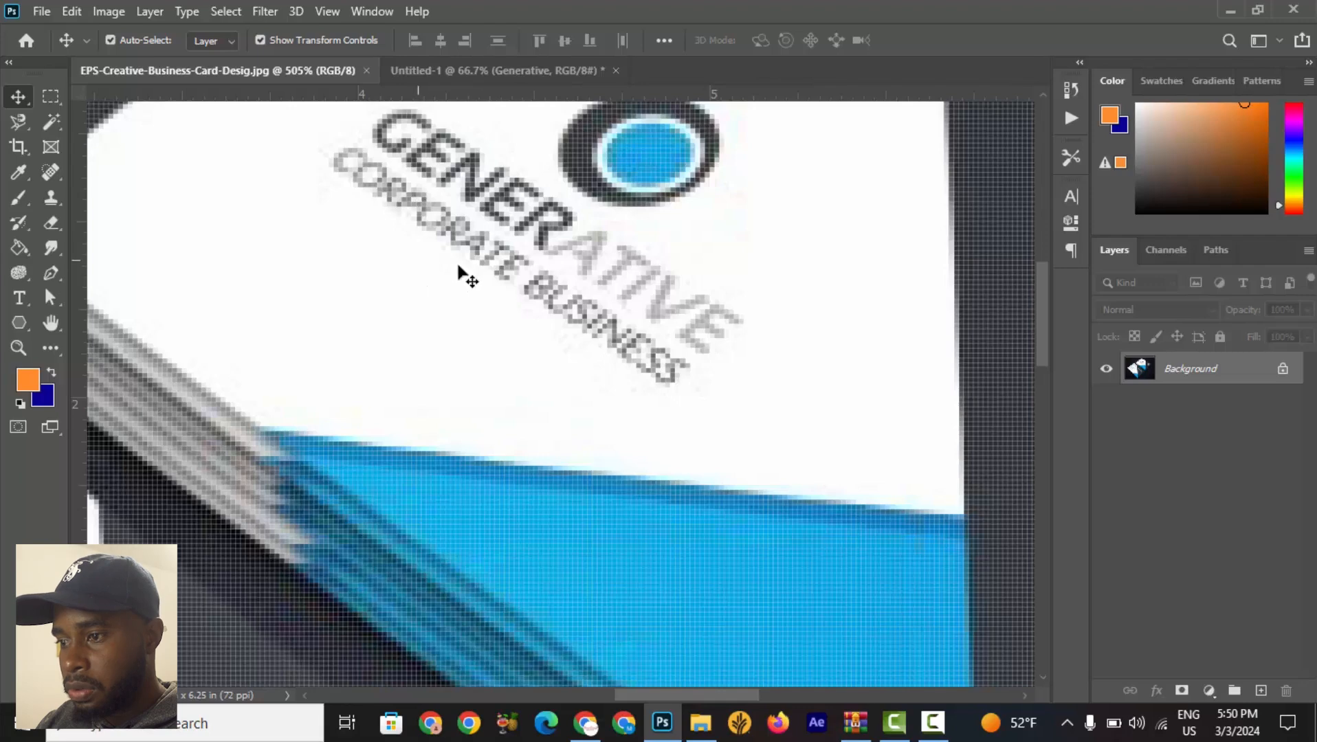
pyautogui.click(508, 67)
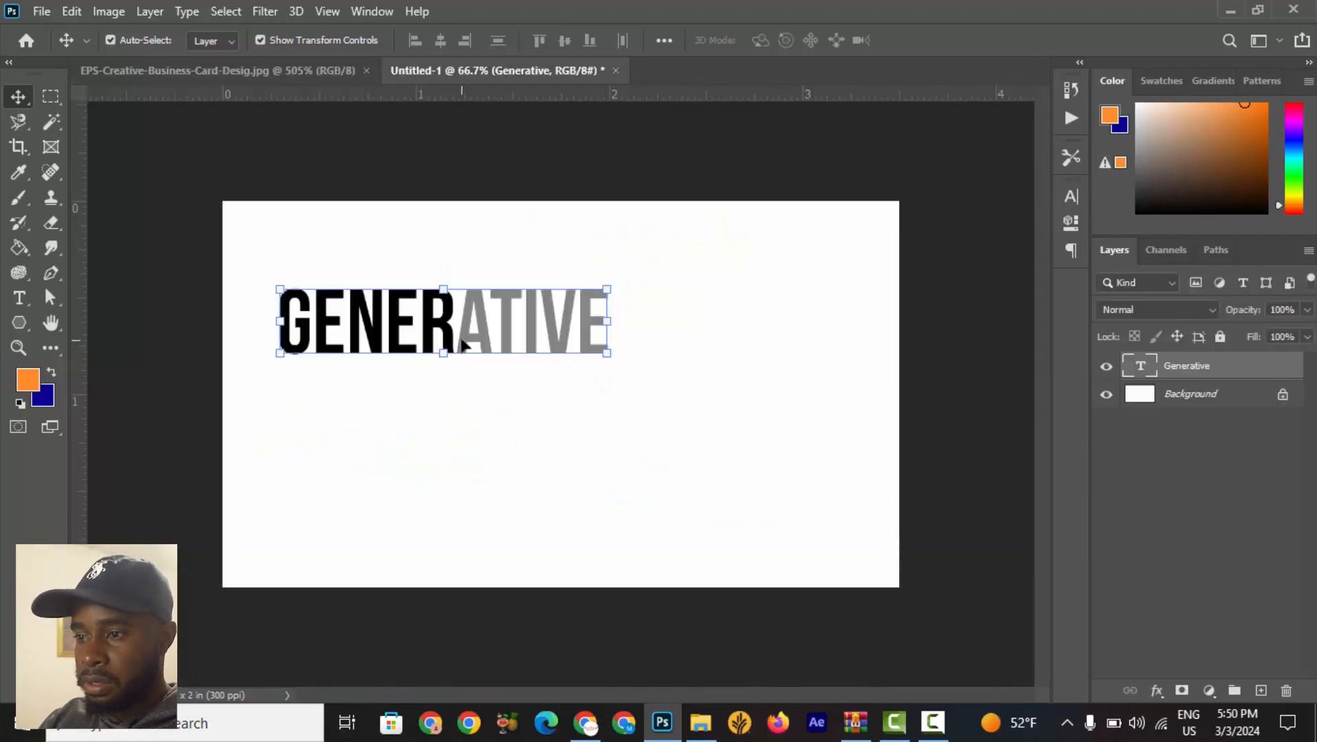
pyautogui.moveTo(464, 344); pyautogui.dragTo(466, 343)
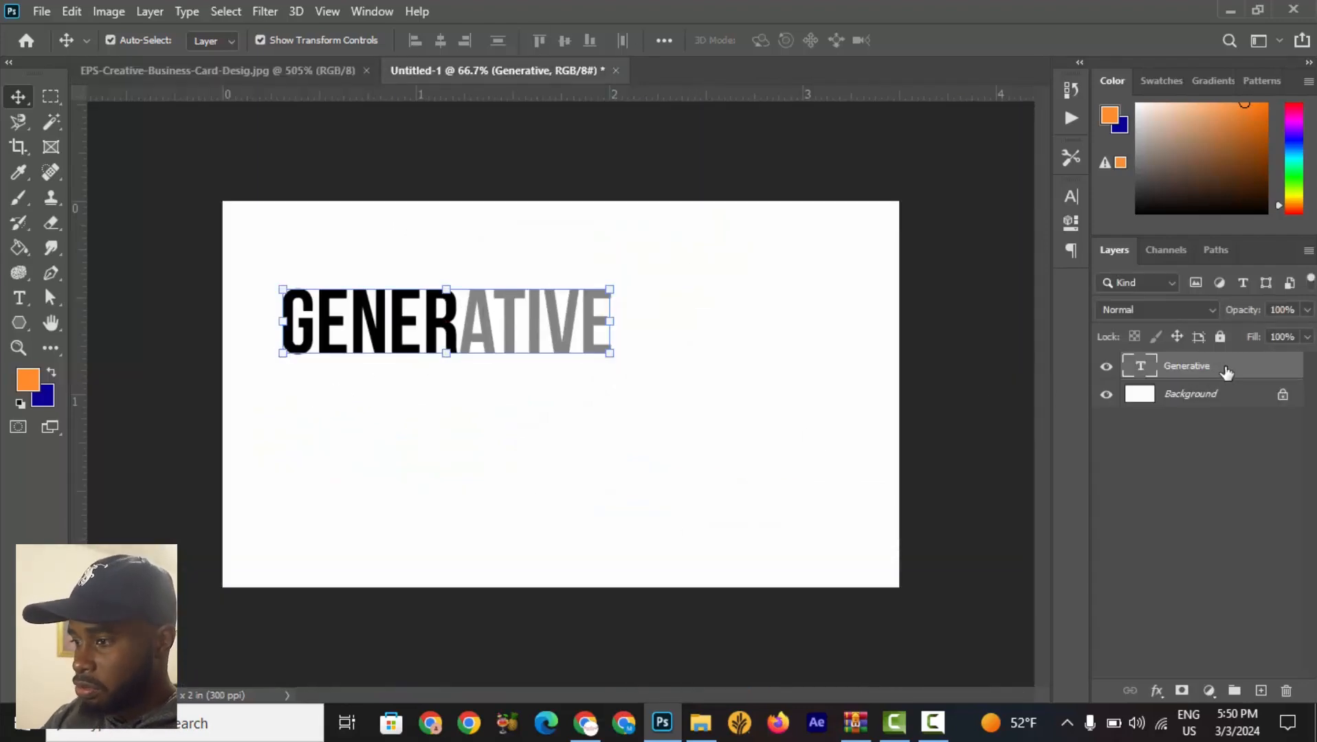
pyautogui.rightClick(1227, 373)
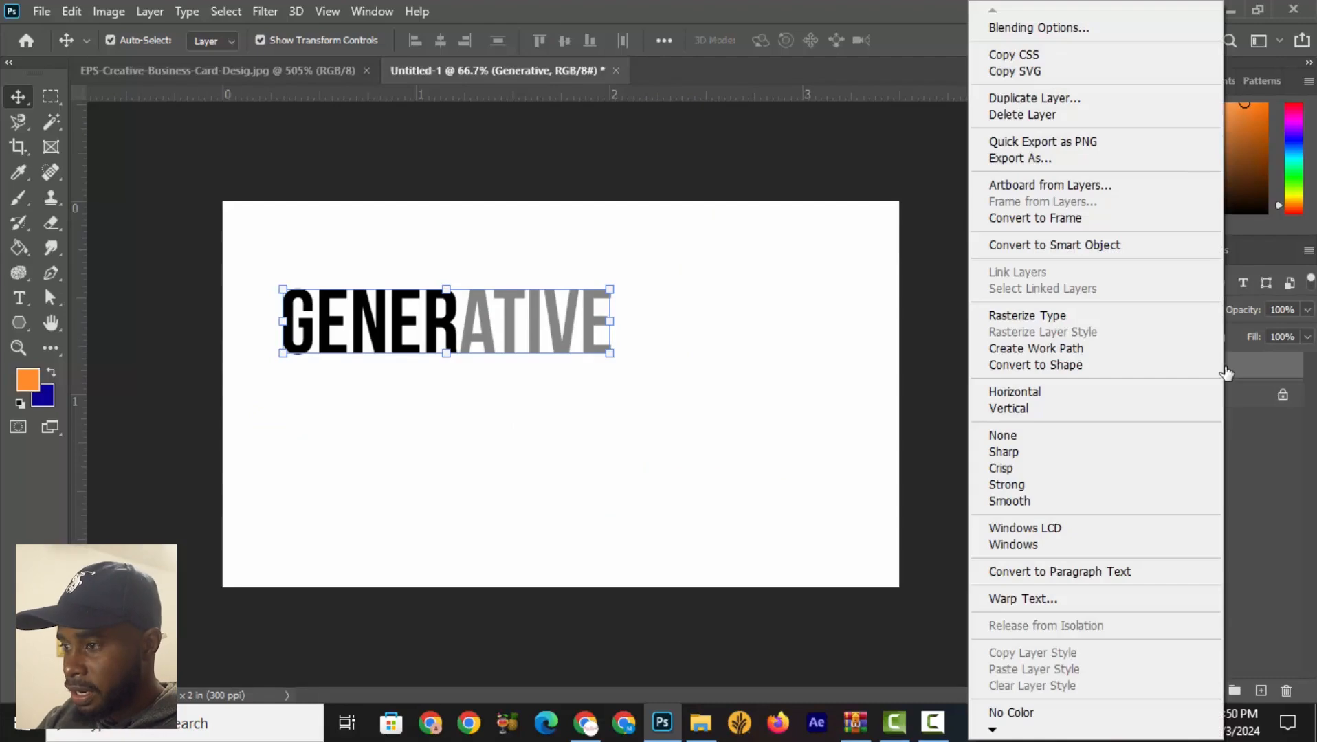
pyautogui.click(1087, 99)
pyautogui.click(811, 185)
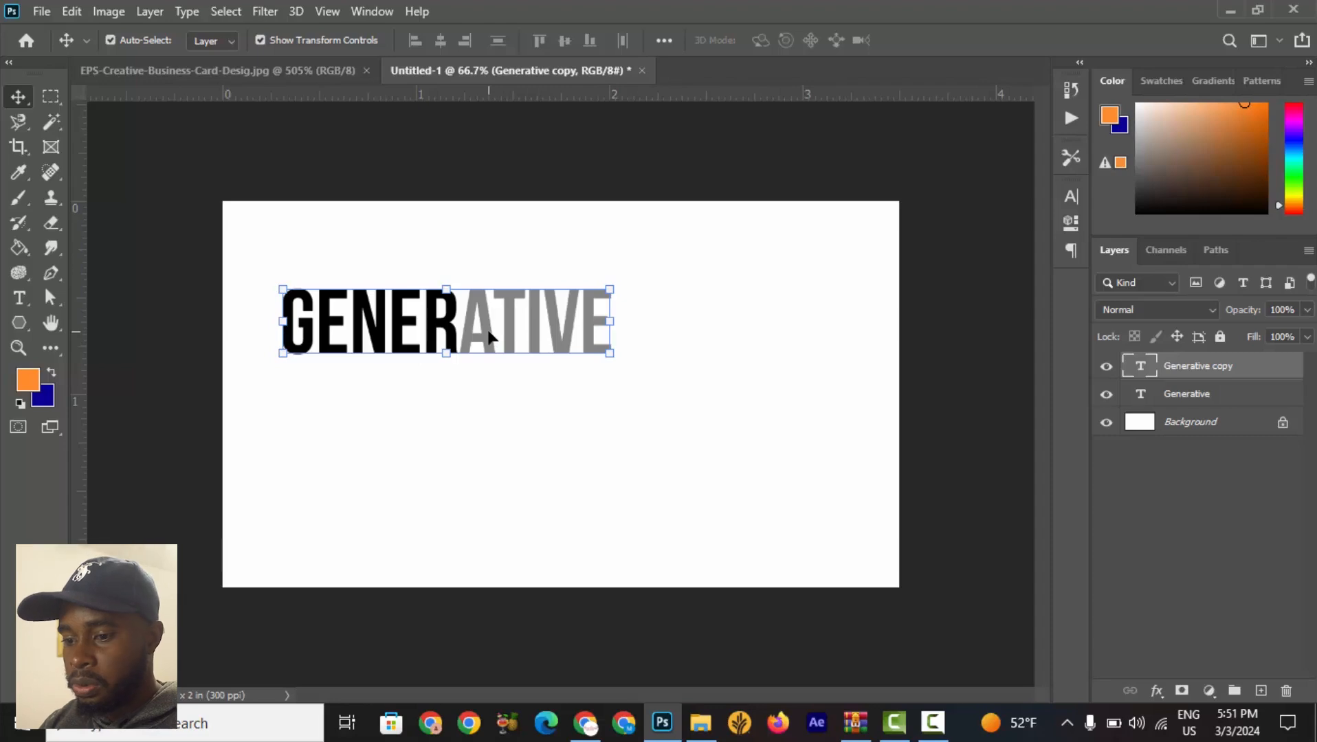
pyautogui.moveTo(488, 321); pyautogui.dragTo(486, 398)
# Edit the duplicated text layer, replacing its content with CORPORATIVE BUSINESS.
pyautogui.click(18, 297)
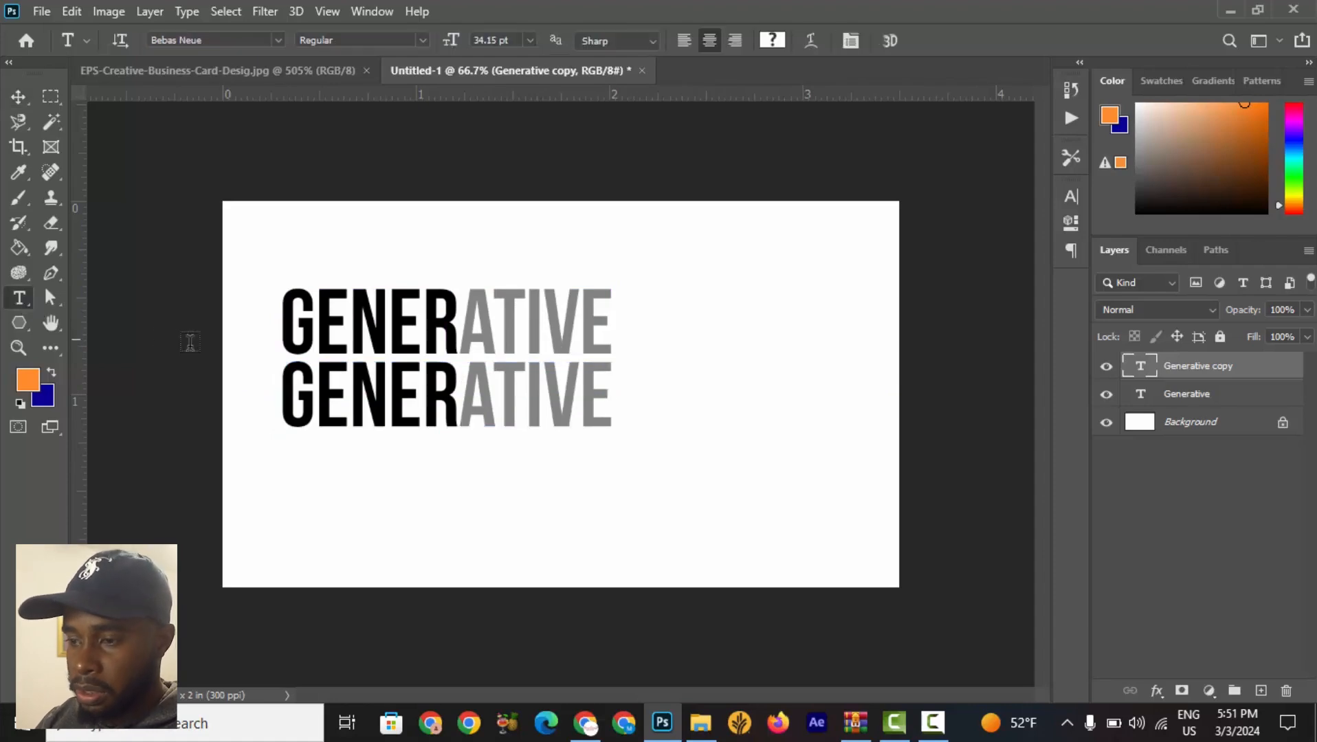
pyautogui.click(387, 400)
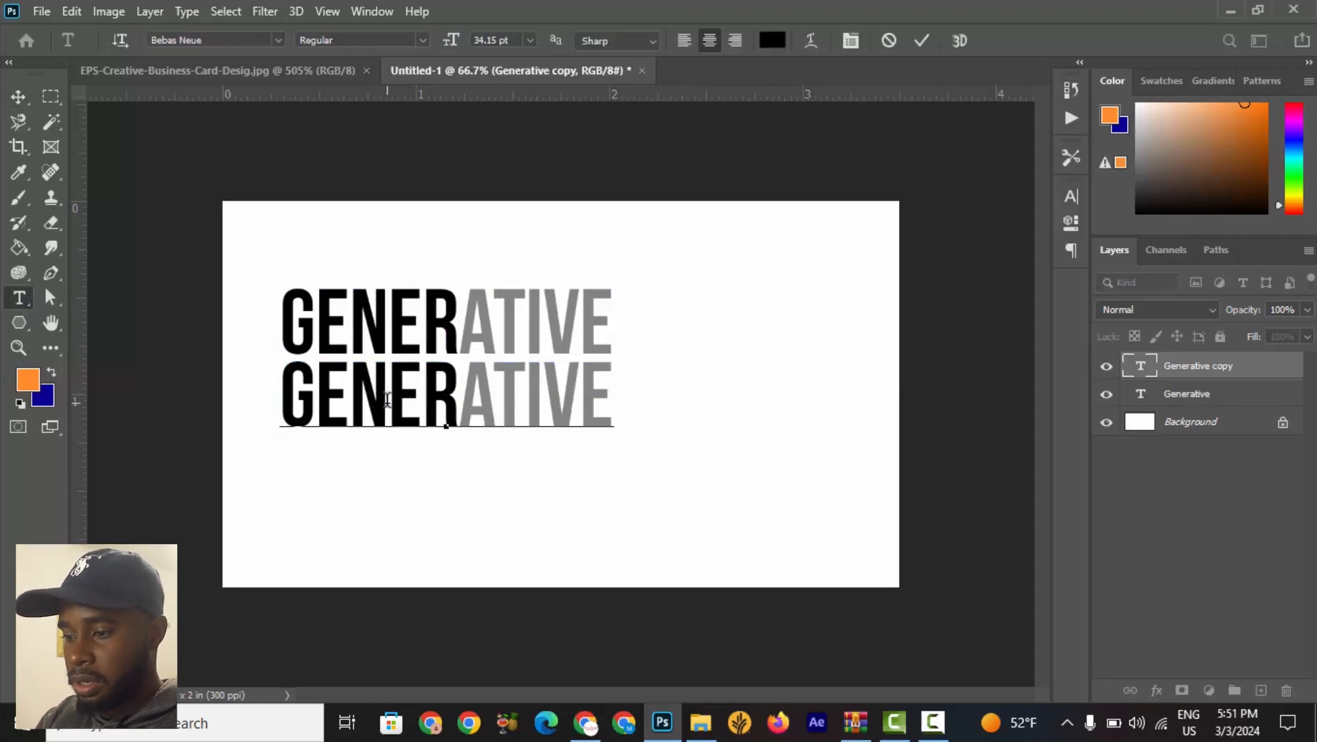
pyautogui.write('co')
pyautogui.hotkey('ctrl', 'a')
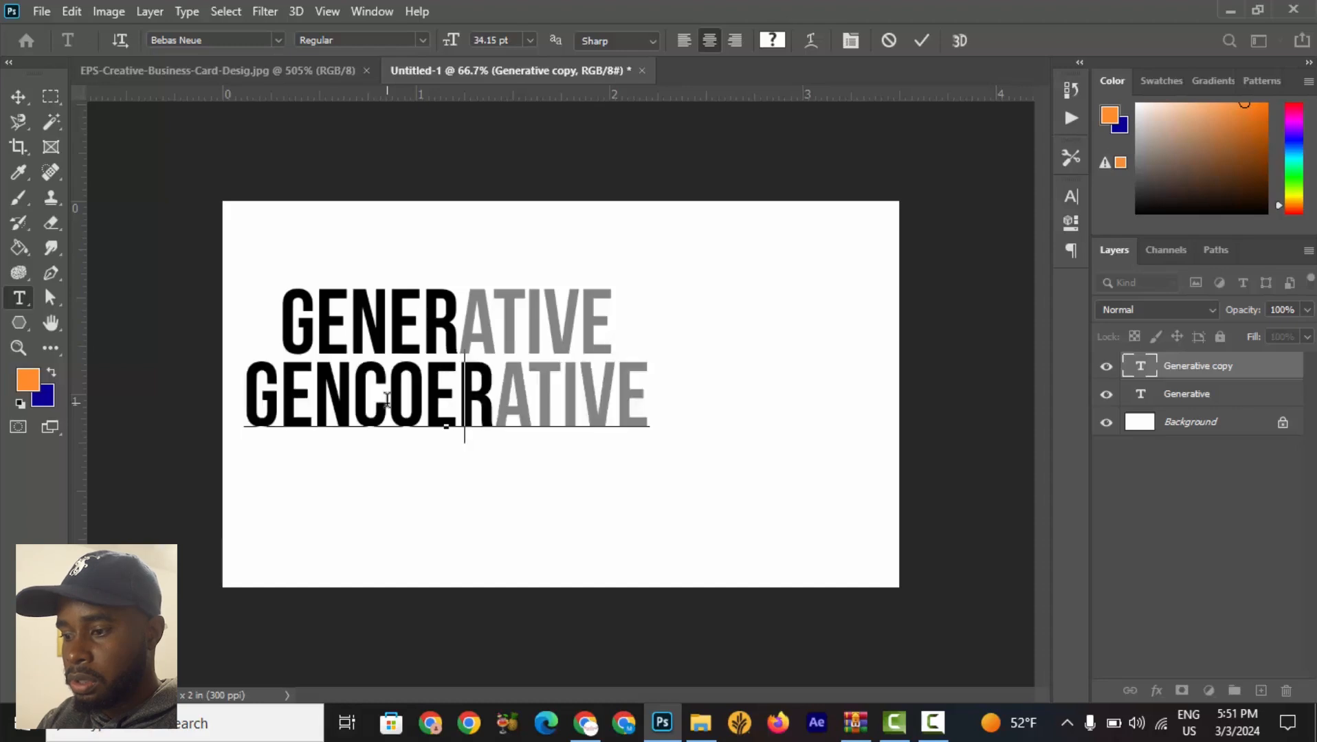
pyautogui.write('co')
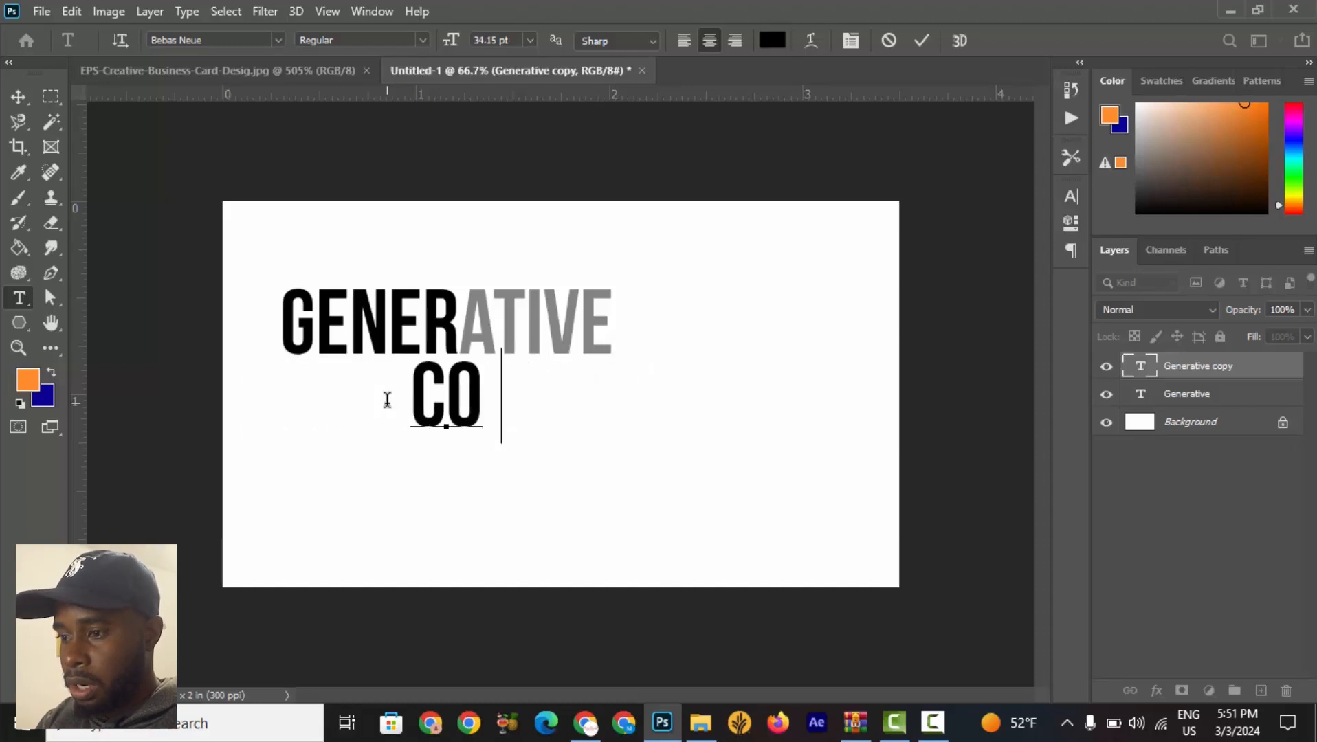
pyautogui.write('rporat')
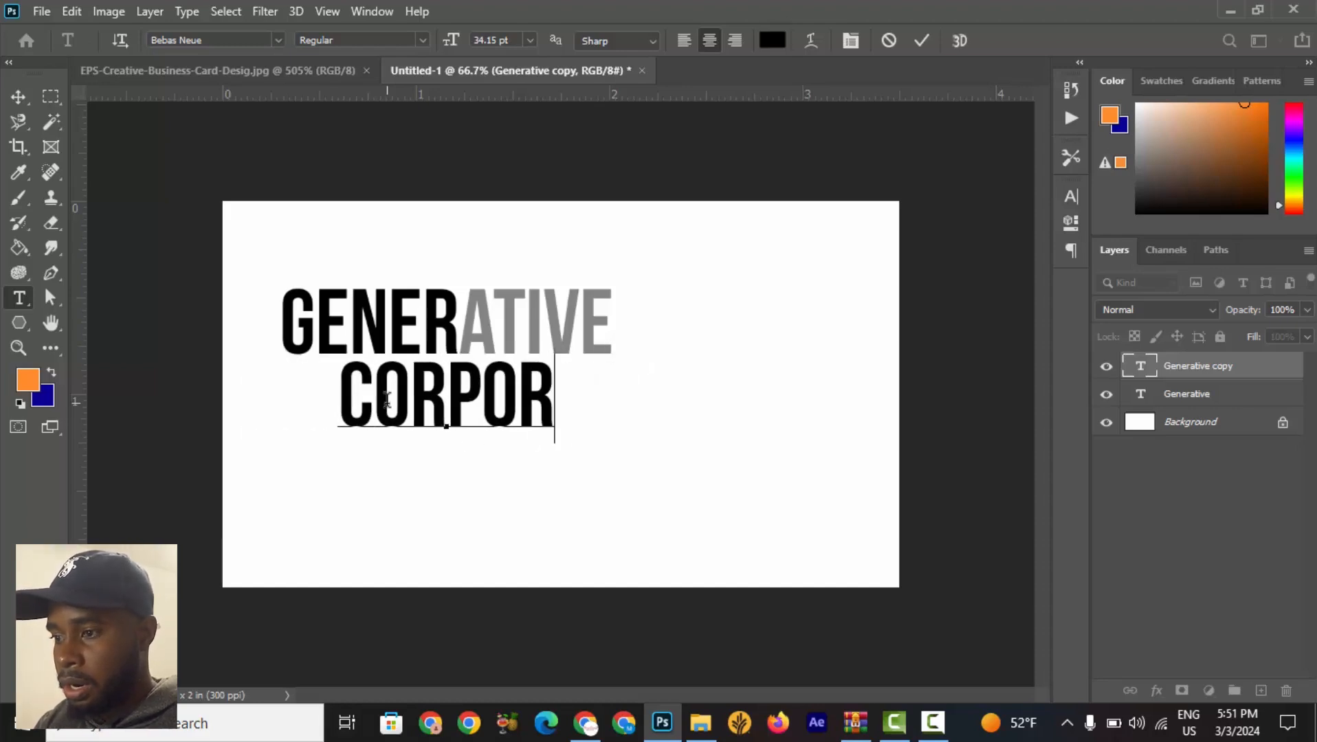
pyautogui.write('ive')
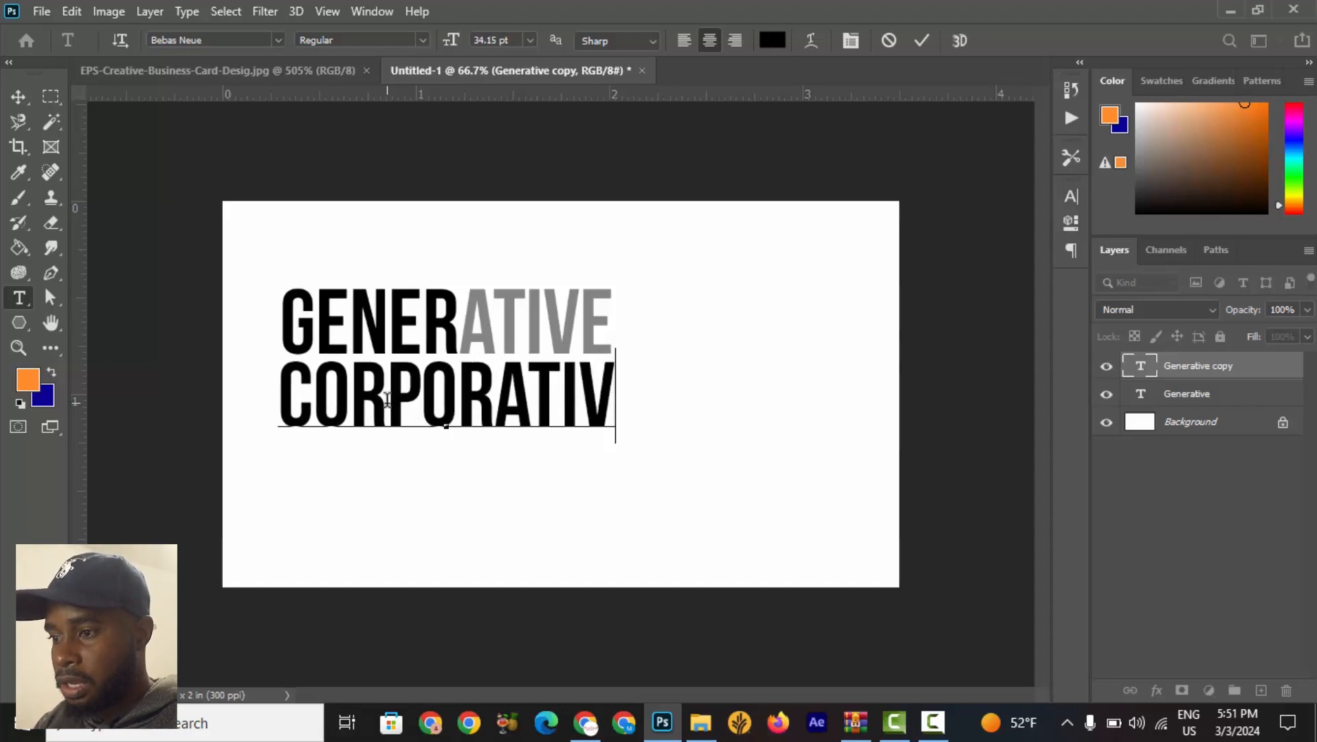
pyautogui.write(' bus')
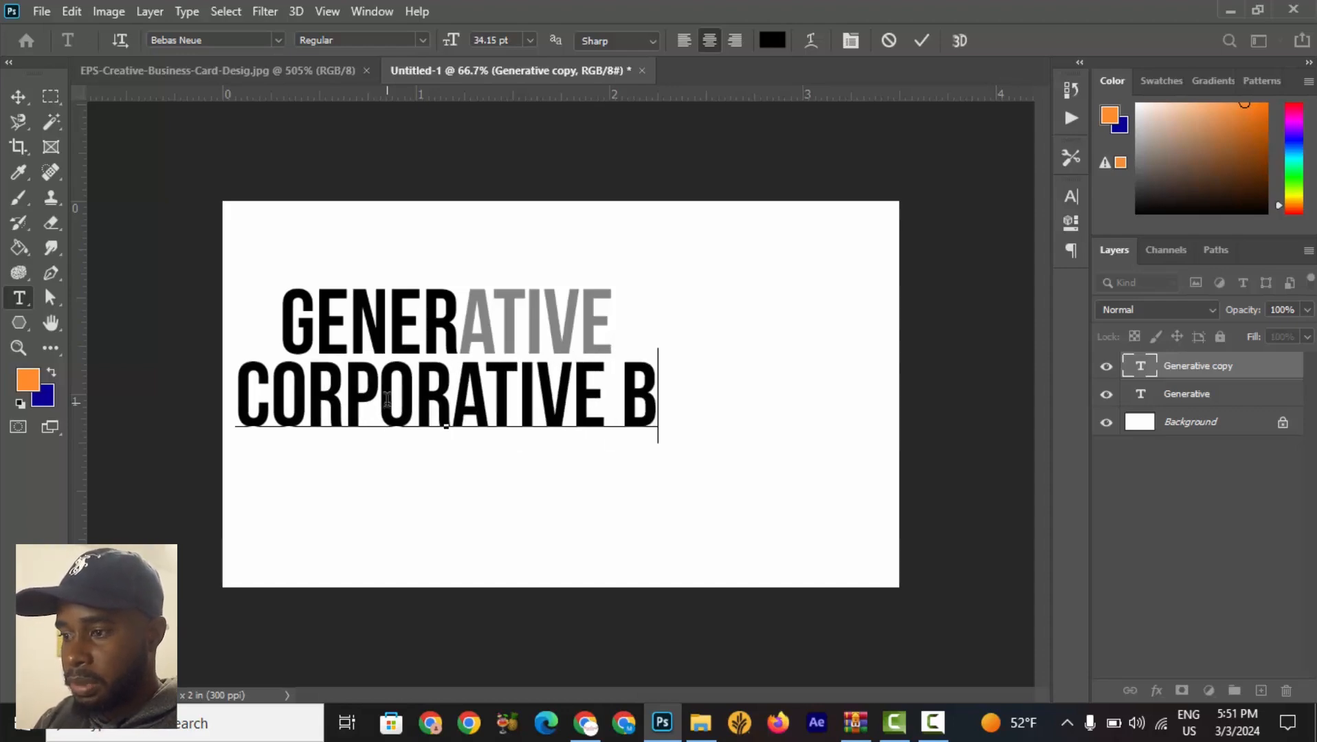
pyautogui.write('iness')
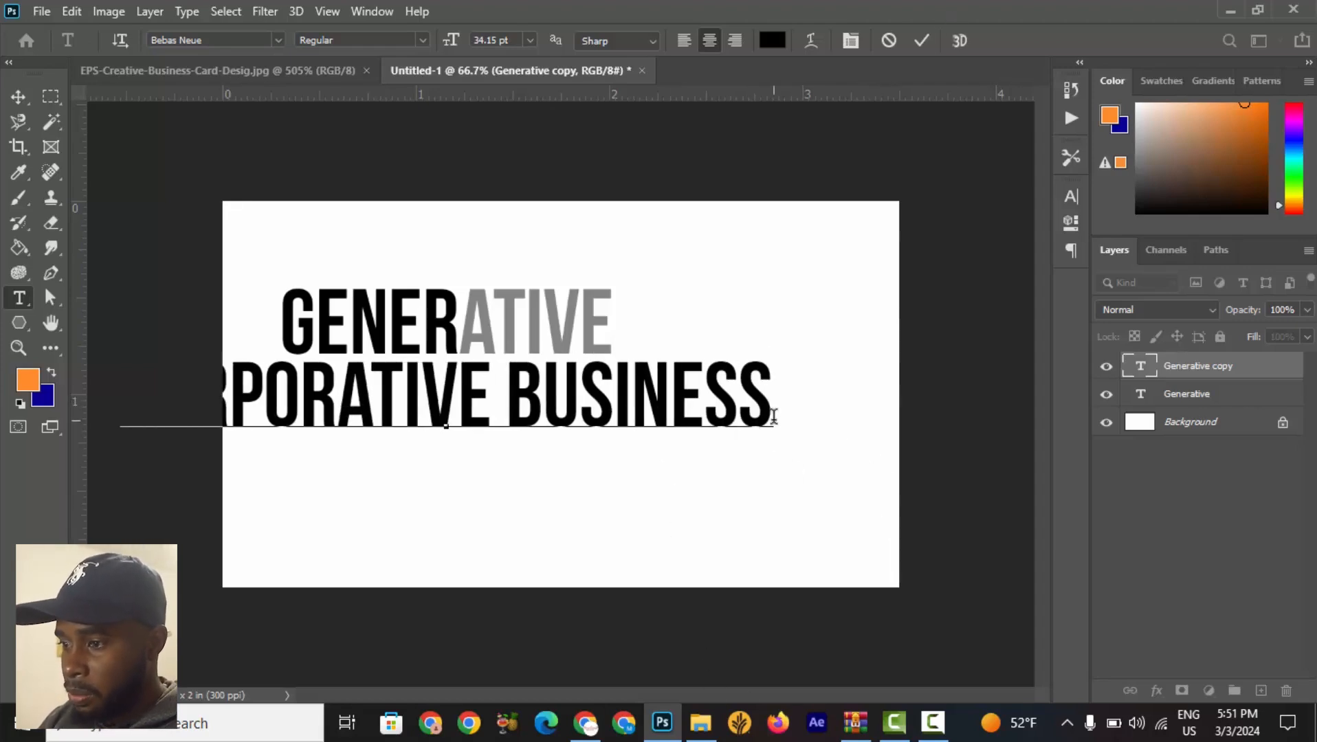
# Set the CORPORATIVE BUSINESS text size to 14 pt and commit the edit.
pyautogui.moveTo(773, 404); pyautogui.dragTo(11, 393)
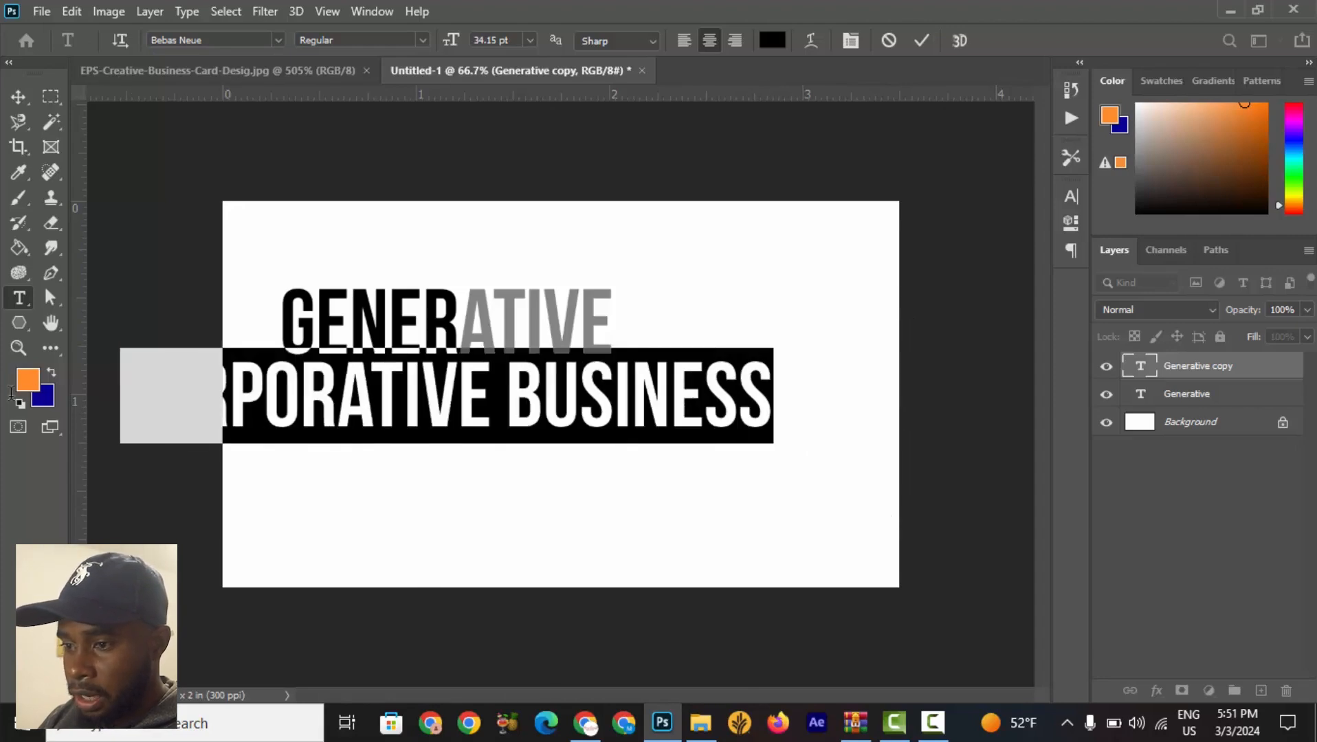
pyautogui.click(530, 41)
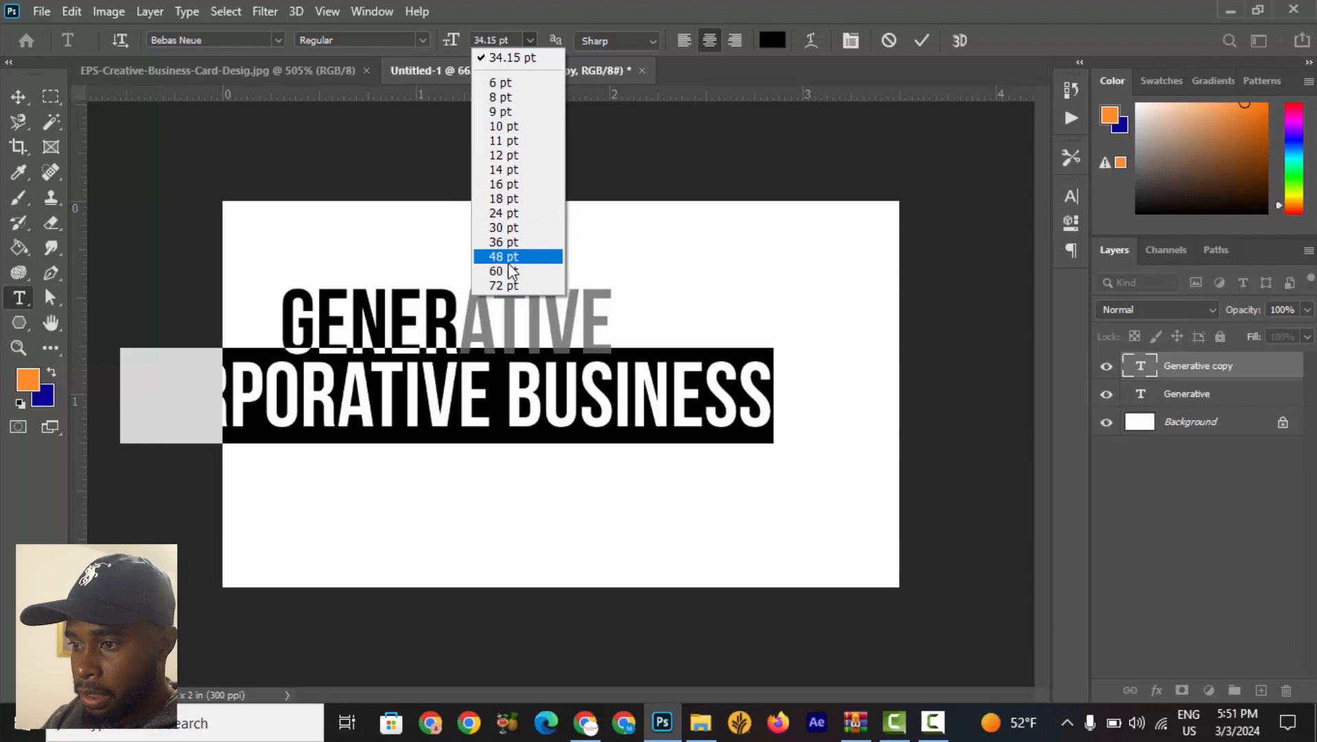
pyautogui.click(507, 242)
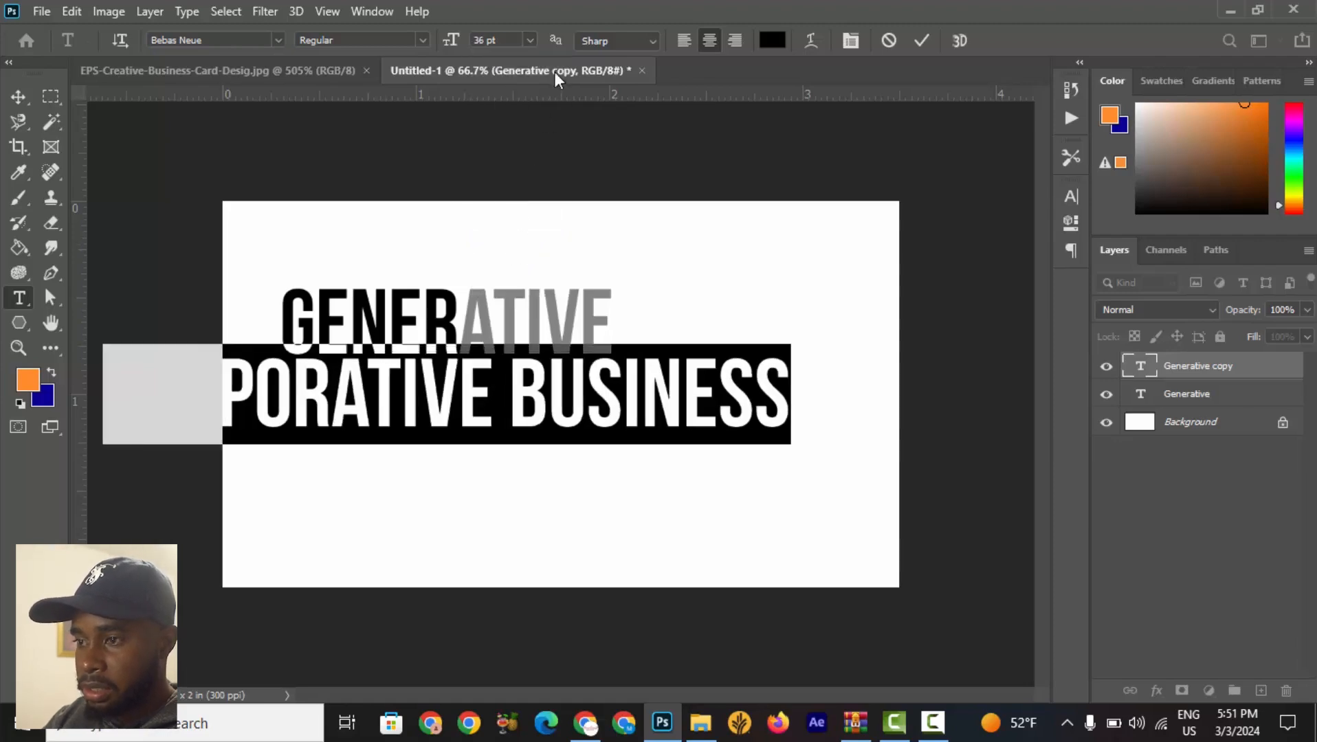
pyautogui.click(528, 39)
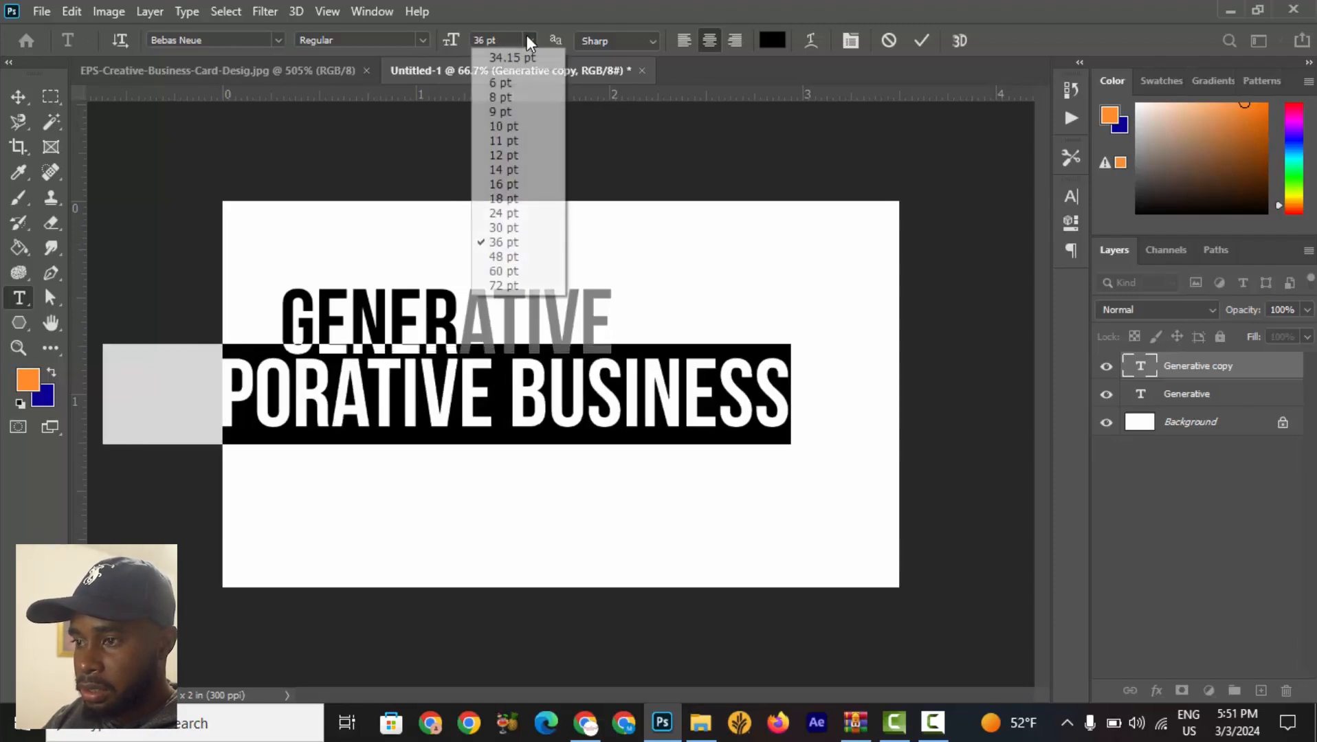
pyautogui.click(520, 172)
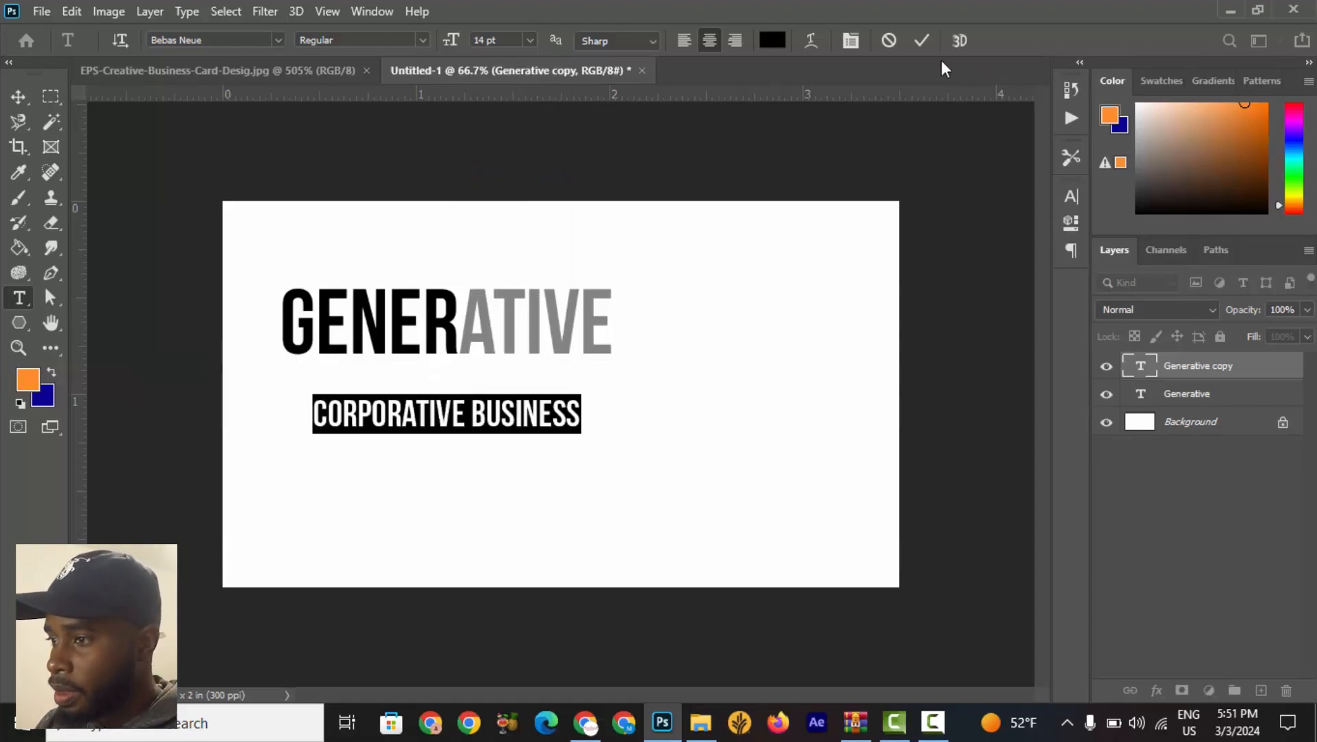
pyautogui.click(921, 41)
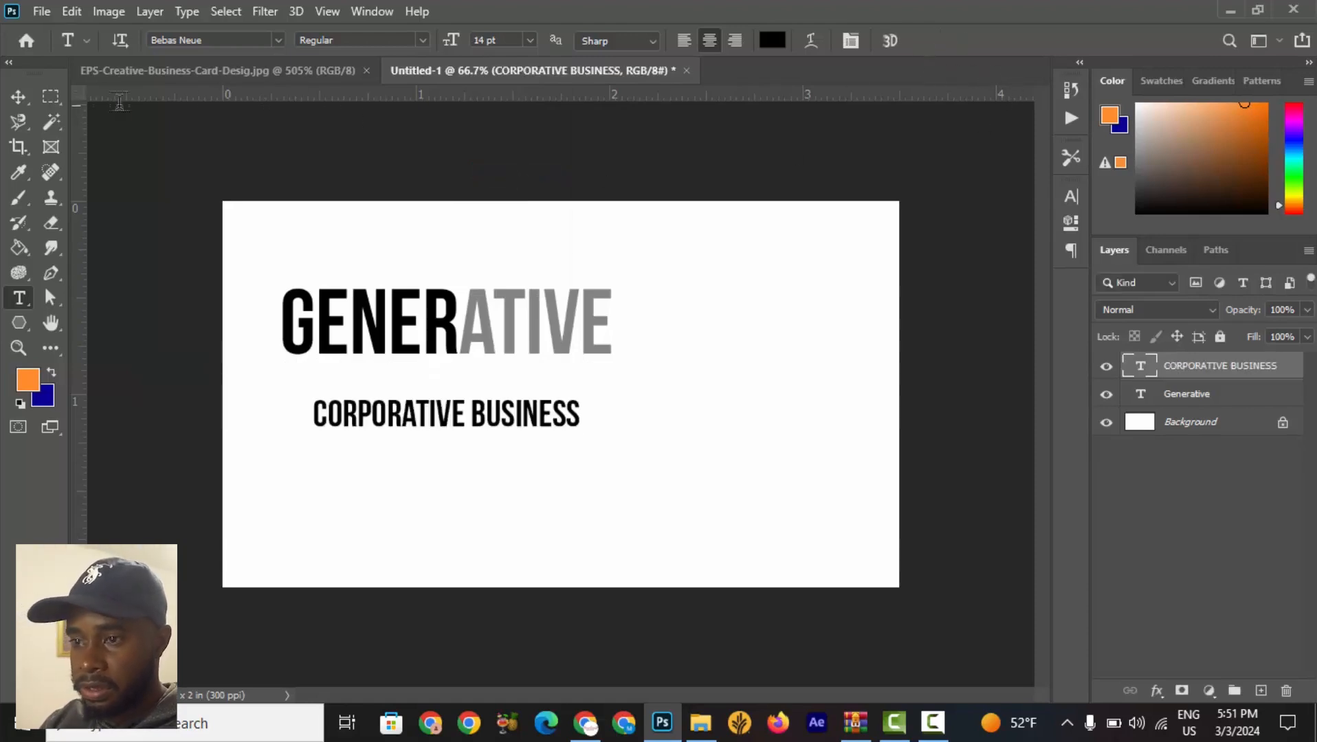
# Move the CORPORATIVE BUSINESS text just under Generative and scale it to about 125% to match its width.
pyautogui.click(19, 96)
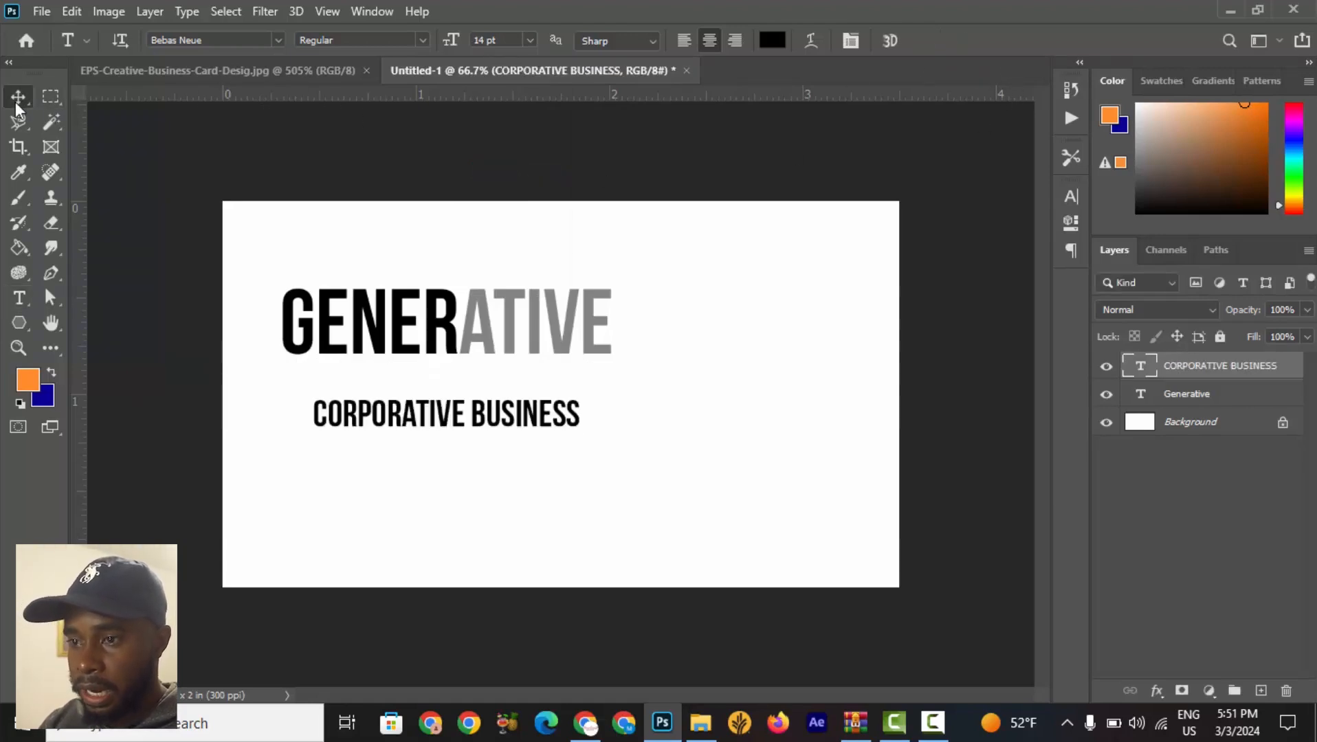
pyautogui.click(305, 66)
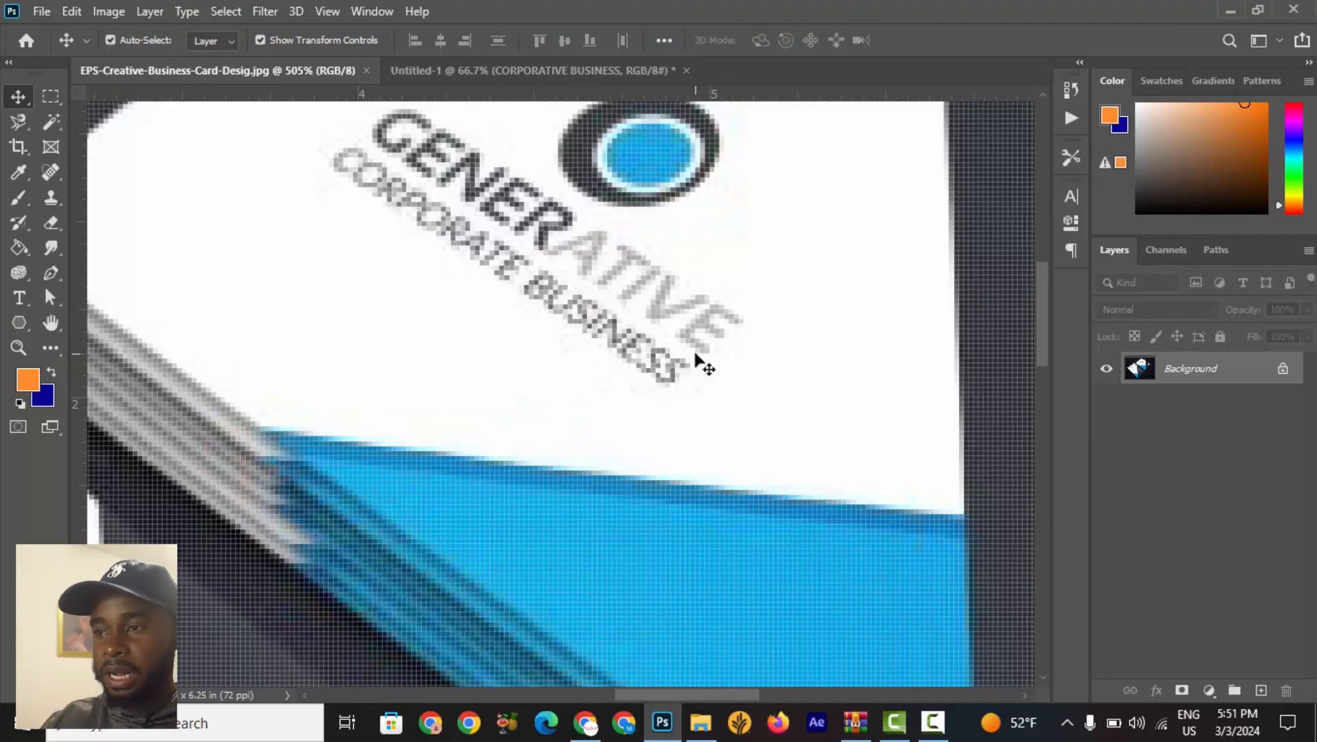
pyautogui.click(510, 81)
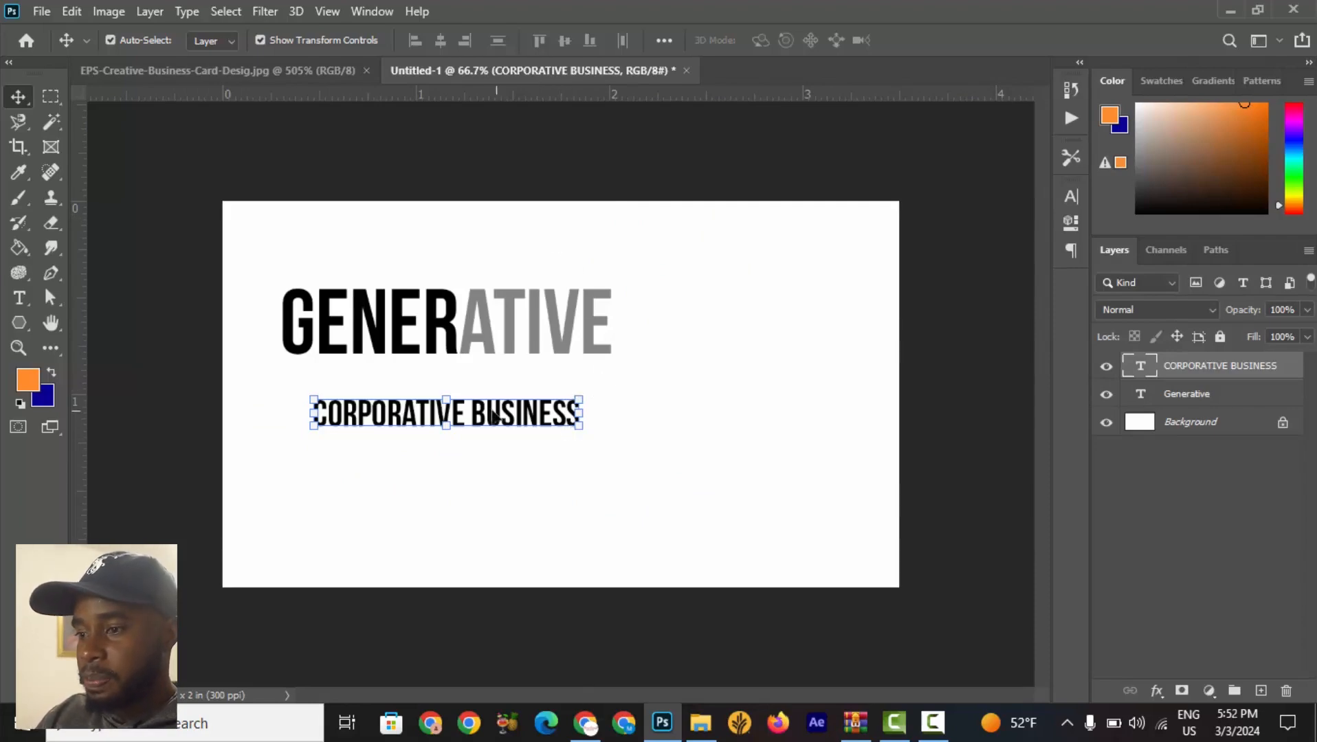
pyautogui.moveTo(493, 415); pyautogui.dragTo(459, 385)
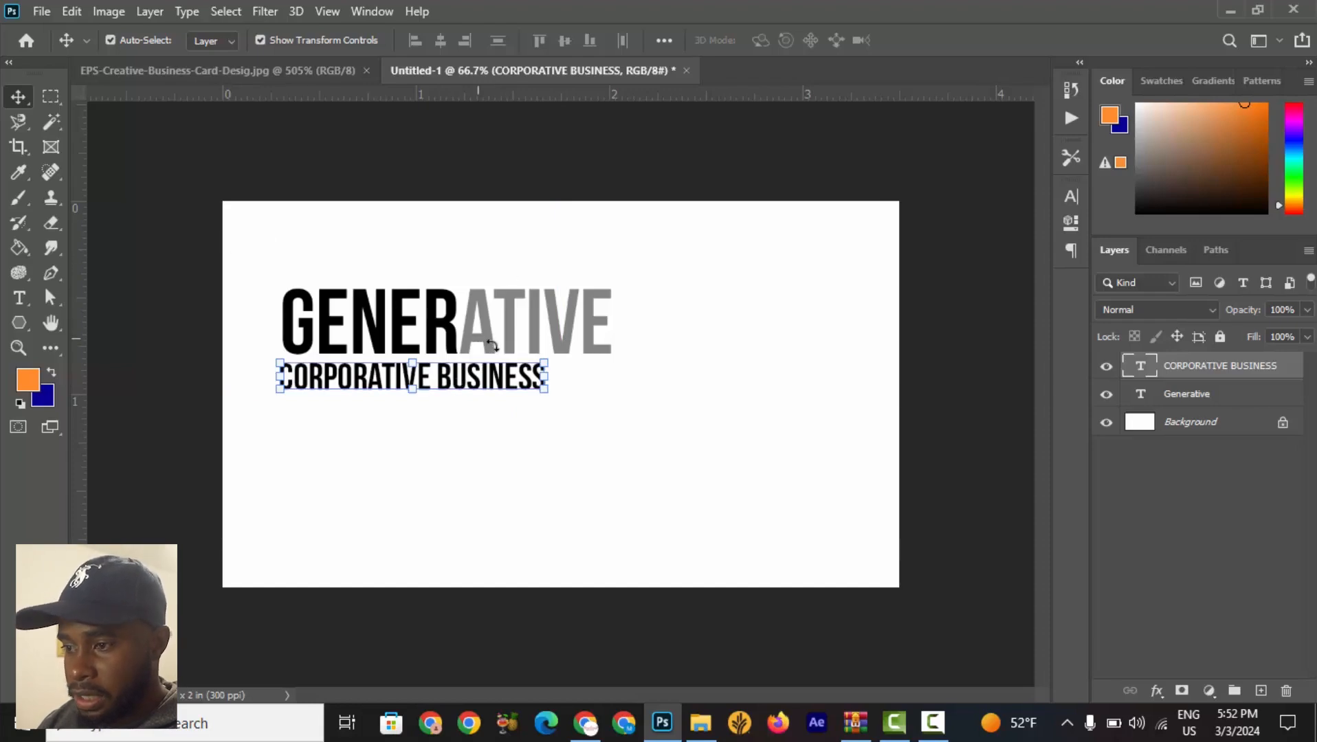
pyautogui.moveTo(547, 394); pyautogui.dragTo(612, 416)
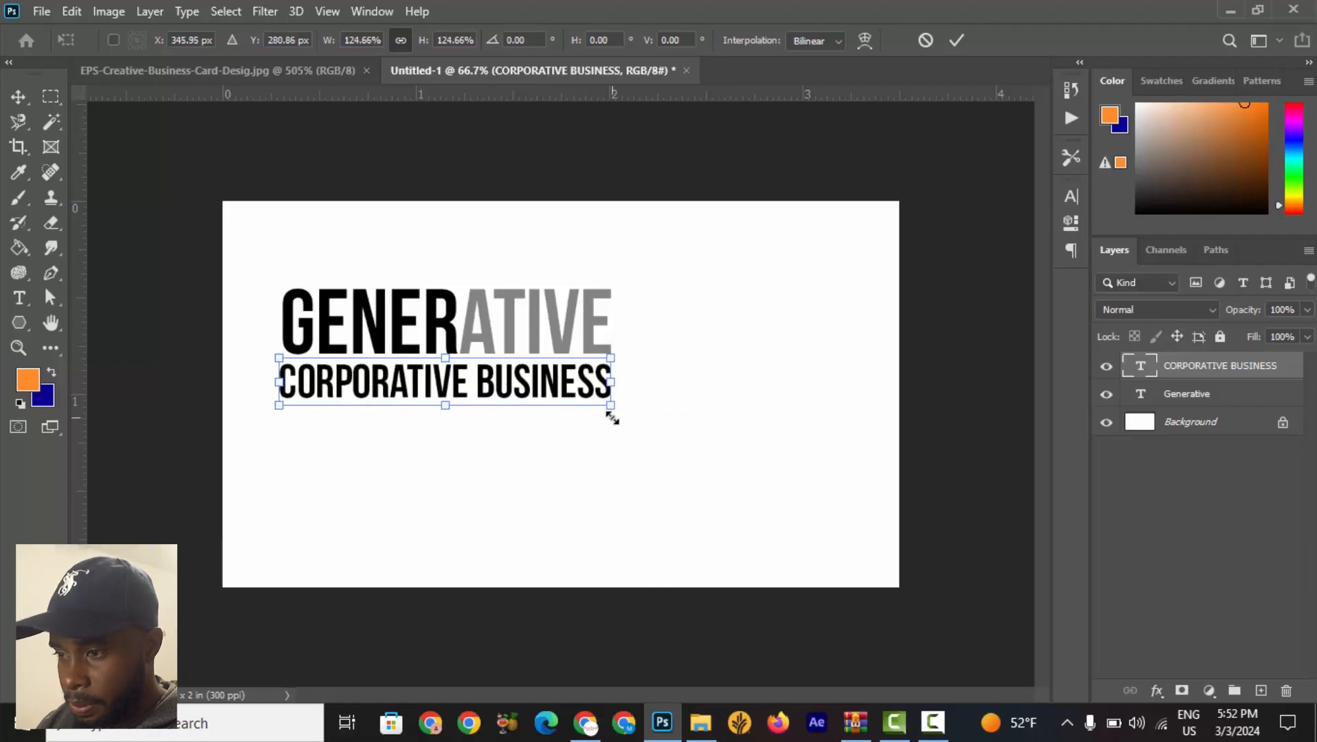
pyautogui.click(958, 41)
pyautogui.click(808, 259)
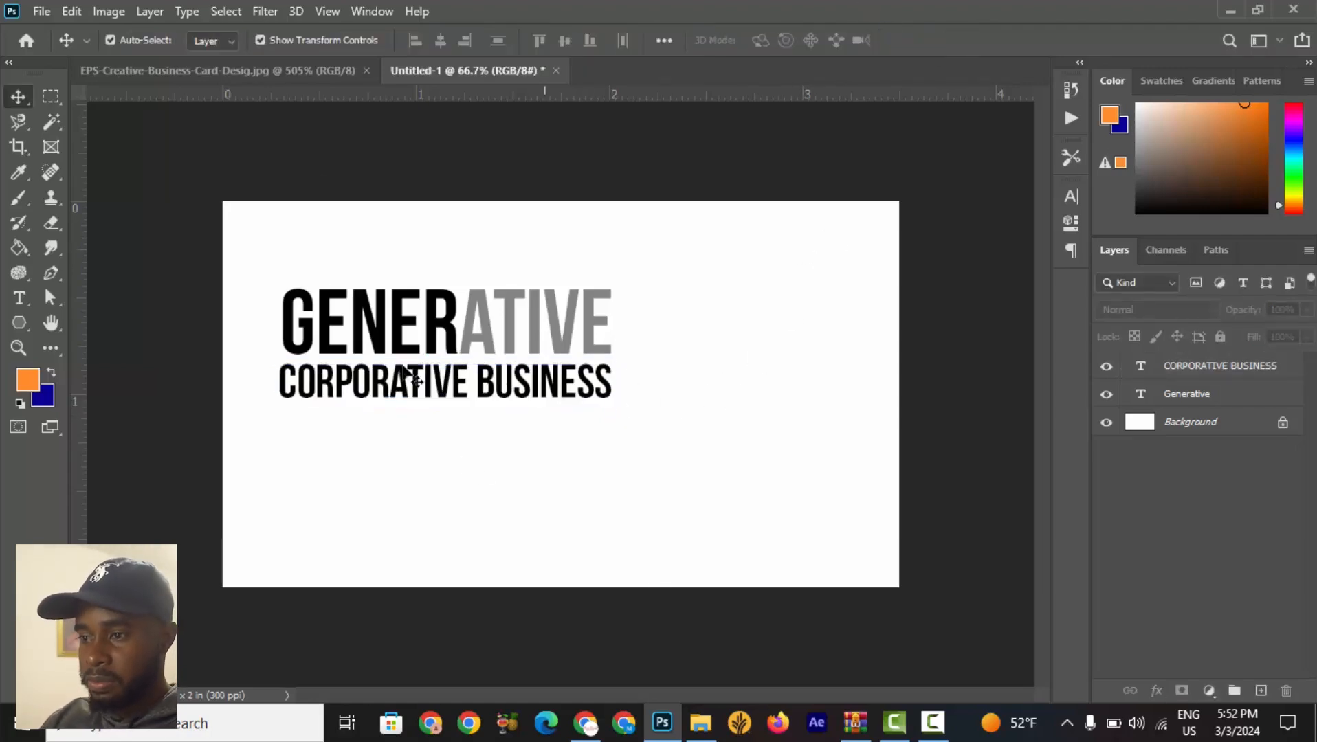
# Compare the reference card's logo and inspect the Generative text's character settings.
pyautogui.click(285, 69)
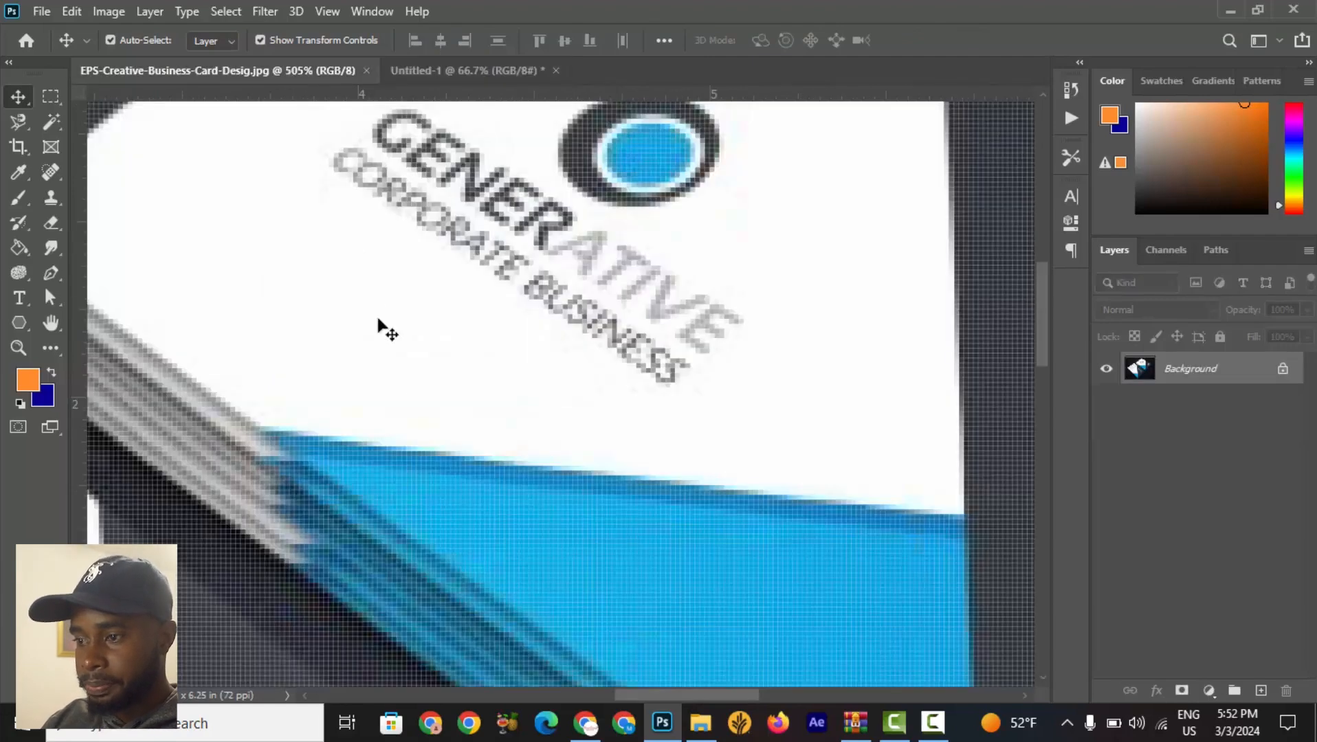
pyautogui.scroll(-5, 426, 420)
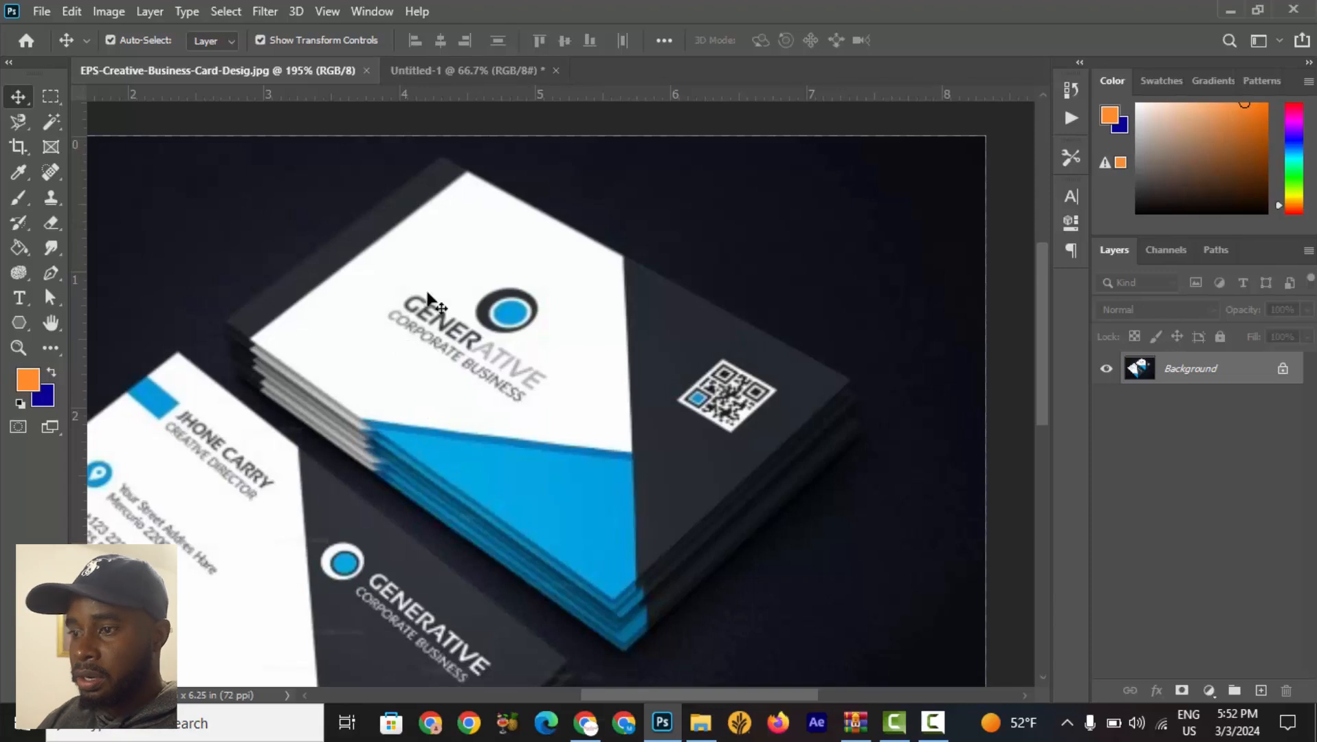
pyautogui.scroll(2, 506, 383)
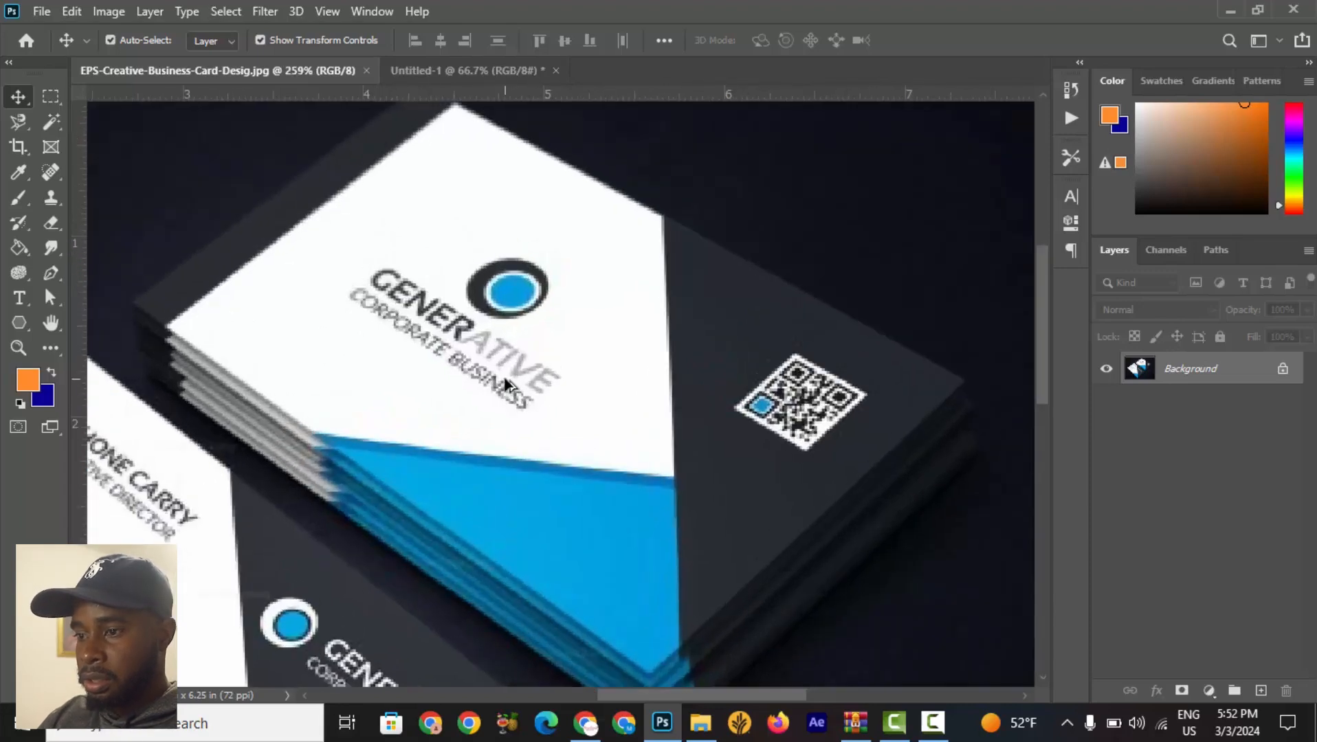
pyautogui.click(442, 65)
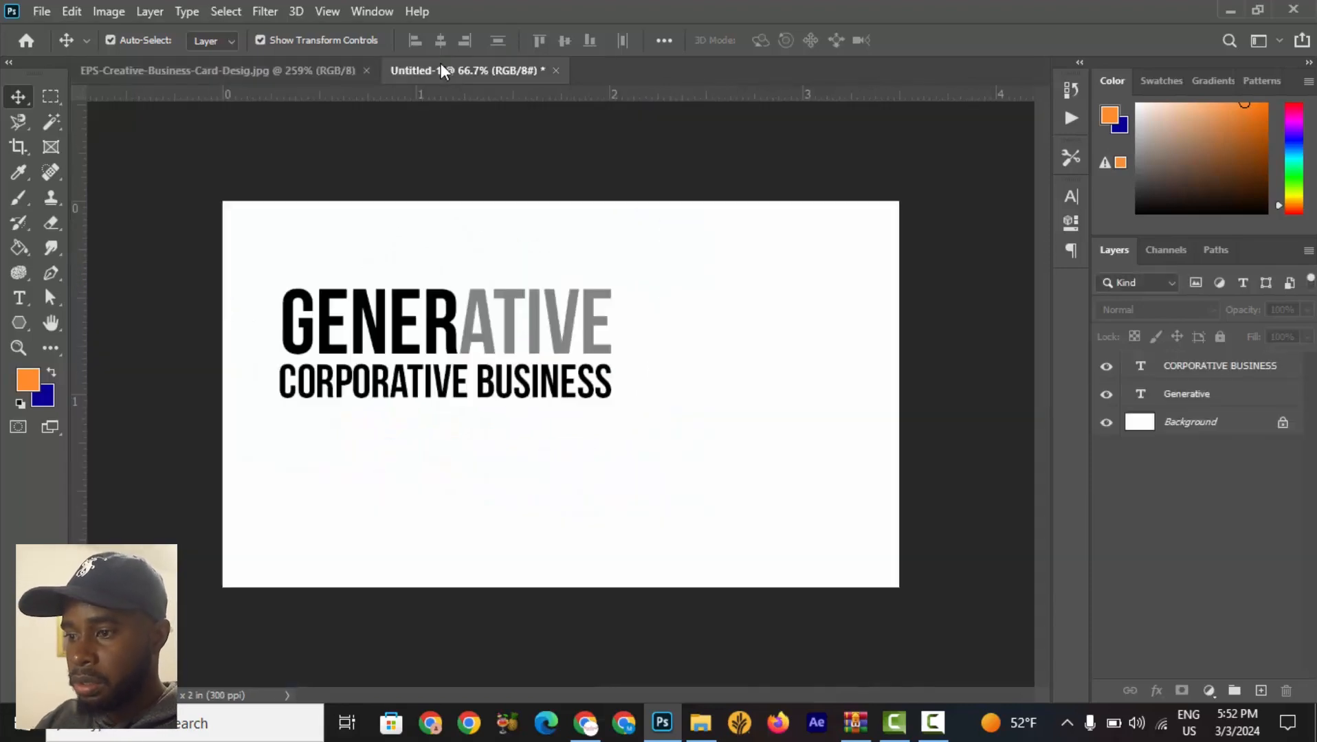
pyautogui.click(506, 317)
pyautogui.click(1070, 197)
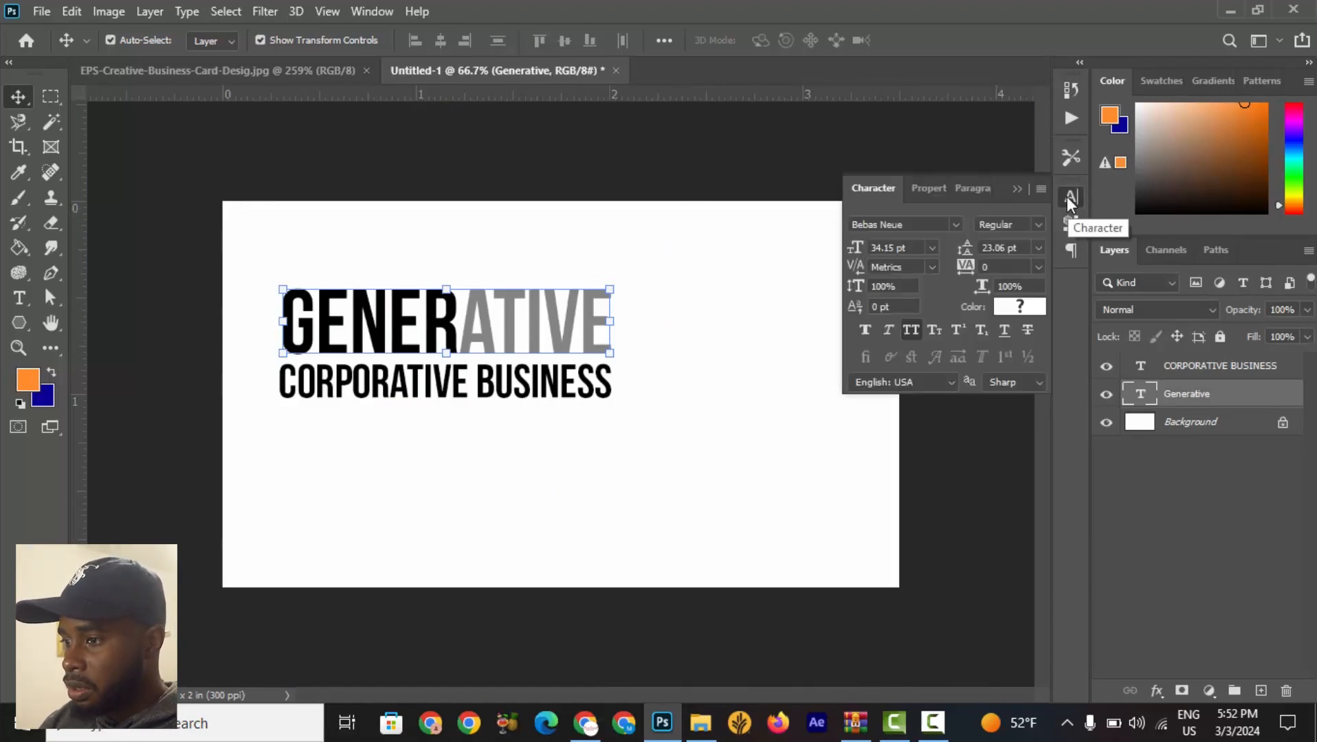
pyautogui.click(954, 223)
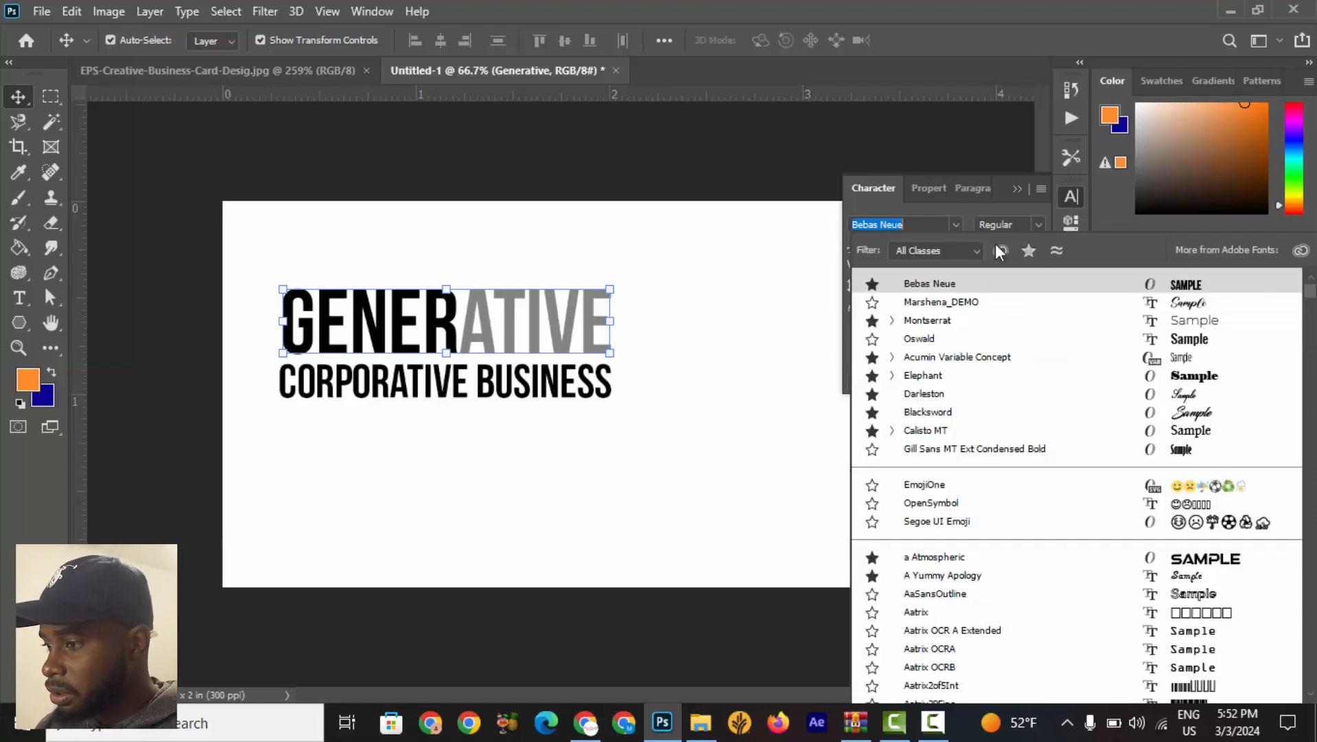
pyautogui.click(1138, 283)
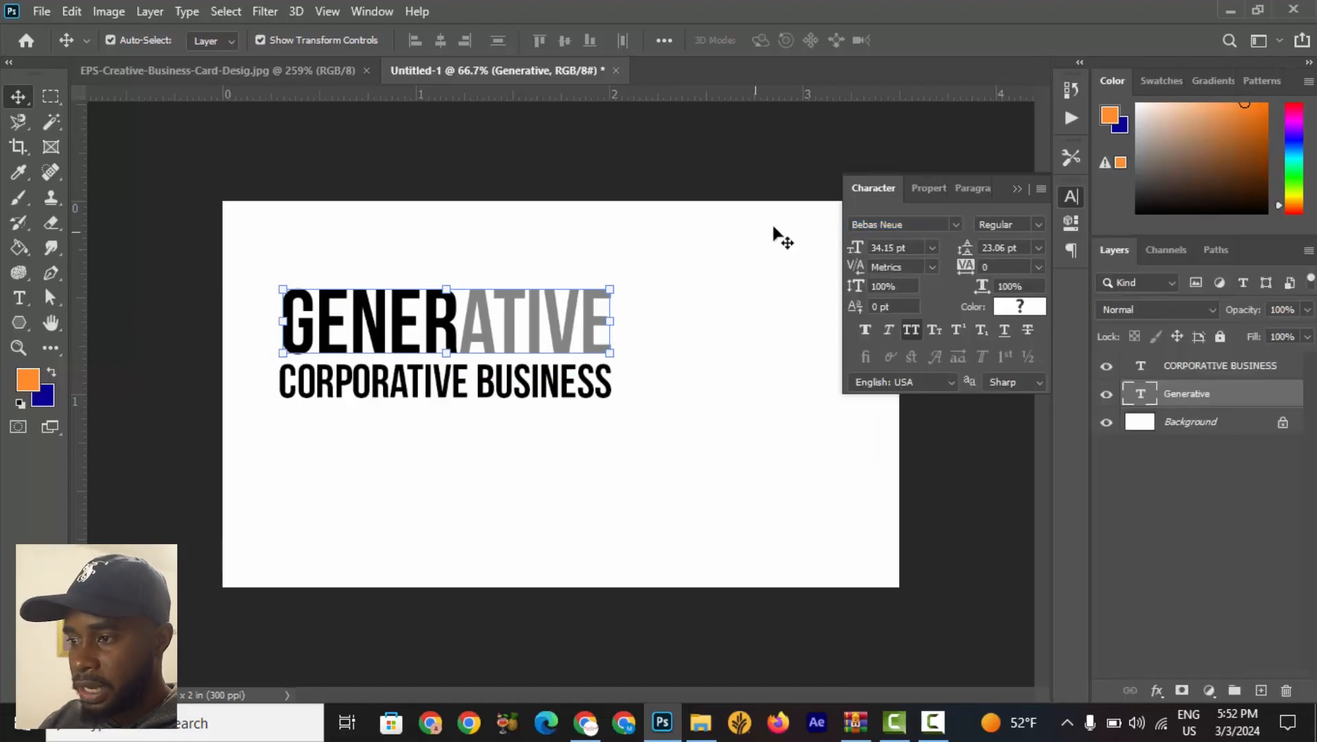
pyautogui.click(1017, 190)
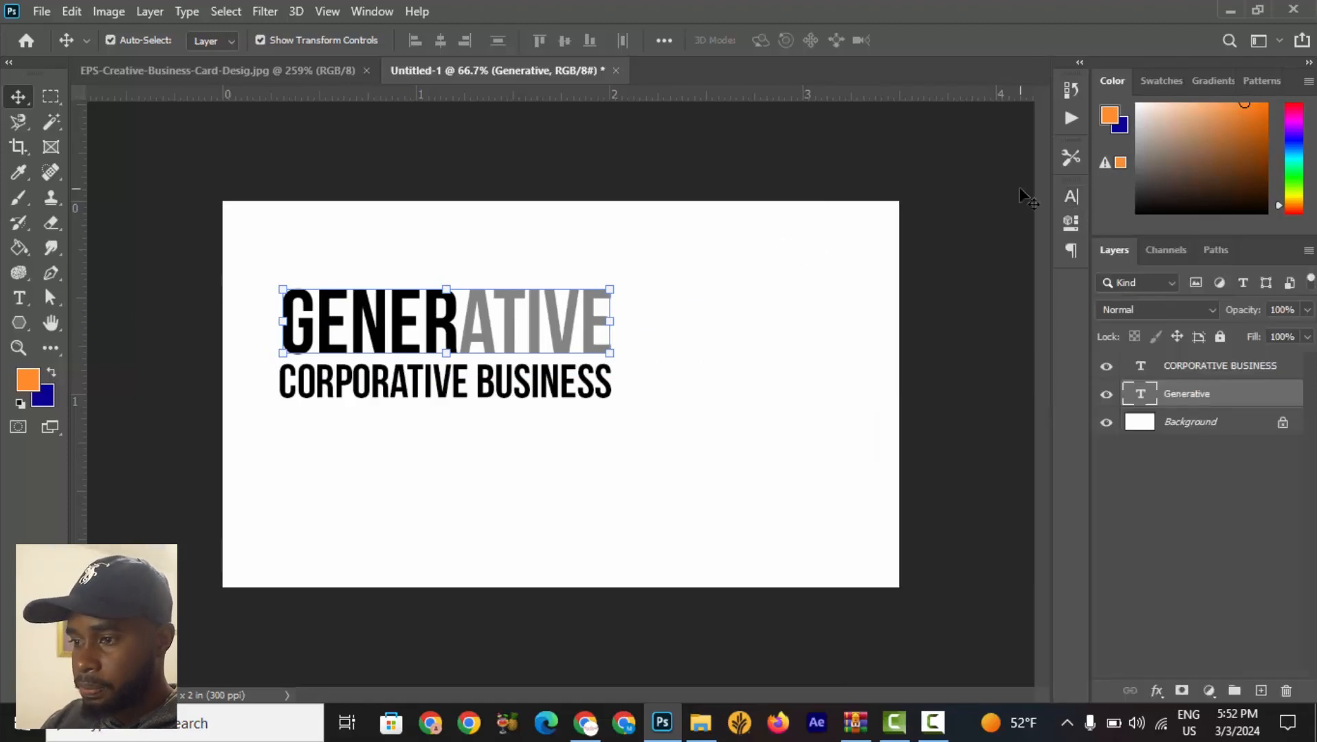
pyautogui.click(231, 73)
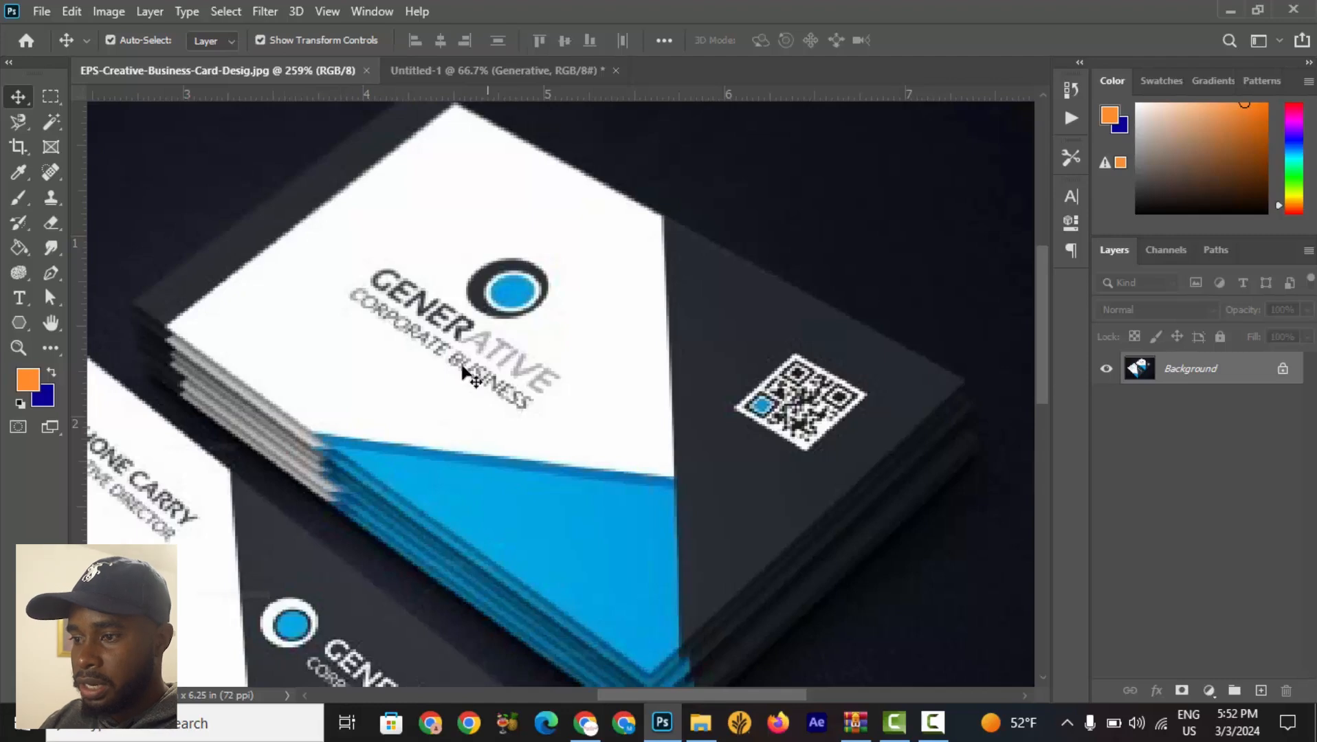
pyautogui.click(514, 76)
# Select both text layers, scale them to about 70% together and position them in the card's left-centre area.
pyautogui.scroll(-5, 445, 406)
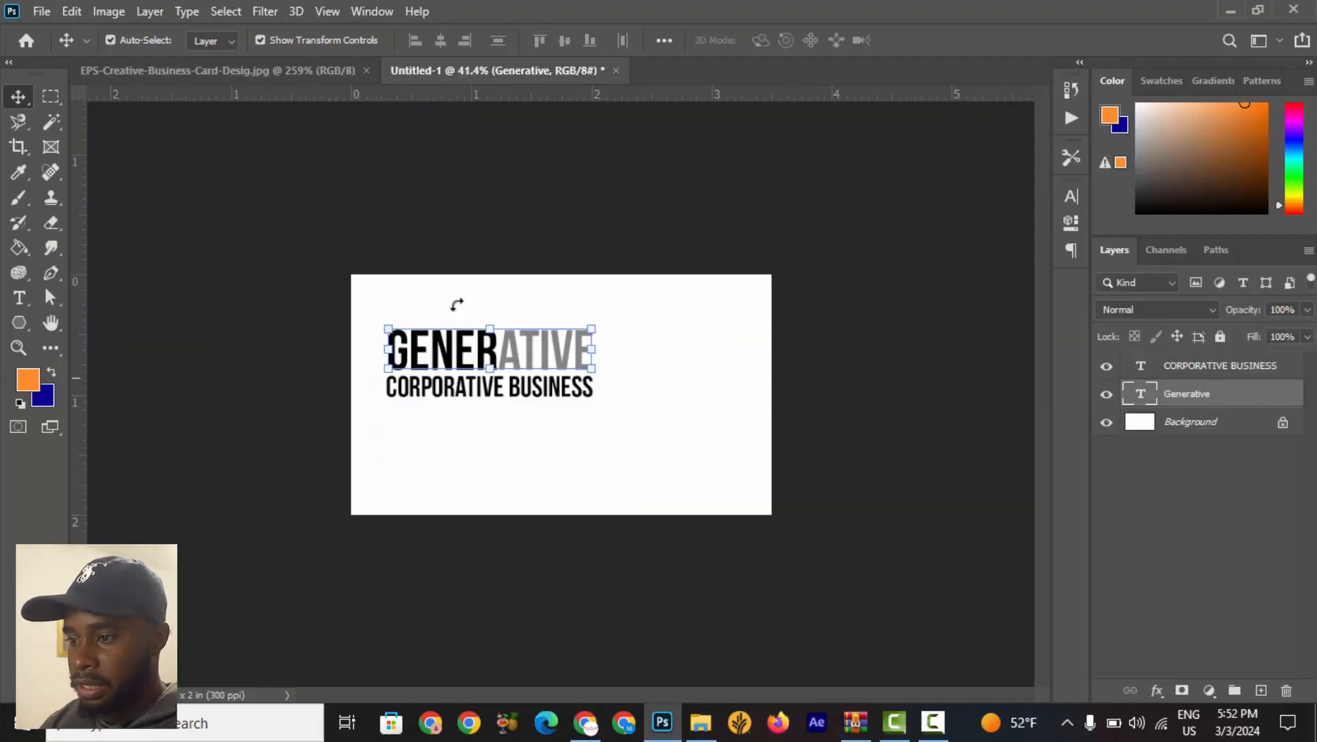
pyautogui.click(876, 334)
pyautogui.click(543, 352)
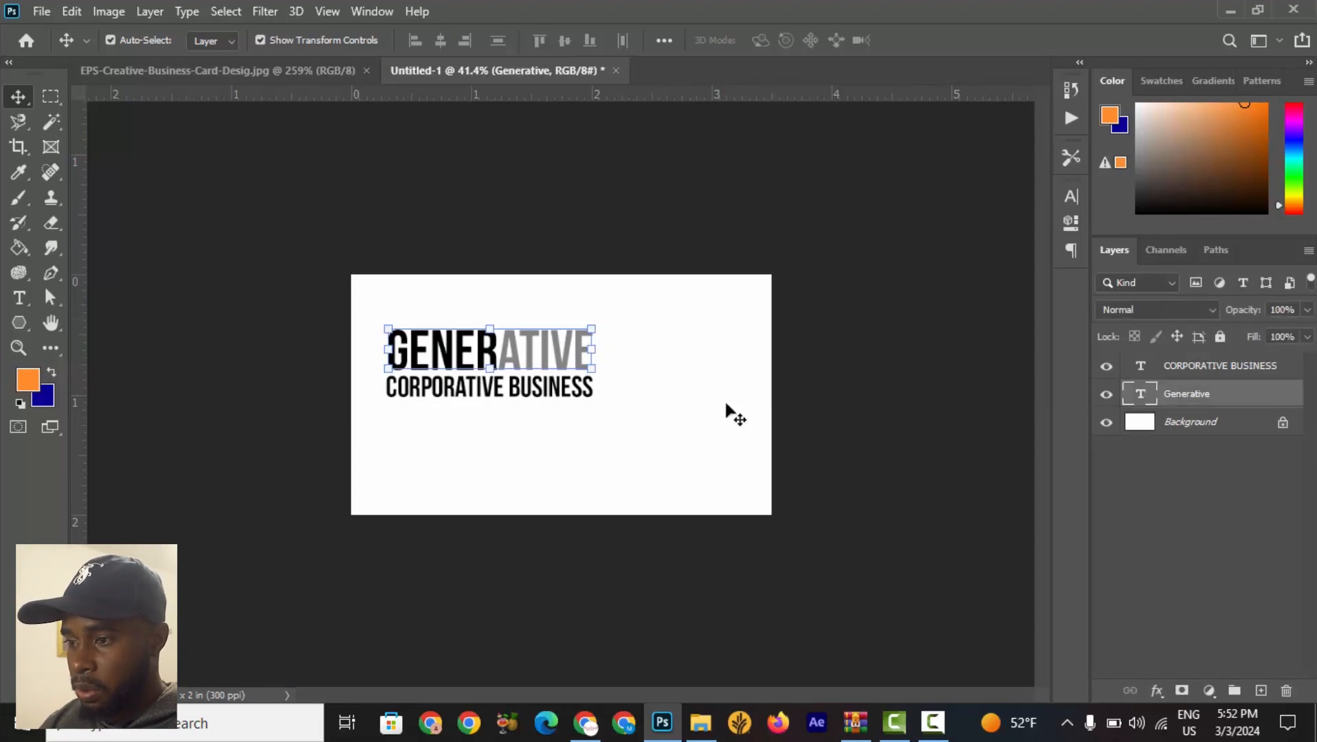
pyautogui.keyDown('shift'); pyautogui.click(1213, 366); pyautogui.keyUp('shift')
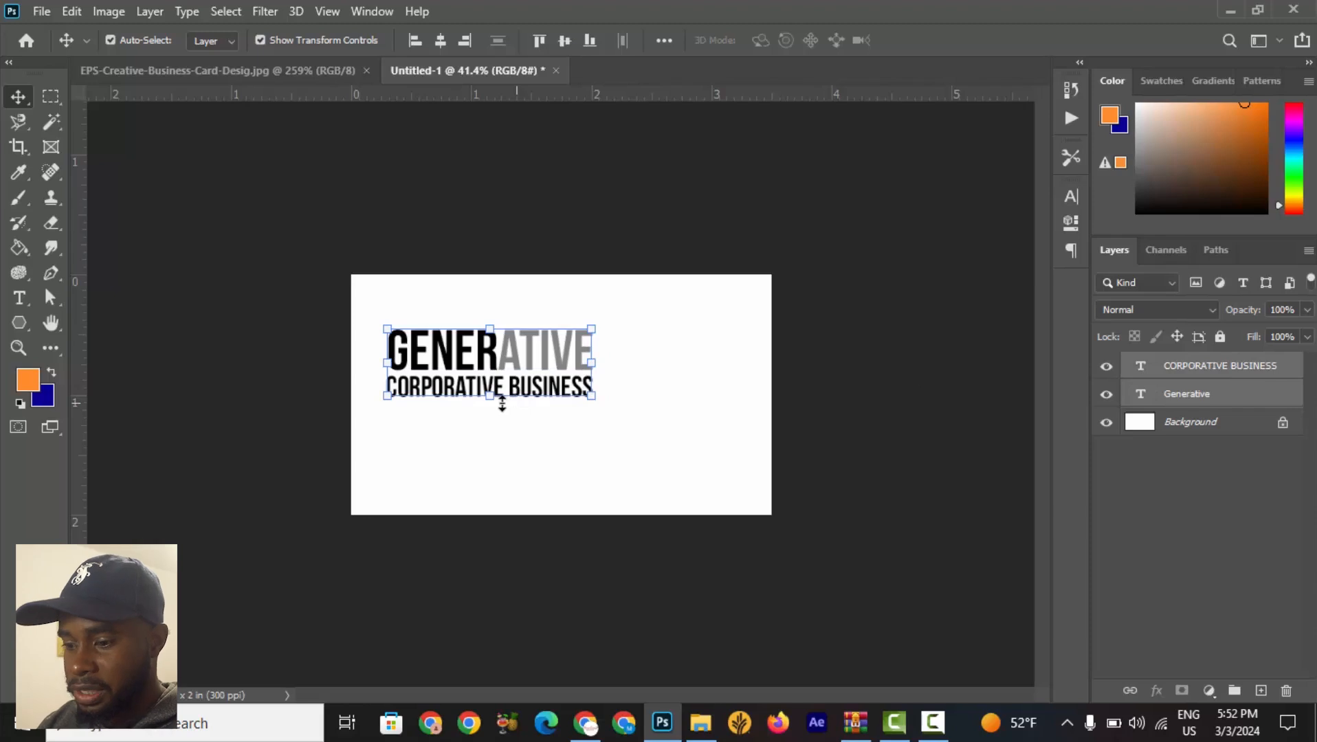
pyautogui.scroll(2, 403, 428)
pyautogui.moveTo(350, 311); pyautogui.dragTo(432, 385)
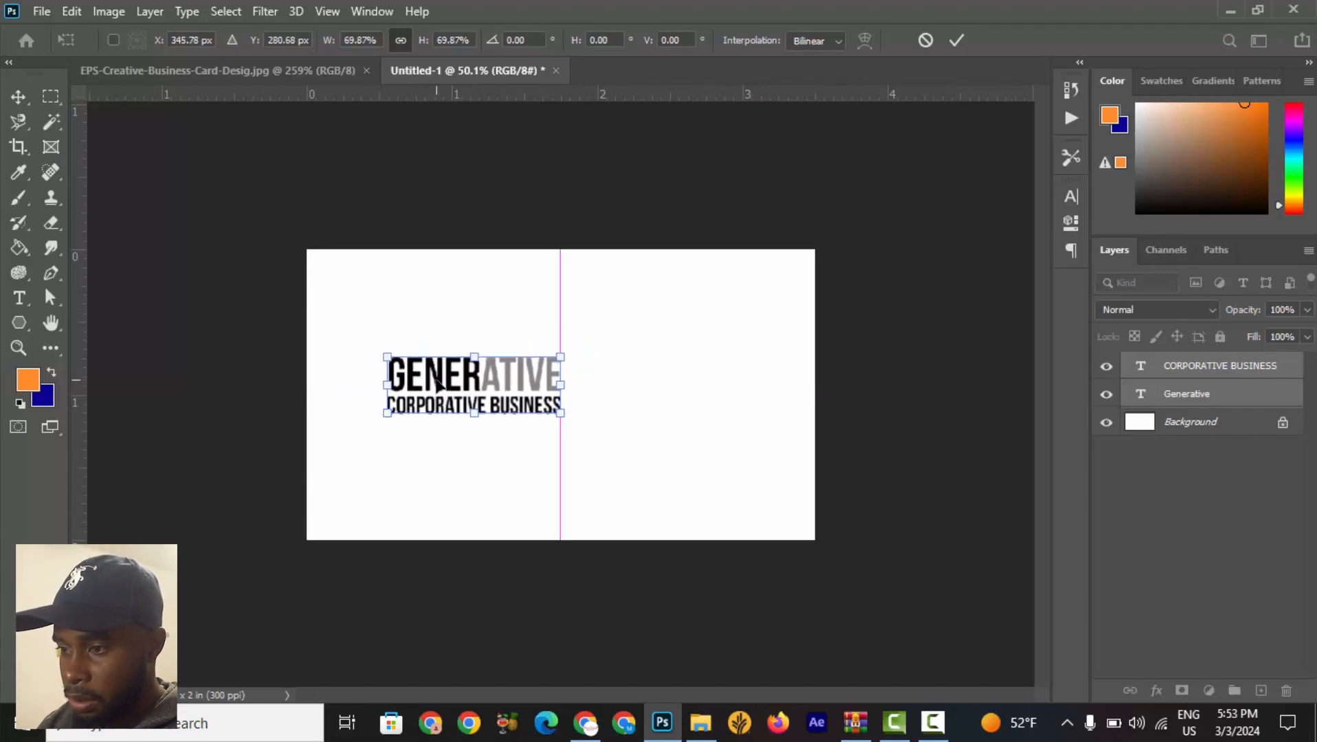
pyautogui.moveTo(561, 354); pyautogui.dragTo(516, 385)
pyautogui.click(956, 38)
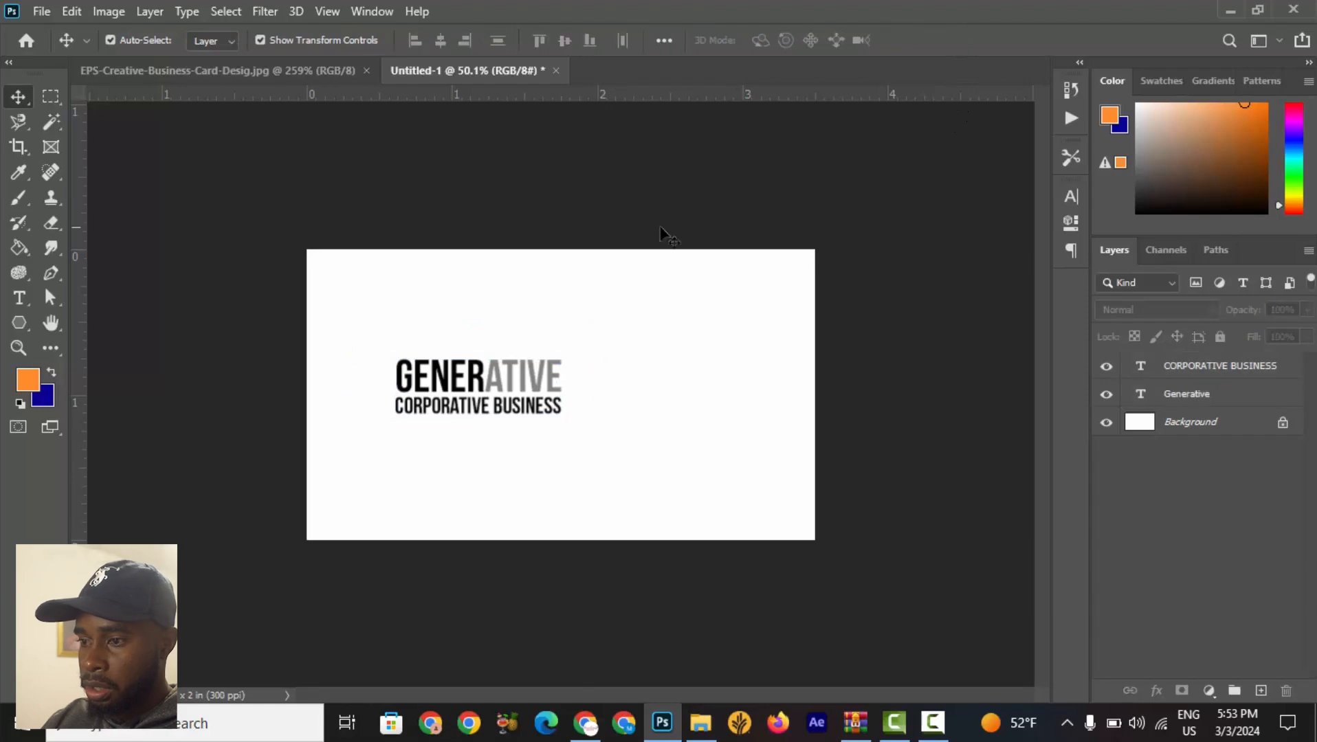
pyautogui.click(301, 63)
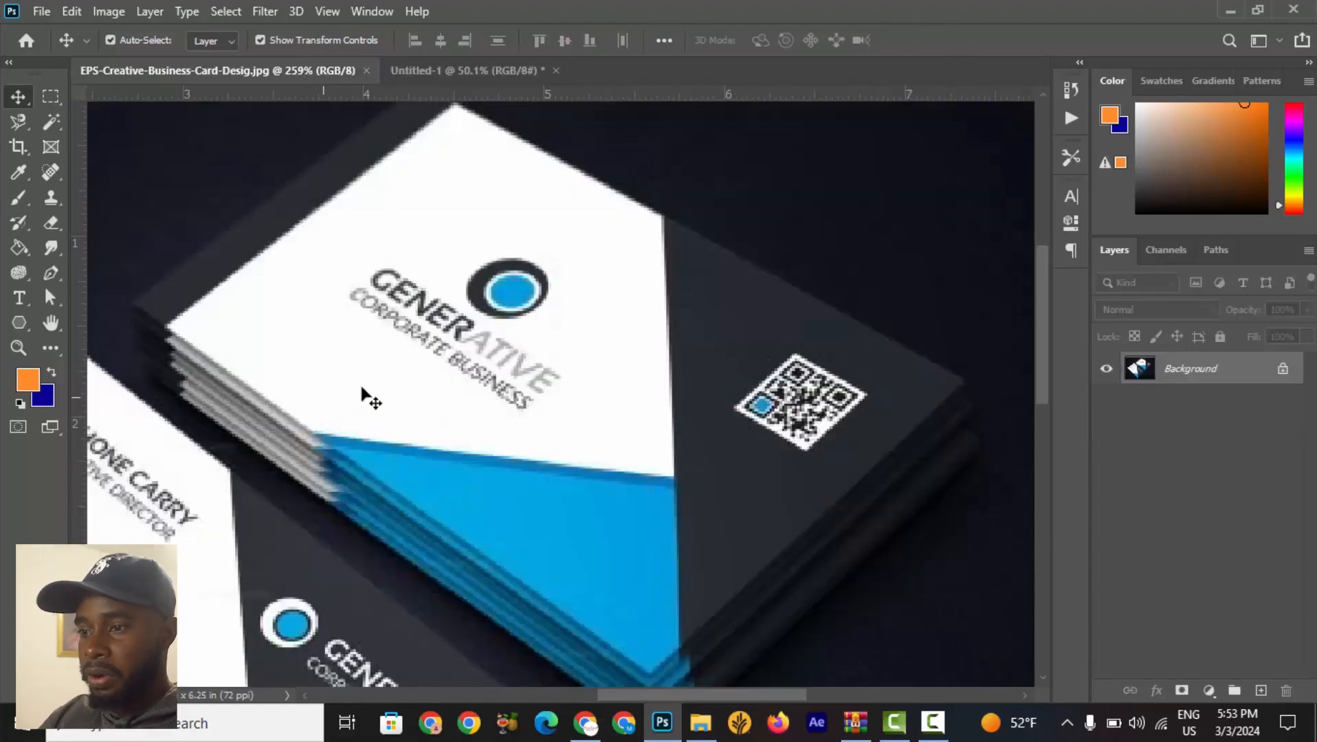
# Zoom into the reference logo's ring, then draw a circle about 172 px wide to the right of the text.
pyautogui.scroll(3, 548, 269)
pyautogui.scroll(2, 547, 269)
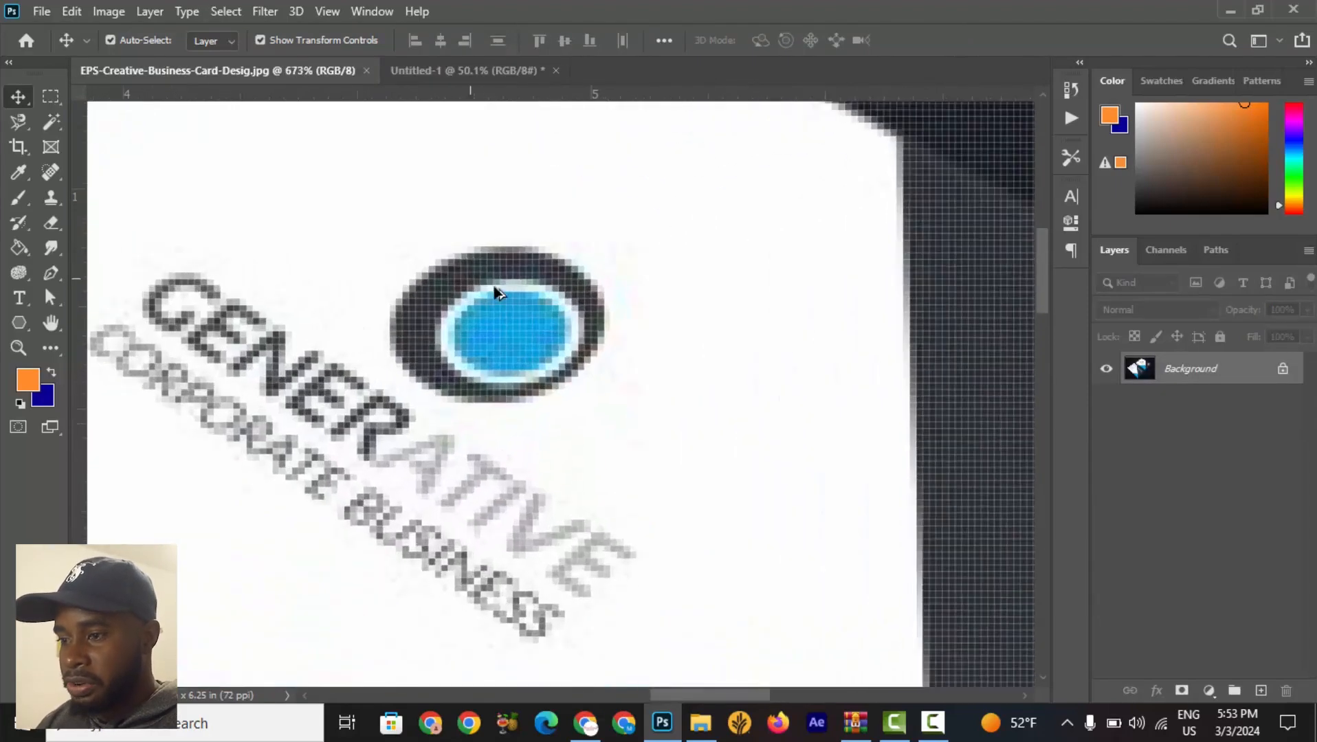
pyautogui.scroll(1, 569, 341)
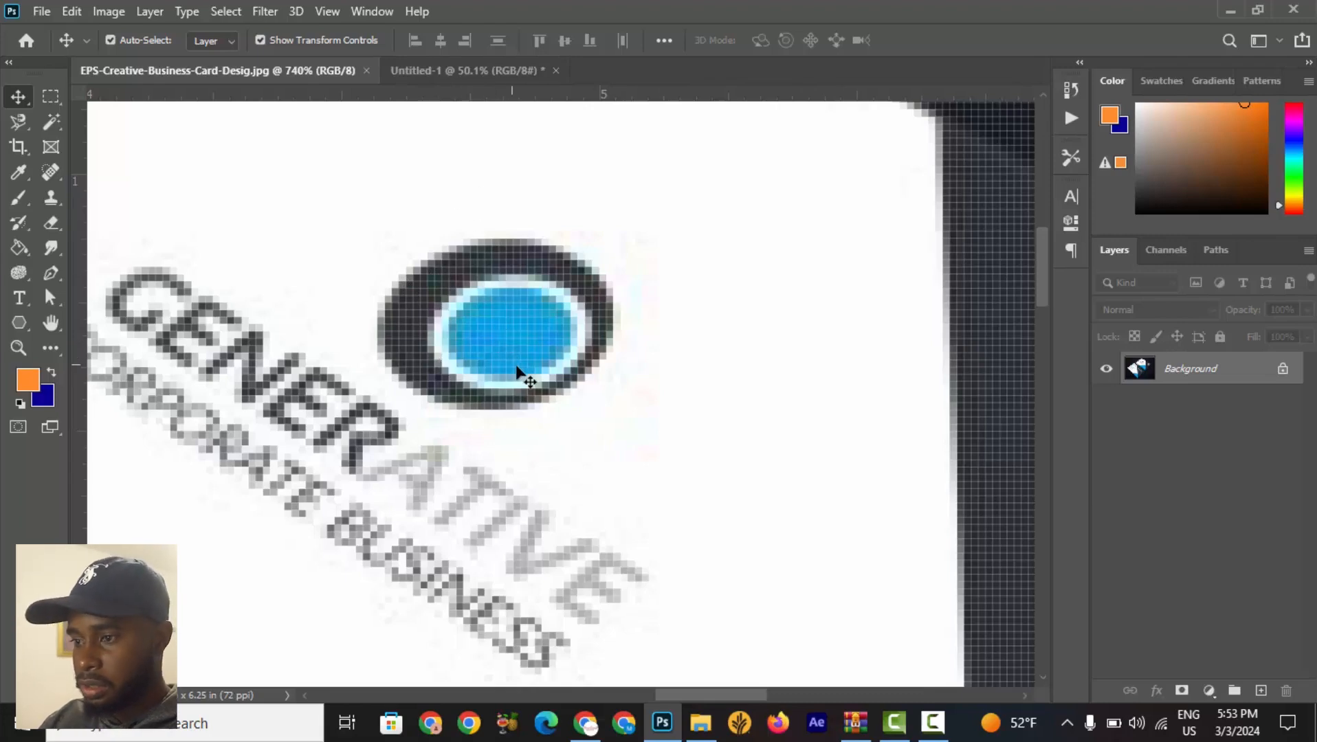
pyautogui.click(449, 71)
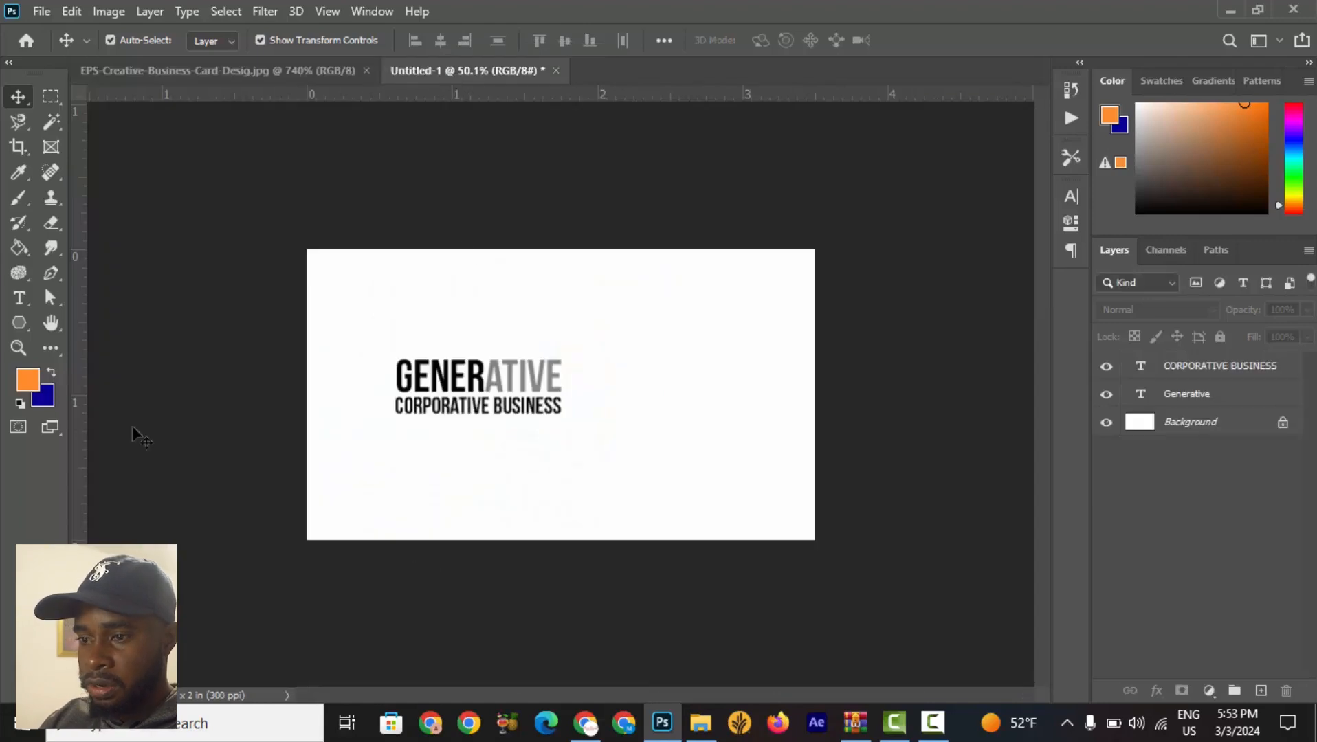
pyautogui.click(23, 326)
pyautogui.click(23, 326)
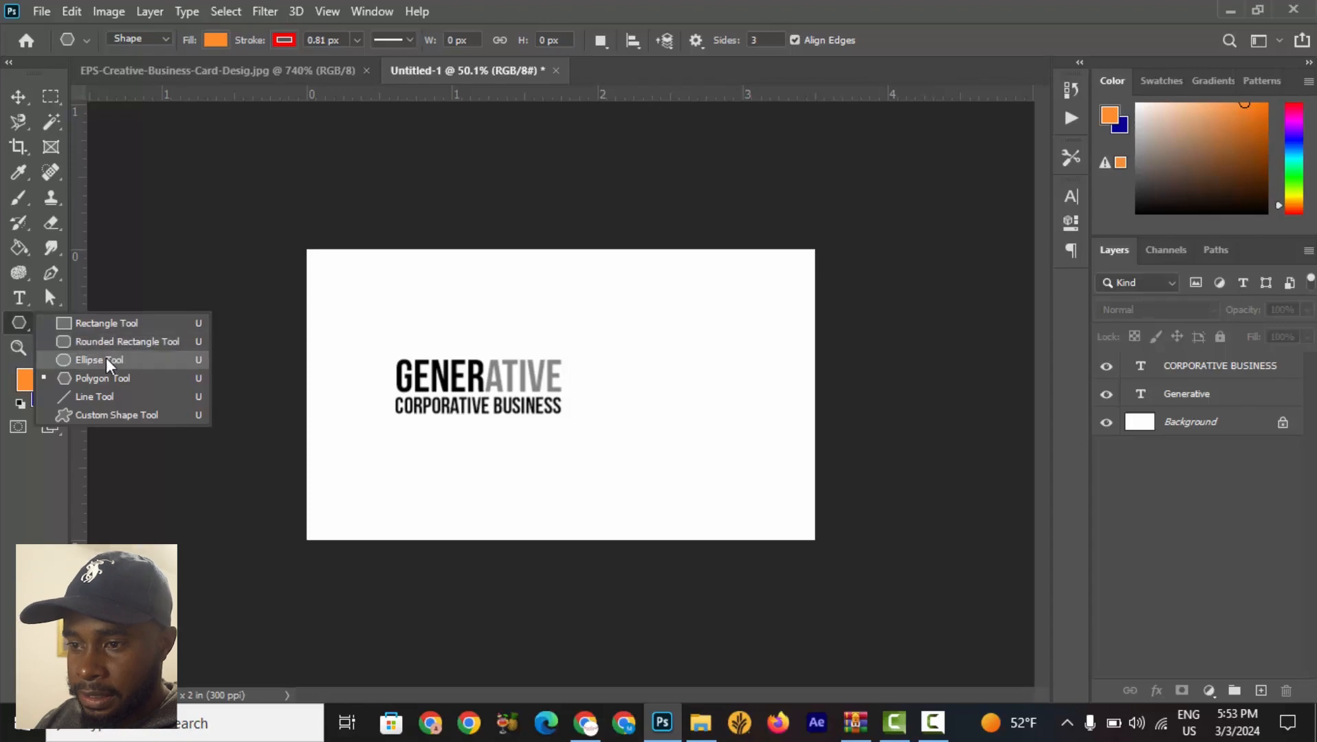
pyautogui.click(106, 357)
pyautogui.click(226, 70)
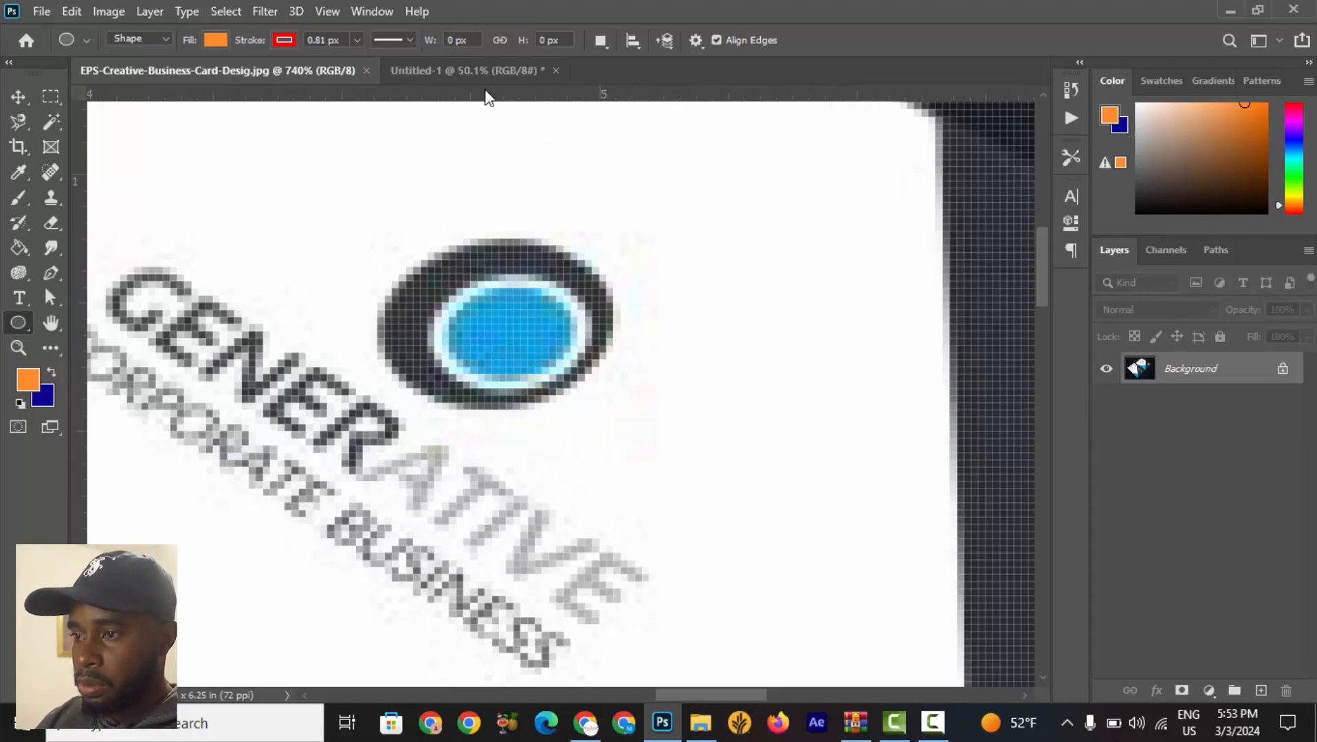
pyautogui.click(467, 70)
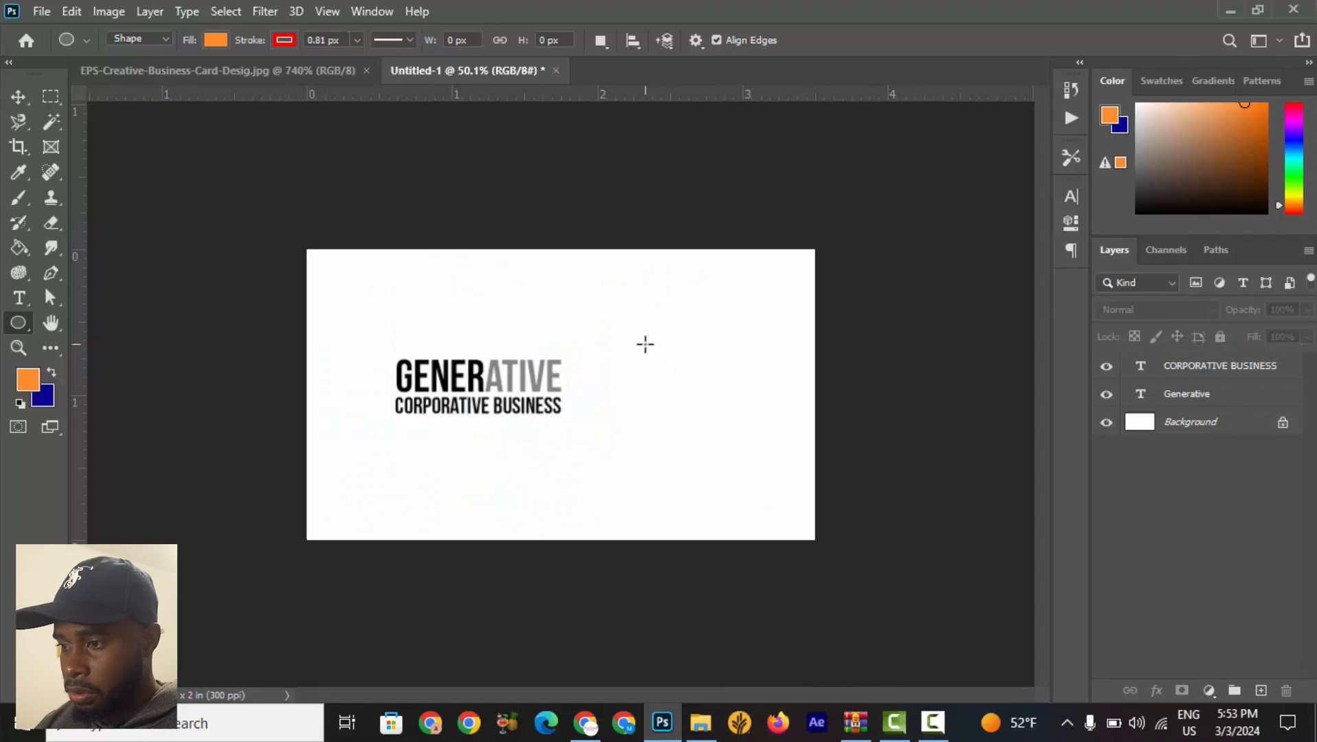
pyautogui.moveTo(644, 344); pyautogui.dragTo(727, 484)
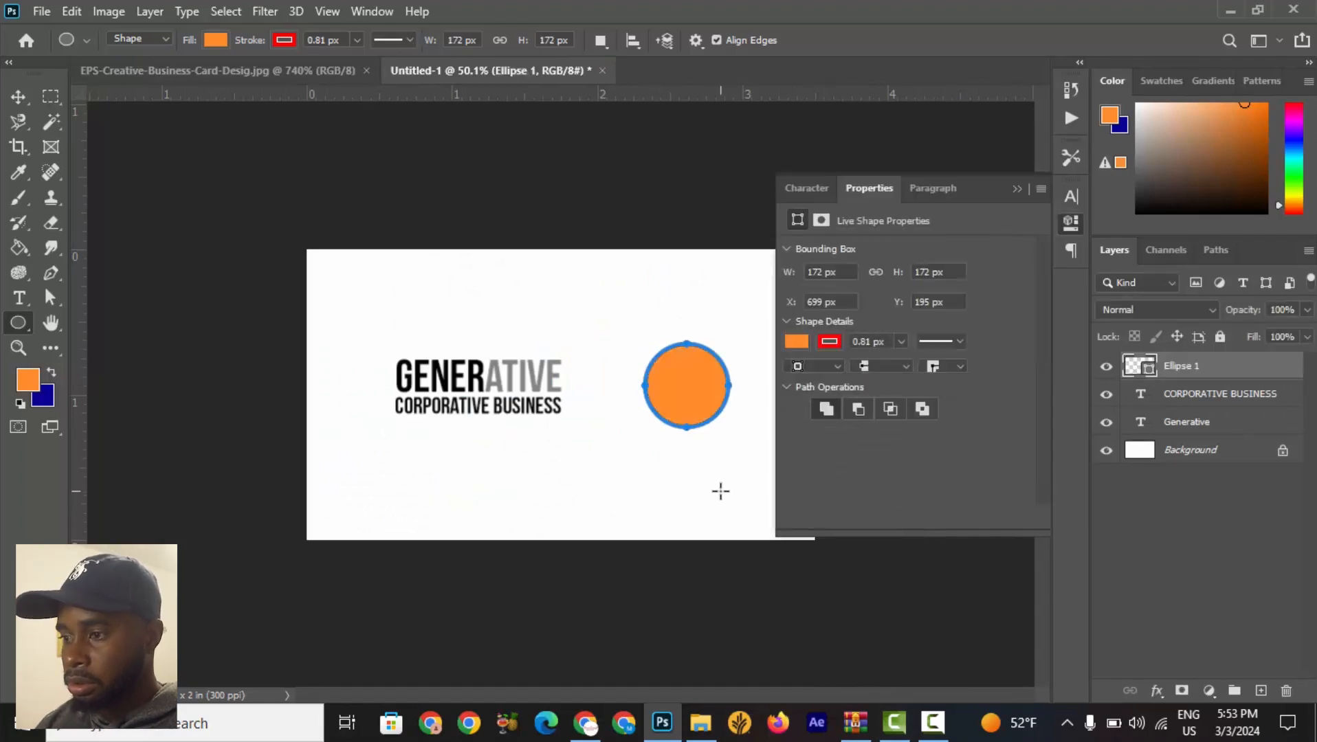
# Remove the circle's stroke and set its fill to black.
pyautogui.click(288, 40)
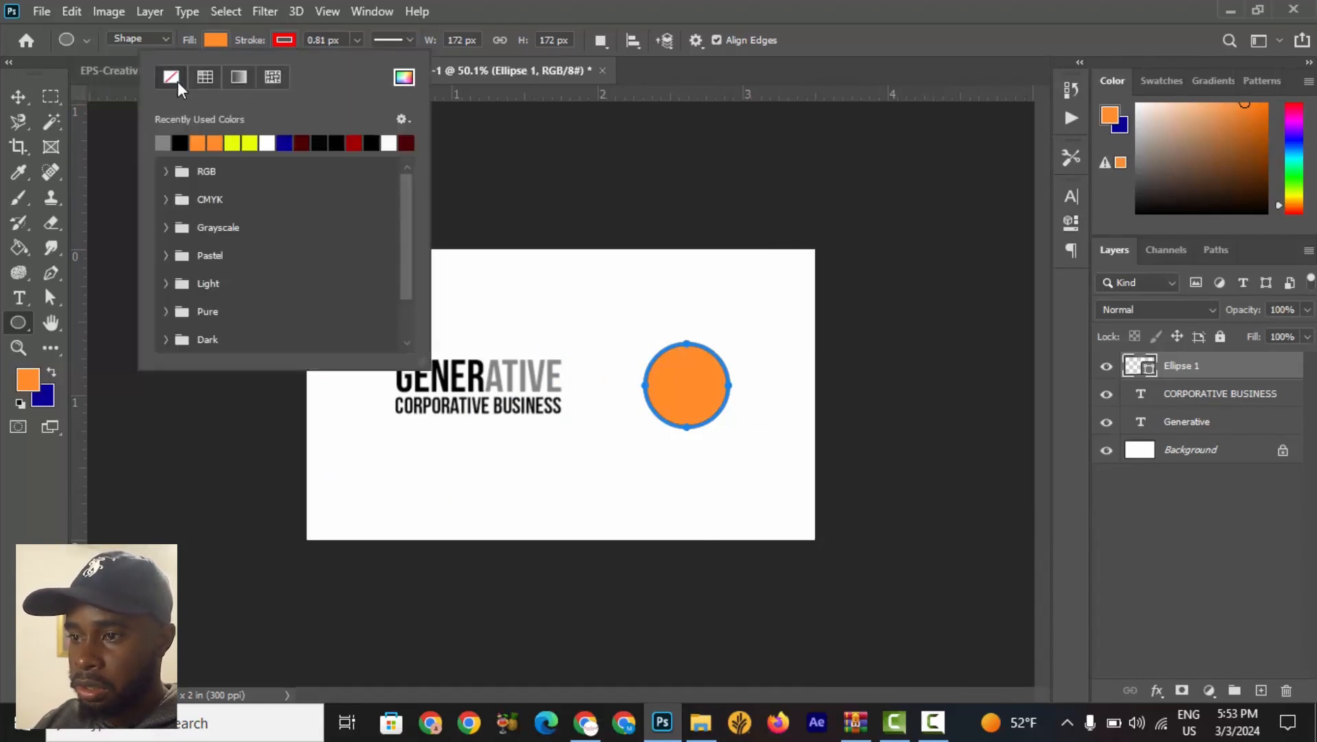
pyautogui.click(177, 81)
pyautogui.click(218, 38)
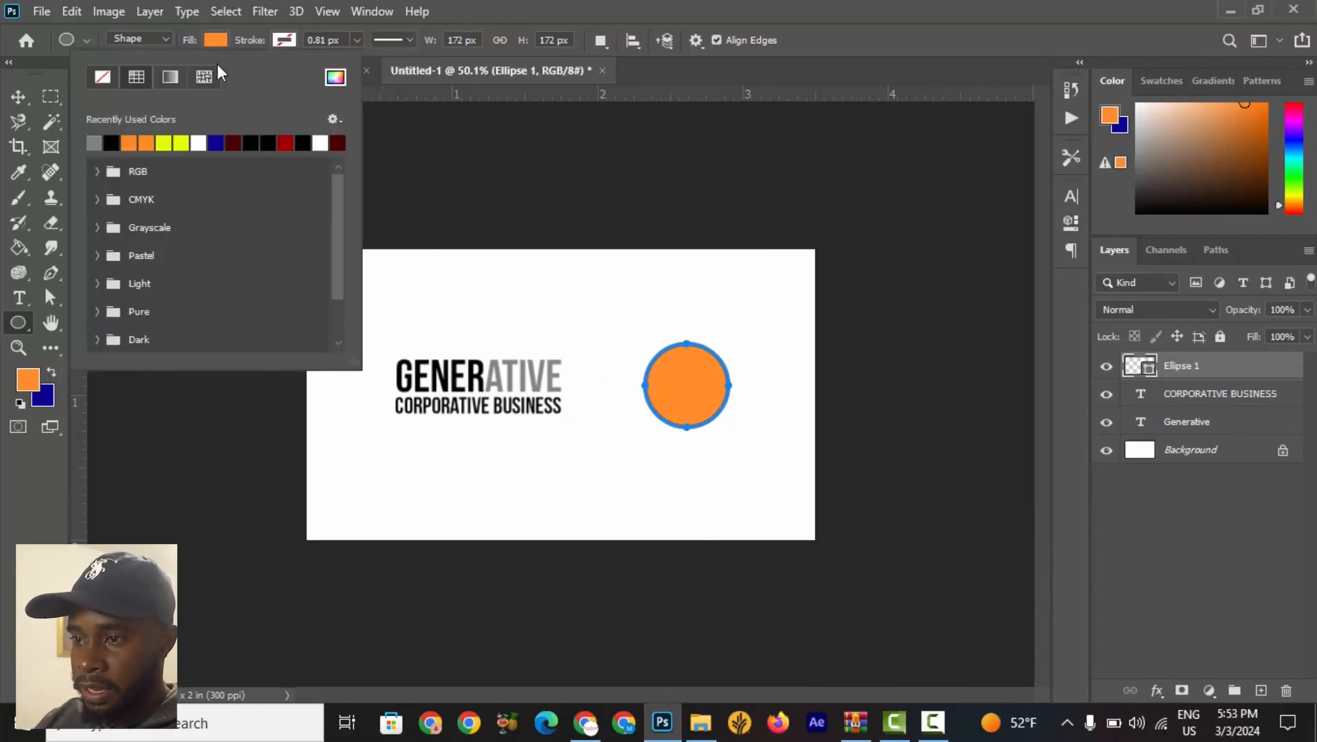
pyautogui.click(110, 143)
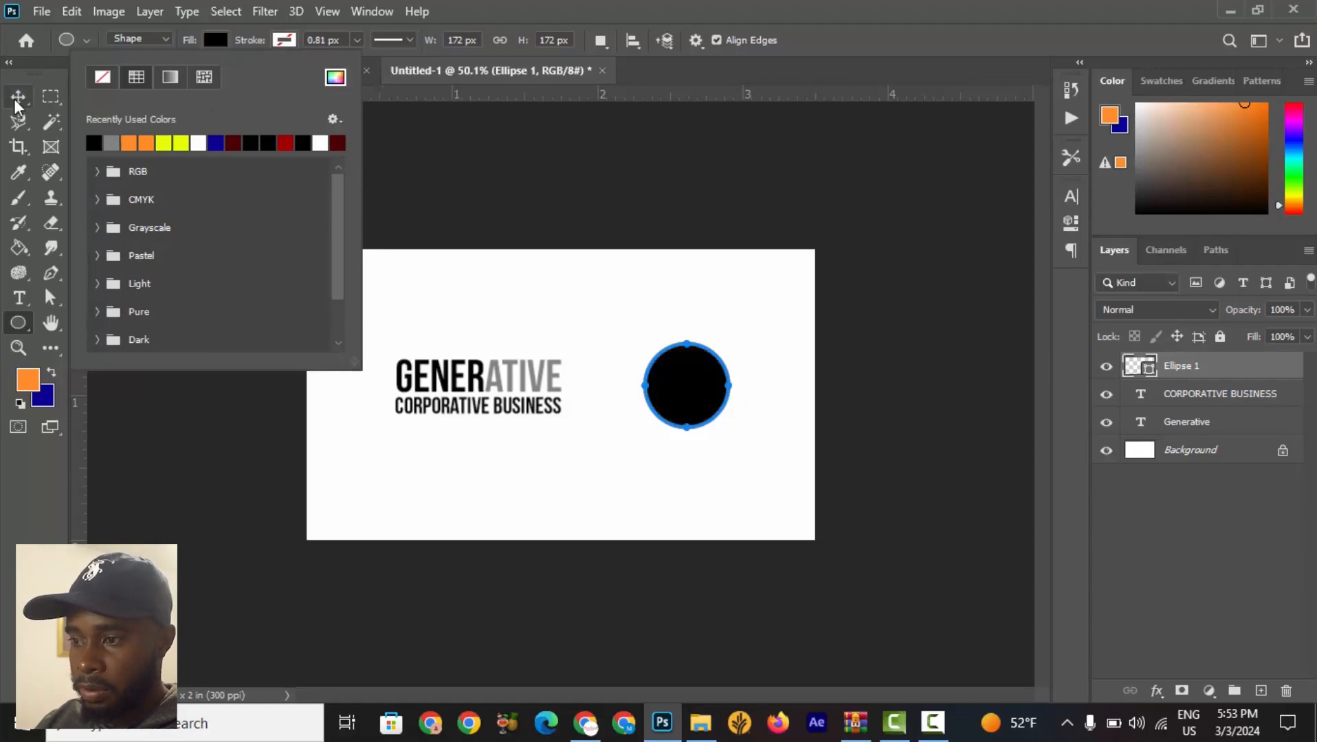
pyautogui.click(17, 98)
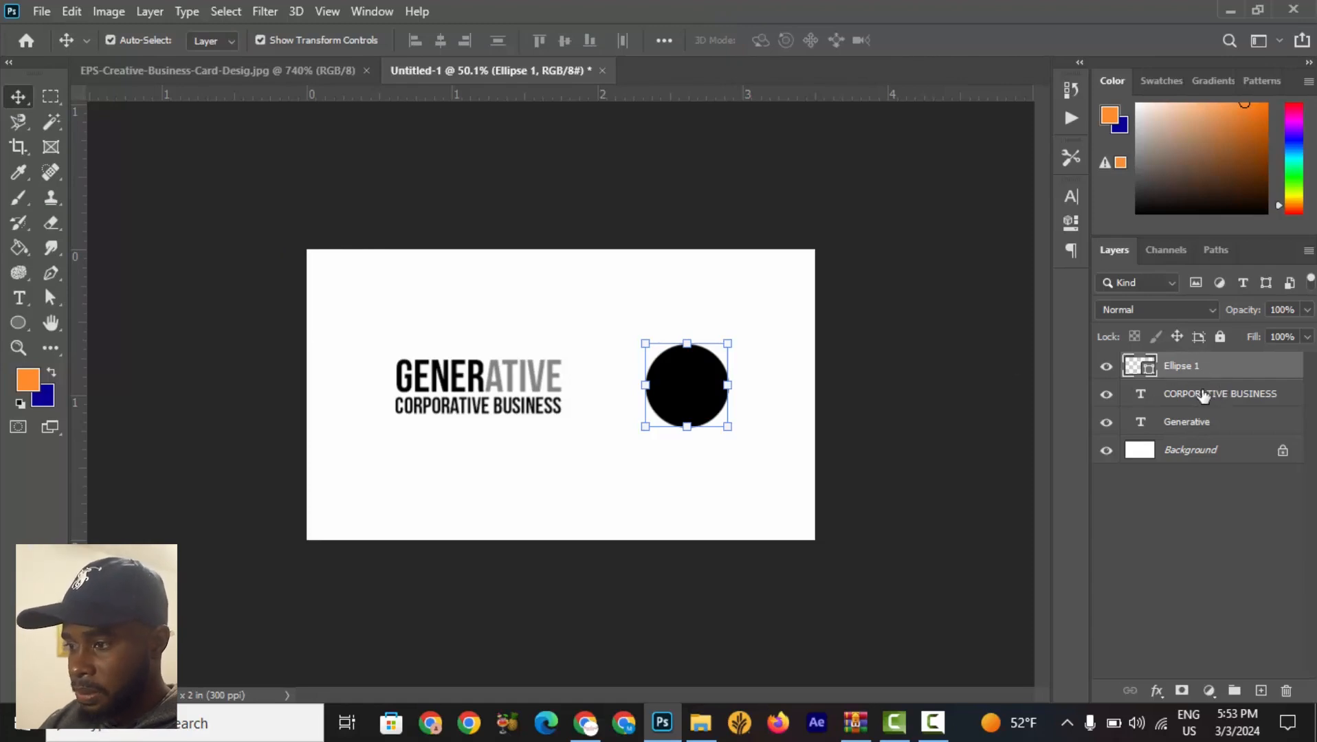
pyautogui.click(535, 295)
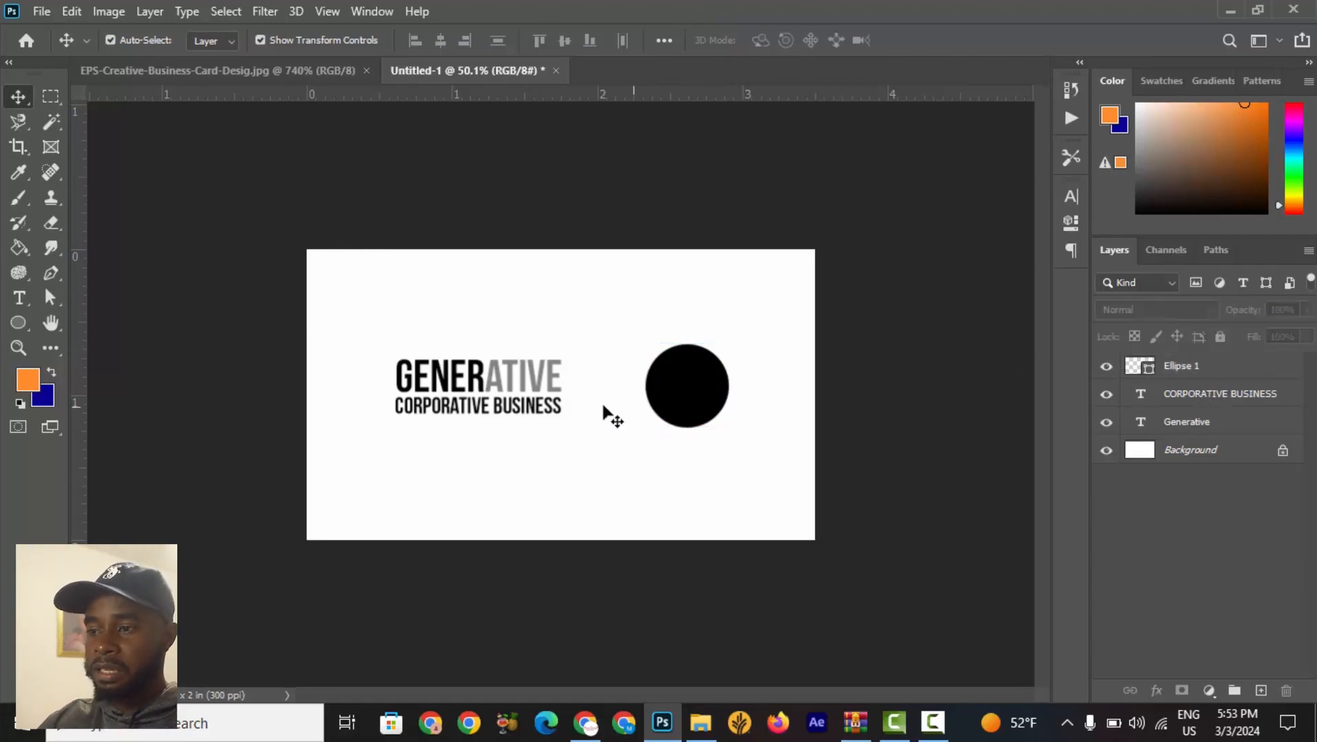
# Duplicate the circle layer and fill the copy with white.
pyautogui.click(24, 330)
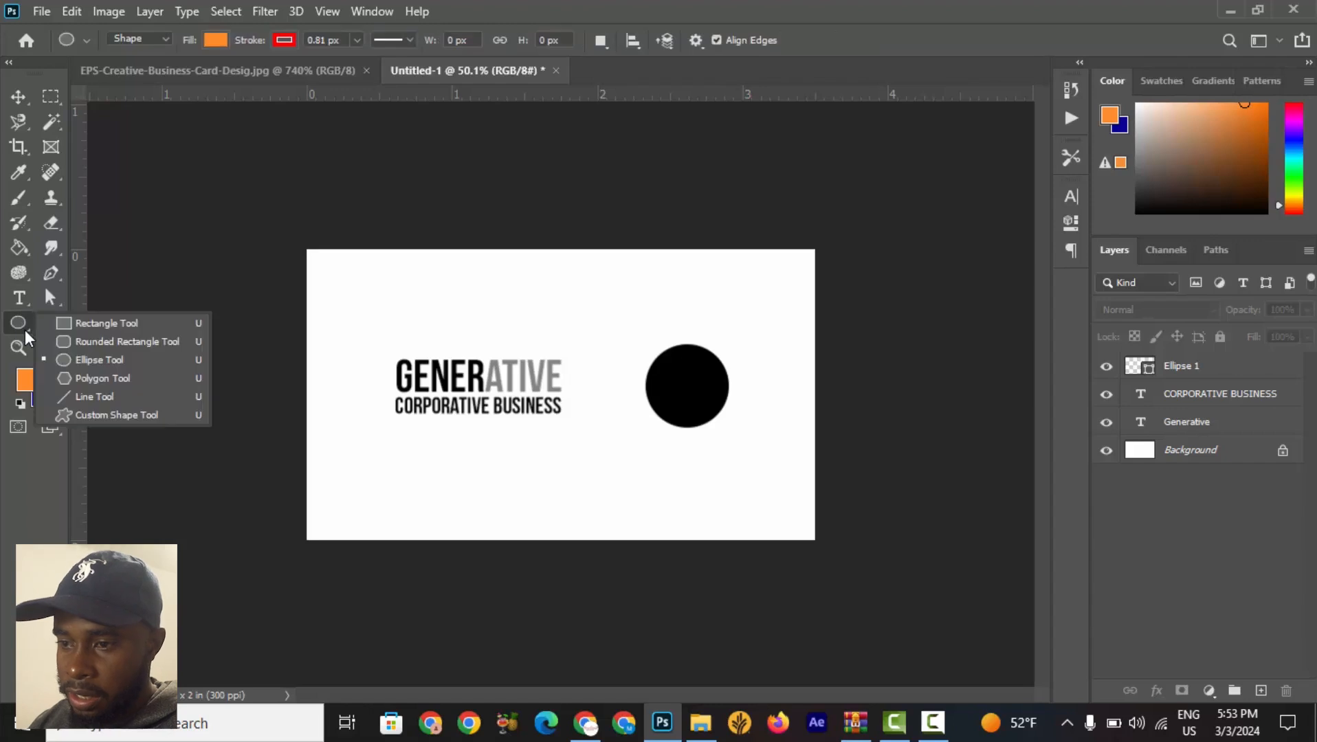
pyautogui.click(25, 330)
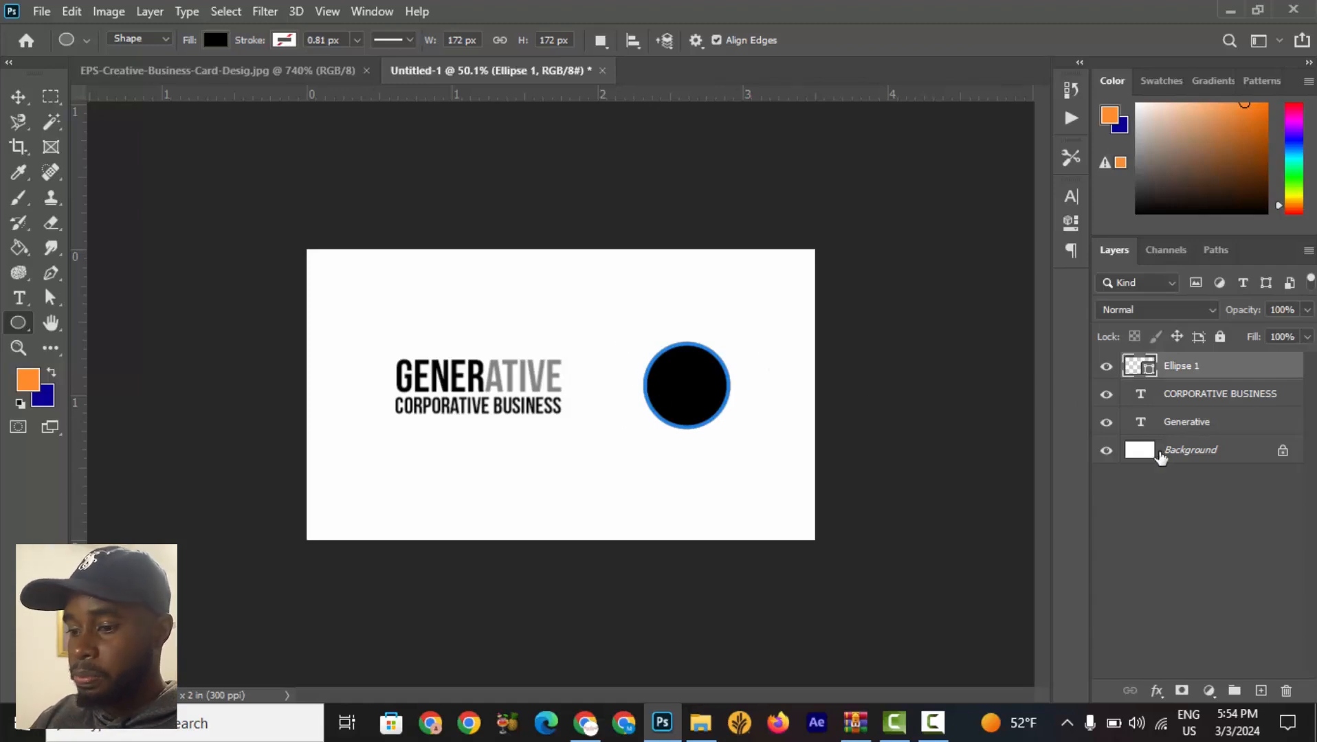
pyautogui.hotkey('ctrl', 'j')
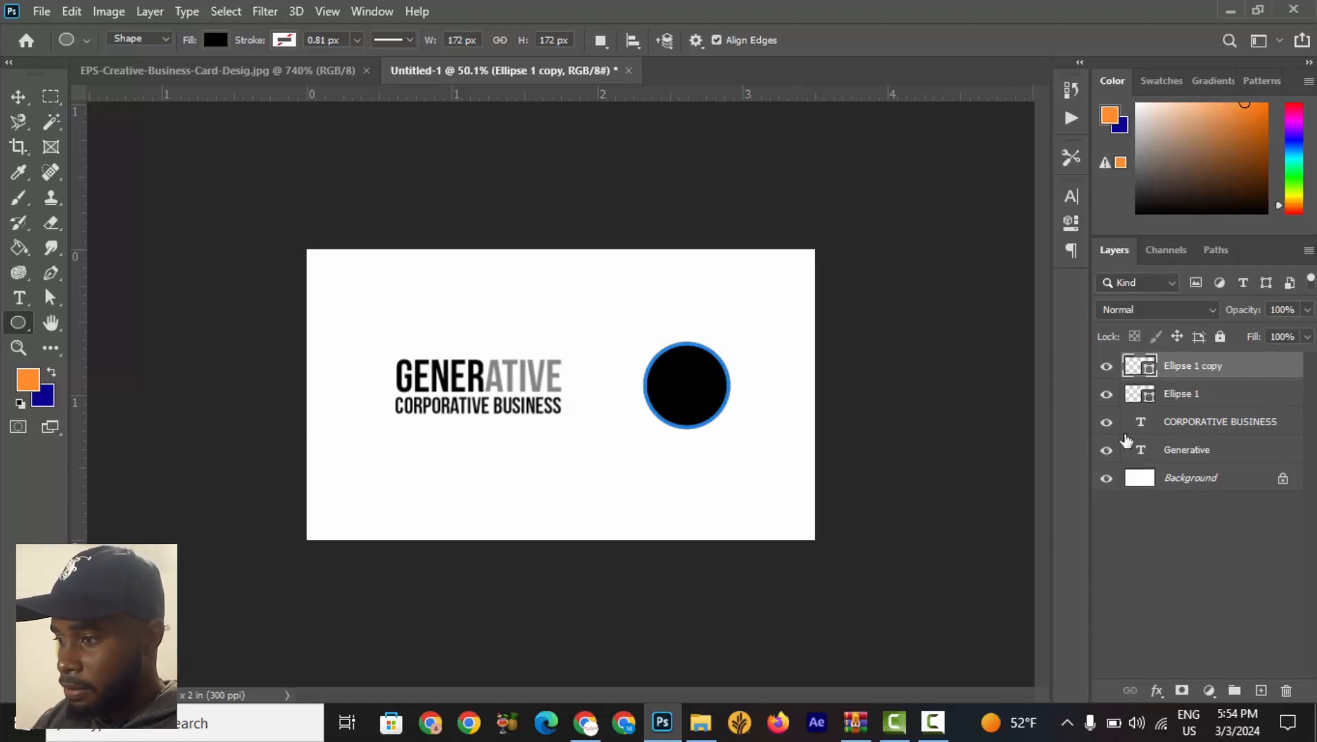
pyautogui.click(1204, 396)
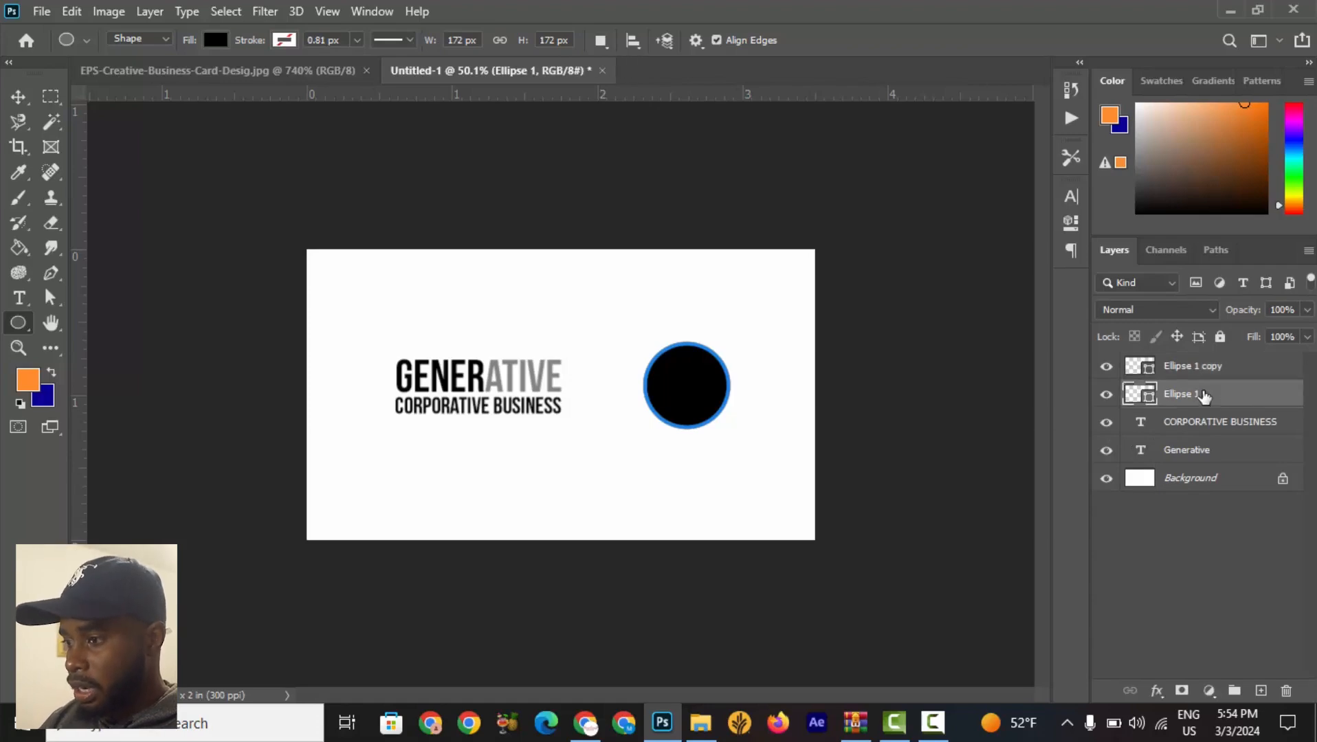
pyautogui.rightClick(1203, 395)
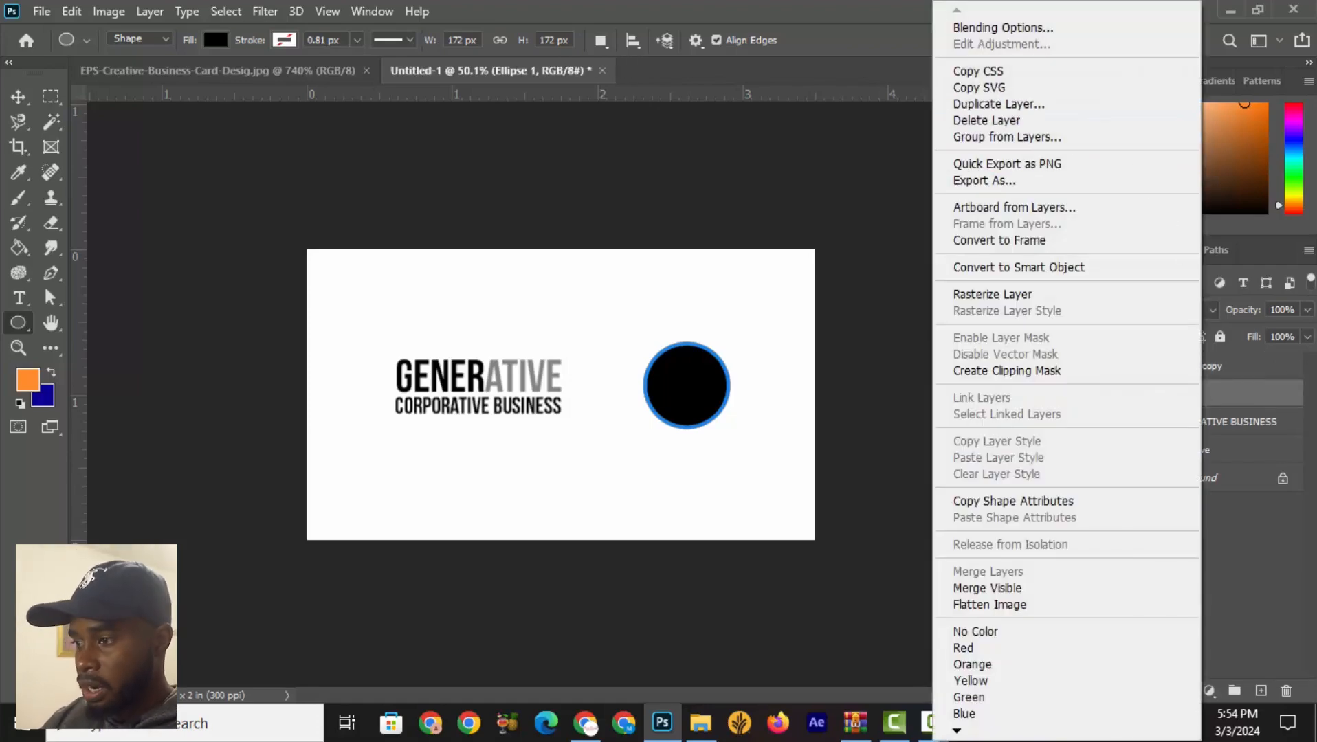
pyautogui.click(1256, 374)
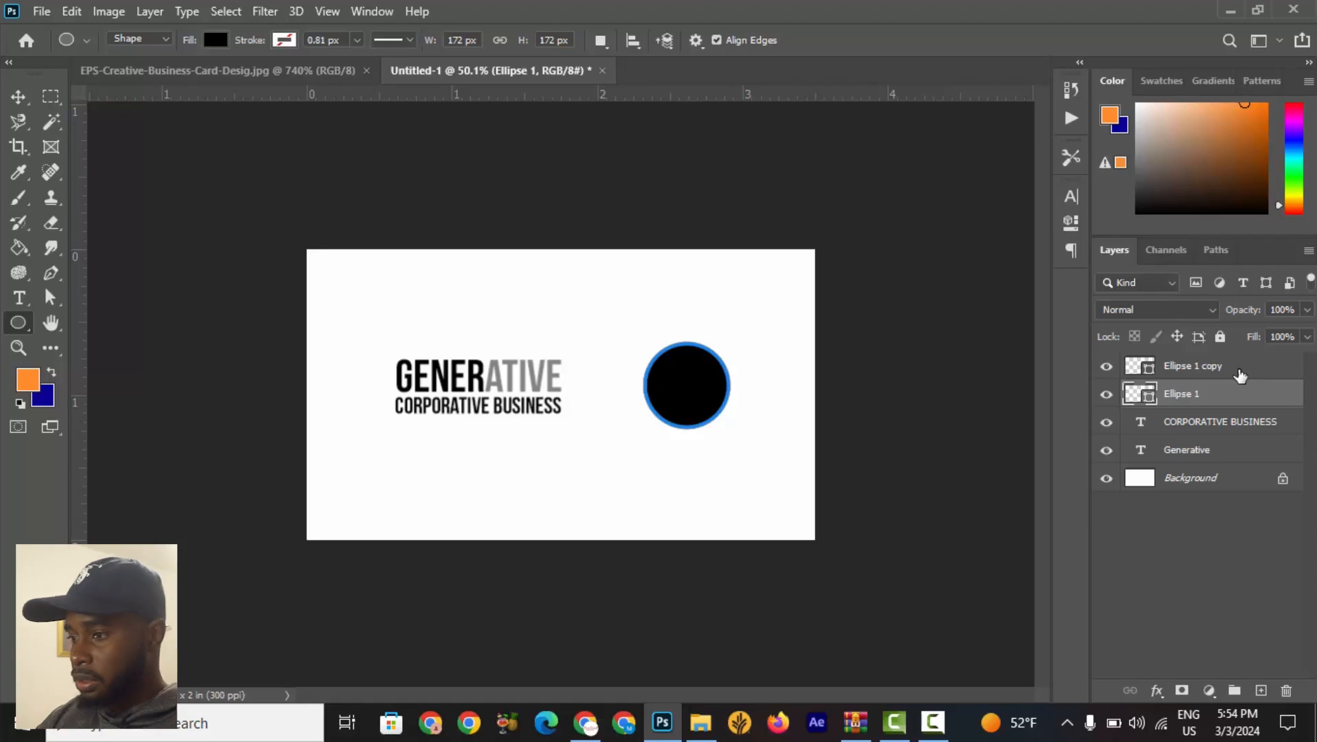
pyautogui.click(1239, 374)
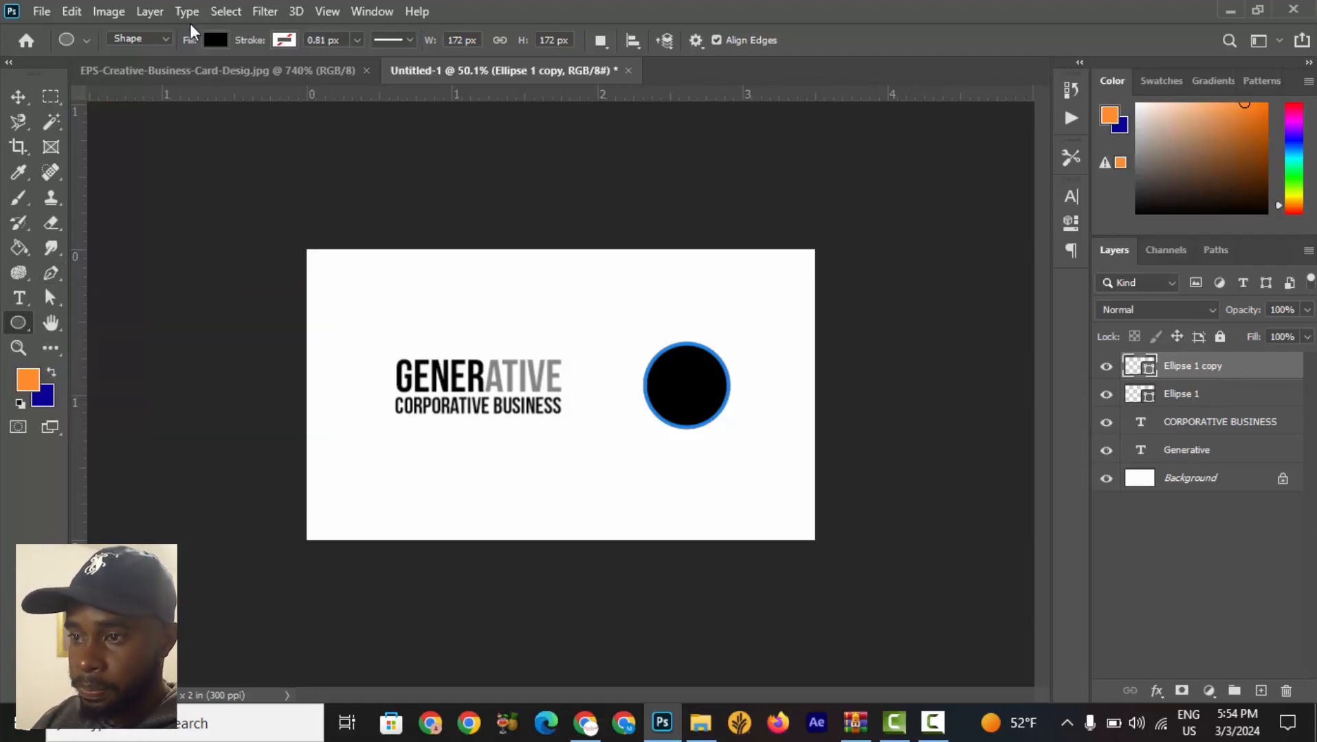
pyautogui.click(213, 40)
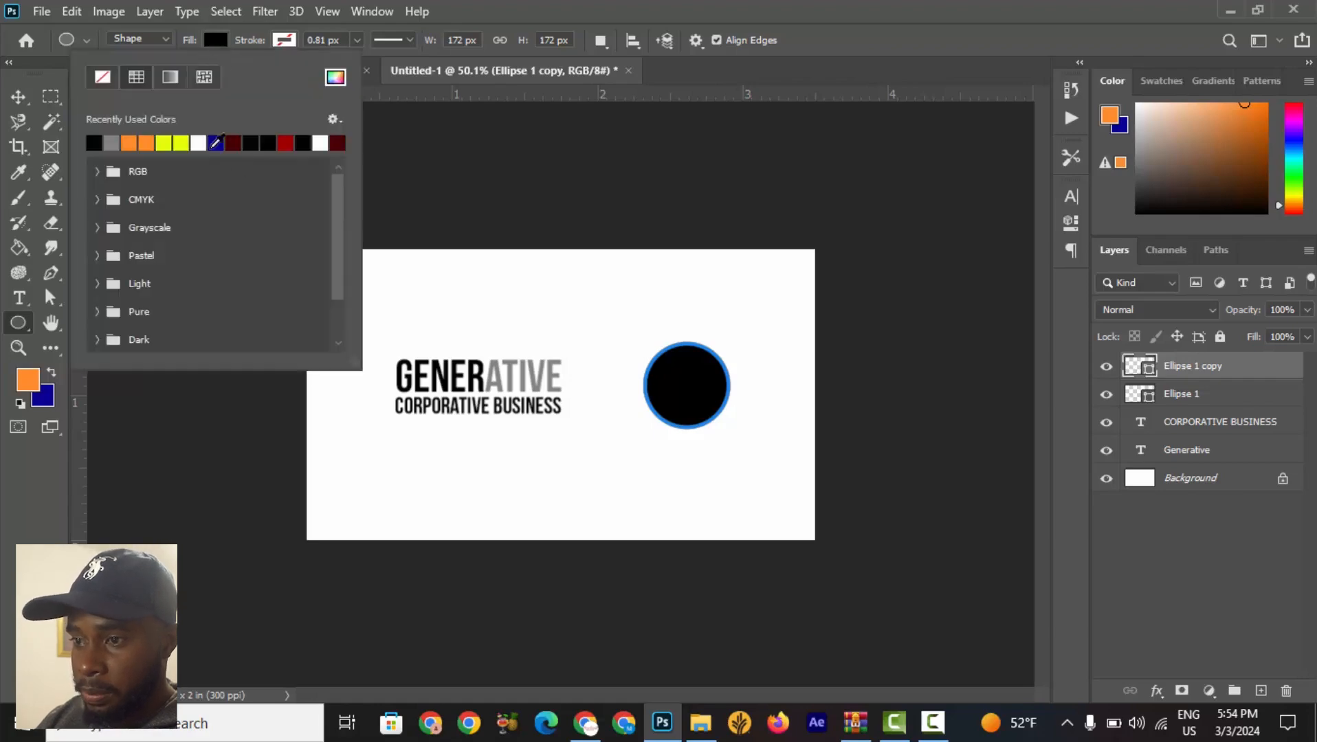
pyautogui.click(204, 144)
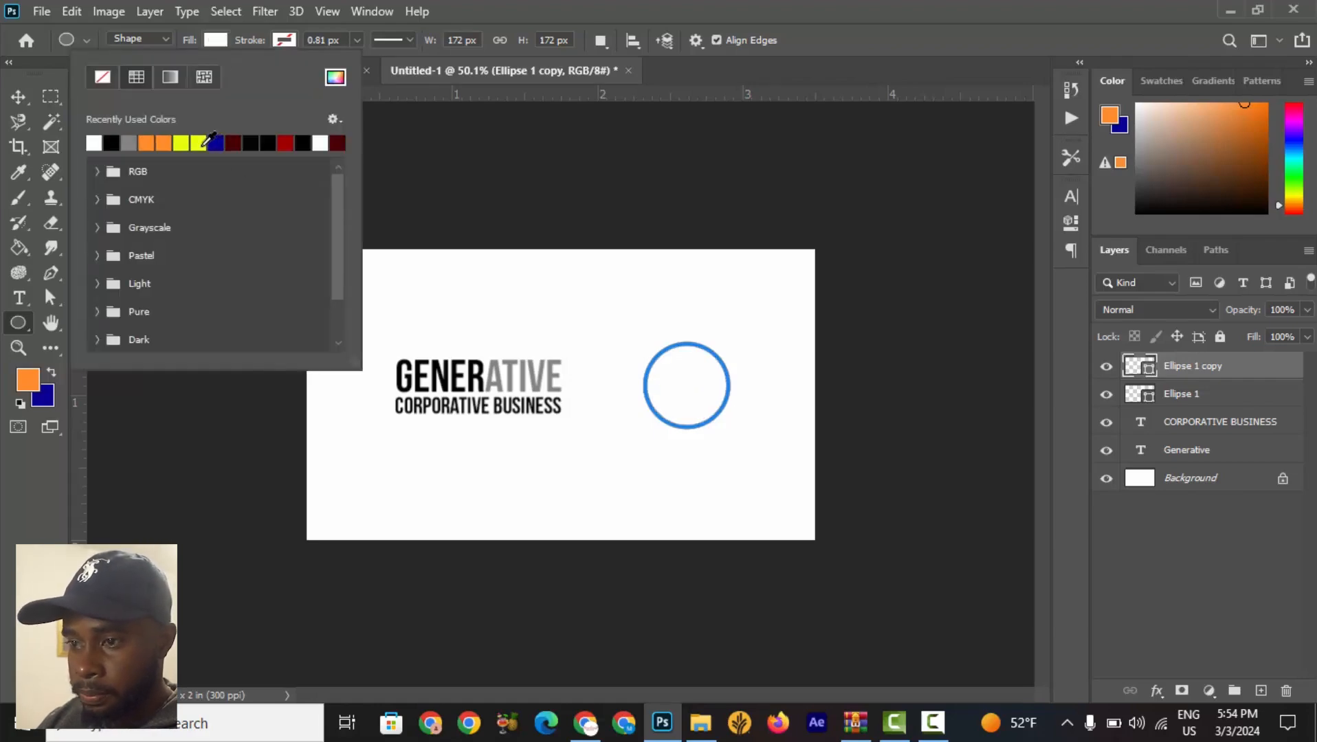
pyautogui.click(22, 102)
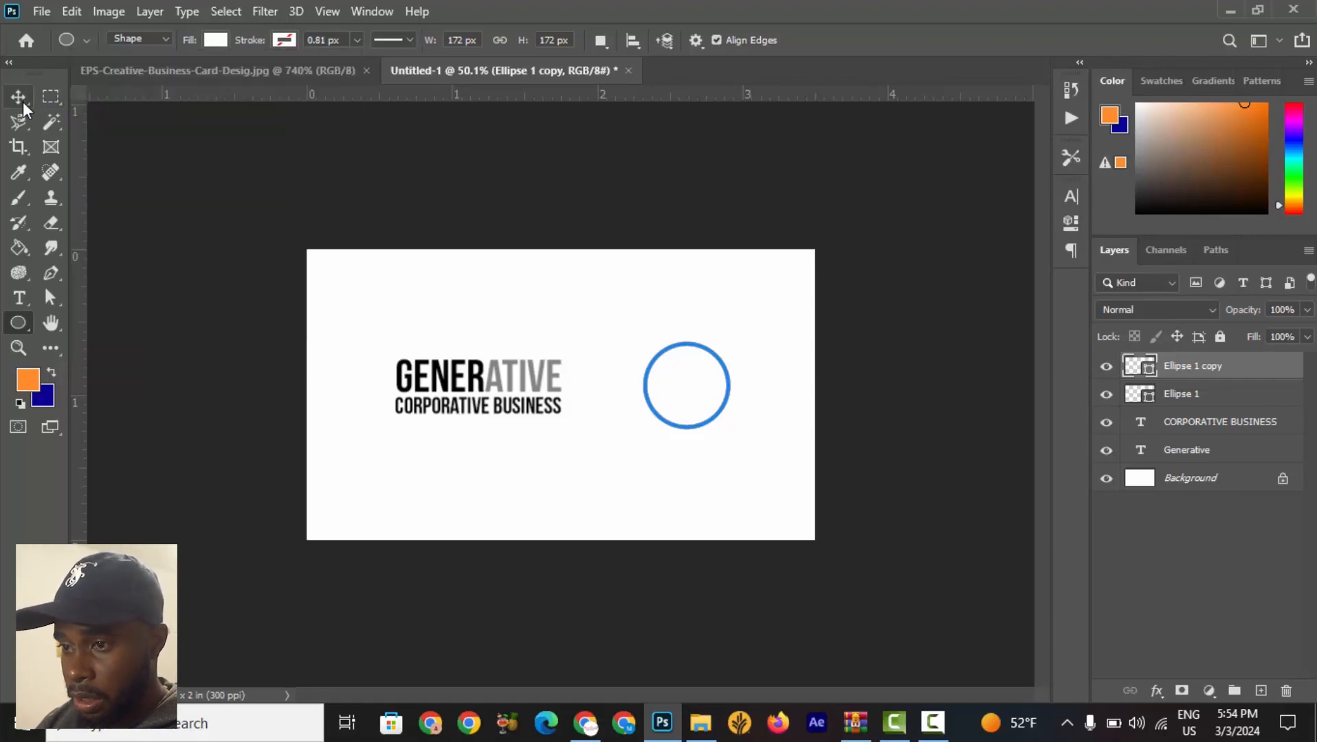
pyautogui.click(23, 102)
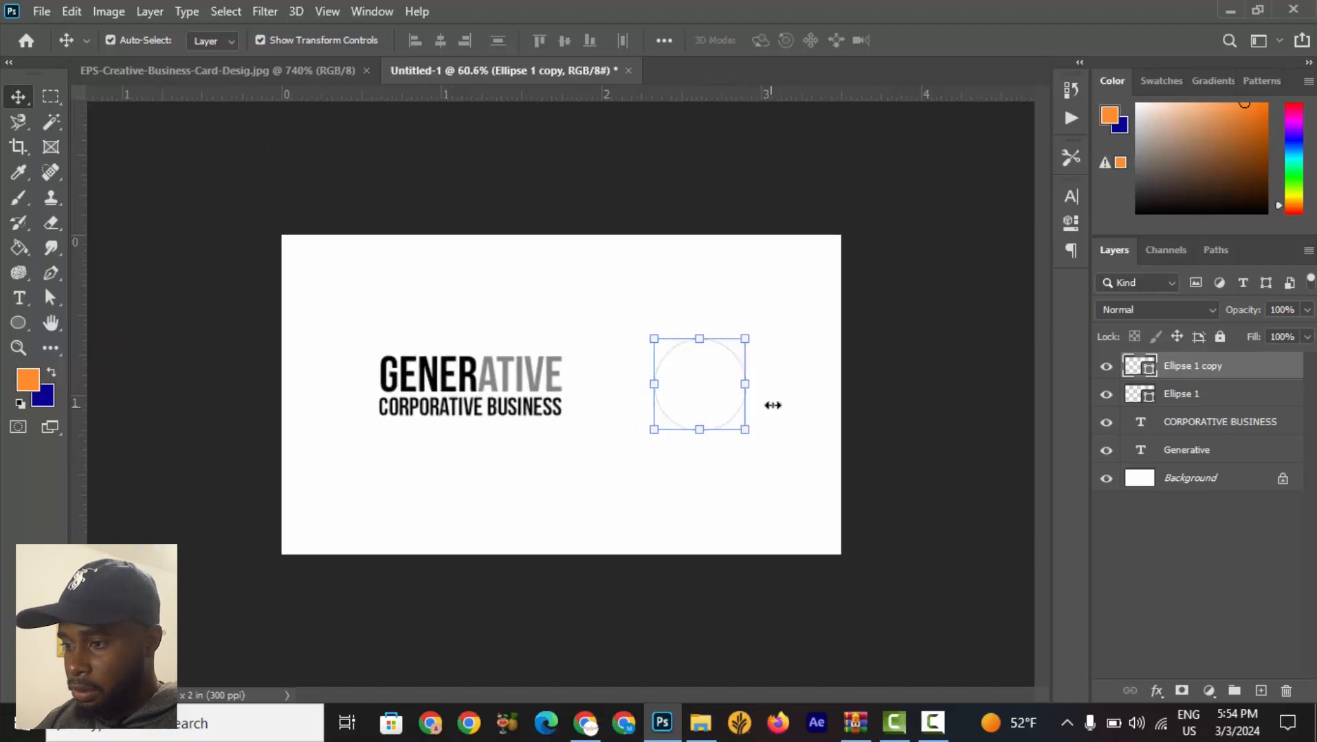
# Scale the white circle copy down to about 69% inside the black circle.
pyautogui.hotkey('ctrl', '0')
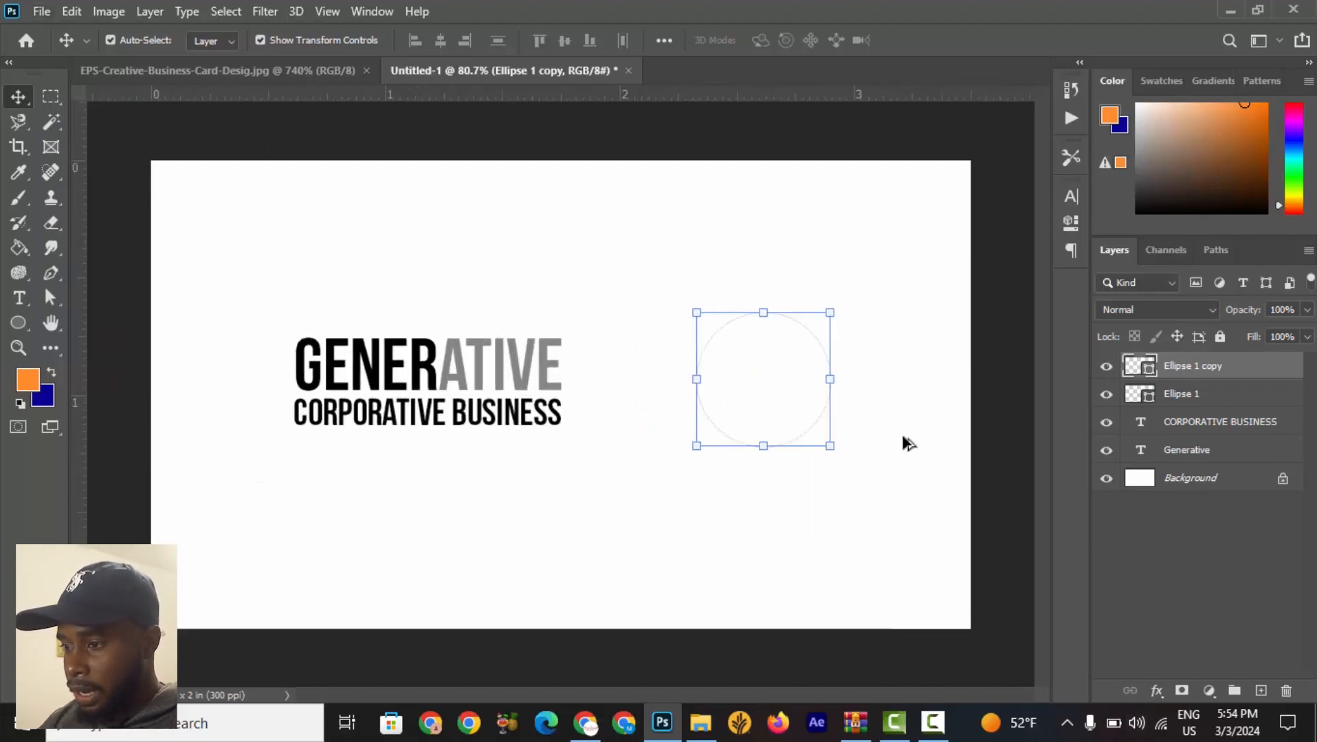
pyautogui.scroll(-2, 905, 444)
pyautogui.scroll(4, 808, 402)
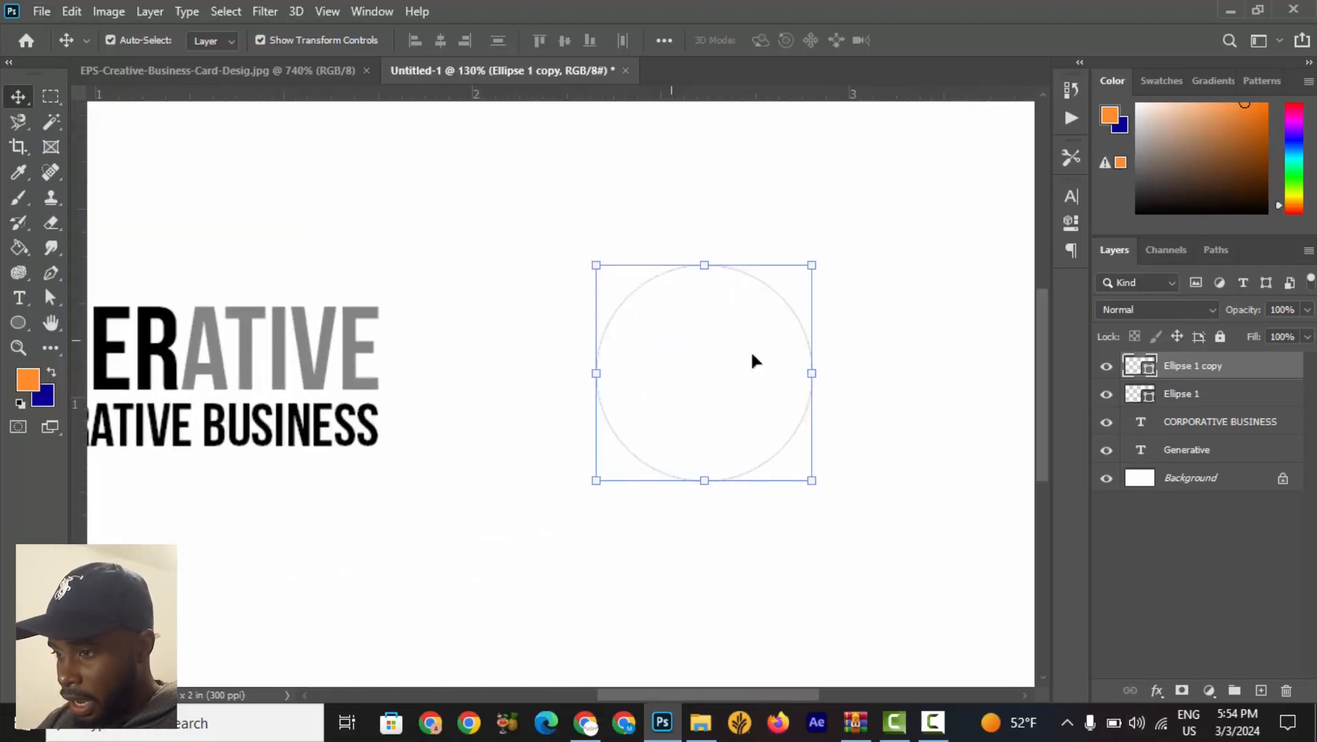
pyautogui.click(595, 265)
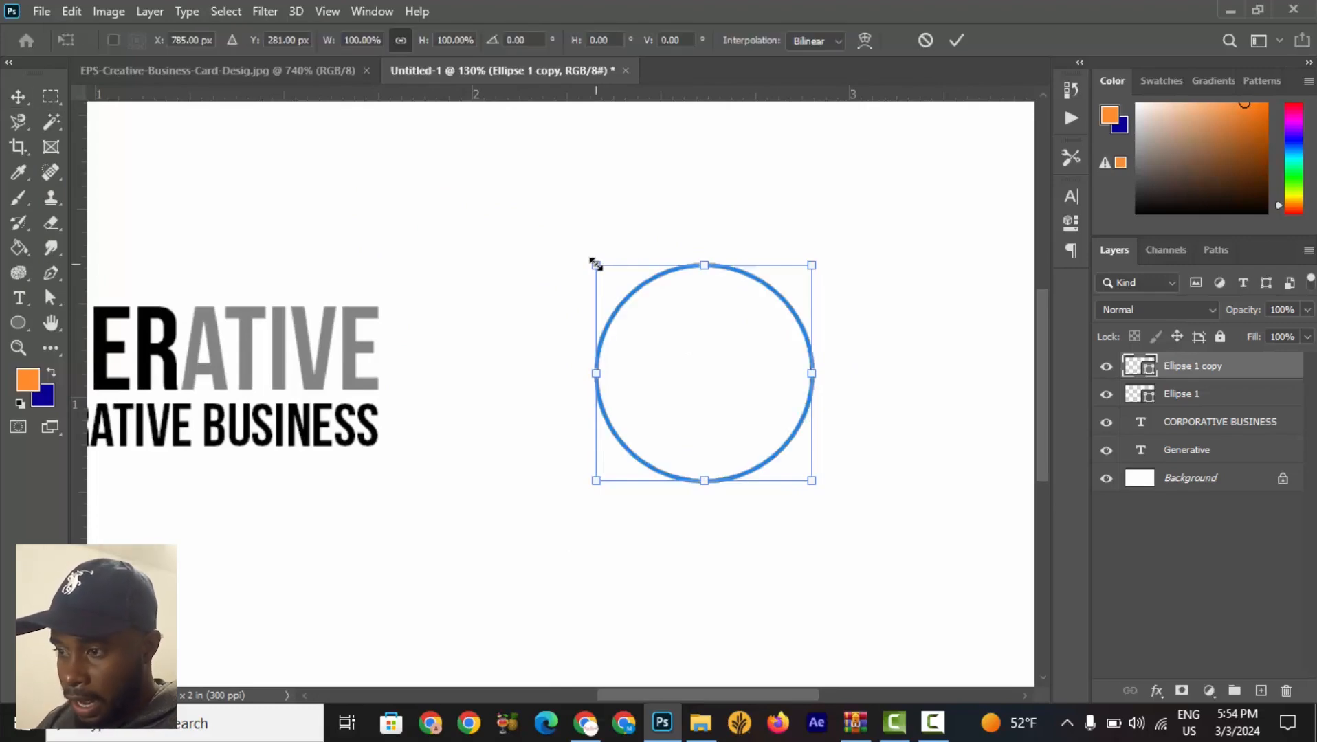
pyautogui.moveTo(595, 265); pyautogui.dragTo(617, 303)
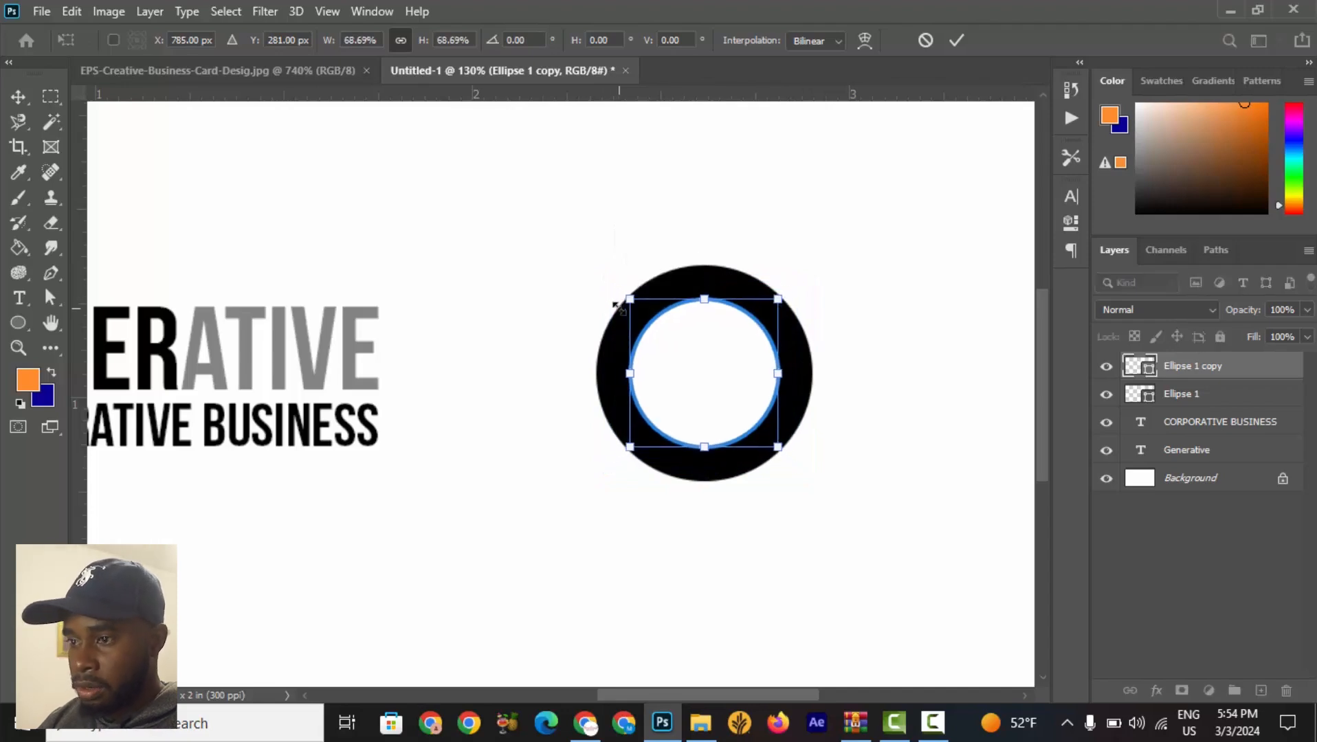
pyautogui.click(959, 41)
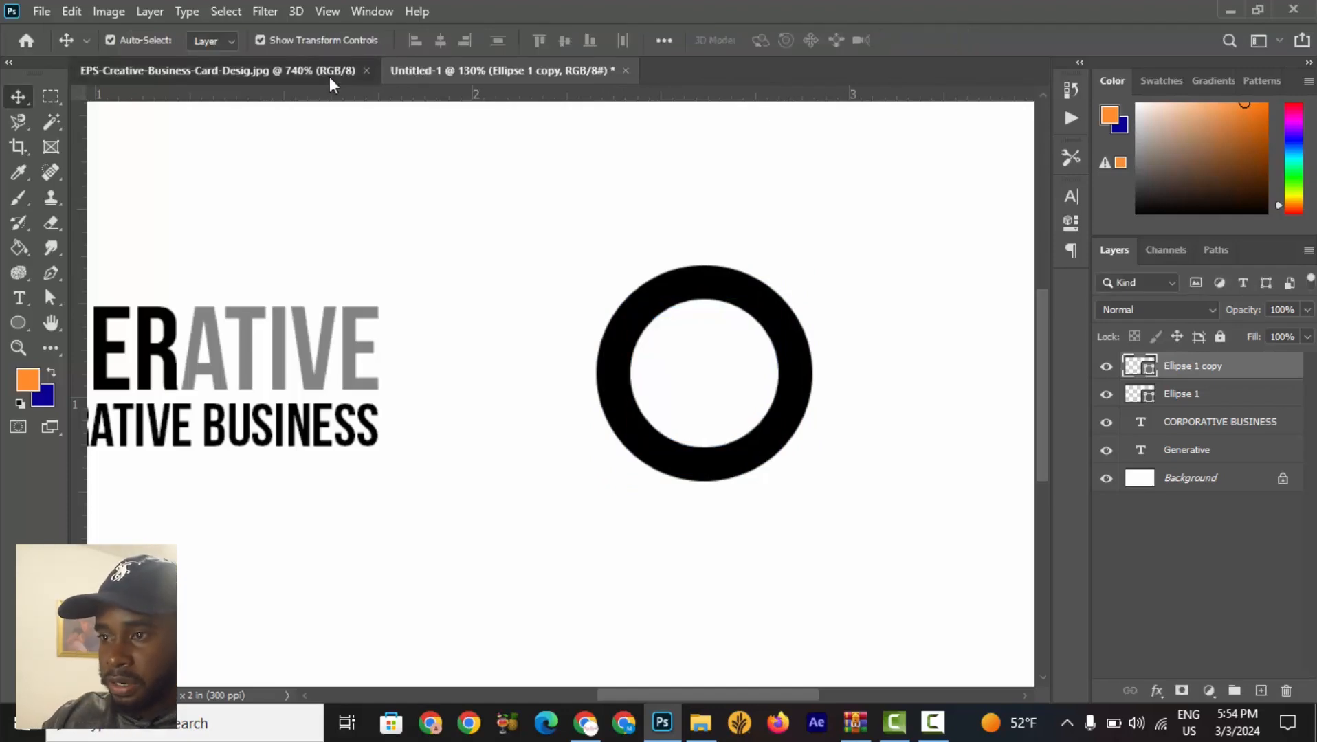
# Check the reference logo, then nudge the white circle right so it sits off-centre in the black circle.
pyautogui.click(330, 75)
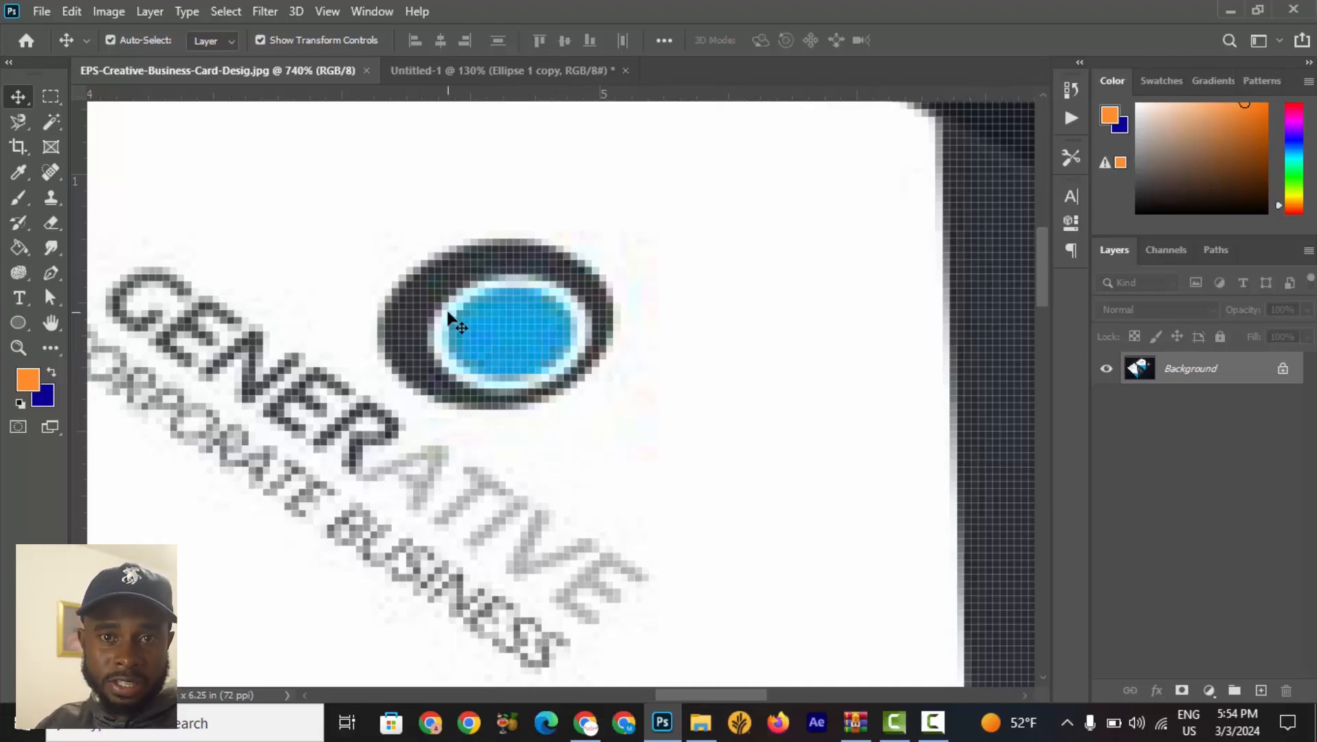
pyautogui.scroll(-5, 448, 318)
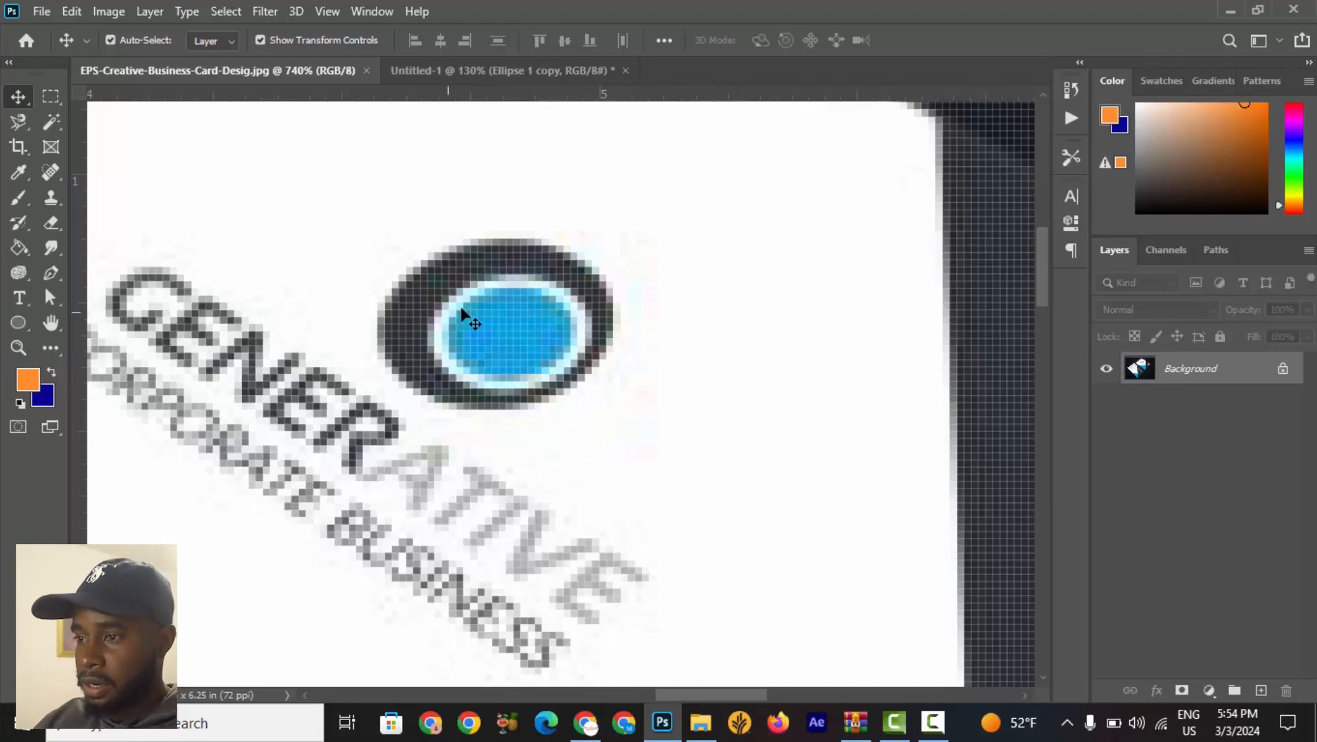
pyautogui.click(502, 69)
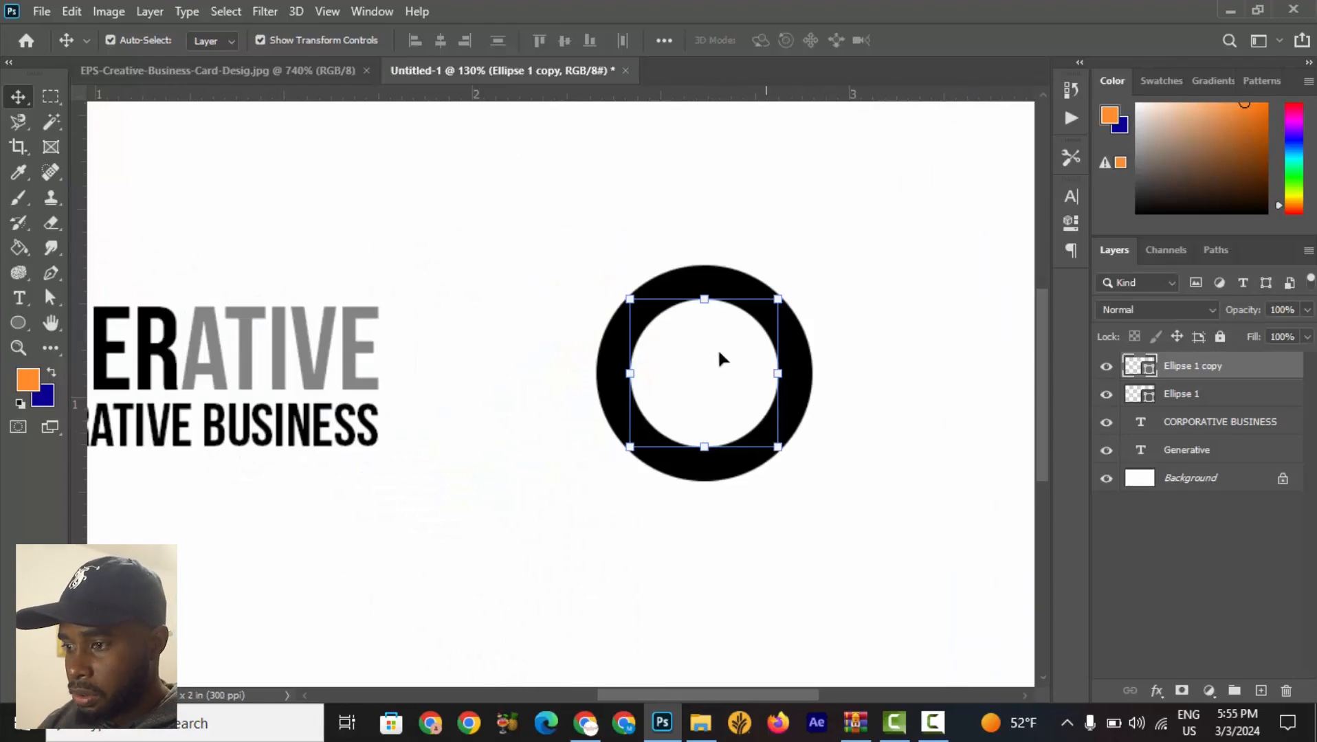
pyautogui.press('Right')
pyautogui.press('Right')
pyautogui.press('Right')
pyautogui.press('Right')
pyautogui.press('Right')
pyautogui.press('Right')
pyautogui.press('Right')
pyautogui.press('Right')
pyautogui.press('Right')
pyautogui.press('Right')
pyautogui.press('Right')
pyautogui.press('Right')
pyautogui.press('Right')
pyautogui.press('Right')
pyautogui.press('Right')
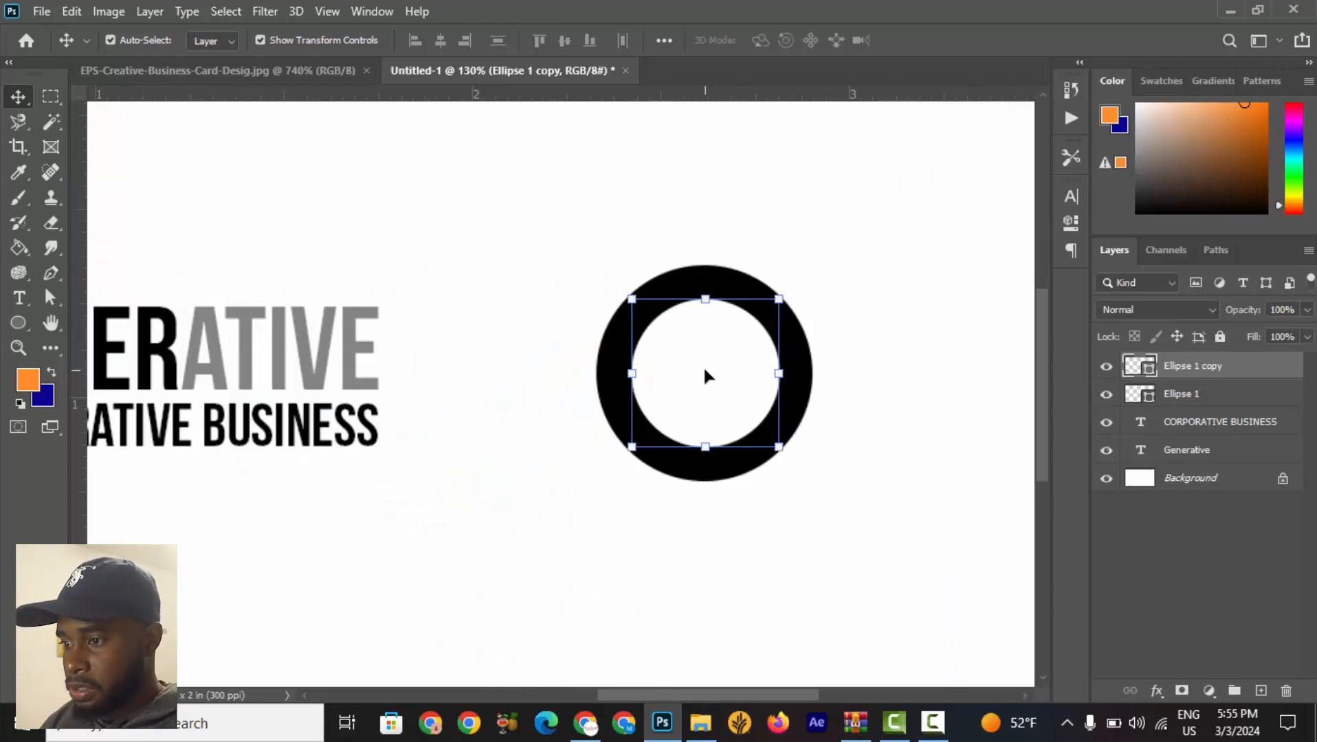
pyautogui.press('Right')
pyautogui.press('Right')
pyautogui.press('Right')
pyautogui.press('Right')
pyautogui.press('Right')
pyautogui.press('Right')
pyautogui.press('Right')
pyautogui.press('Right')
pyautogui.press('Right')
pyautogui.press('Right')
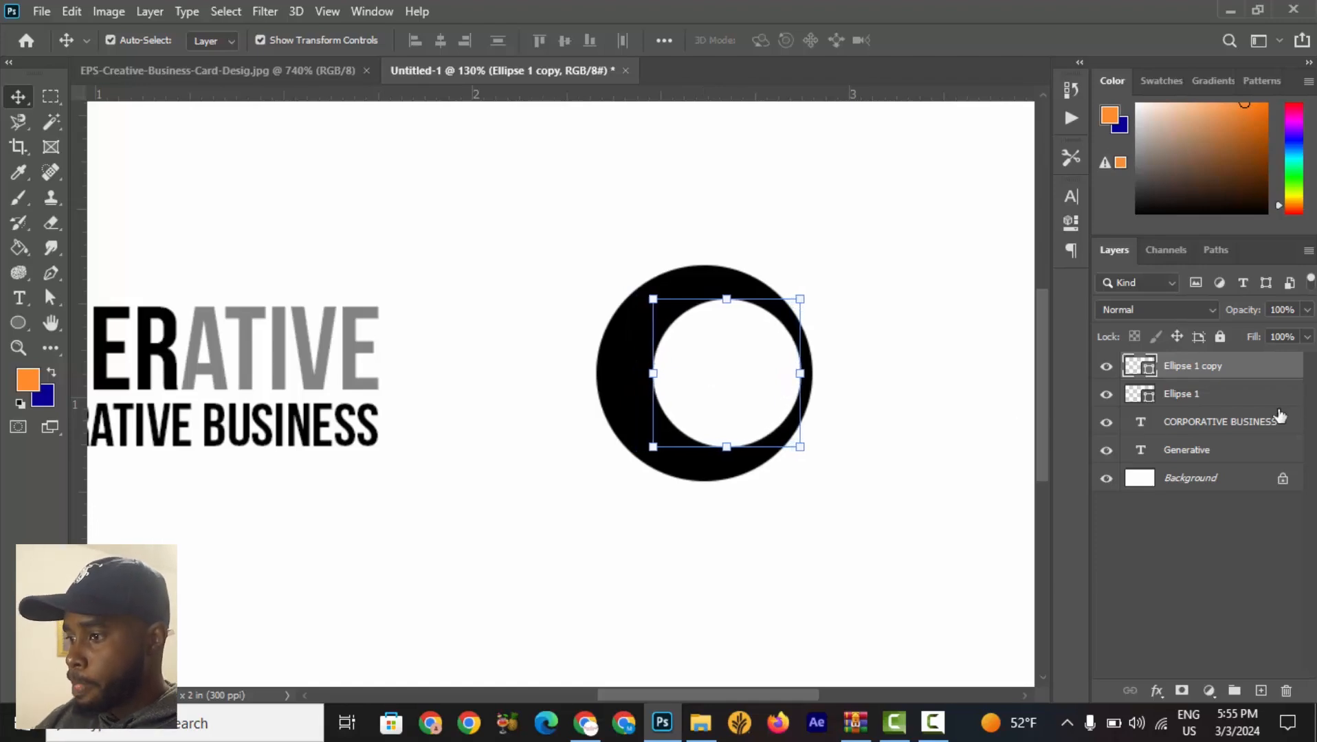
# Duplicate the white circle layer.
pyautogui.click(1231, 397)
pyautogui.click(1233, 371)
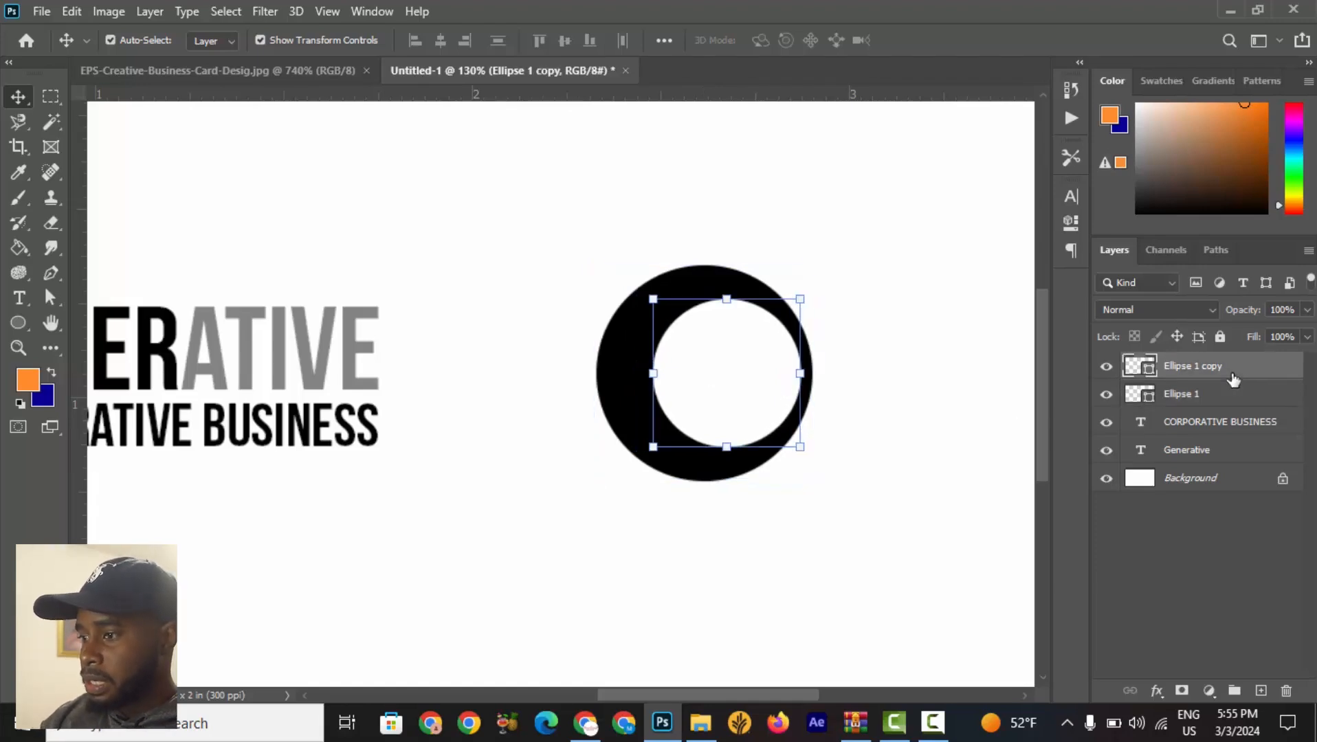
pyautogui.rightClick(1235, 374)
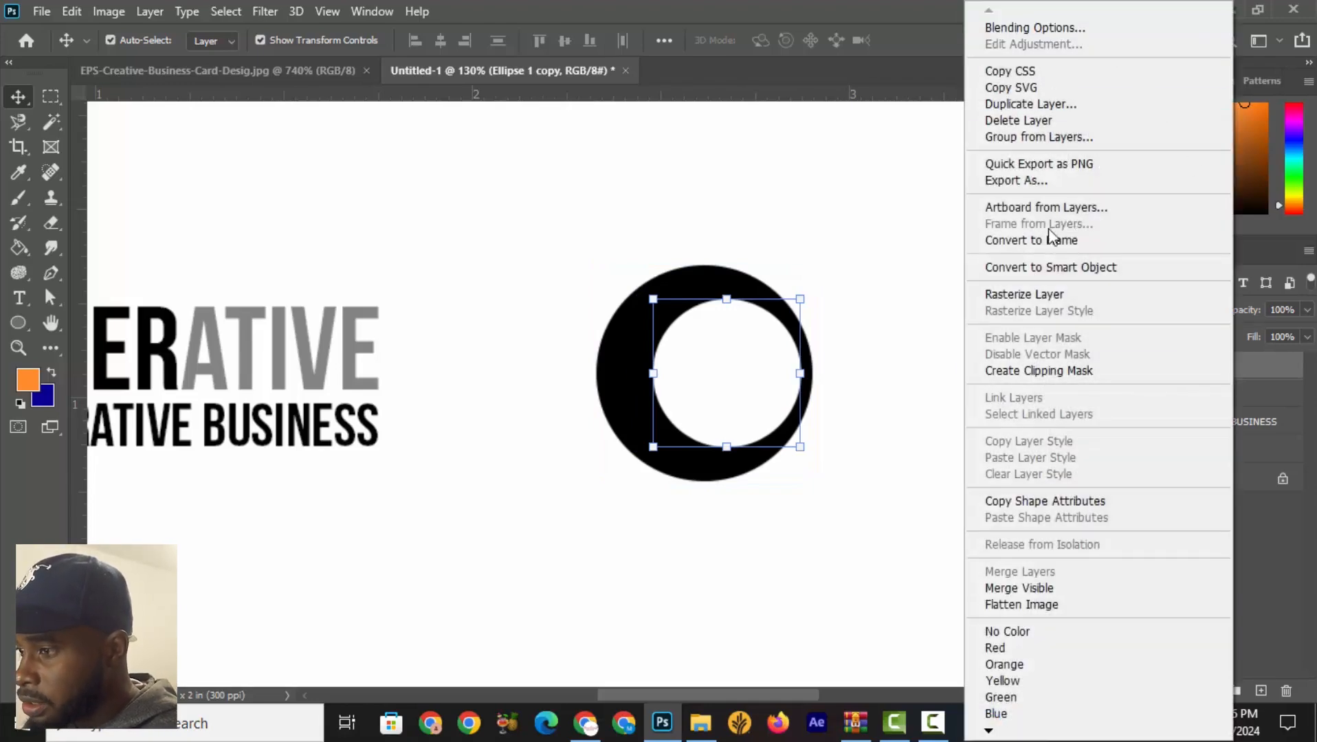
pyautogui.click(1052, 107)
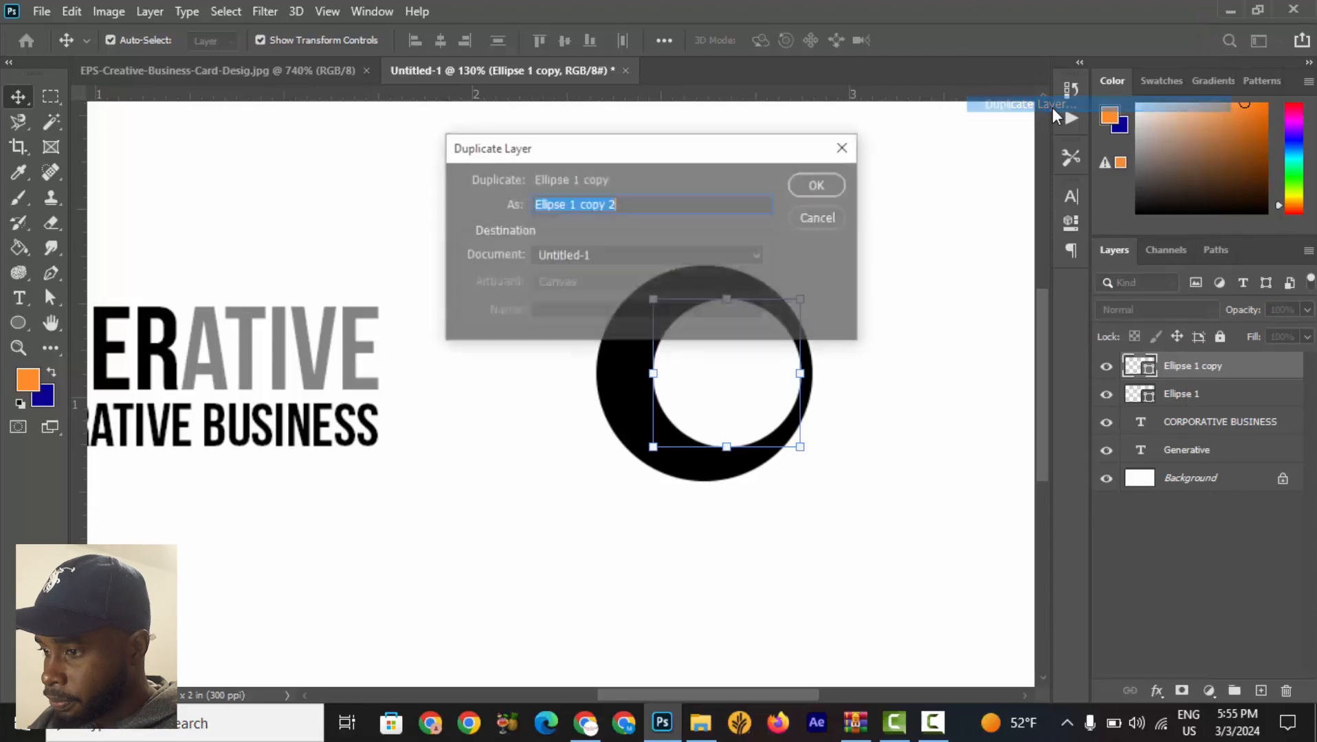
pyautogui.click(826, 183)
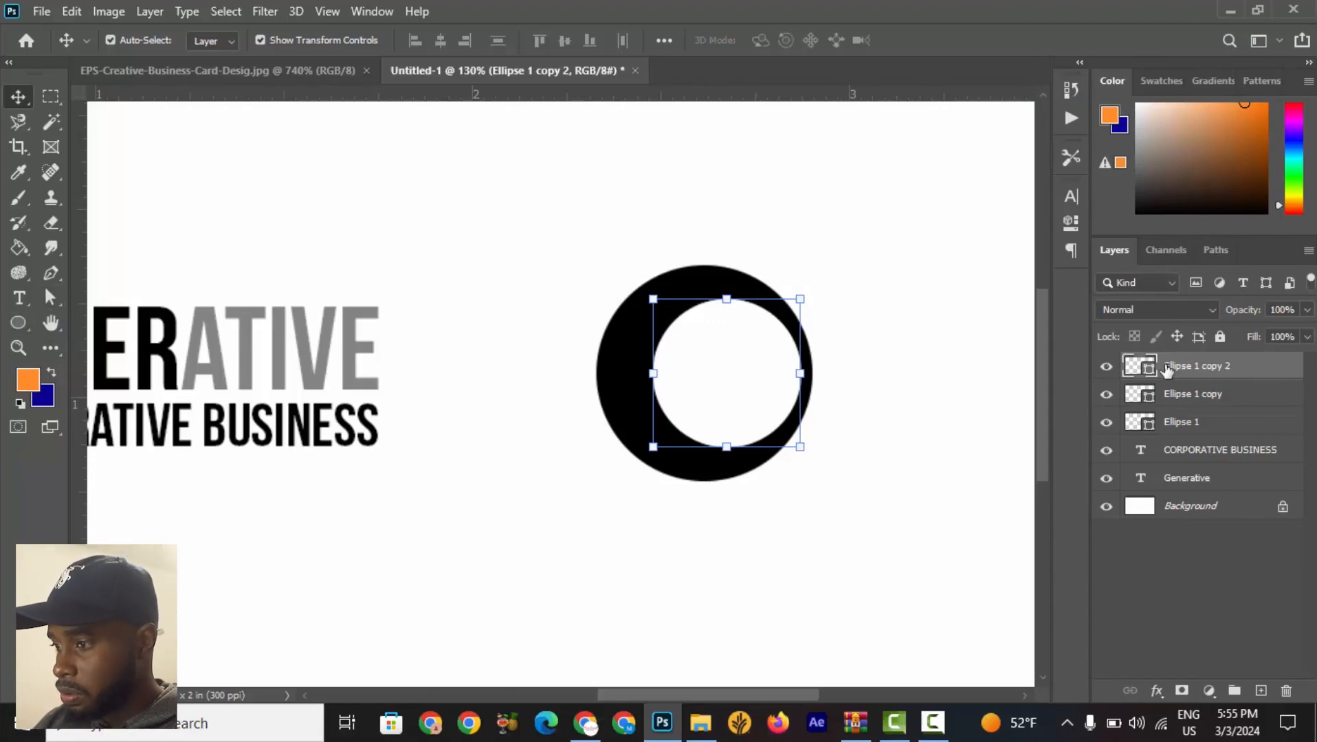
# Fill the new top circle copy with a cyan colour 00e5f3.
pyautogui.click(1197, 427)
pyautogui.click(1212, 387)
pyautogui.click(1218, 369)
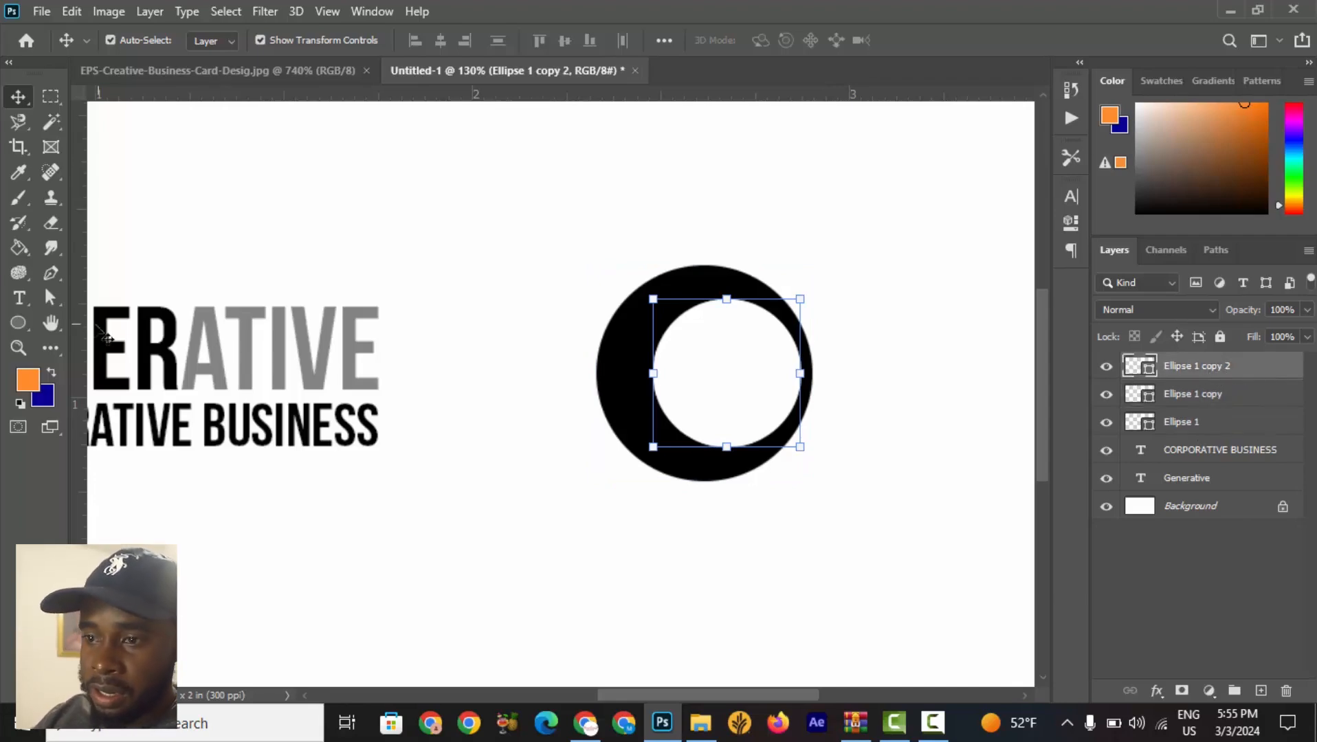
pyautogui.click(17, 325)
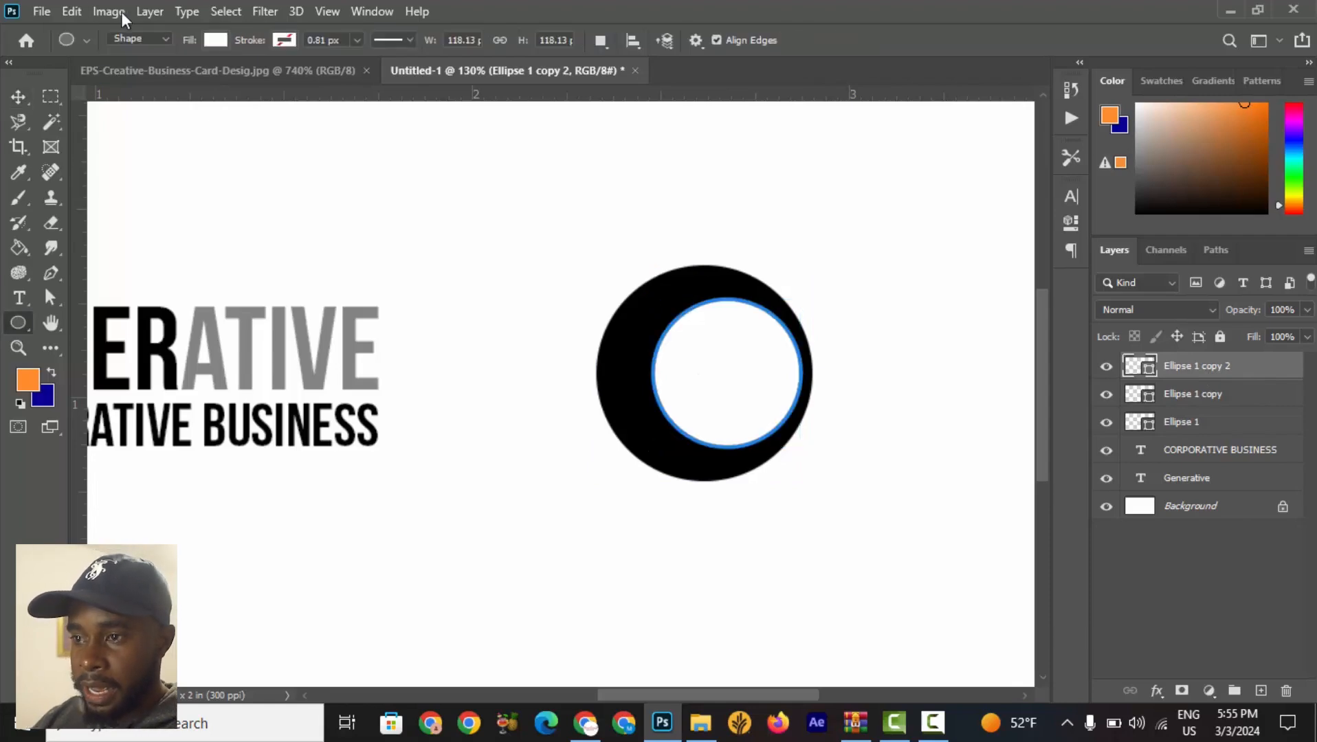
pyautogui.click(214, 39)
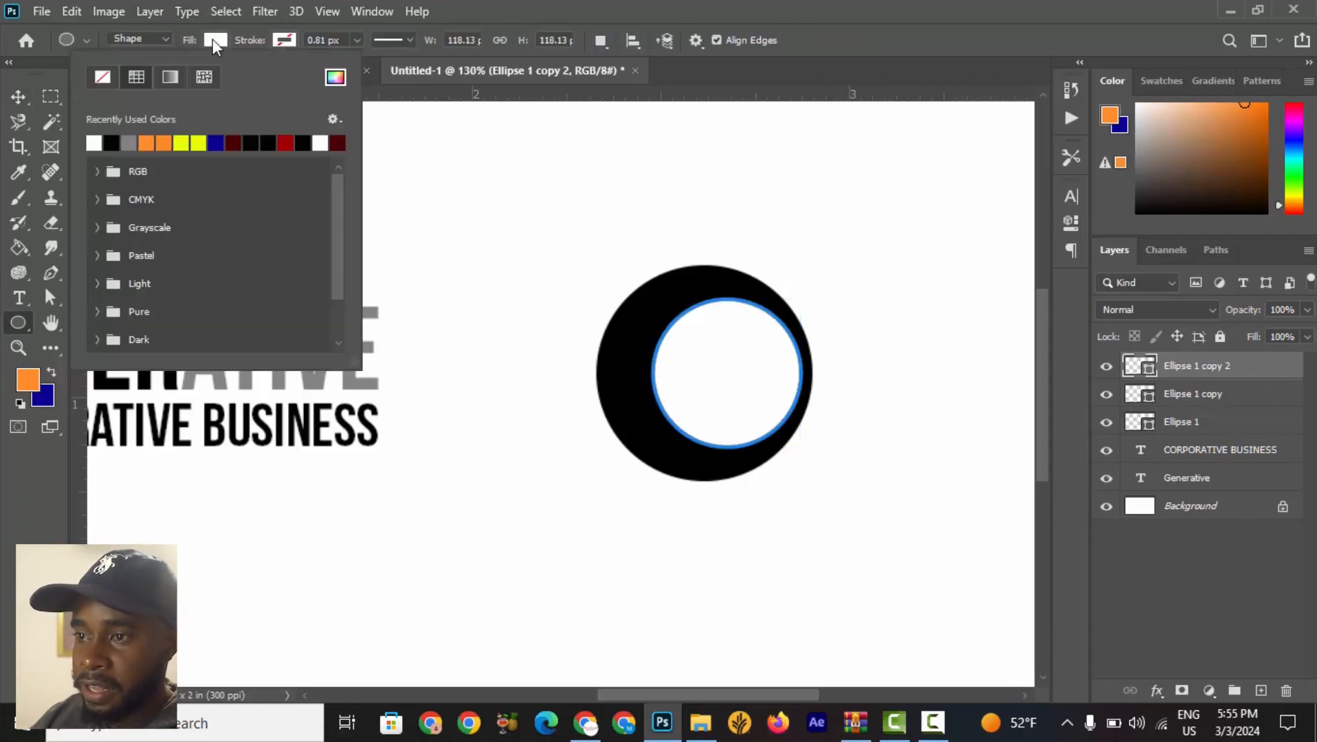
pyautogui.click(335, 77)
pyautogui.click(1083, 387)
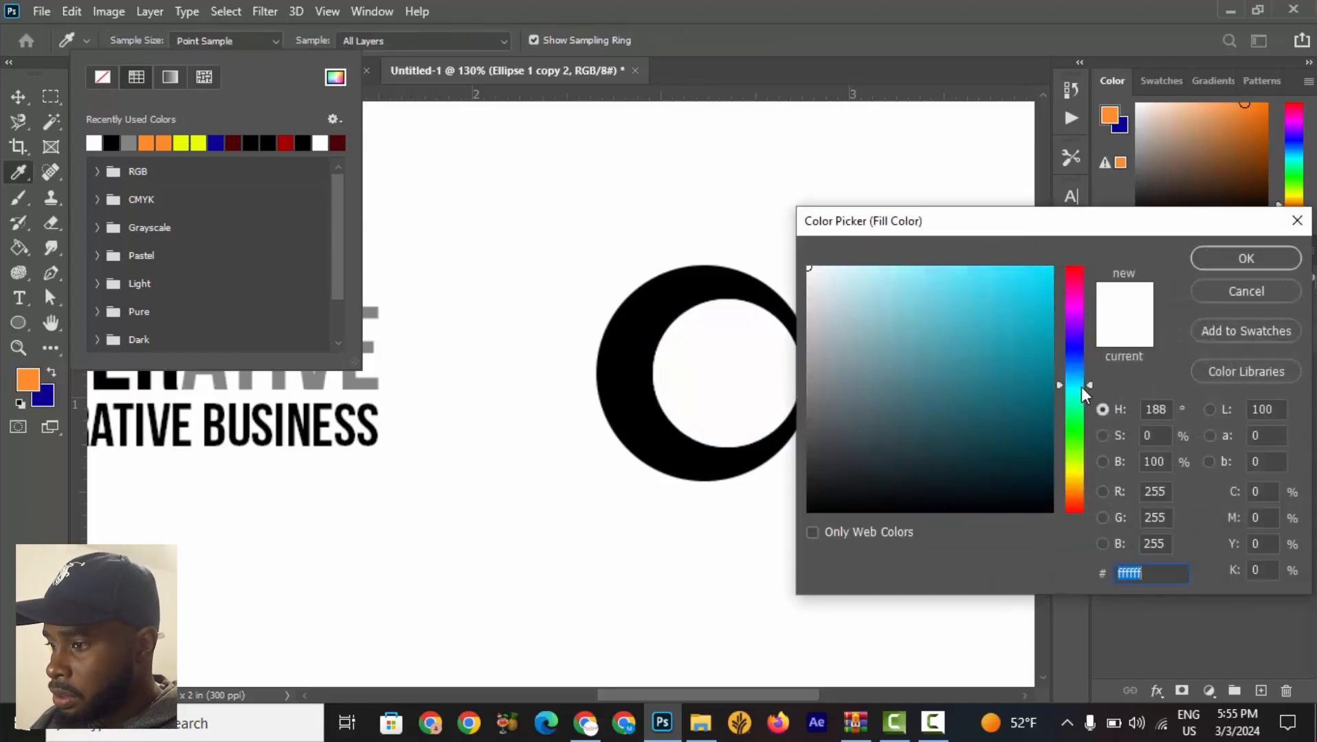
pyautogui.moveTo(1008, 317); pyautogui.dragTo(1065, 278)
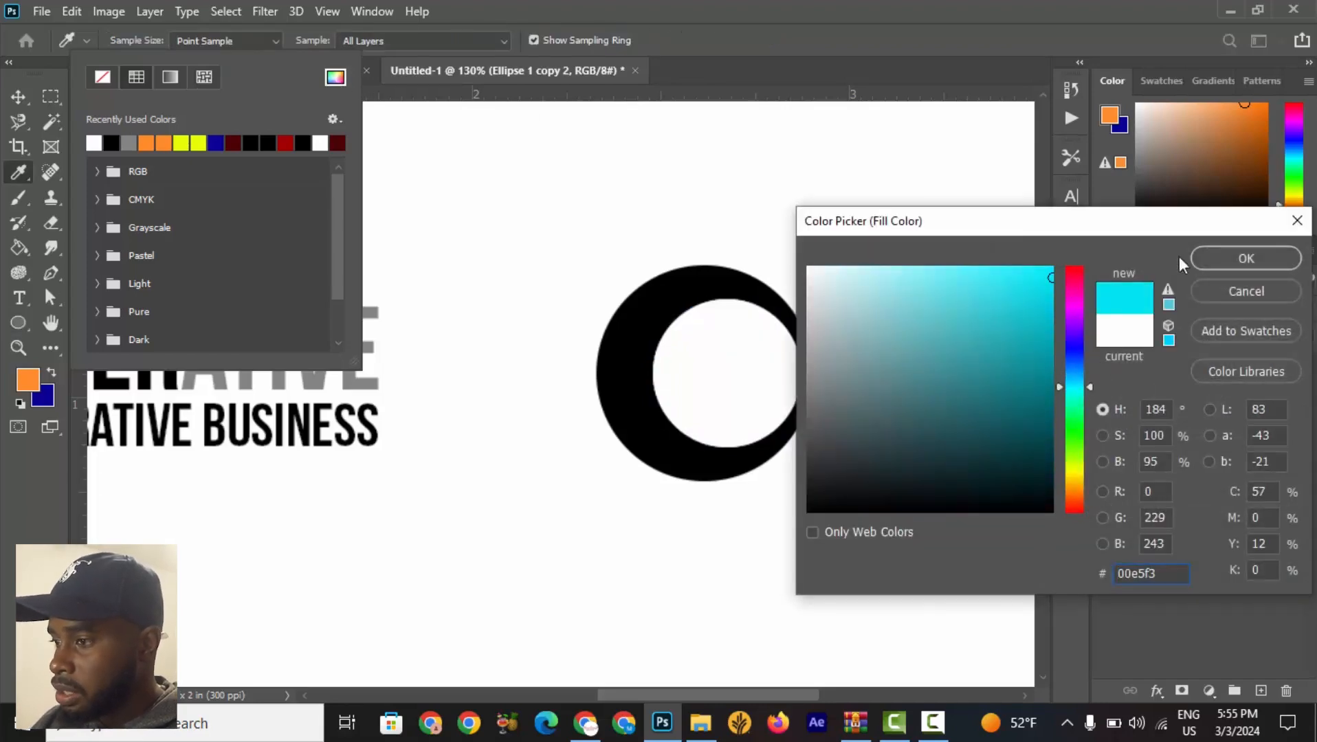
pyautogui.click(1239, 259)
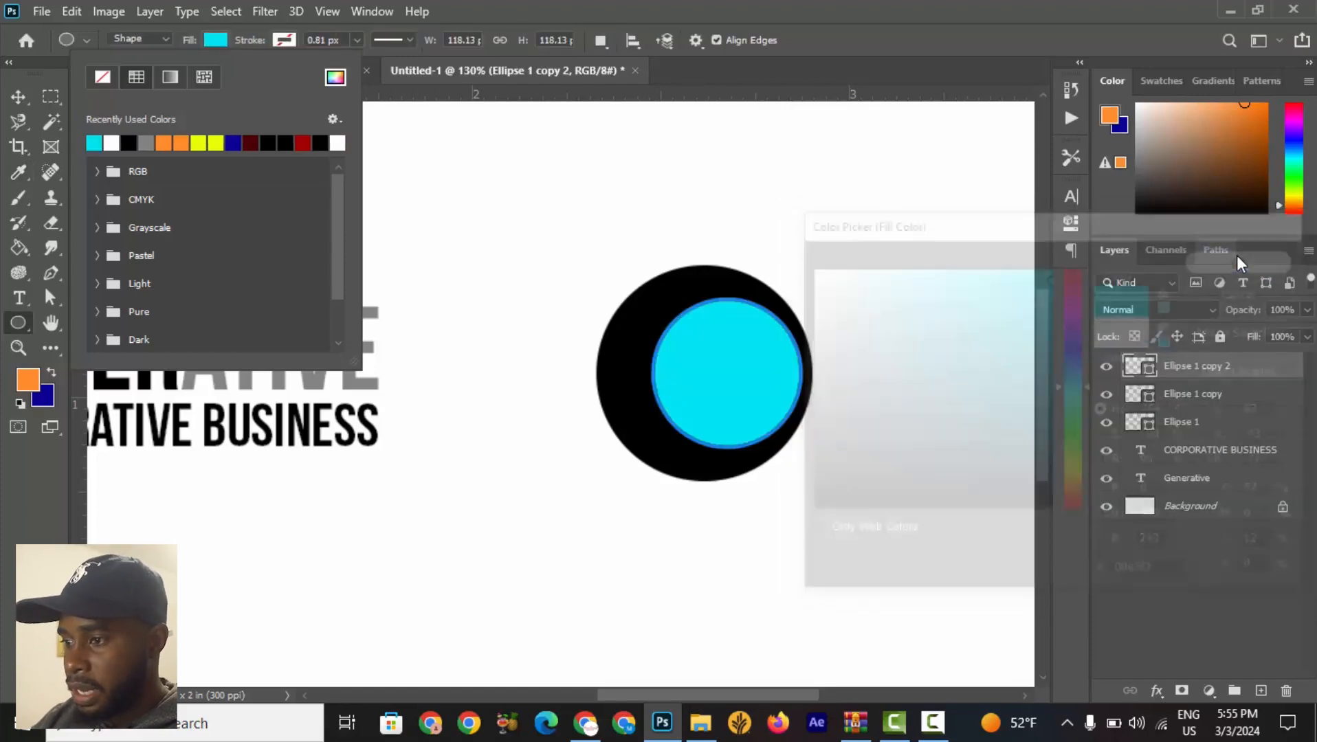
# Scale the top circle copy down to about 82% inside the white circle.
pyautogui.click(286, 38)
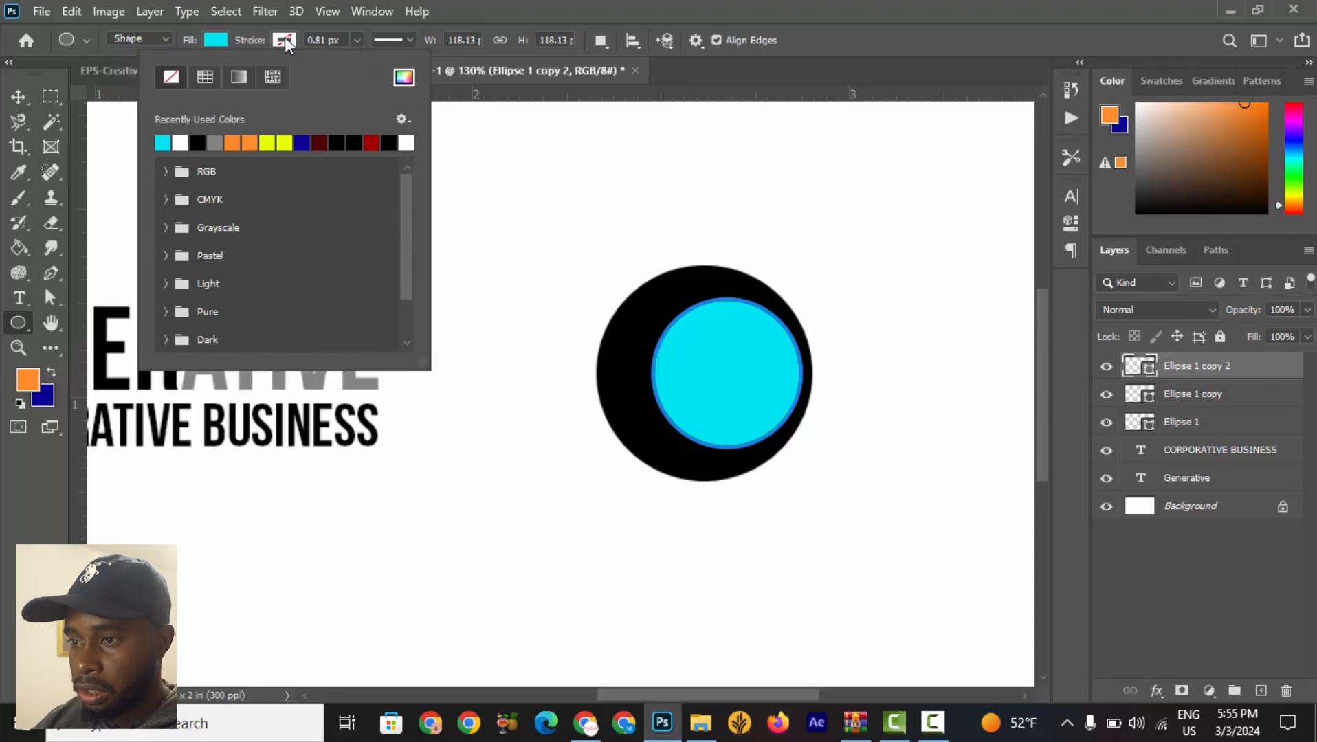
pyautogui.click(281, 41)
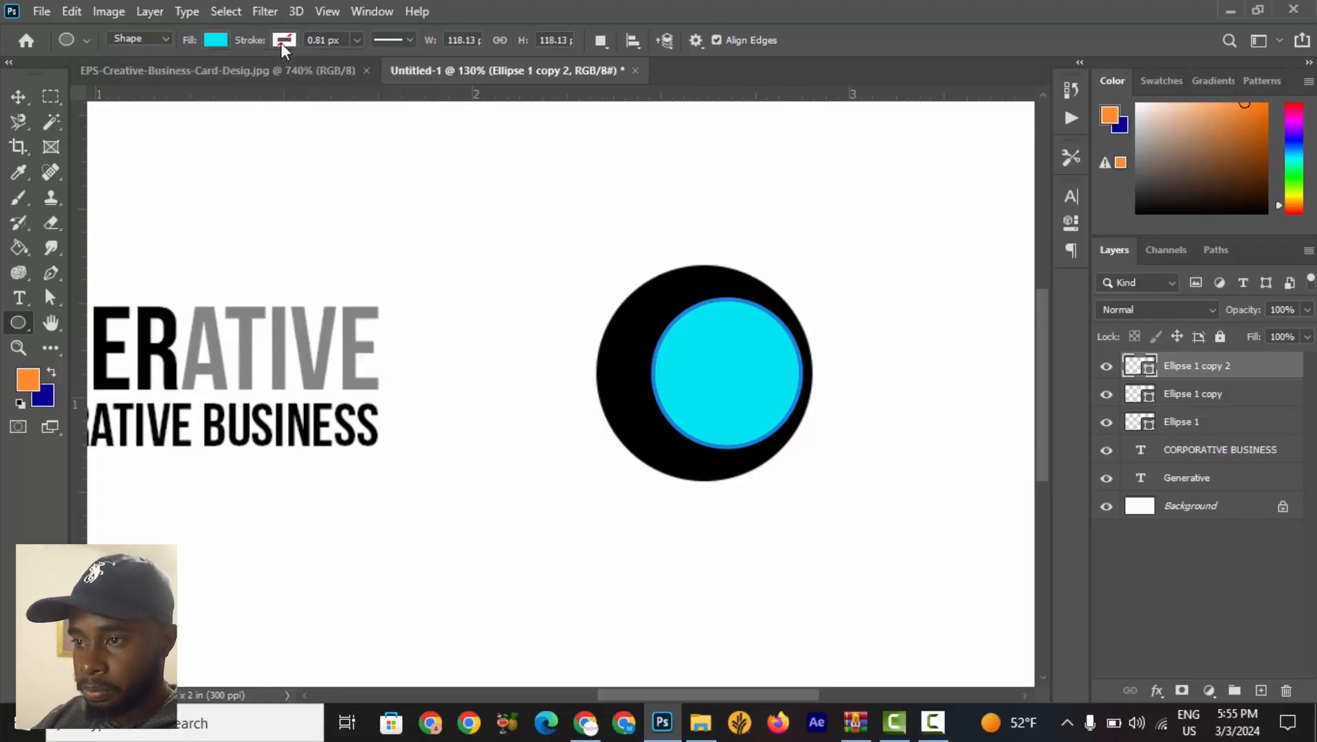
pyautogui.click(17, 97)
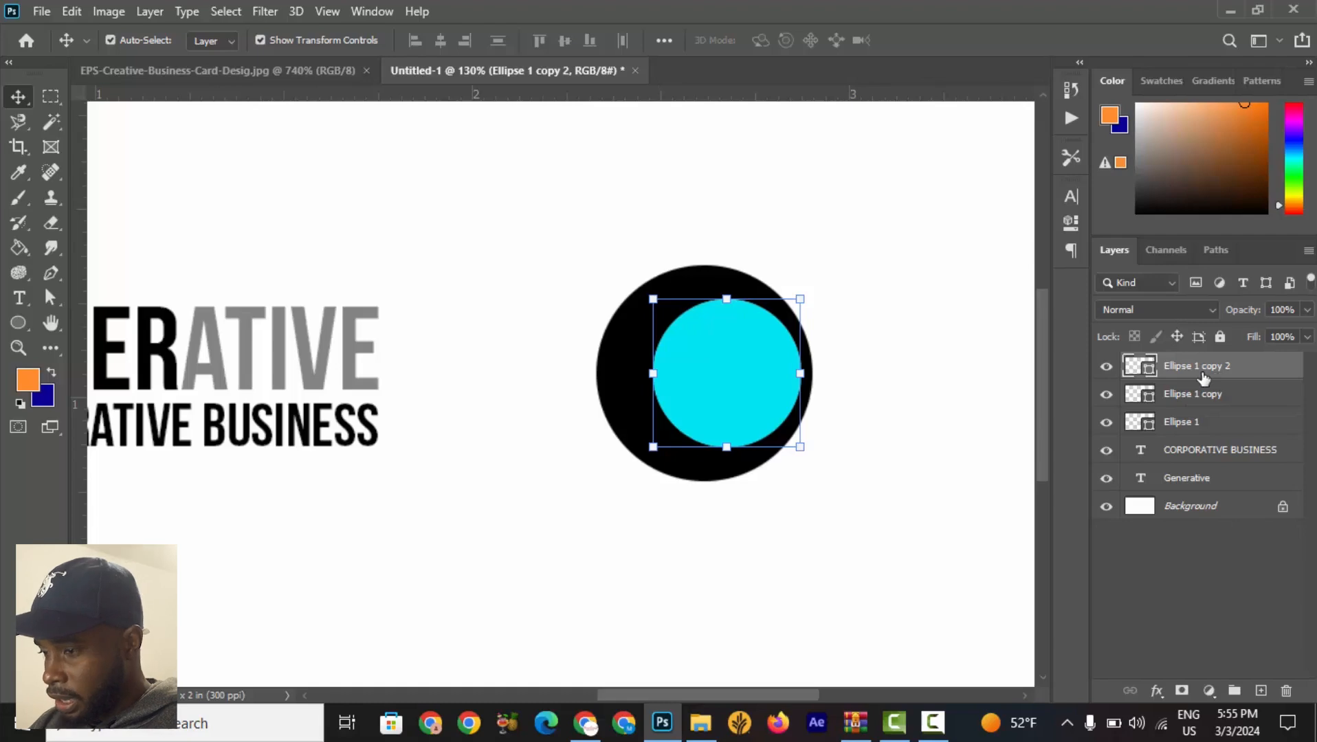
pyautogui.click(653, 300)
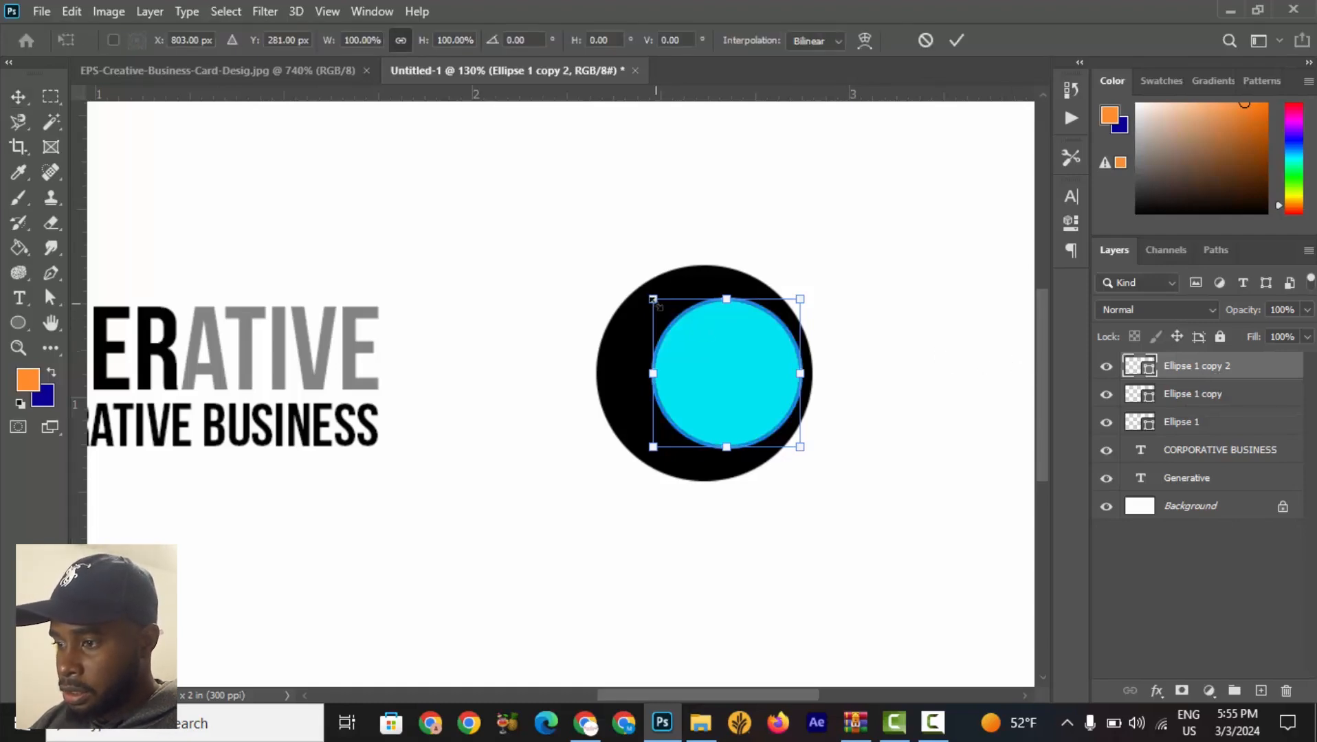
pyautogui.moveTo(653, 300); pyautogui.dragTo(665, 313)
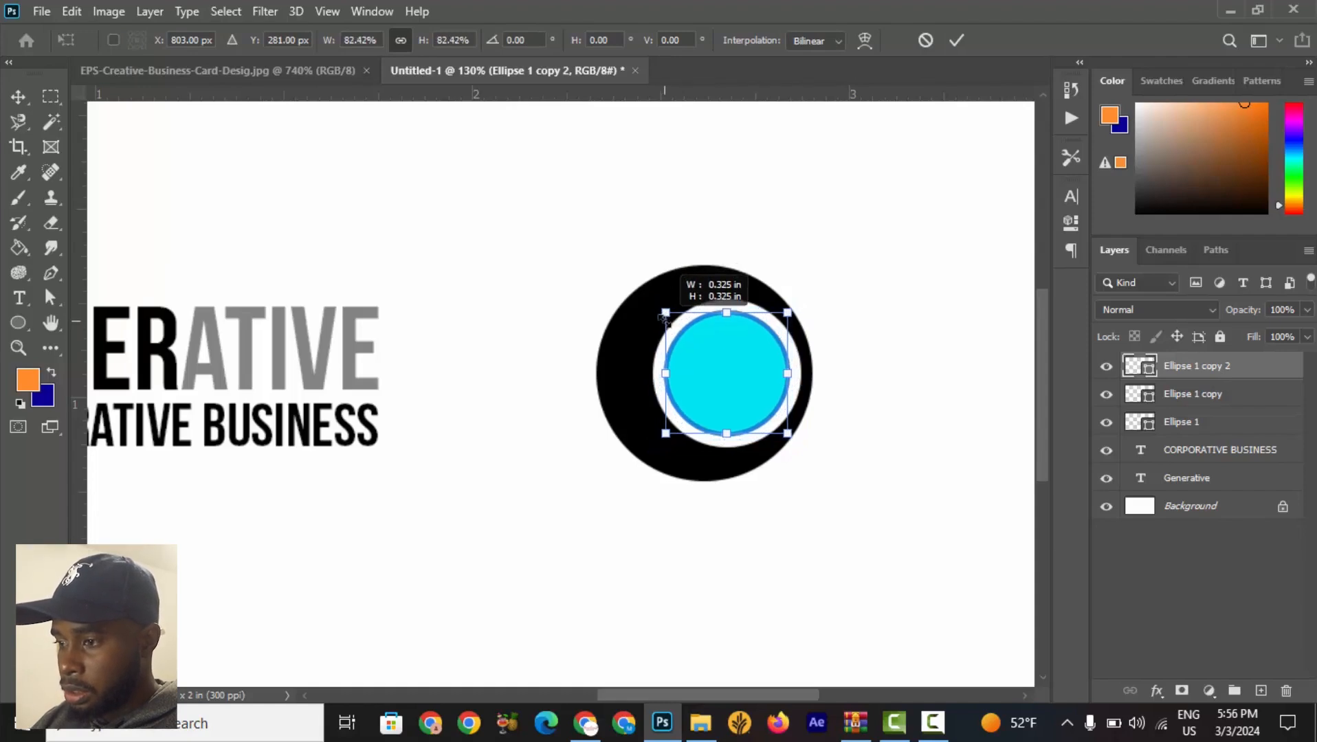
pyautogui.moveTo(664, 316); pyautogui.dragTo(664, 316)
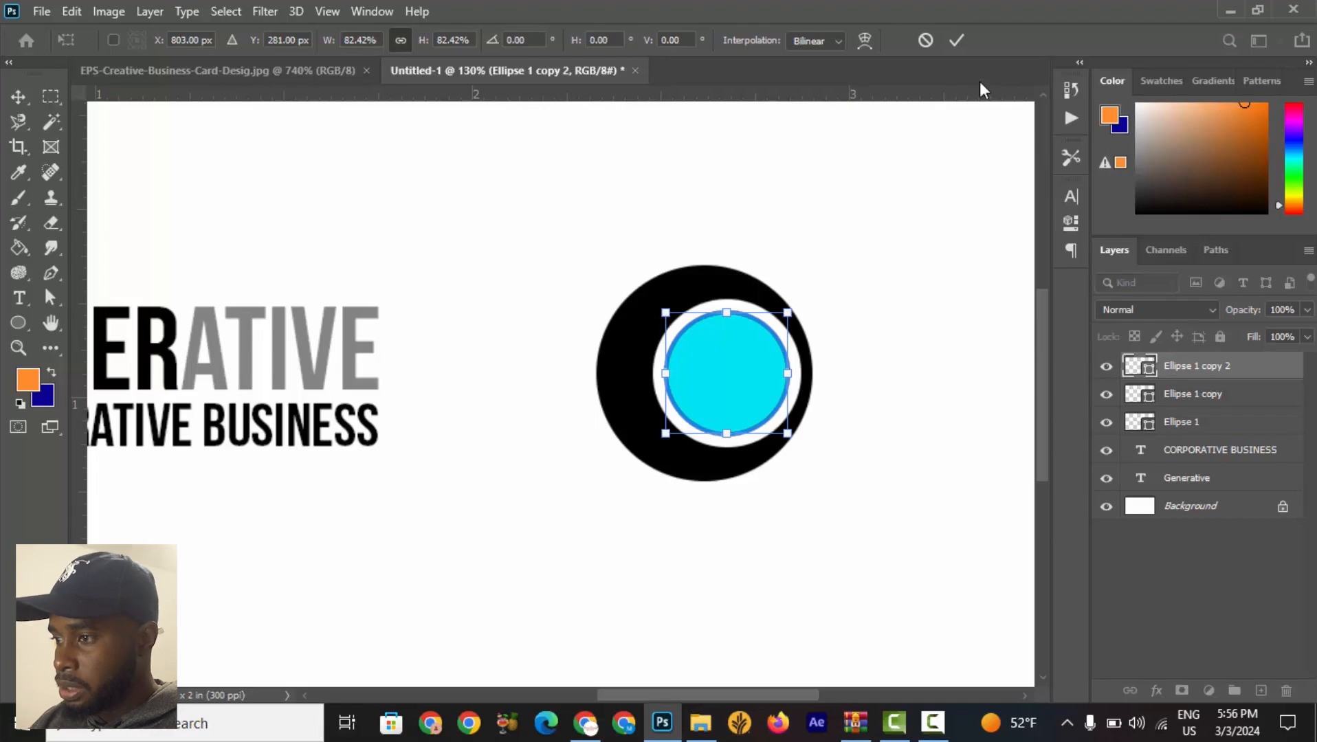
pyautogui.click(956, 41)
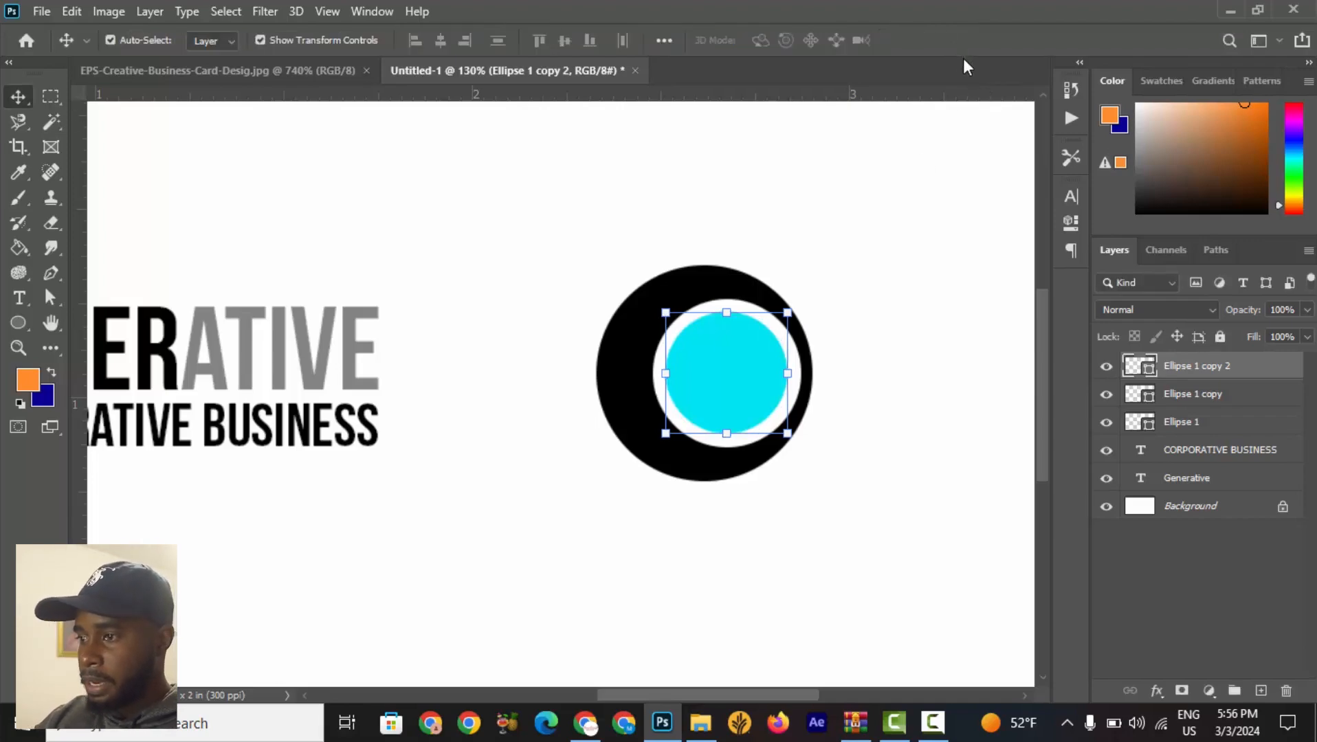
# Sample the blue from the reference logo's inner circle and copy its hex code 00a0e3.
pyautogui.click(949, 234)
pyautogui.hotkey('ctrl', '0')
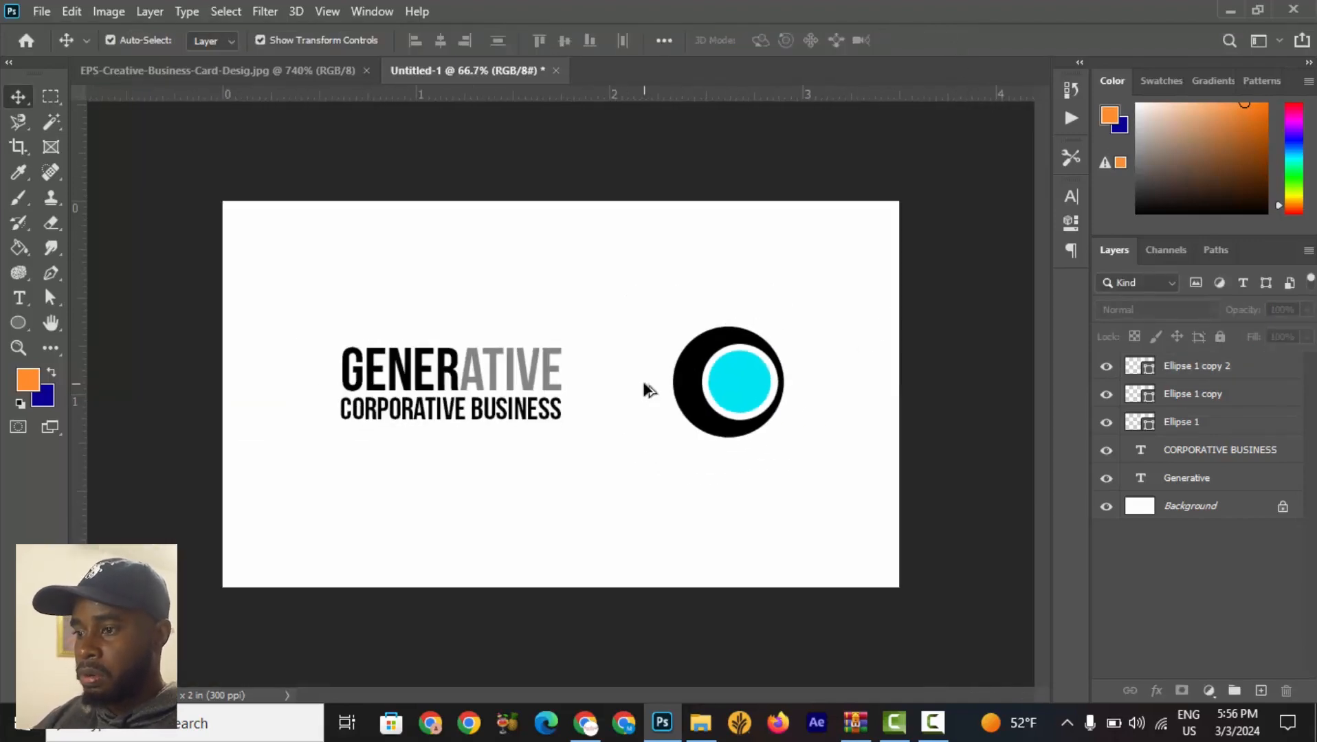
pyautogui.click(161, 72)
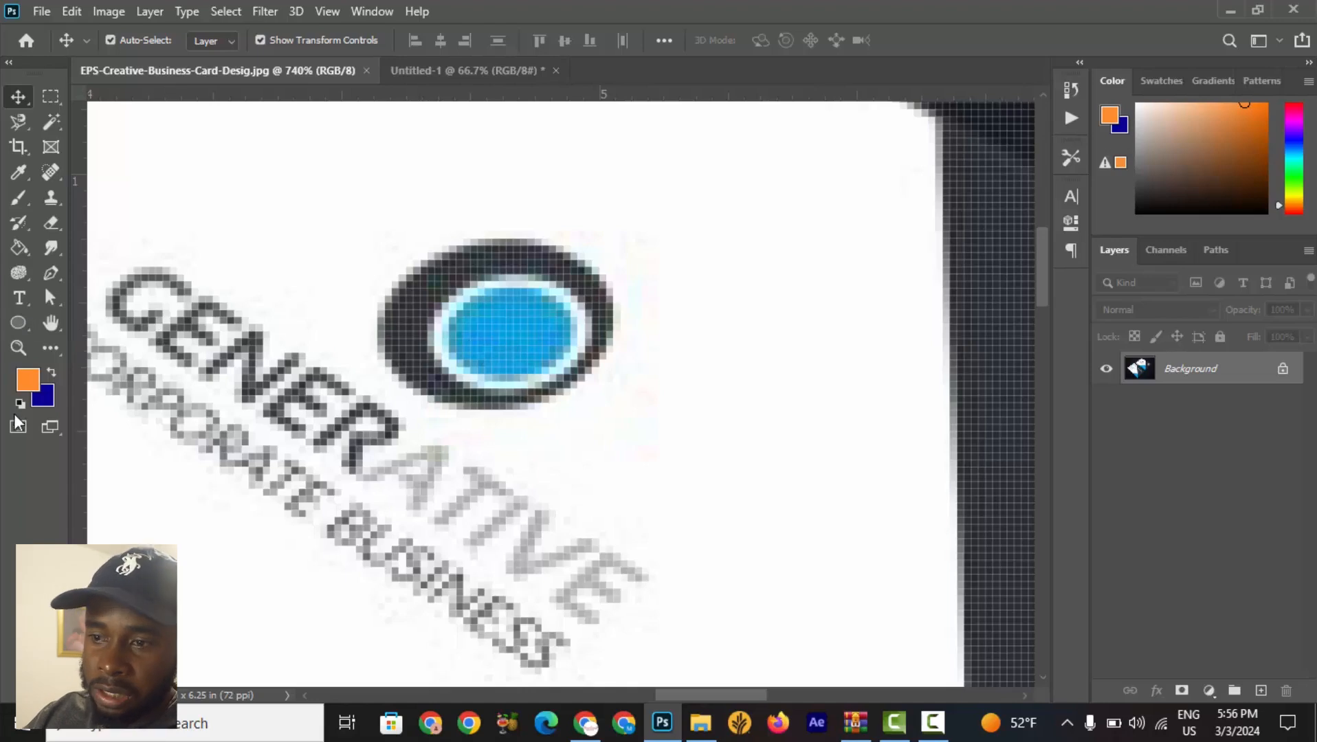
pyautogui.click(28, 380)
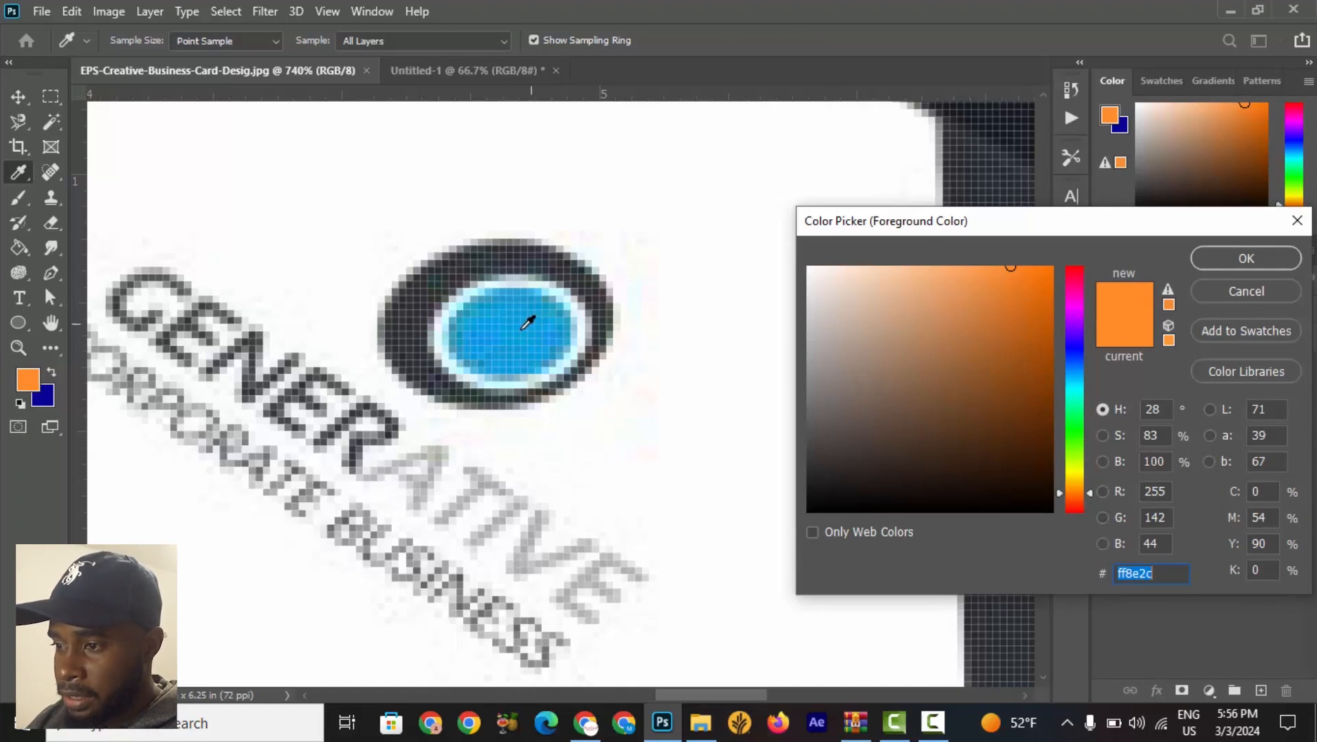
pyautogui.click(508, 309)
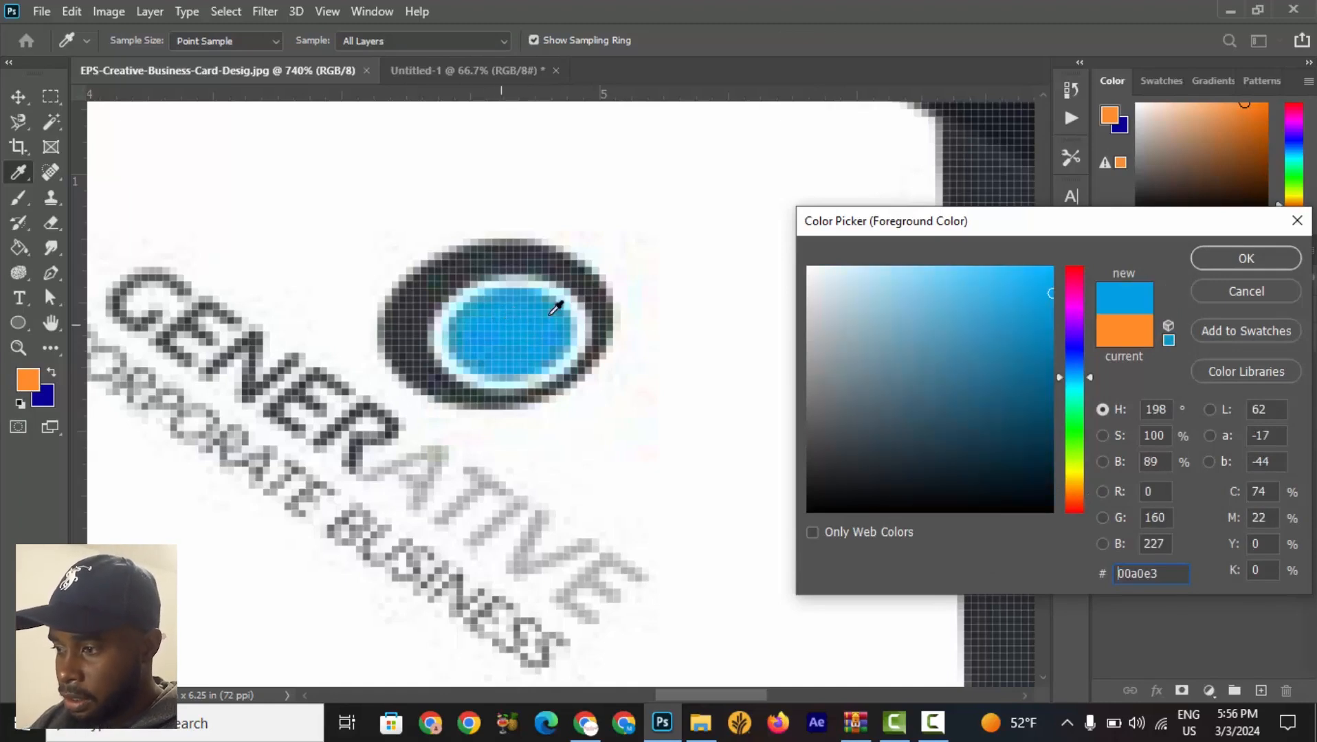
pyautogui.moveTo(1170, 579); pyautogui.dragTo(1096, 579)
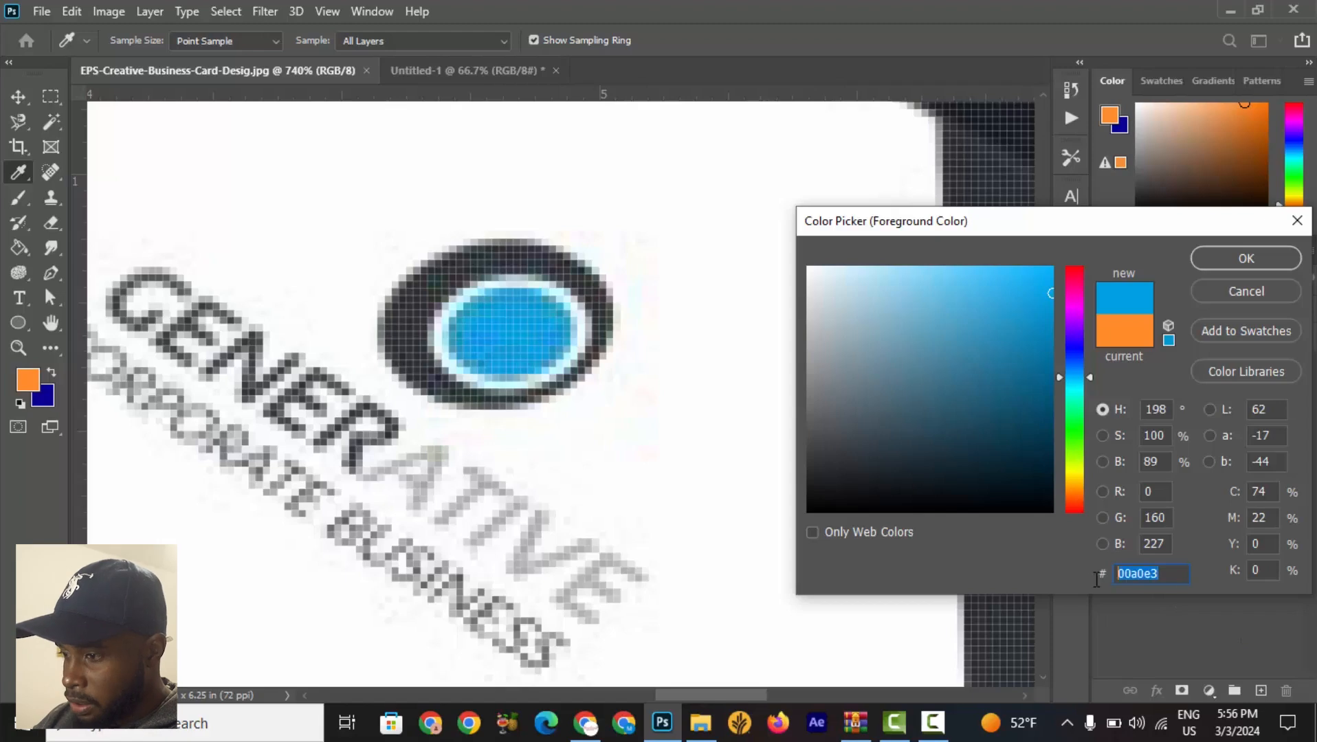
pyautogui.rightClick(1143, 576)
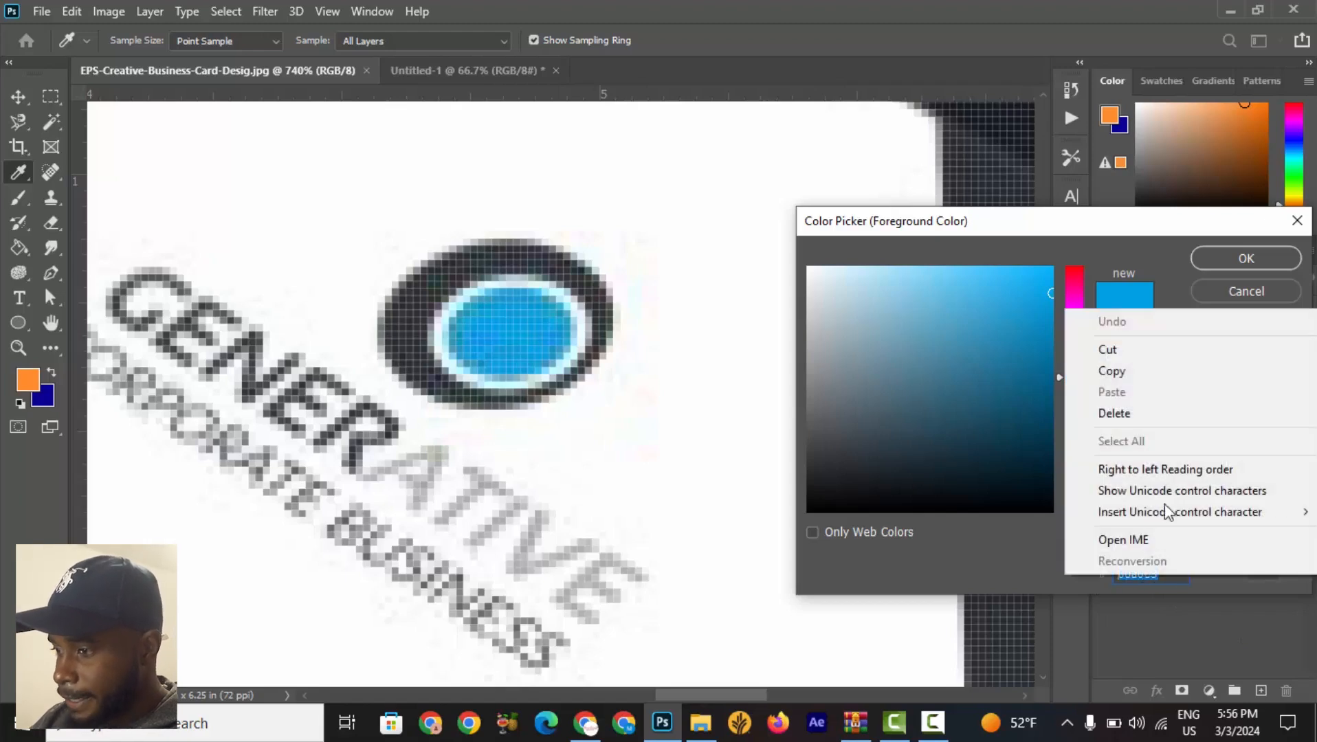
pyautogui.click(1140, 376)
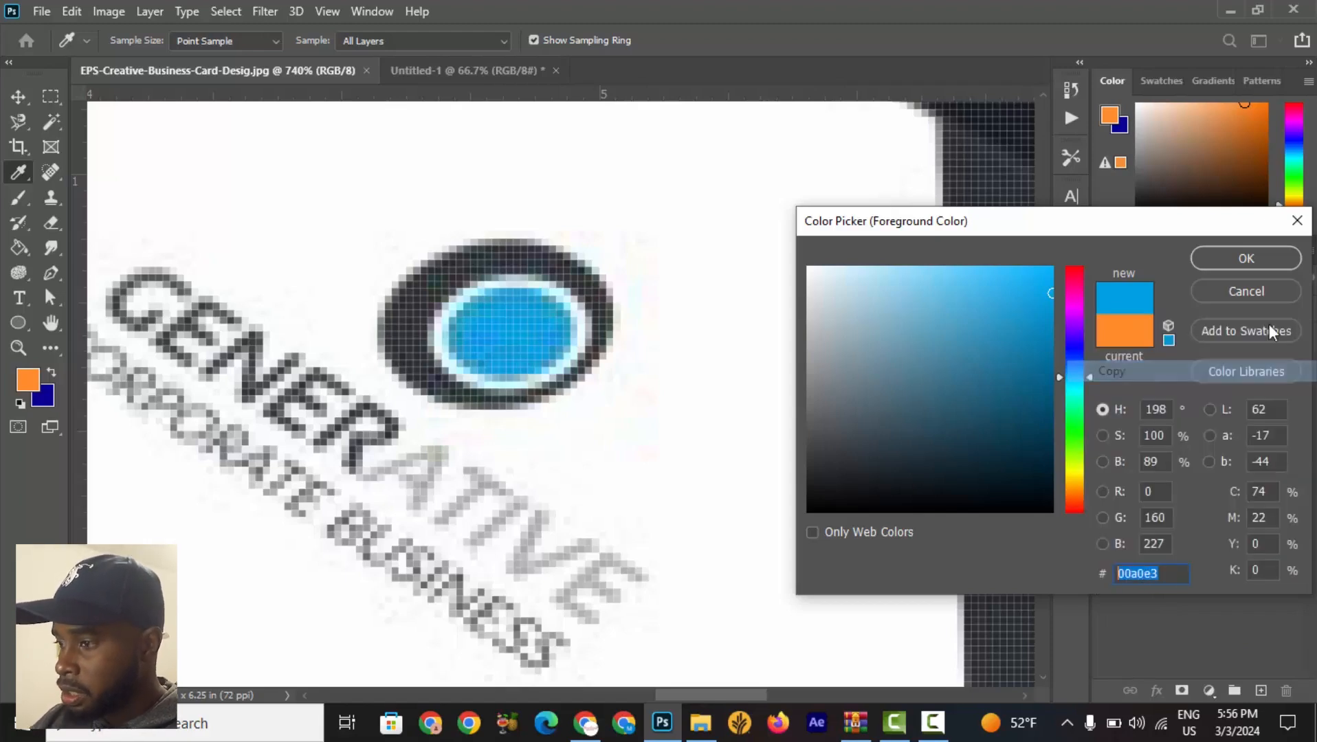
pyautogui.click(1263, 255)
pyautogui.press('v')
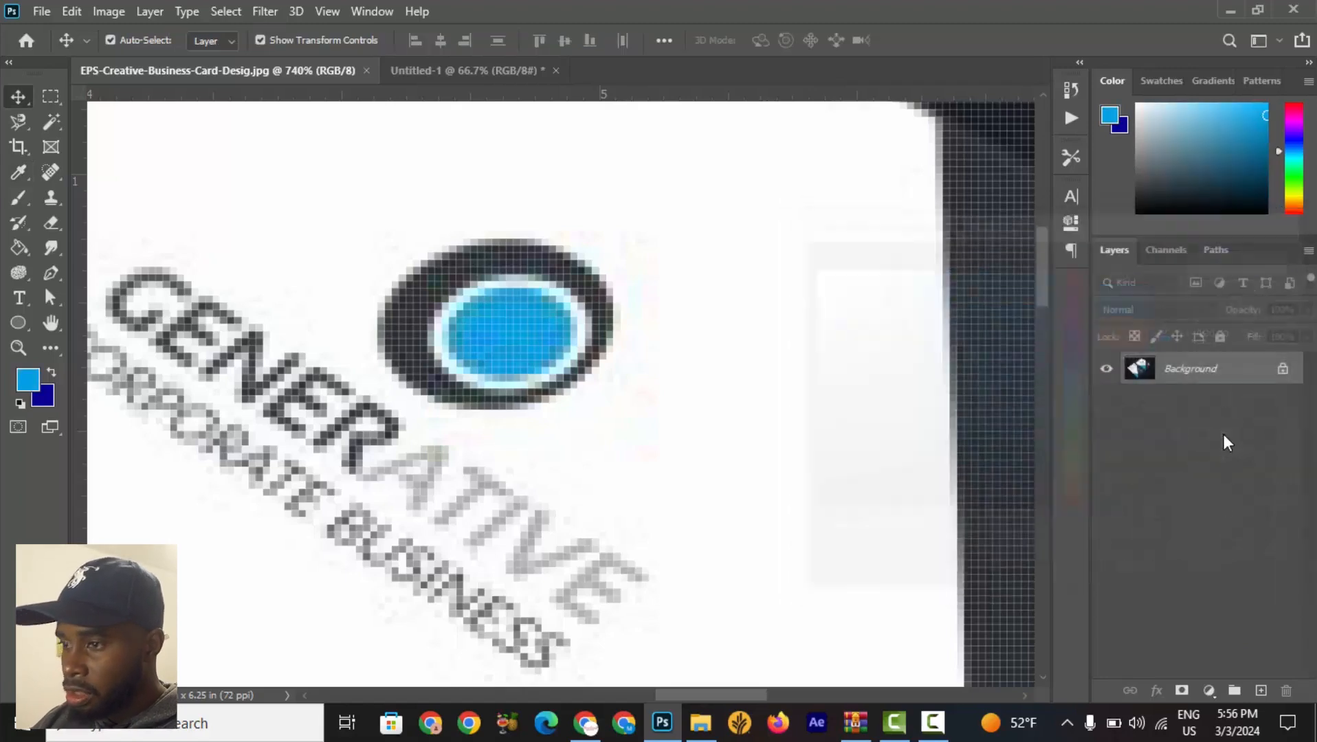
# Set the top circle copy's fill to the sampled blue 00a0e3.
pyautogui.click(467, 71)
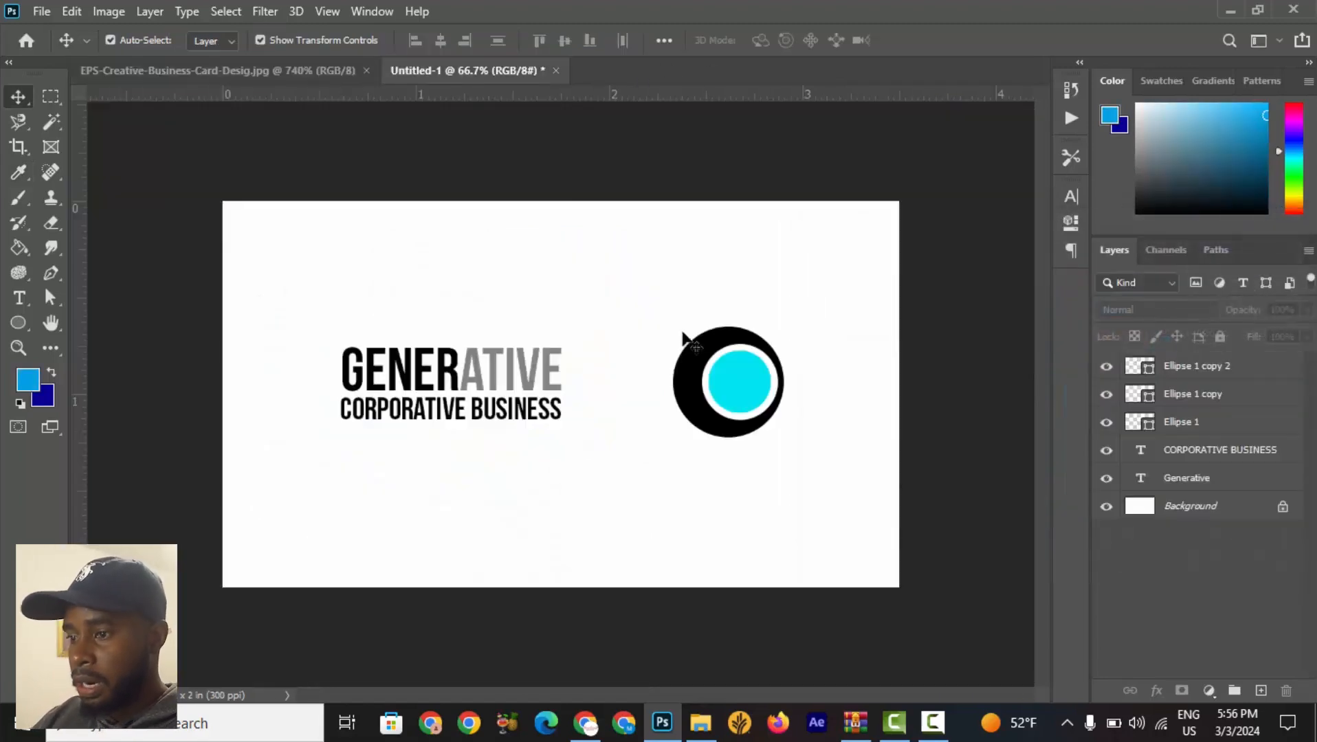
pyautogui.click(748, 390)
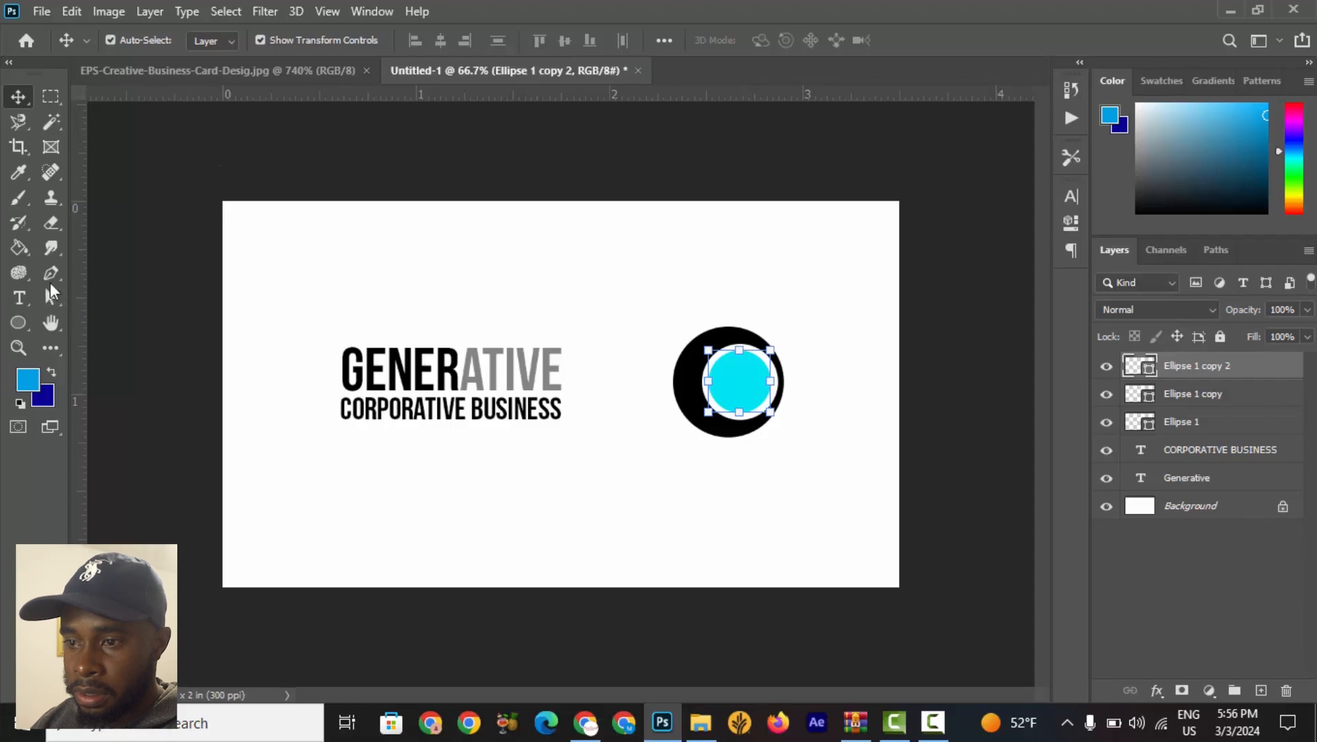
pyautogui.click(23, 320)
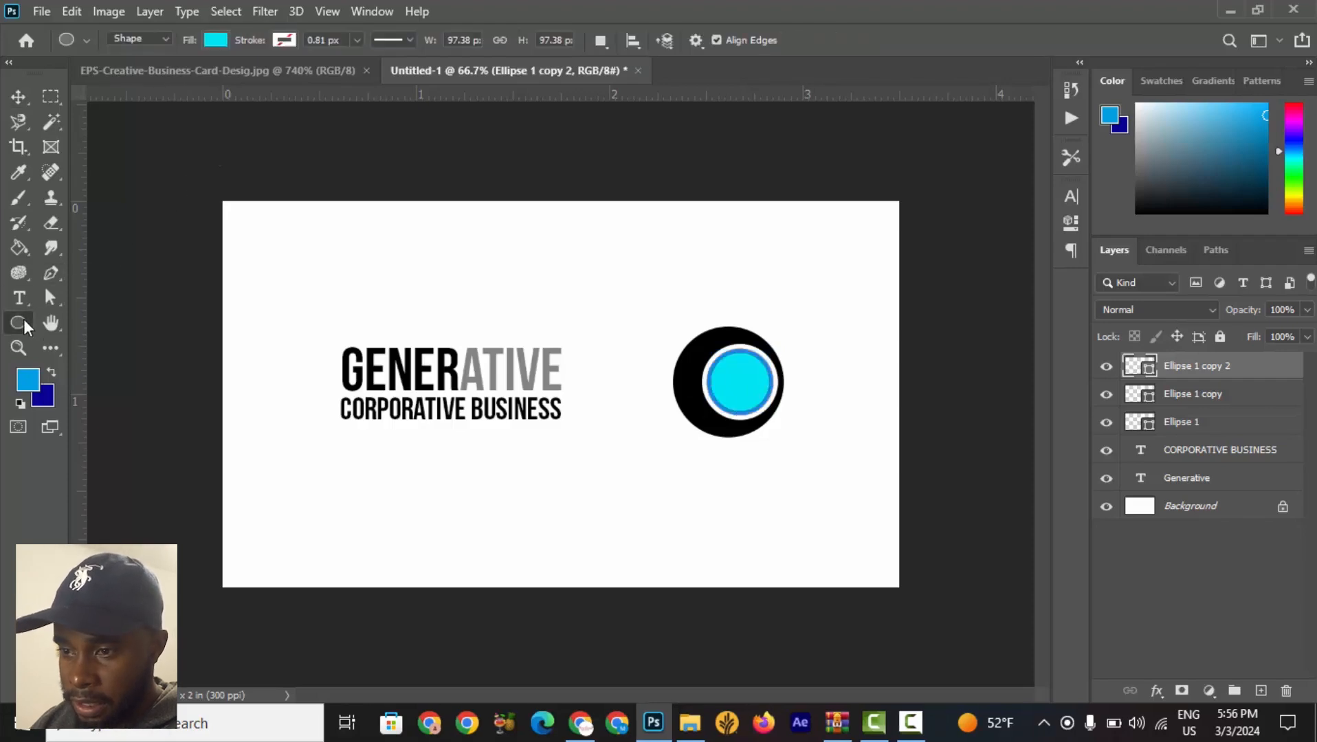
pyautogui.click(215, 43)
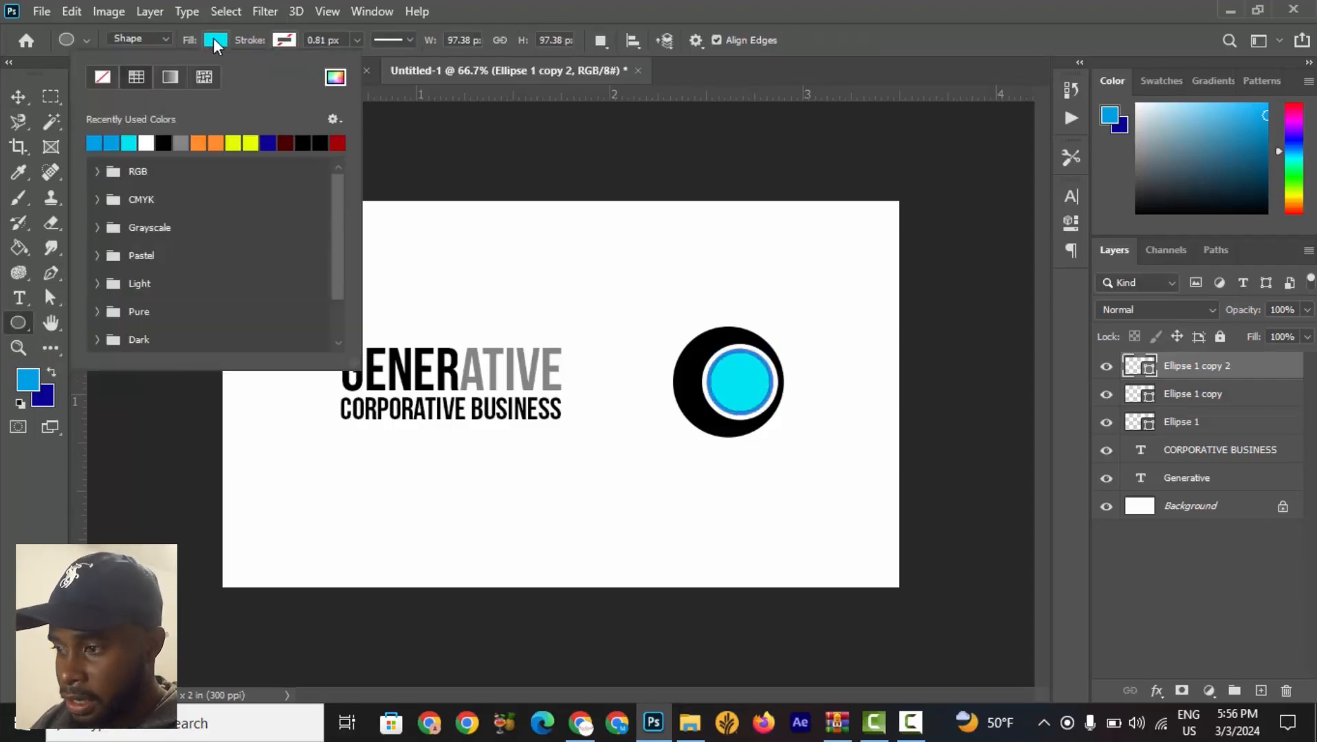
pyautogui.click(215, 42)
pyautogui.click(215, 42)
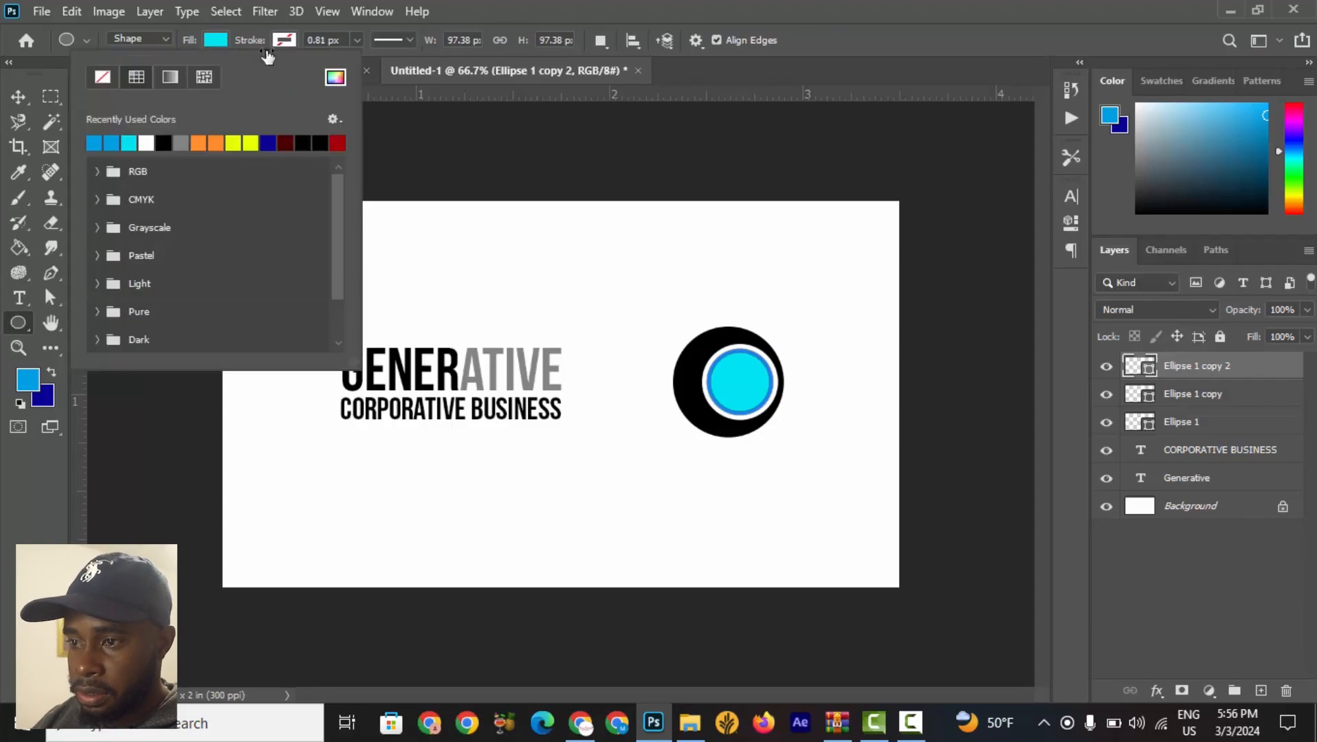
pyautogui.click(336, 77)
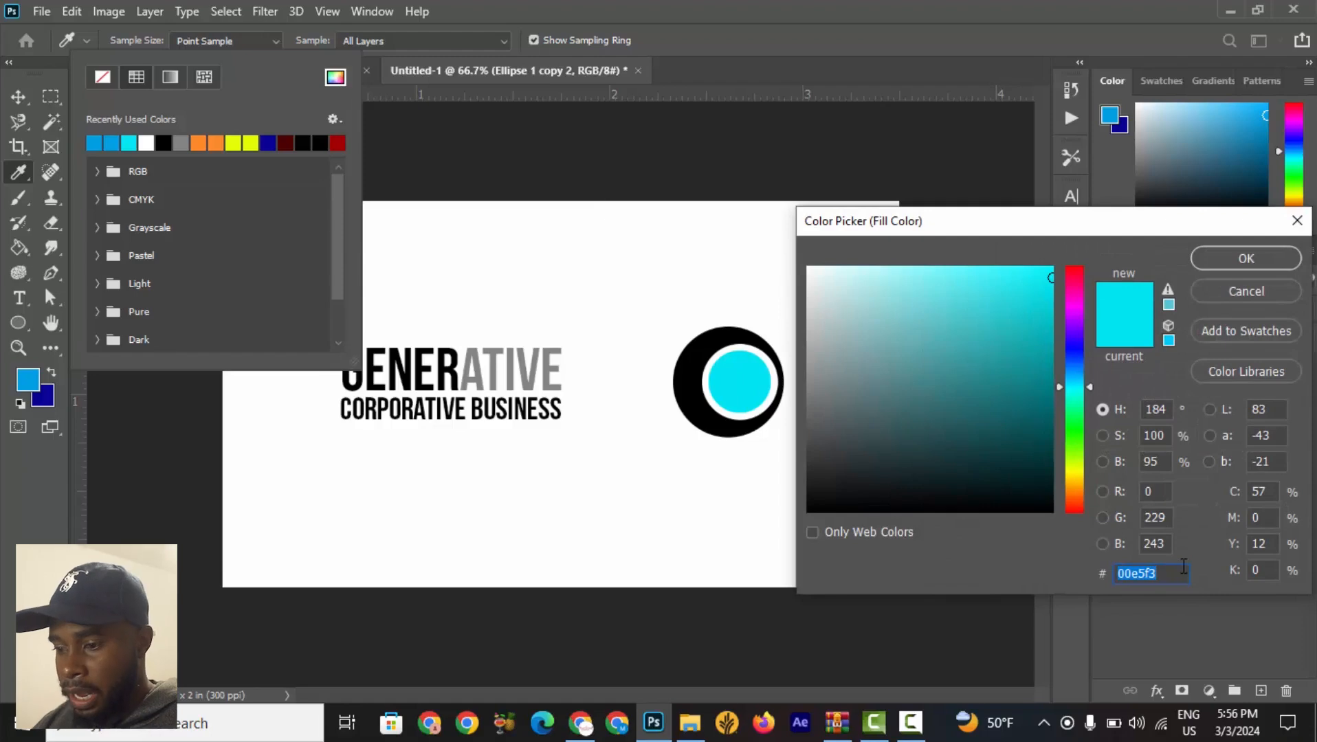
pyautogui.hotkey('ctrl', 'v')
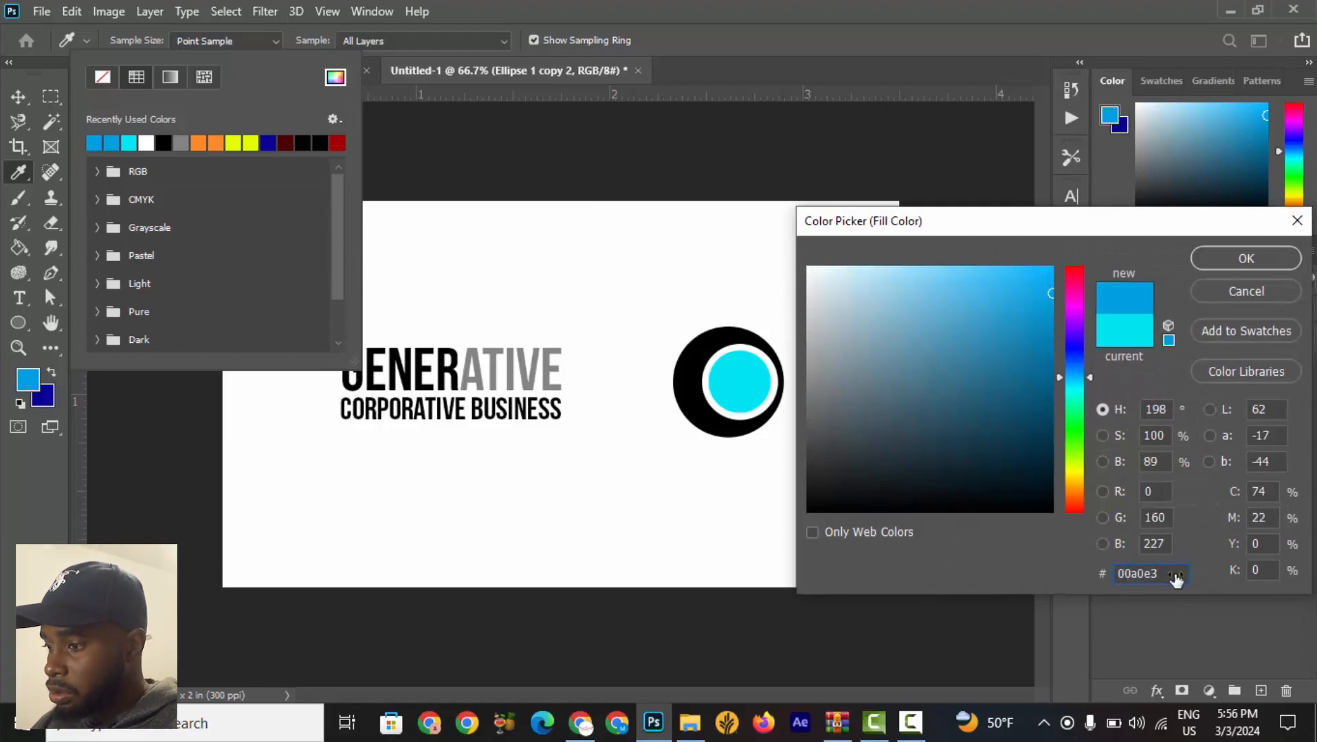
pyautogui.rightClick(1175, 577)
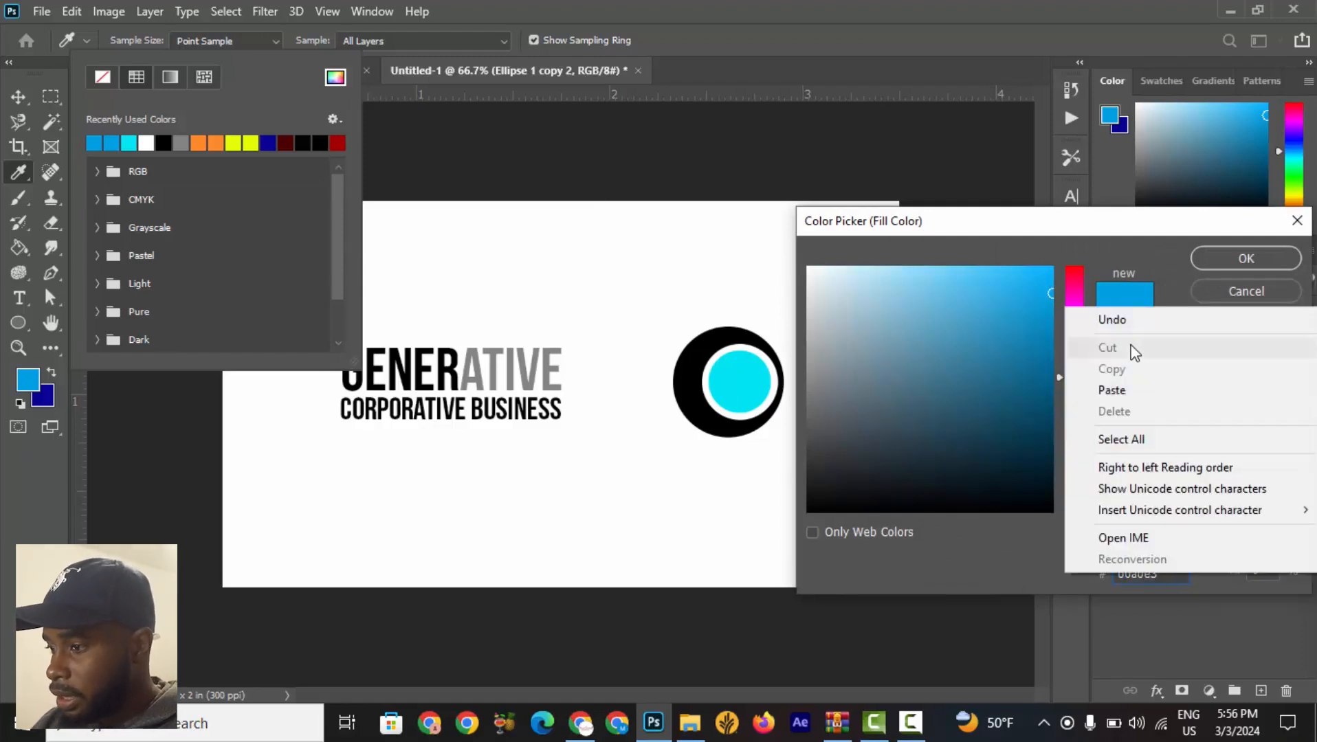
pyautogui.click(1138, 274)
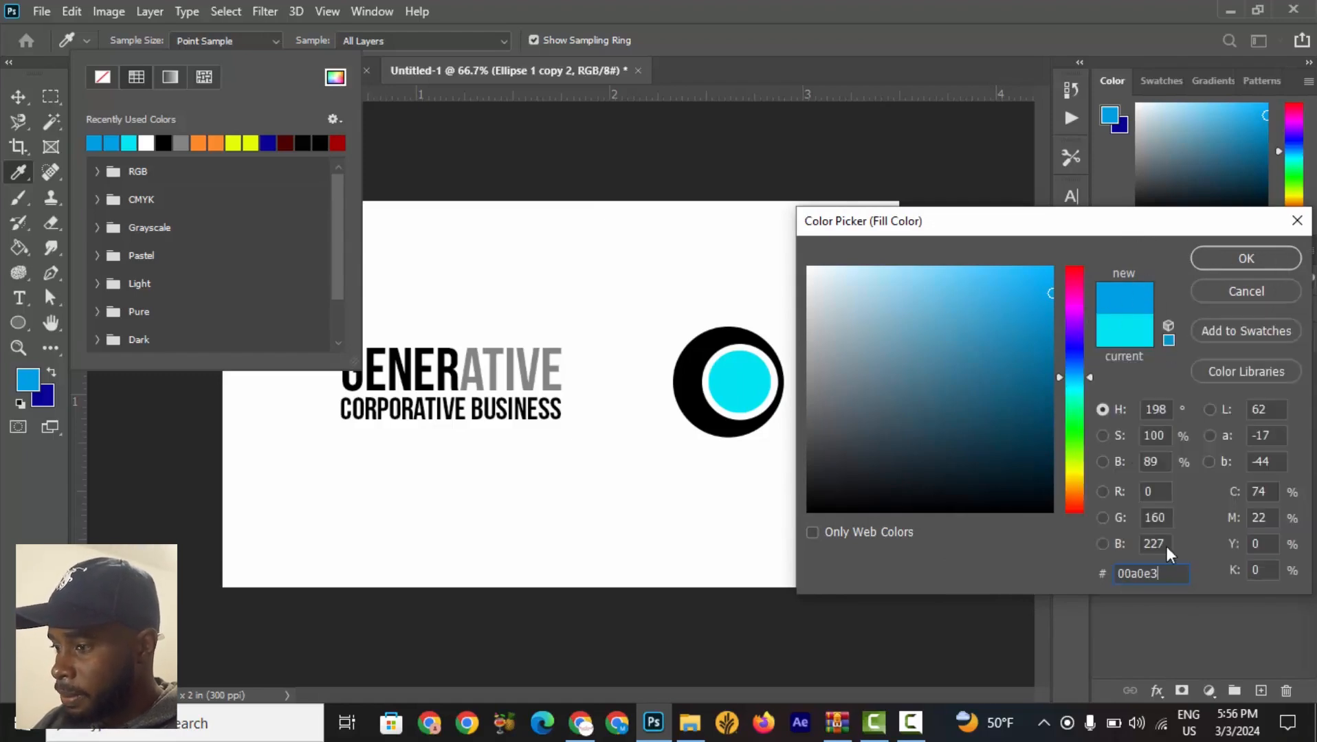
pyautogui.click(1246, 260)
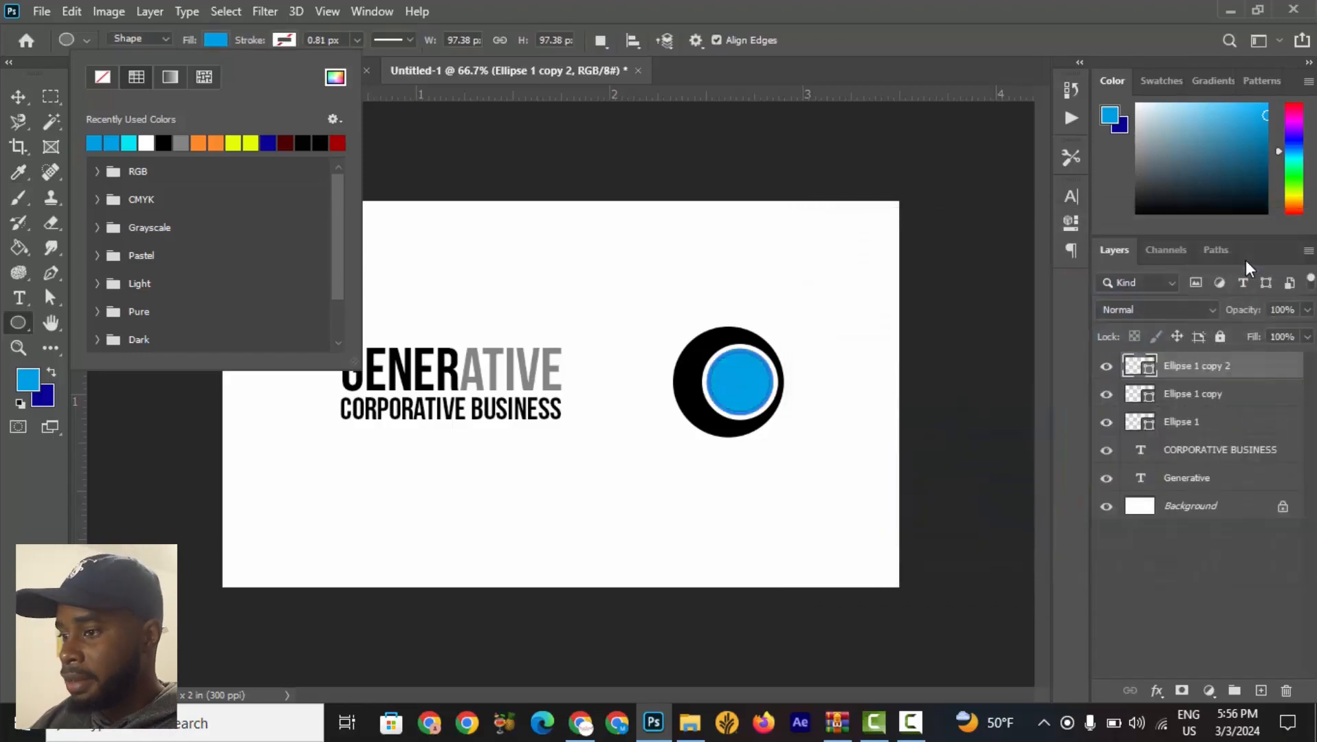
# Zoom in on the ring icon to inspect how the blue circle sits inside the white ring.
pyautogui.click(18, 96)
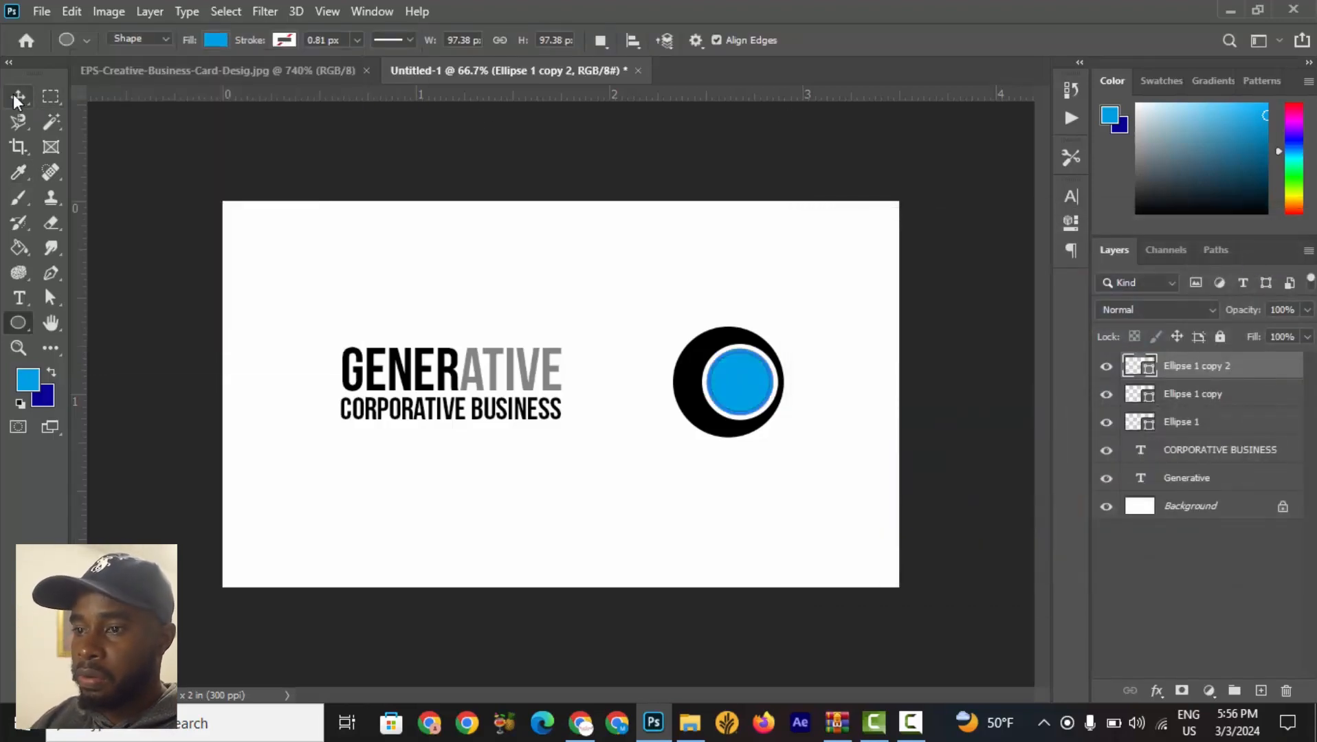
pyautogui.click(649, 187)
pyautogui.scroll(5, 835, 389)
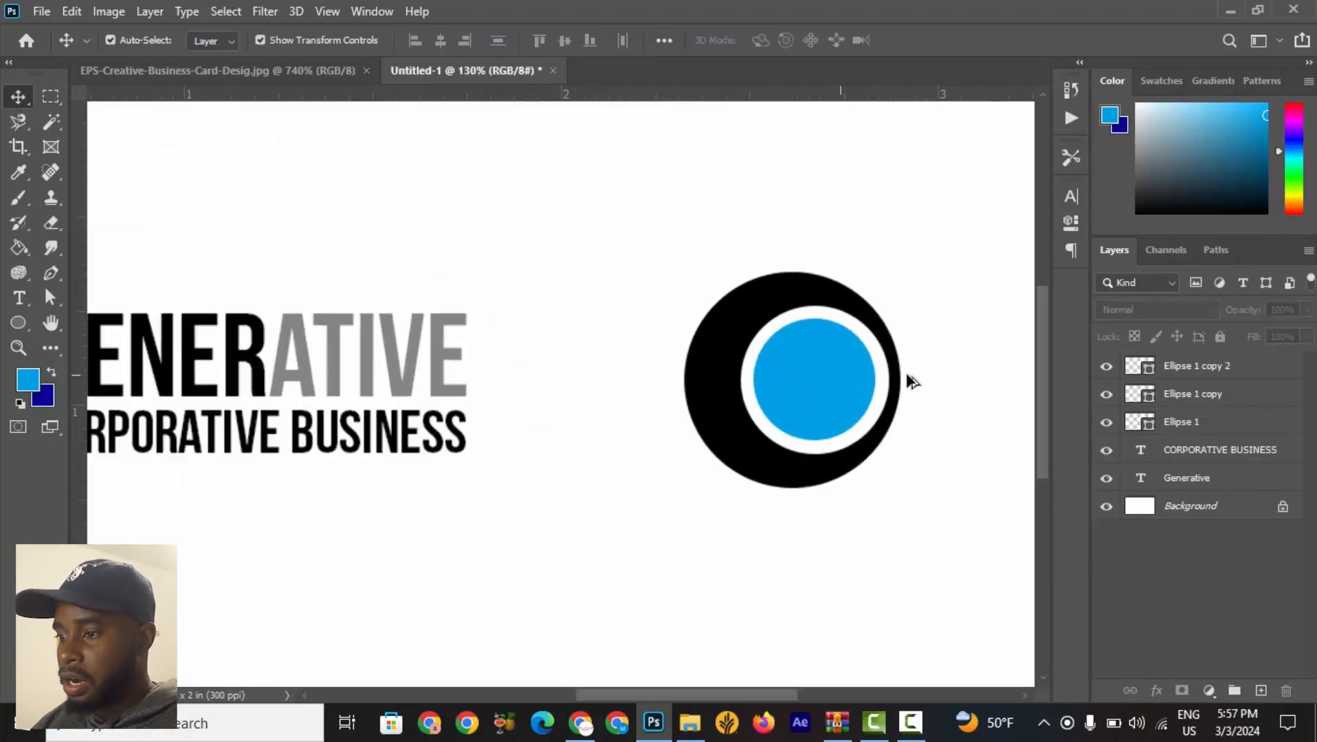
pyautogui.scroll(2, 715, 380)
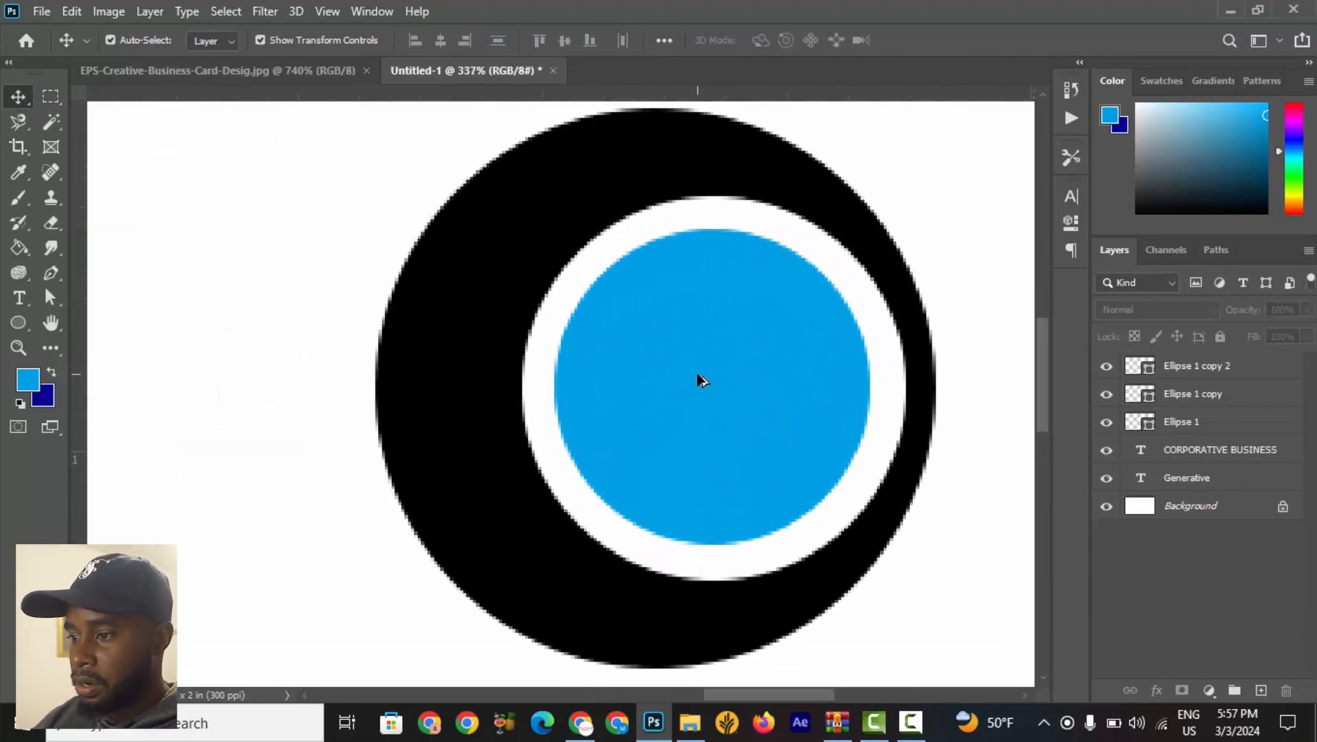
pyautogui.click(697, 375)
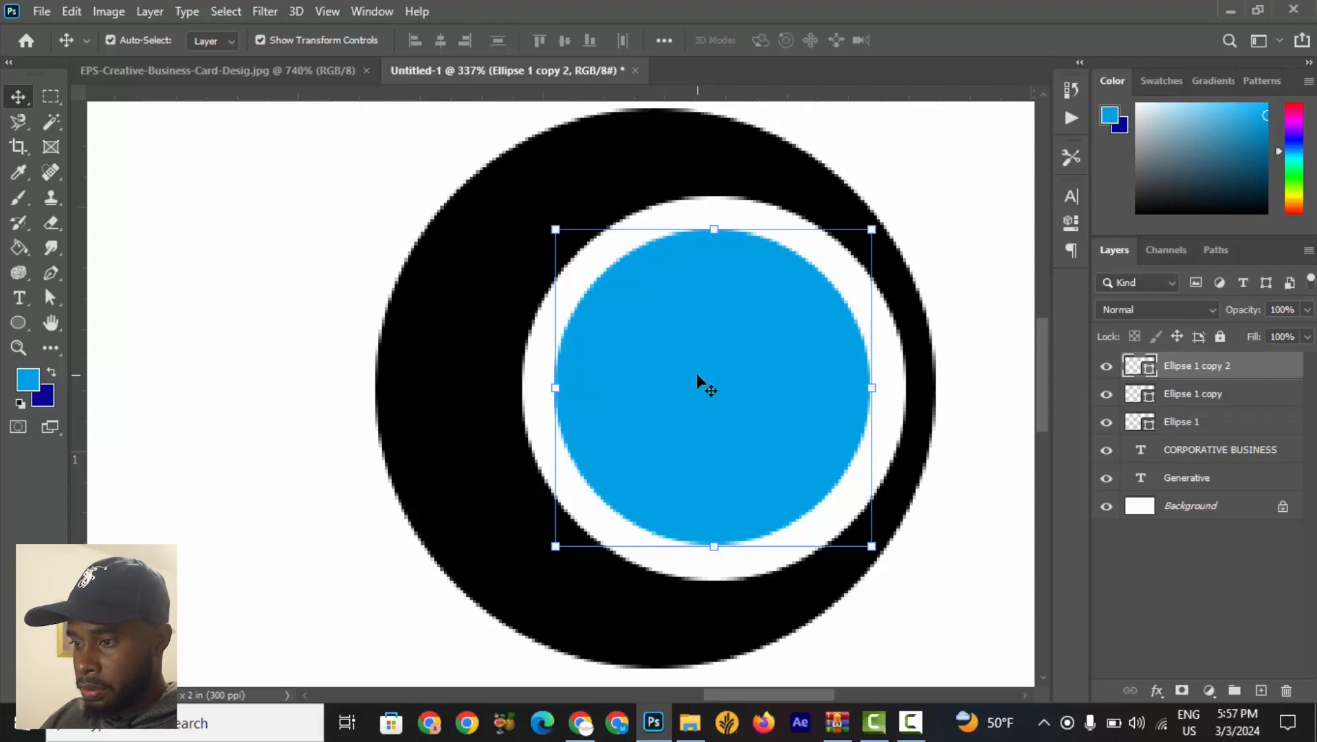
pyautogui.click(1041, 227)
pyautogui.scroll(-10, 836, 389)
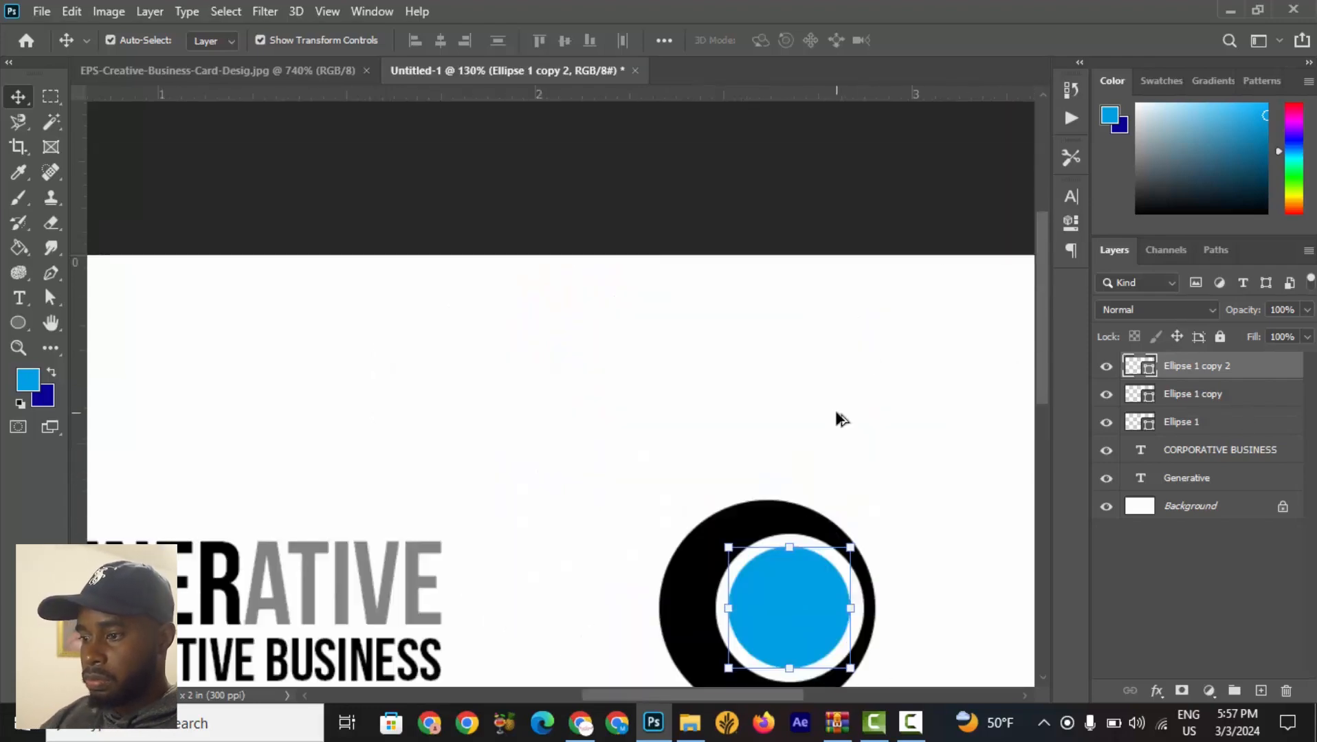
pyautogui.scroll(-3, 842, 419)
pyautogui.click(887, 443)
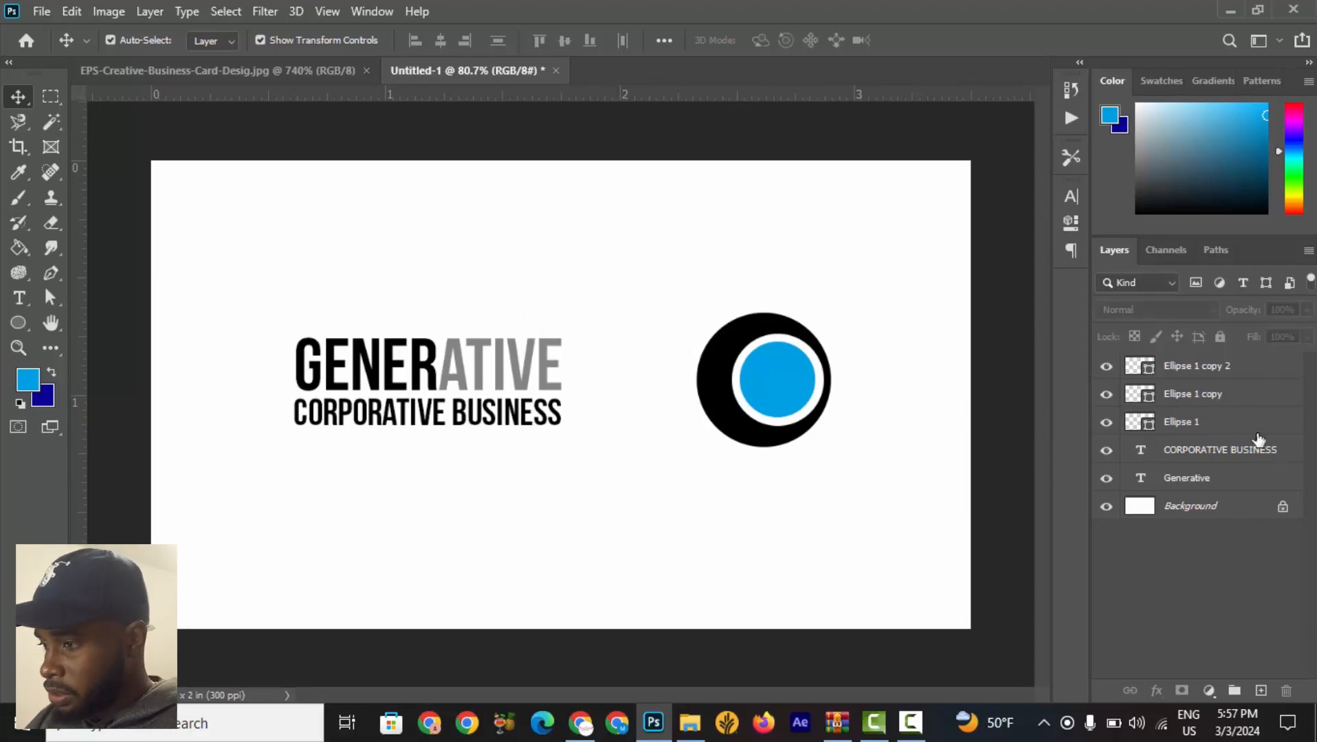
# Group the three ellipse layers together and name the group LOGO.
pyautogui.click(1196, 427)
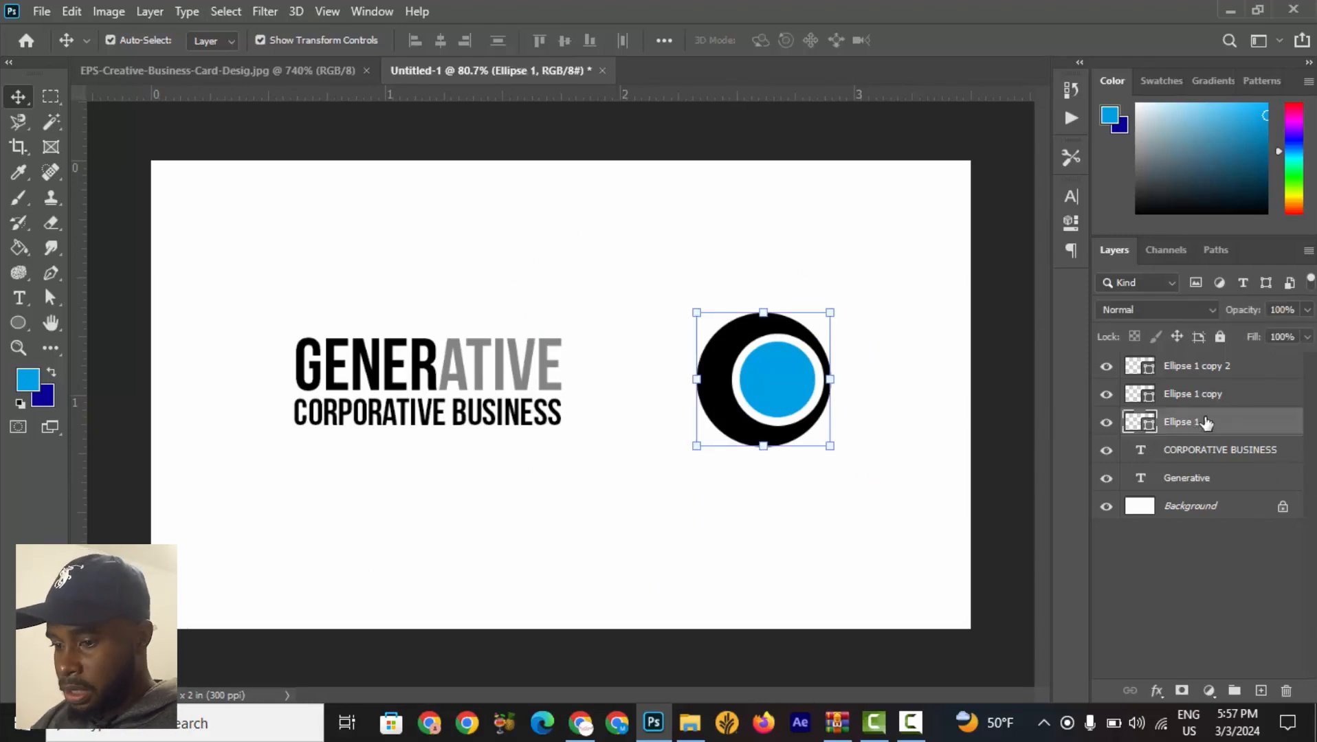
pyautogui.keyDown('shift'); pyautogui.click(1216, 373); pyautogui.keyUp('shift')
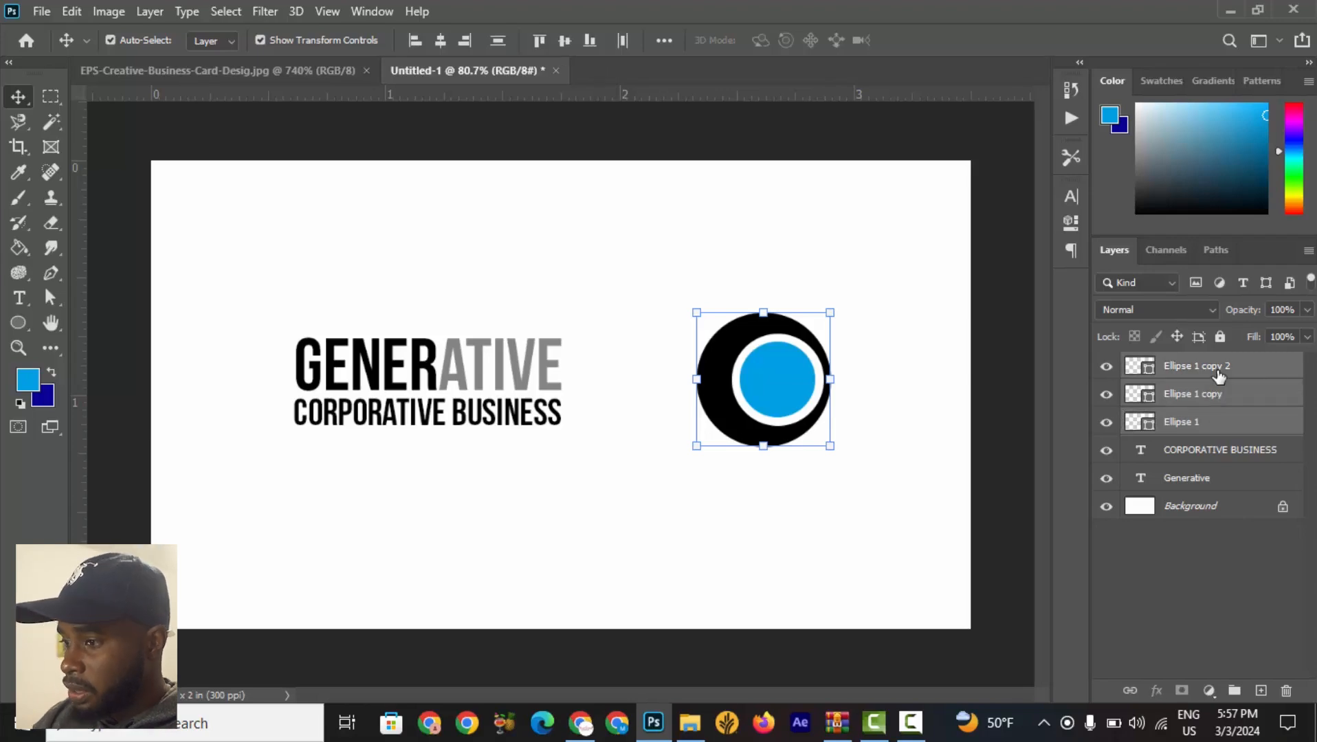
pyautogui.rightClick(1218, 374)
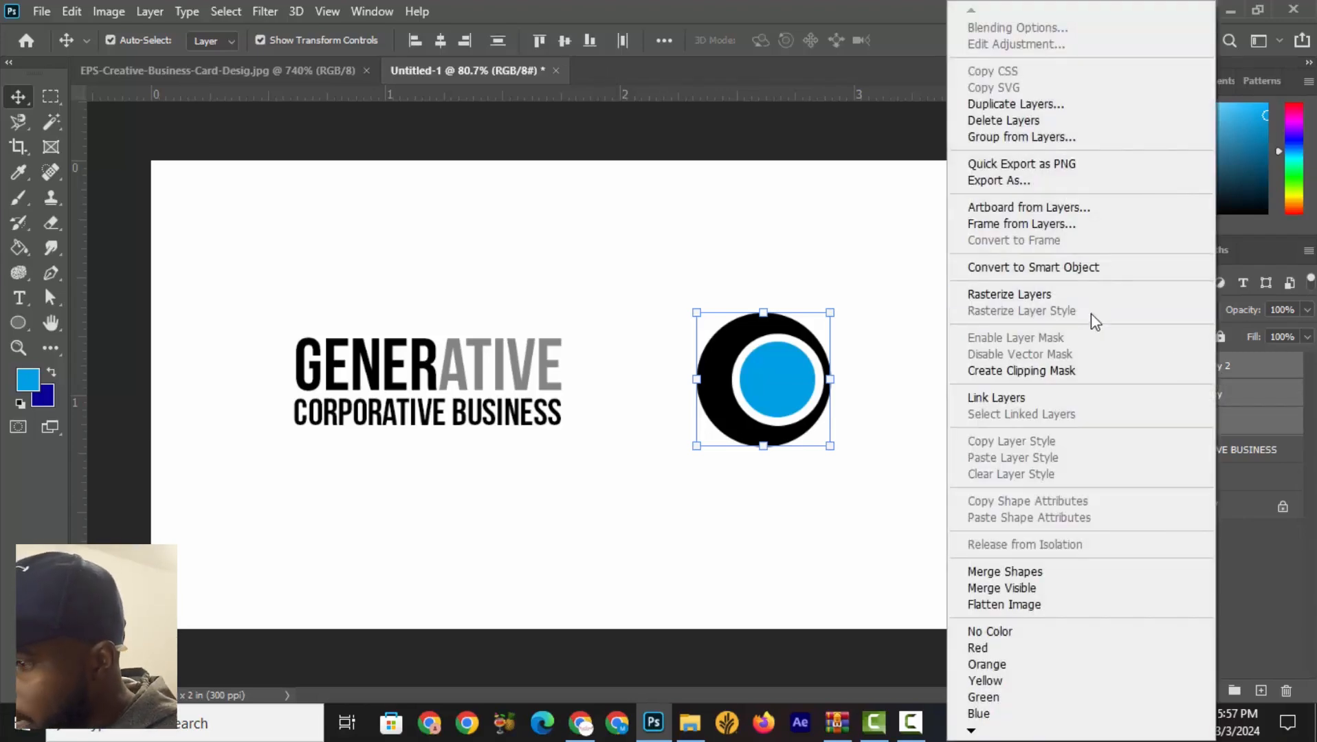
pyautogui.rightClick(1265, 364)
pyautogui.rightClick(1269, 365)
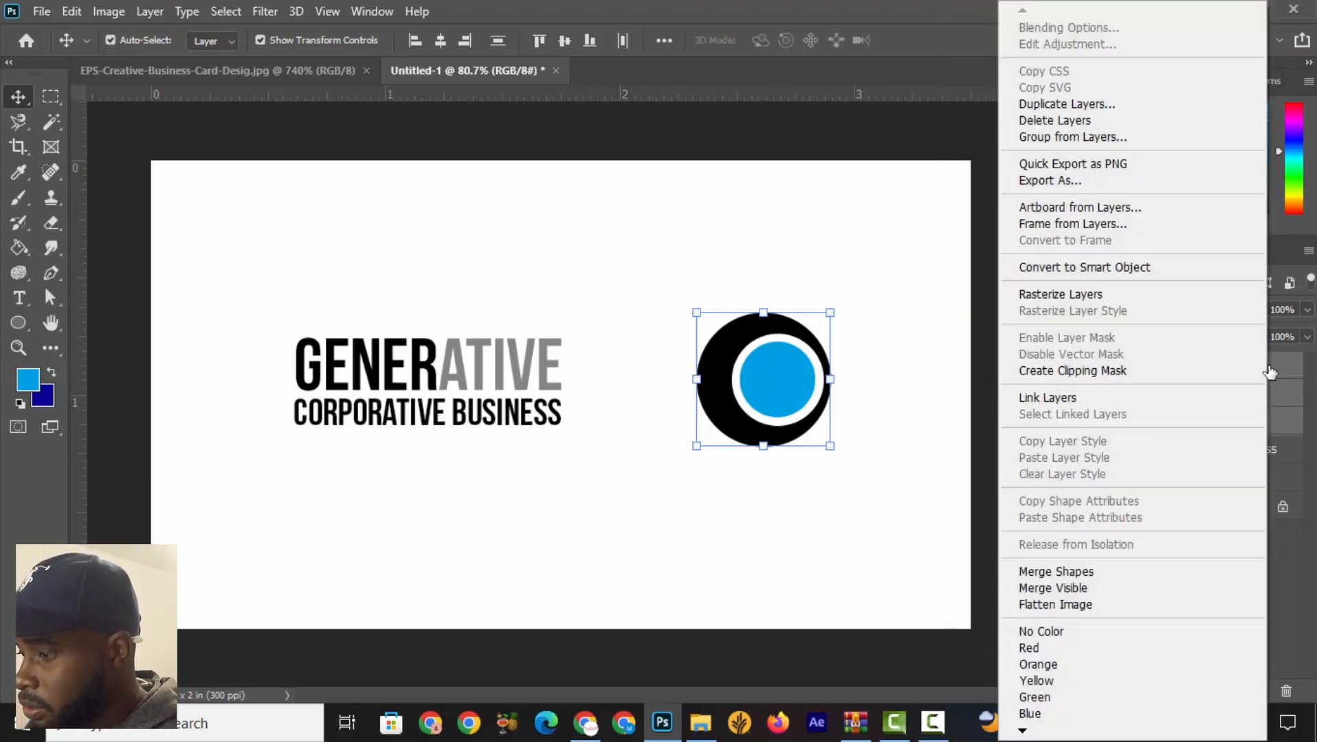
pyautogui.click(1312, 645)
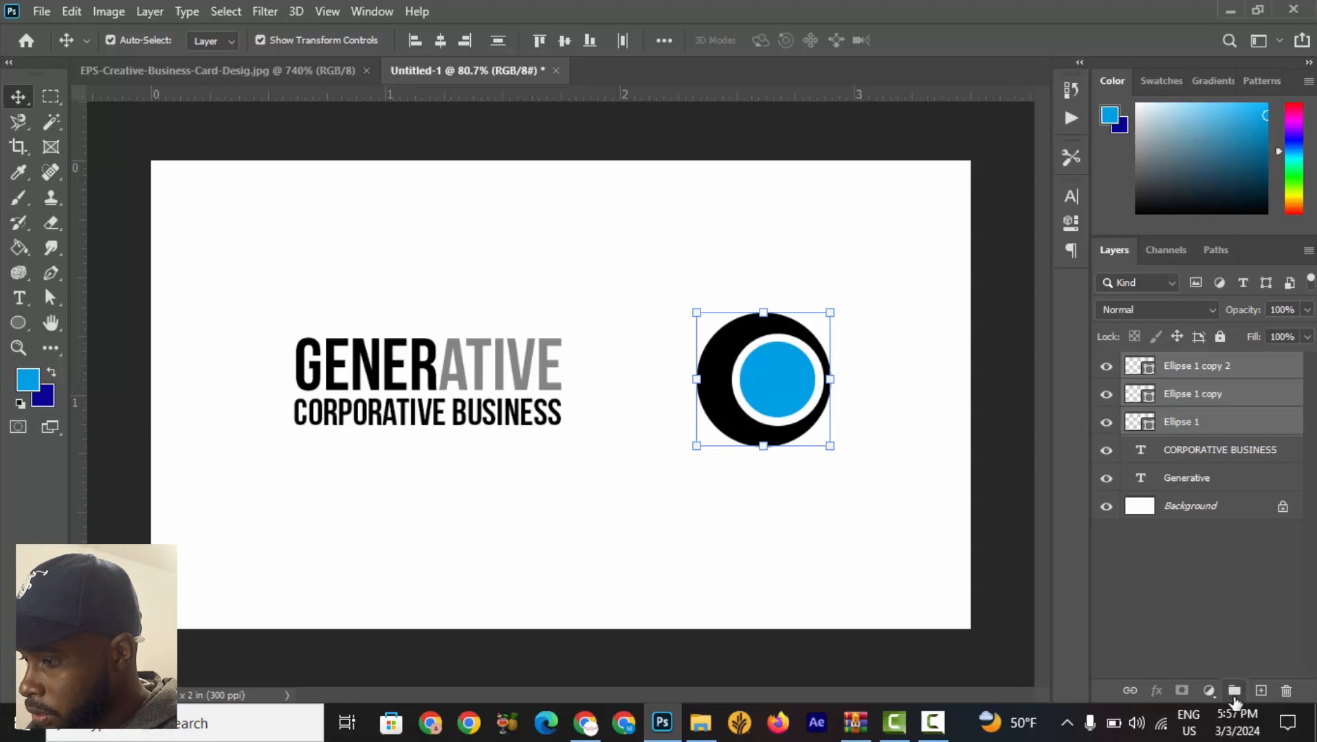
pyautogui.click(1234, 694)
pyautogui.doubleClick(1183, 370)
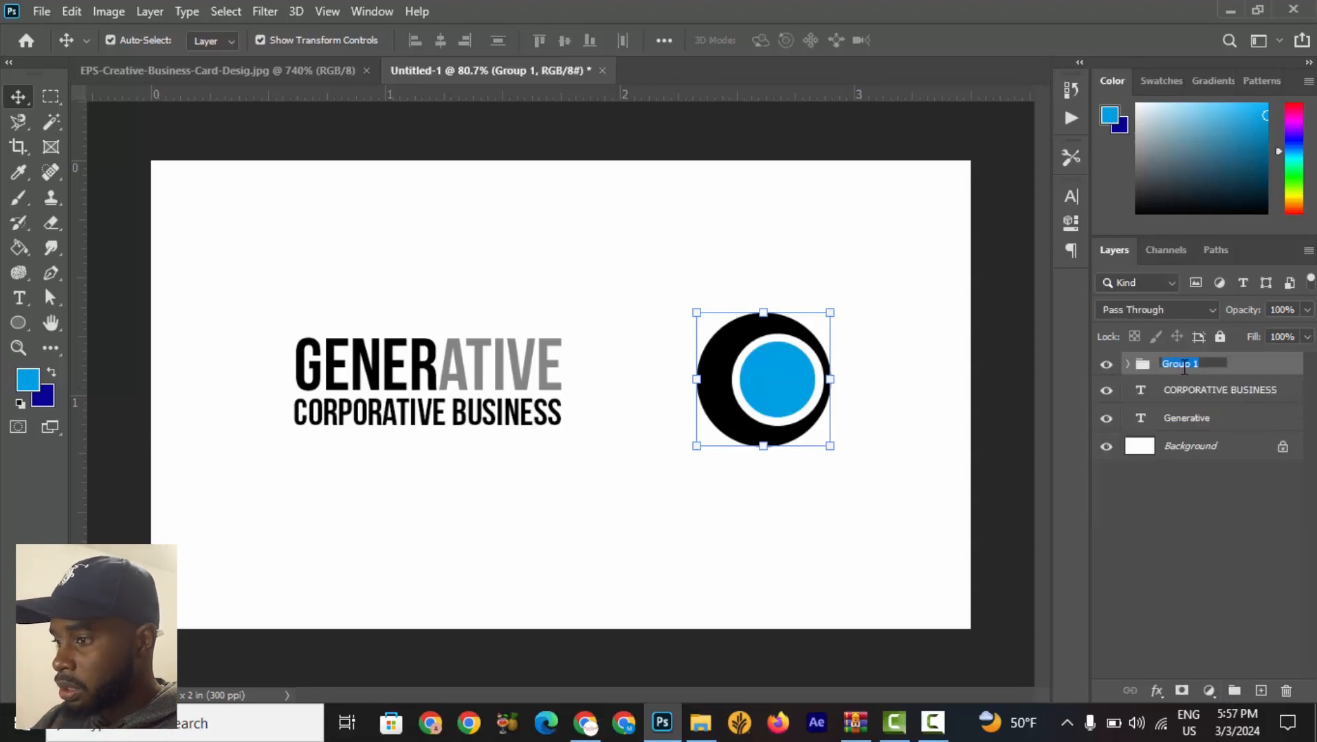
pyautogui.write('LOGO')
pyautogui.press('Return')
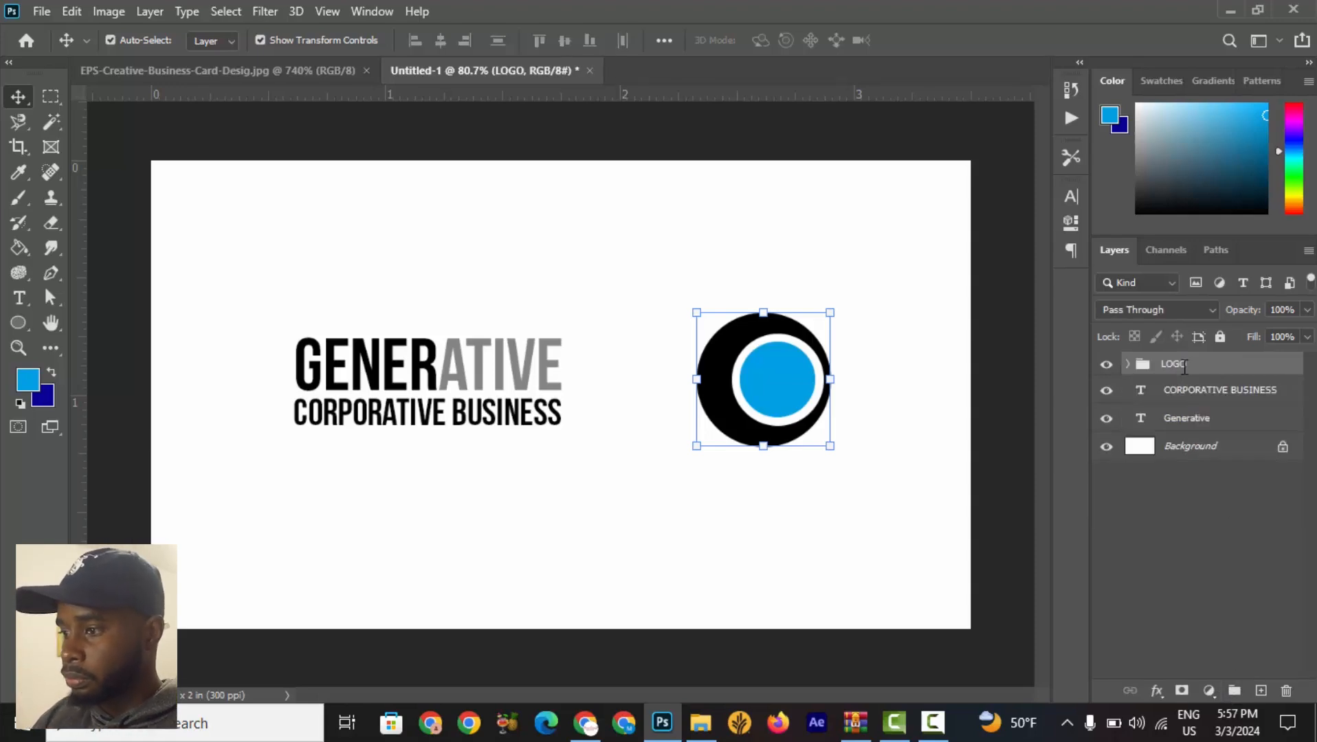
# Toggle the LOGO group's visibility and expand it to check which layers it contains.
pyautogui.click(1104, 366)
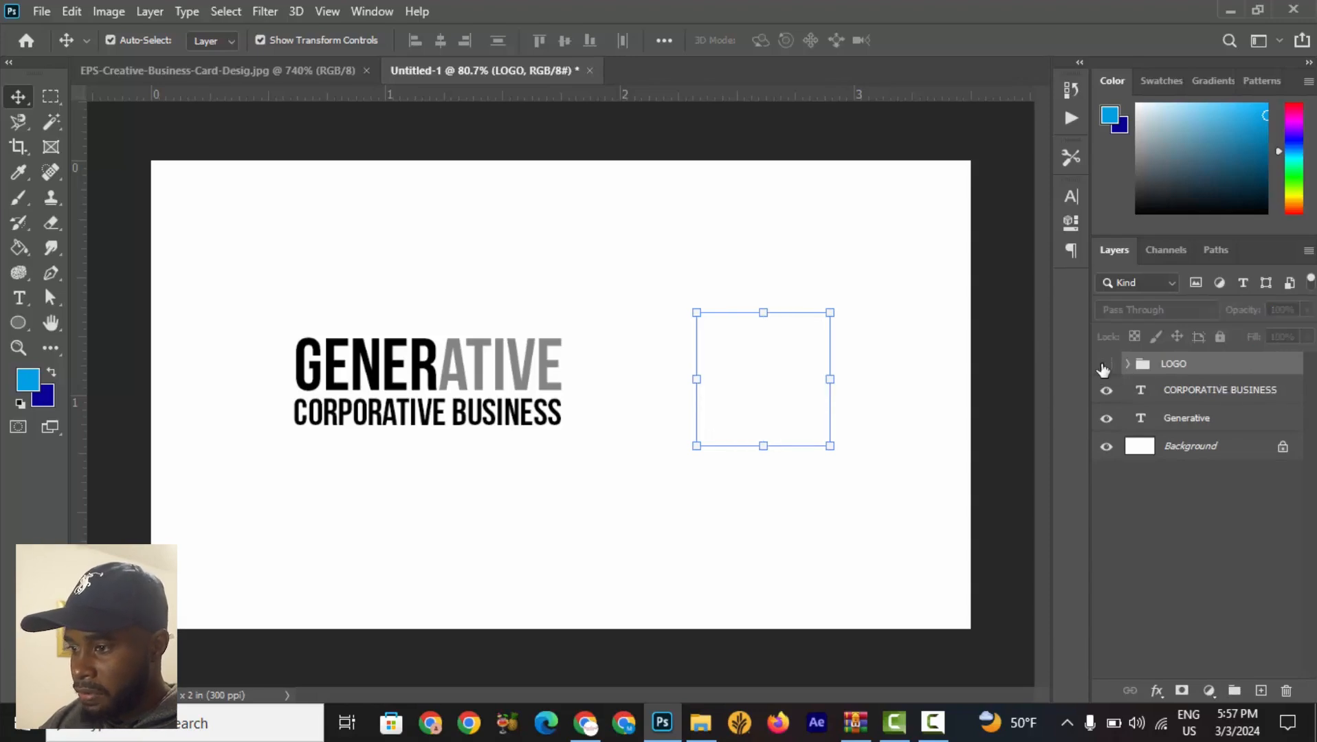
pyautogui.click(1103, 367)
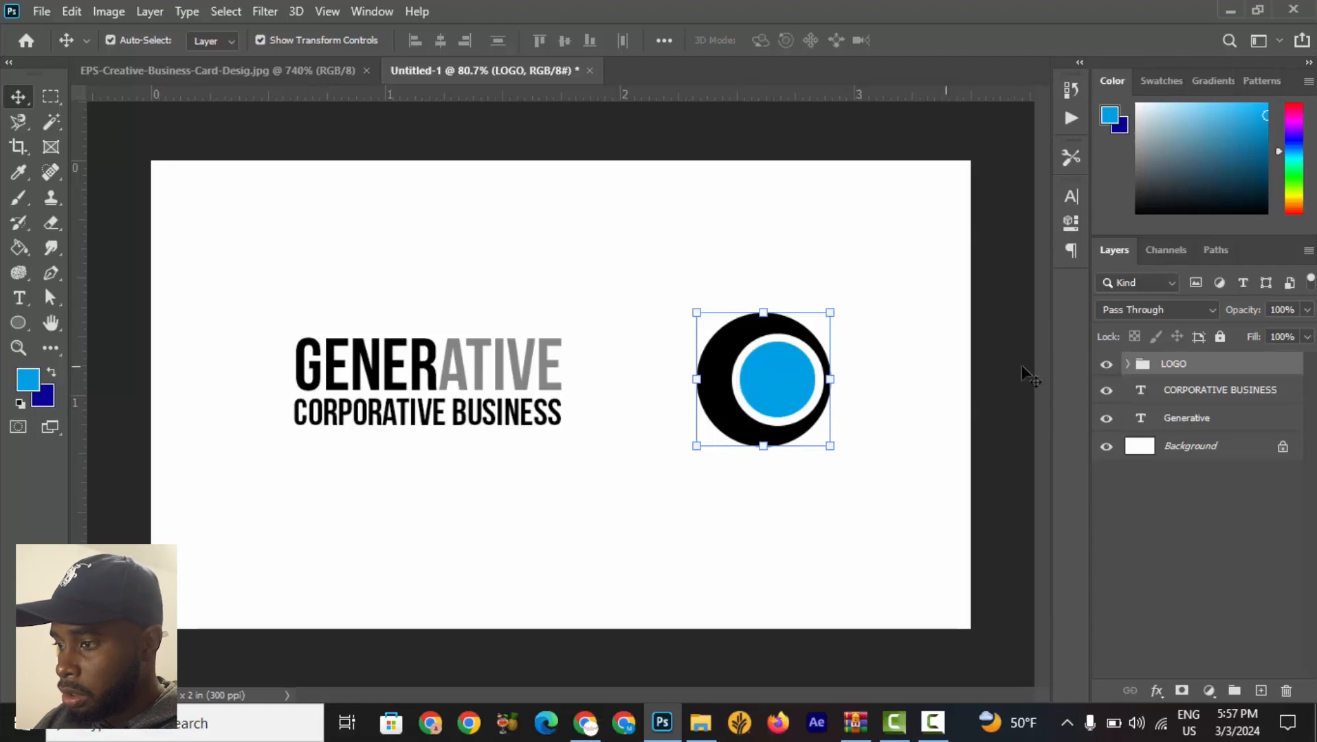
pyautogui.moveTo(776, 373)
pyautogui.mouseDown()
pyautogui.moveTo(725, 341)
pyautogui.moveTo(468, 314)
pyautogui.moveTo(771, 366)
pyautogui.moveTo(657, 299)
pyautogui.moveTo(365, 309)
pyautogui.moveTo(775, 452)
pyautogui.moveTo(797, 368)
pyautogui.moveTo(756, 369)
pyautogui.moveTo(770, 369)
pyautogui.mouseUp()
pyautogui.click(884, 272)
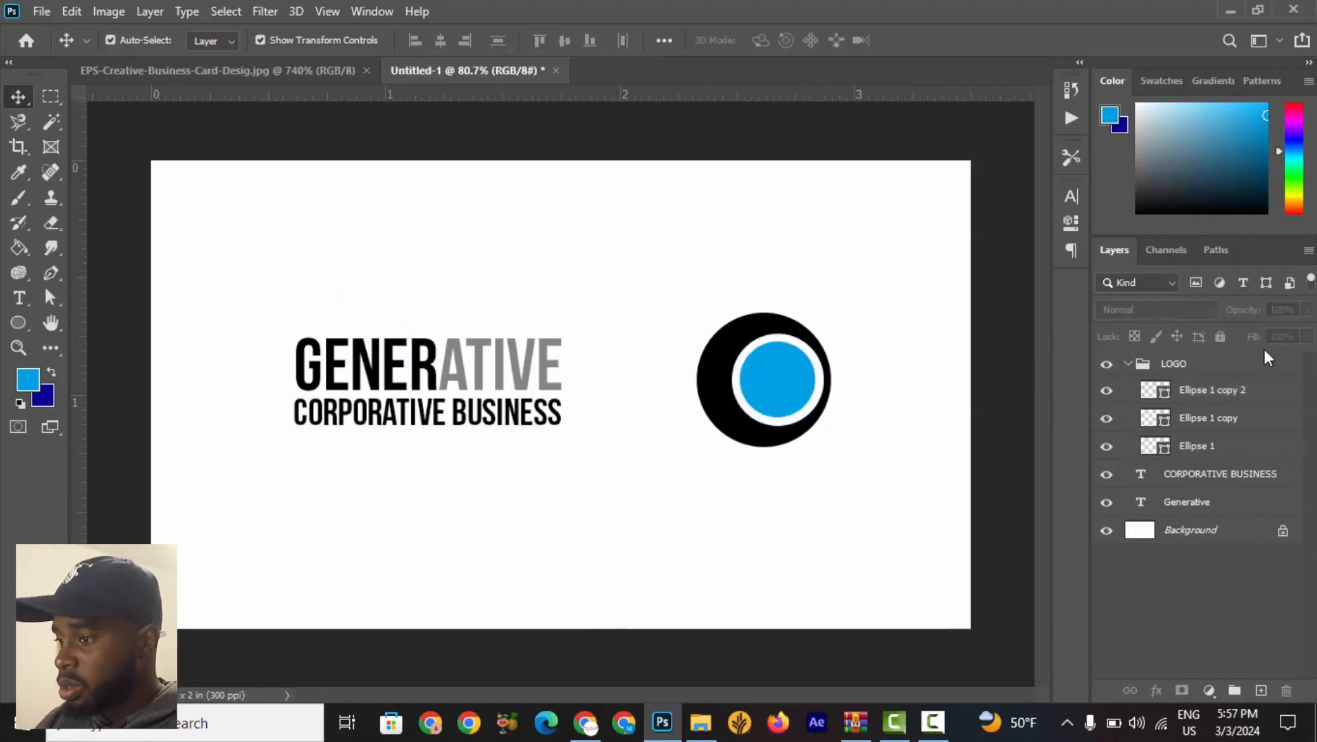
pyautogui.click(1185, 369)
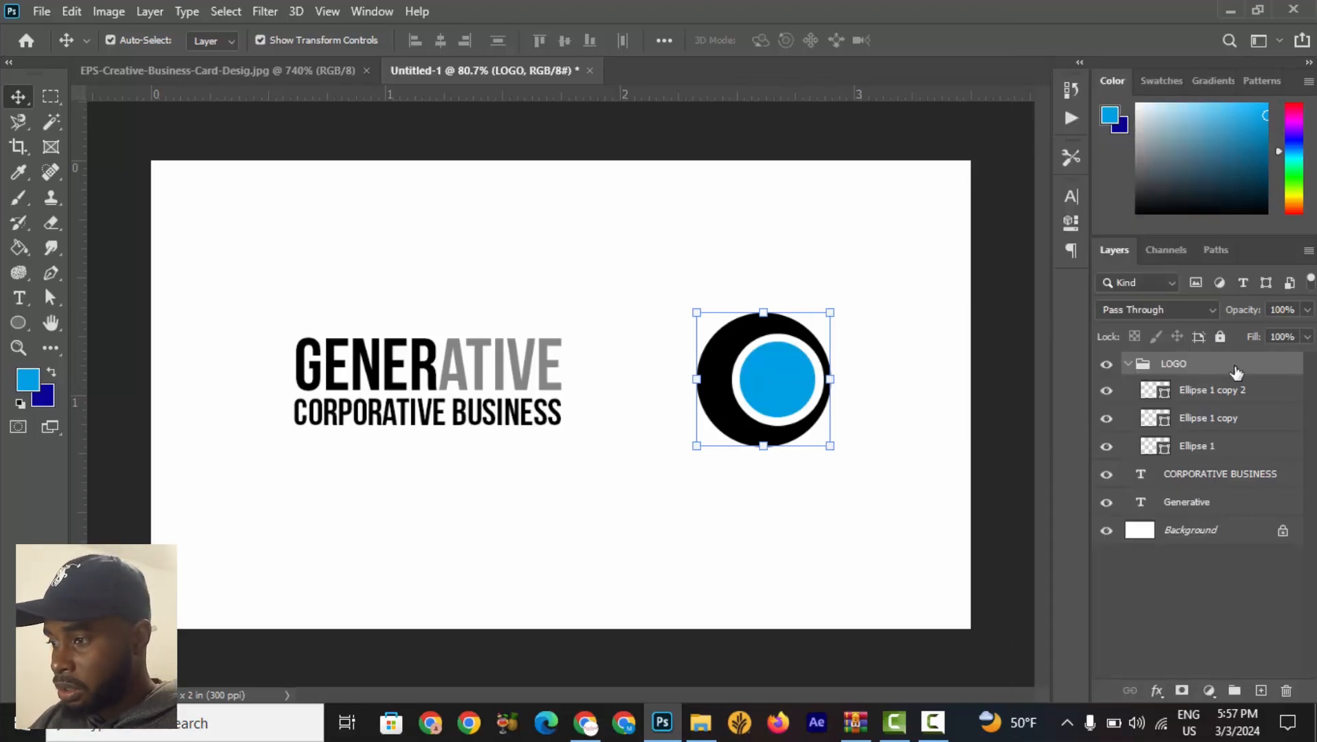
pyautogui.click(1127, 364)
pyautogui.click(1105, 364)
pyautogui.click(1106, 365)
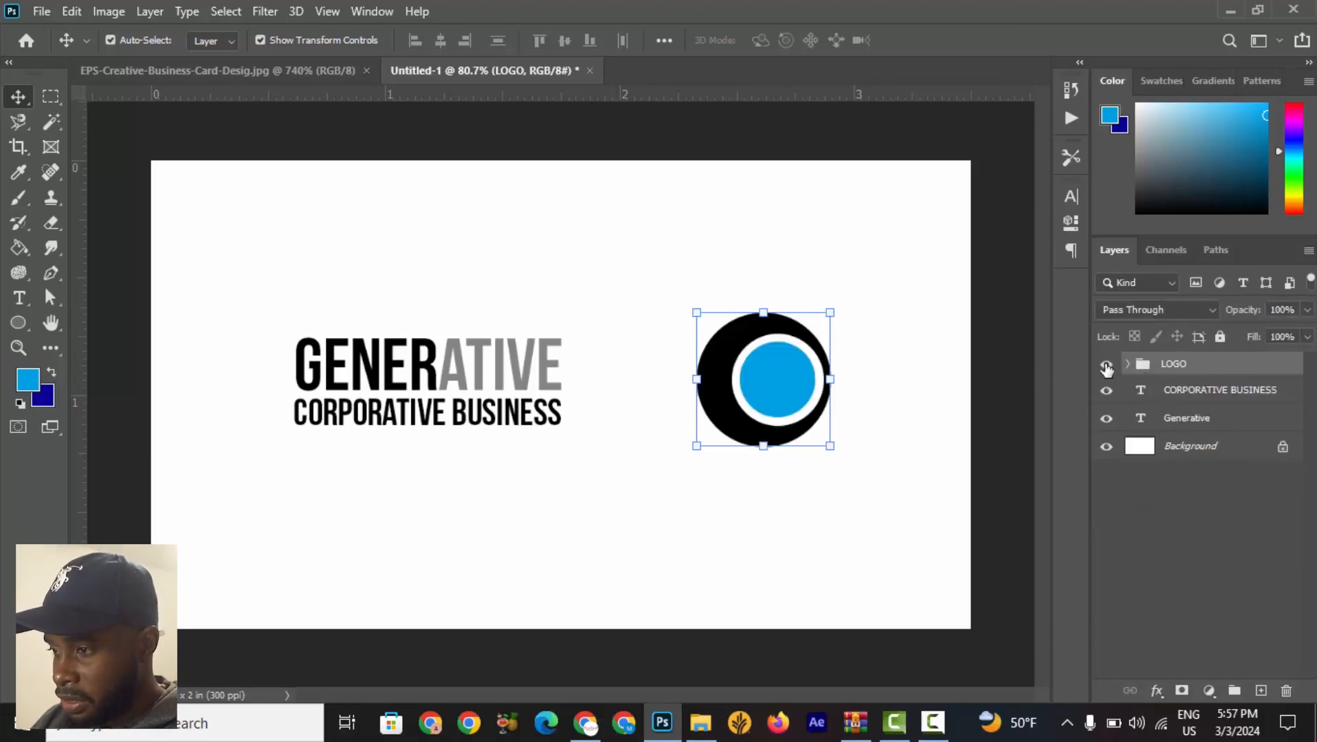
pyautogui.click(1105, 365)
pyautogui.click(1106, 365)
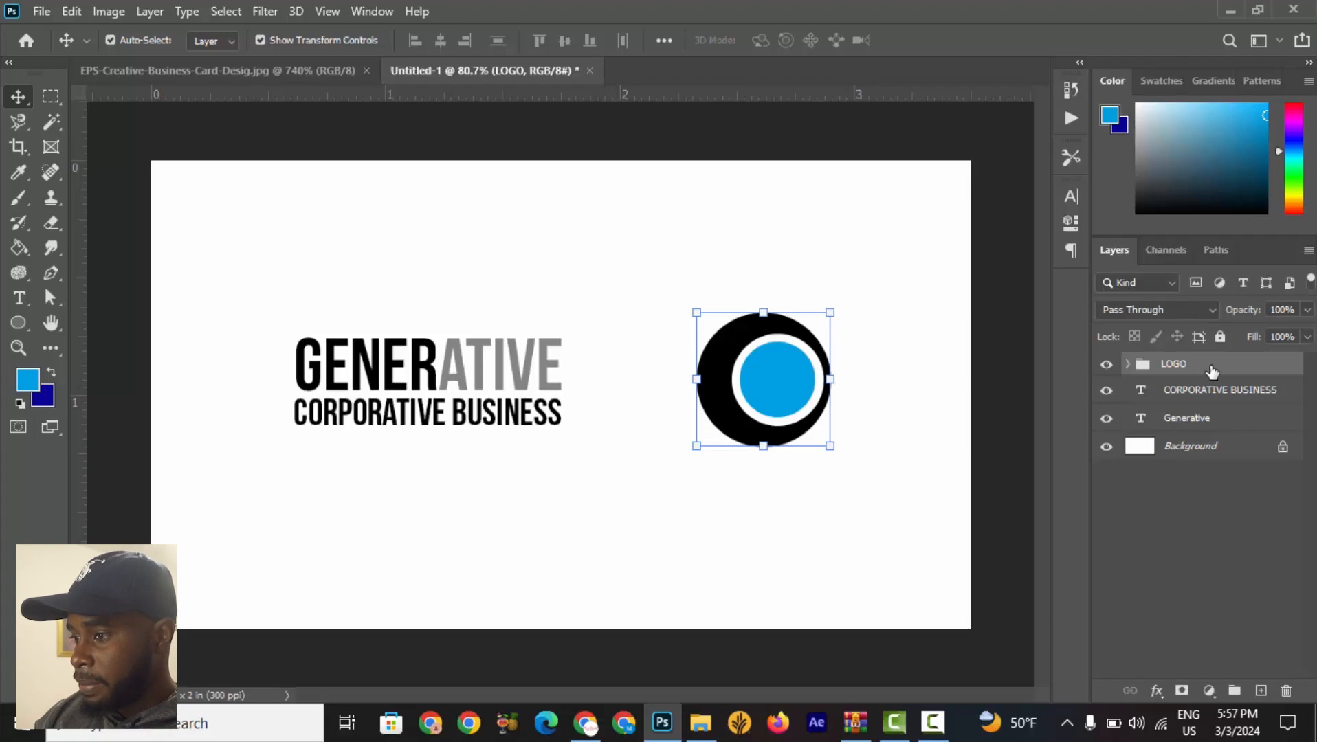
# Convert the LOGO group to a smart object and open its contents to check the ellipse layers.
pyautogui.rightClick(1211, 371)
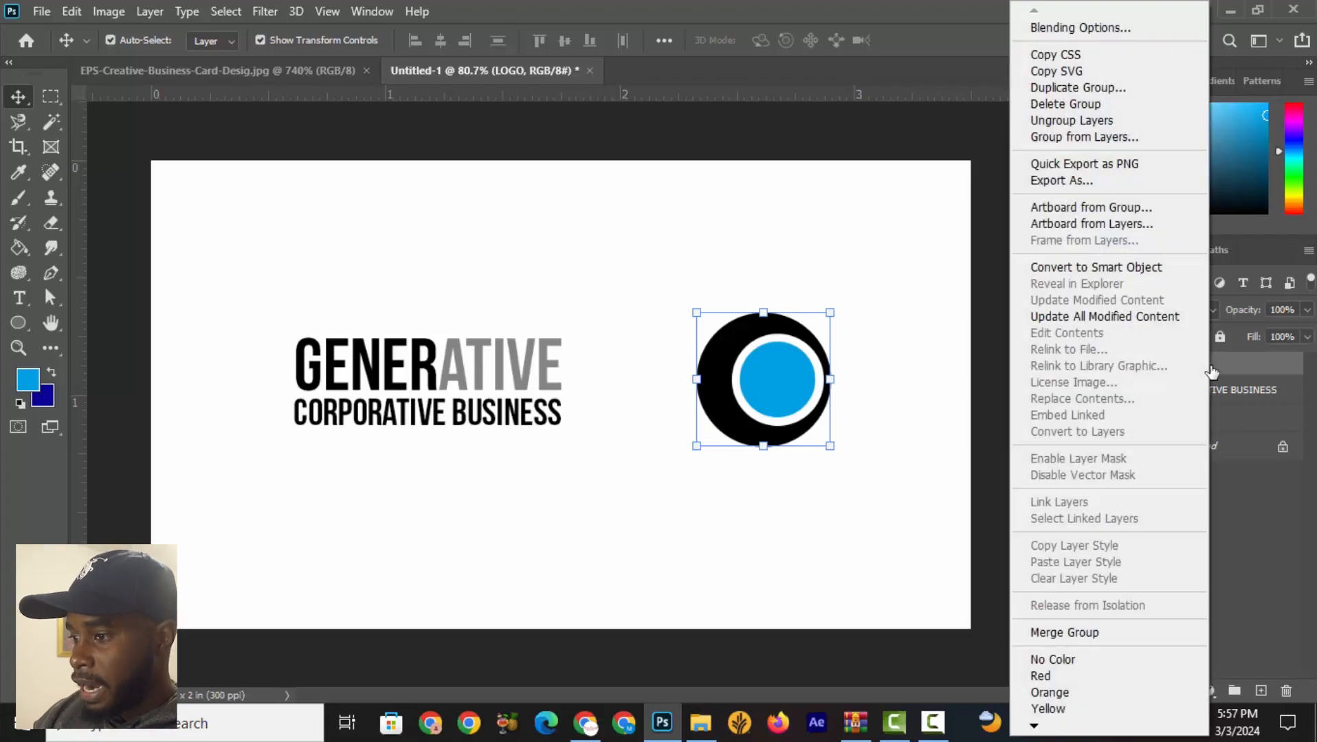
pyautogui.click(1068, 268)
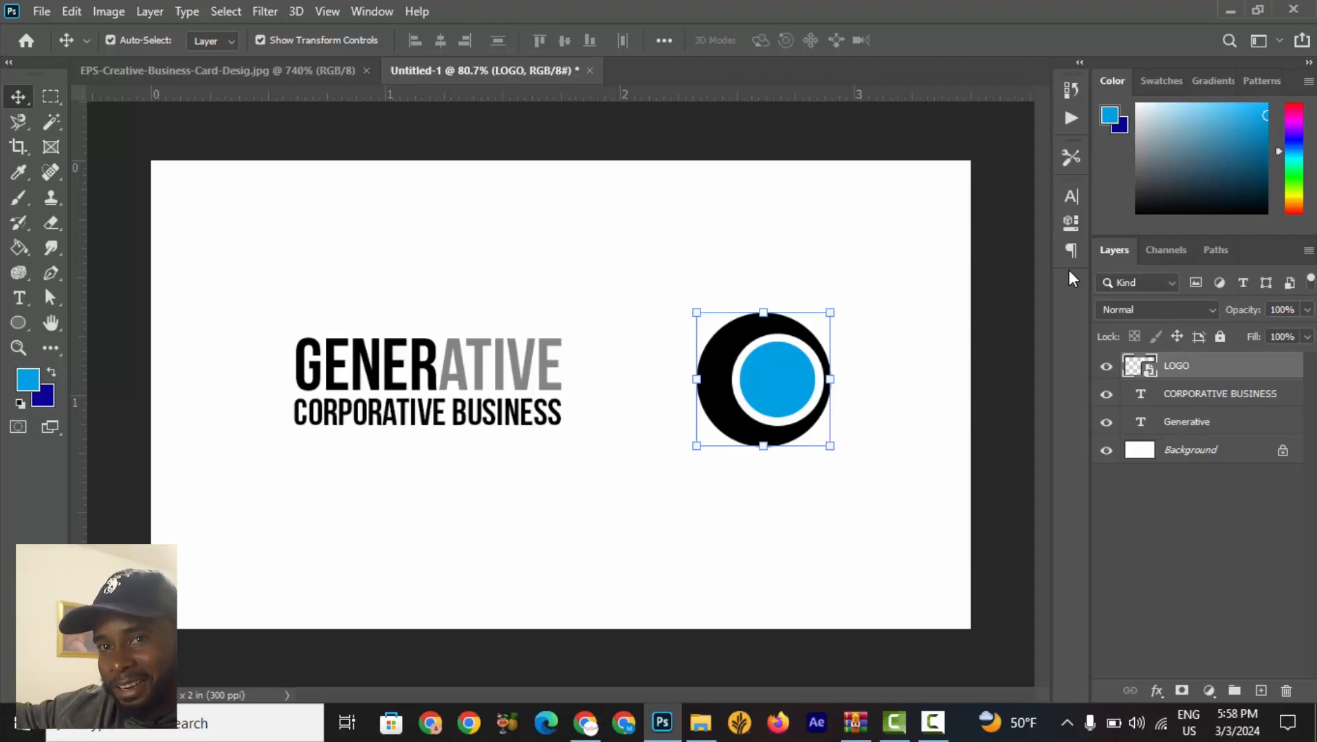
pyautogui.doubleClick(1152, 375)
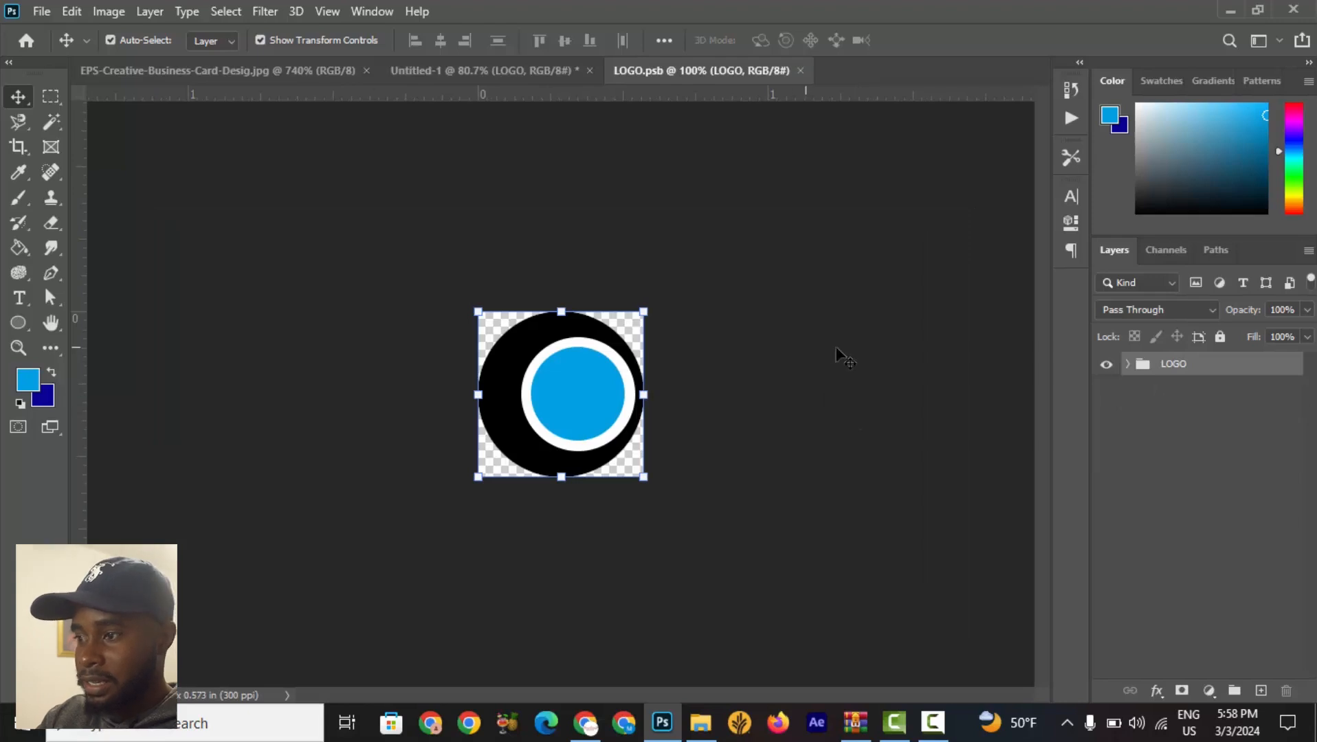
pyautogui.click(902, 399)
pyautogui.click(1139, 367)
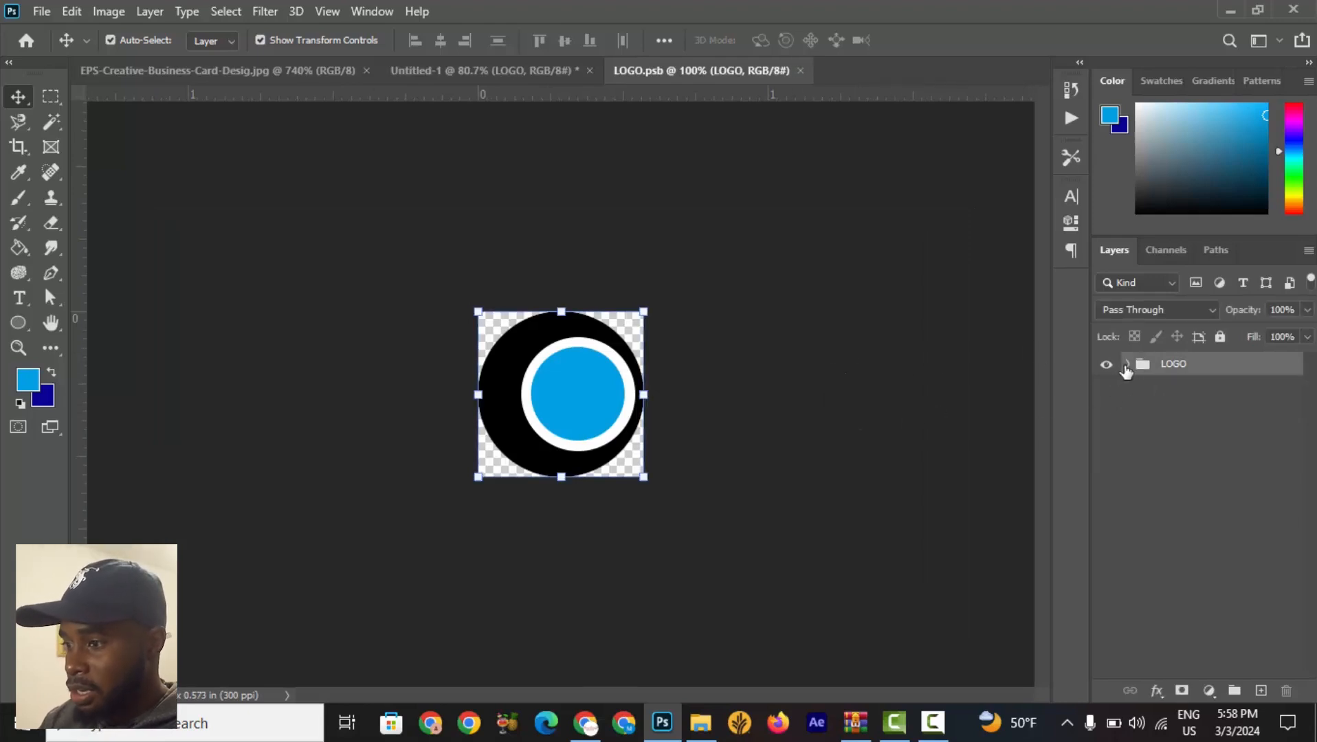
pyautogui.click(1125, 365)
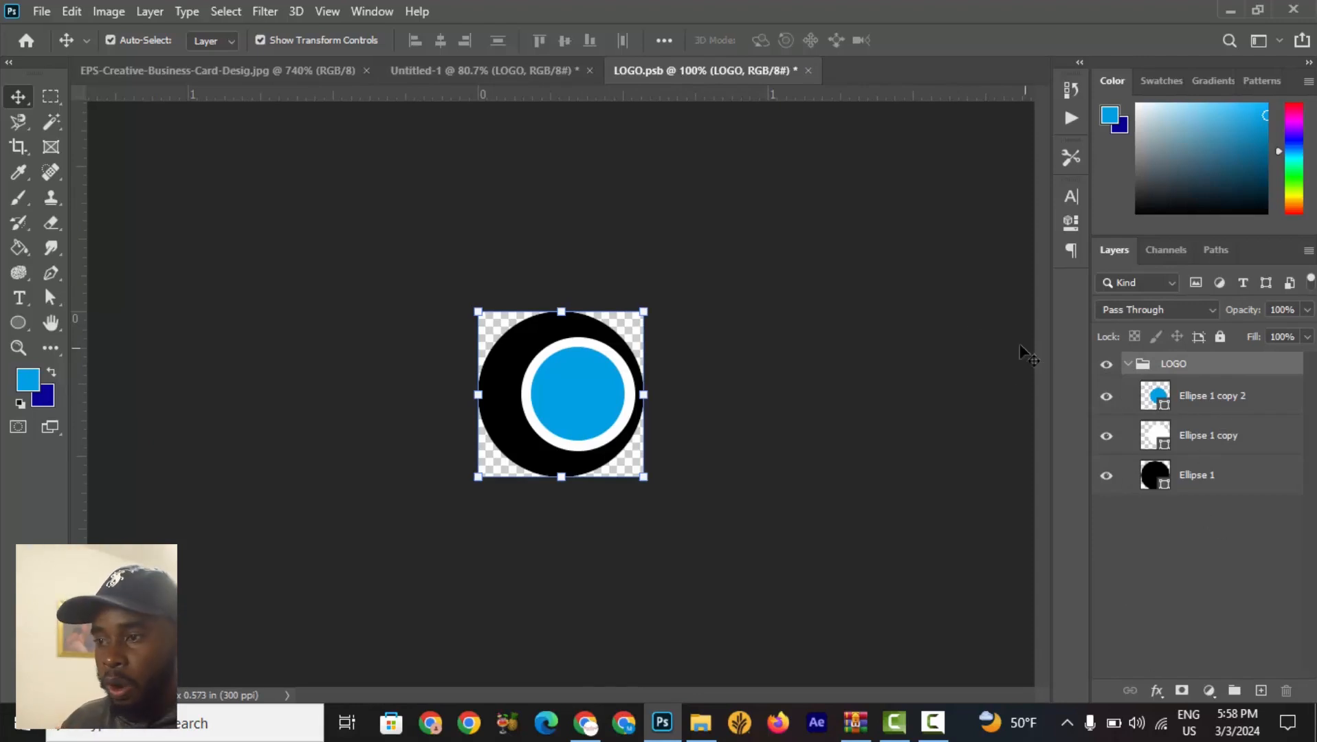
pyautogui.click(482, 73)
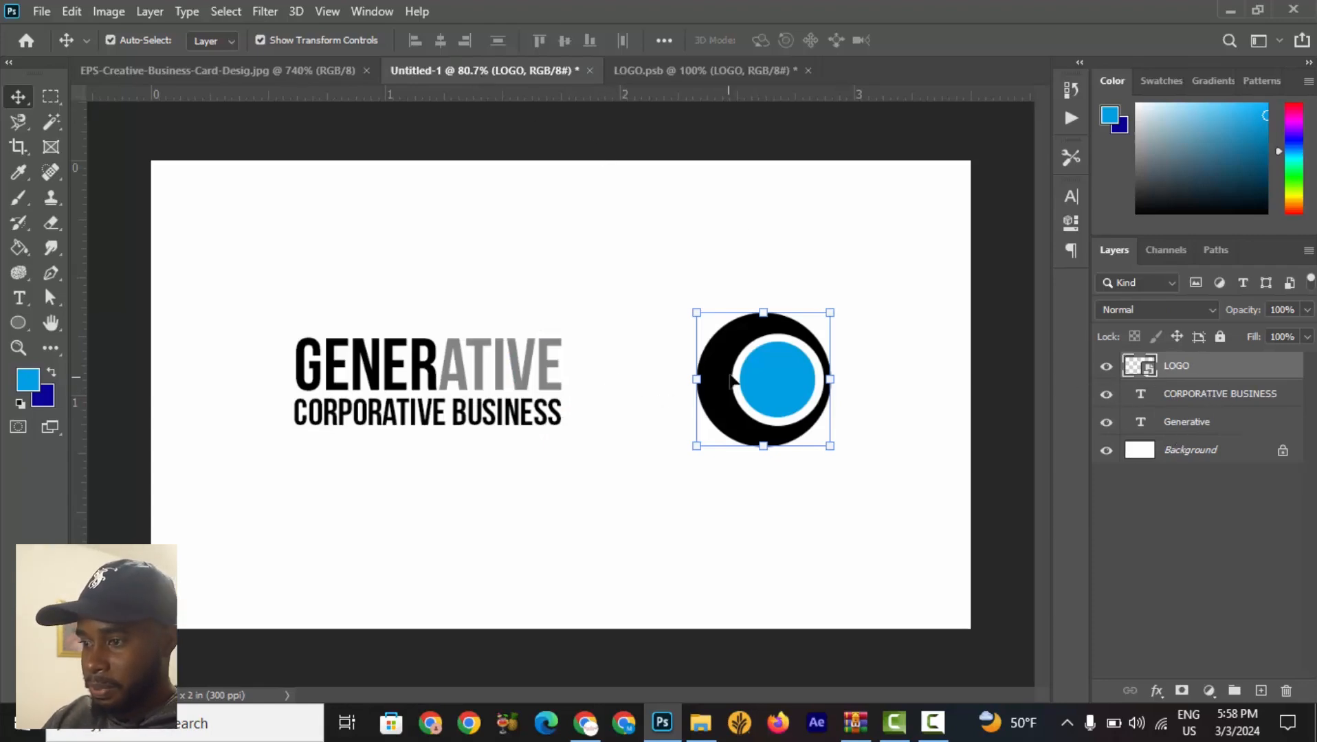
# Scale the LOGO smart object to about 59% and place it above the GENERATIVE wordmark.
pyautogui.moveTo(734, 380); pyautogui.dragTo(723, 296)
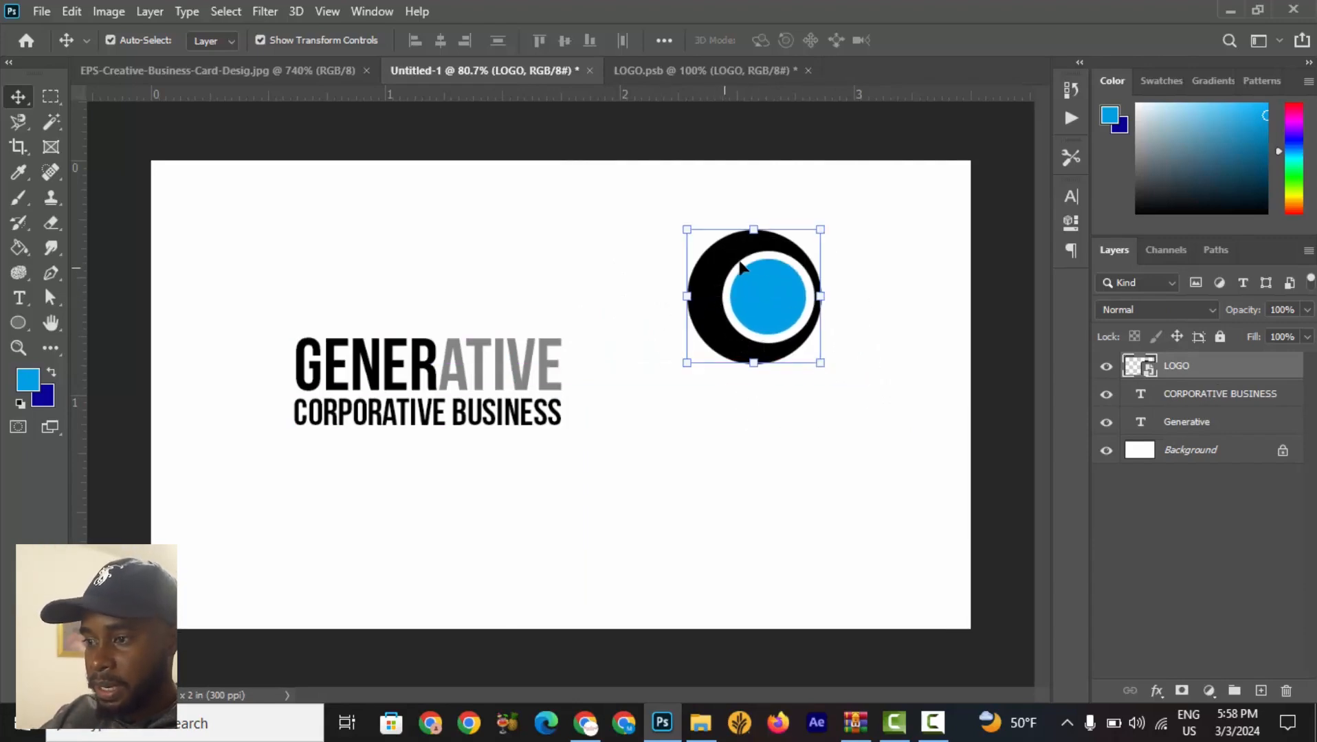
pyautogui.hotkey('ctrl', 't')
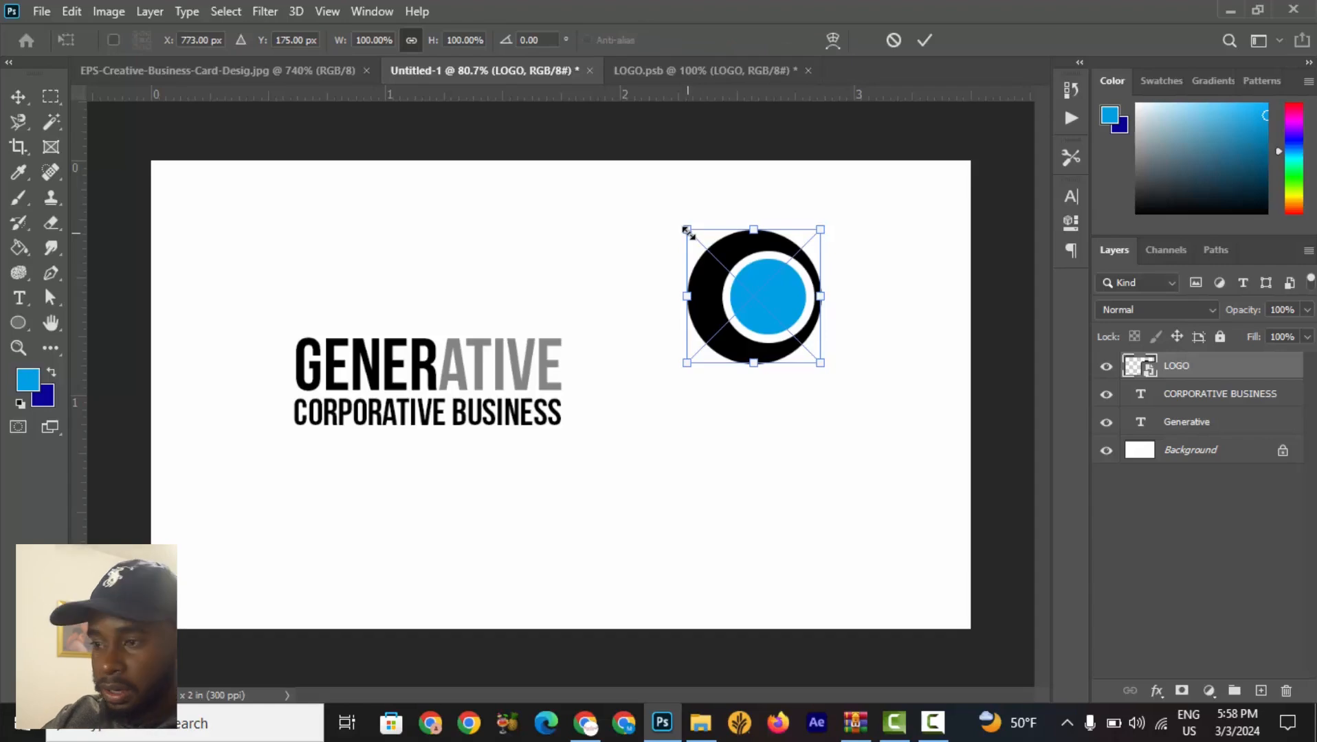
pyautogui.moveTo(686, 231)
pyautogui.mouseDown()
pyautogui.moveTo(728, 268)
pyautogui.moveTo(679, 226)
pyautogui.moveTo(665, 251)
pyautogui.moveTo(691, 260)
pyautogui.moveTo(703, 246)
pyautogui.mouseUp()
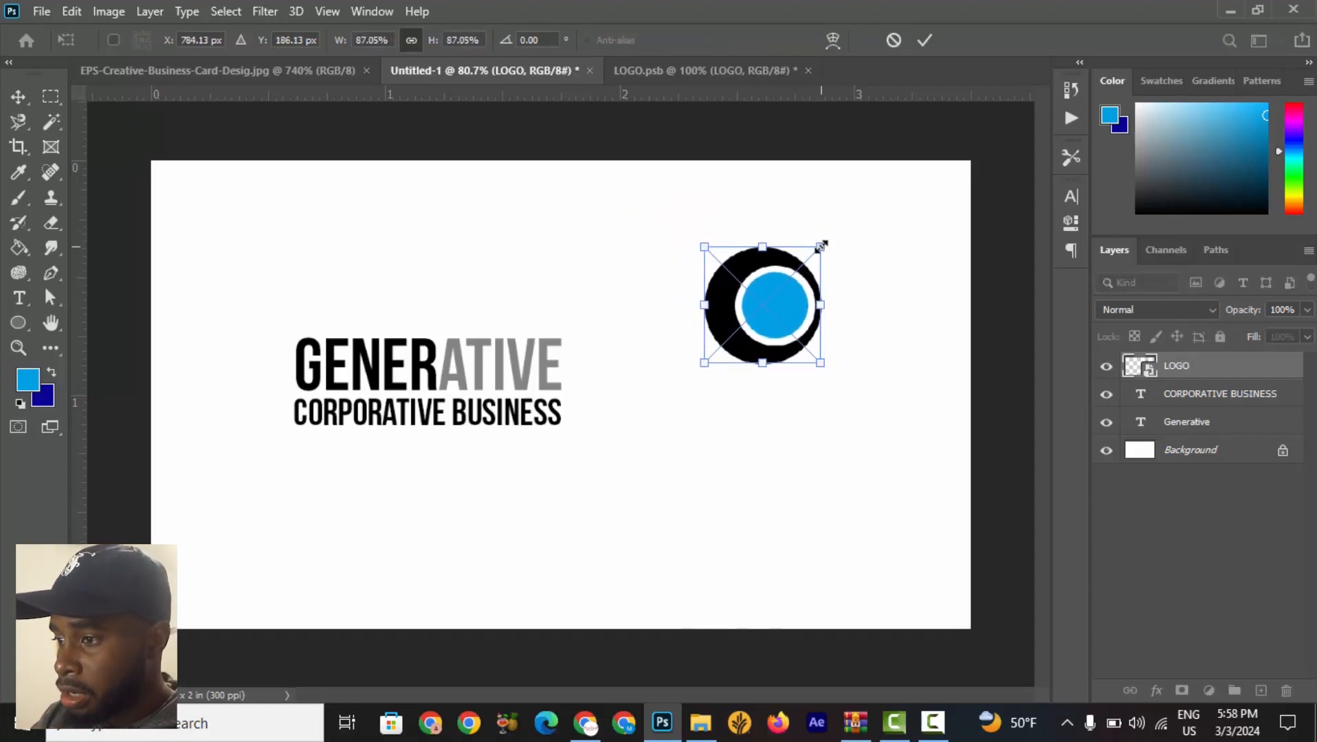
pyautogui.moveTo(820, 247); pyautogui.dragTo(431, 275)
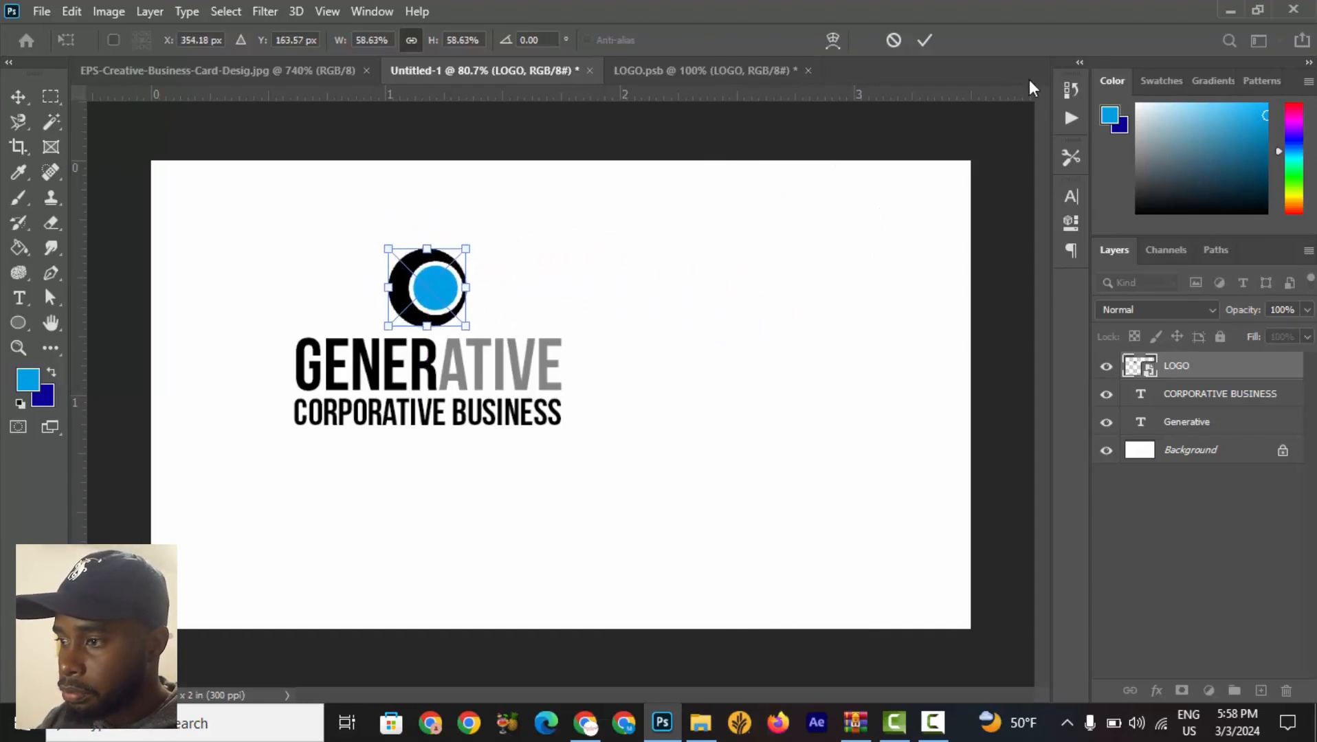
pyautogui.click(925, 42)
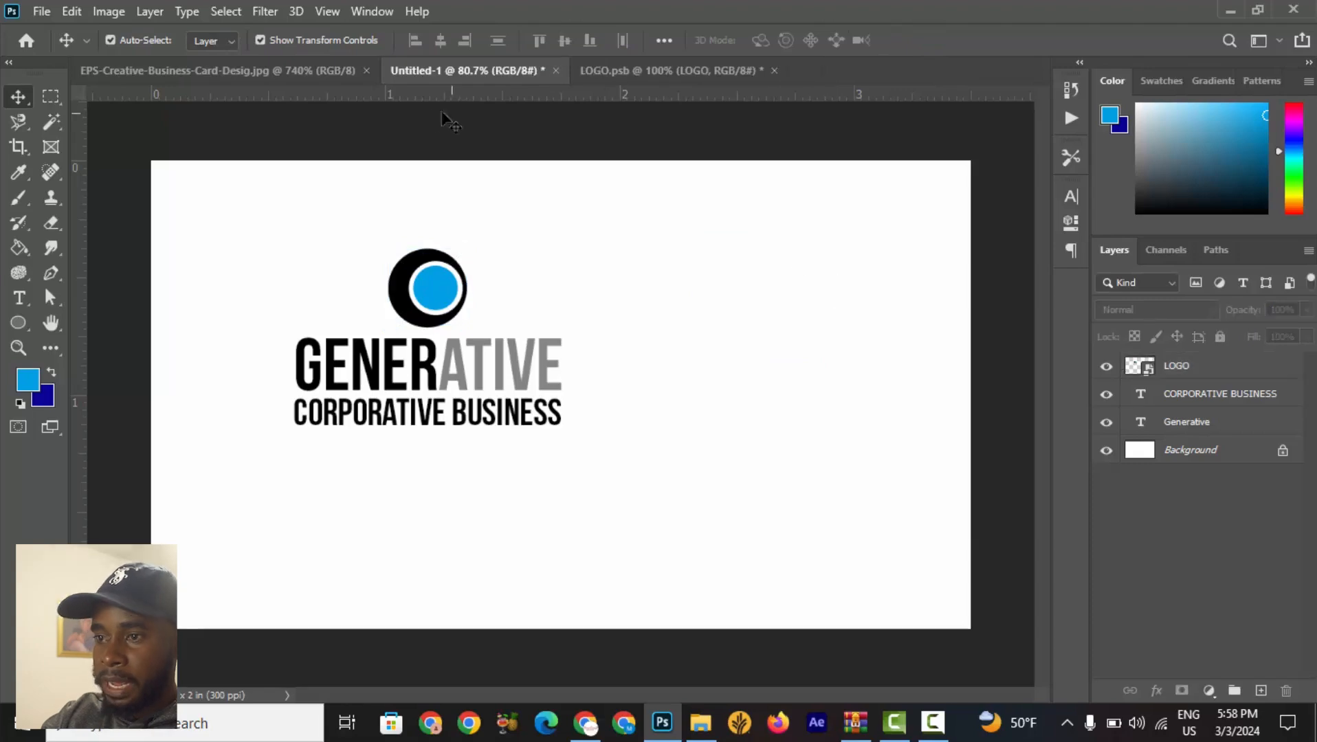
# Switch to the reference card image and examine the layout of its front design.
pyautogui.click(271, 70)
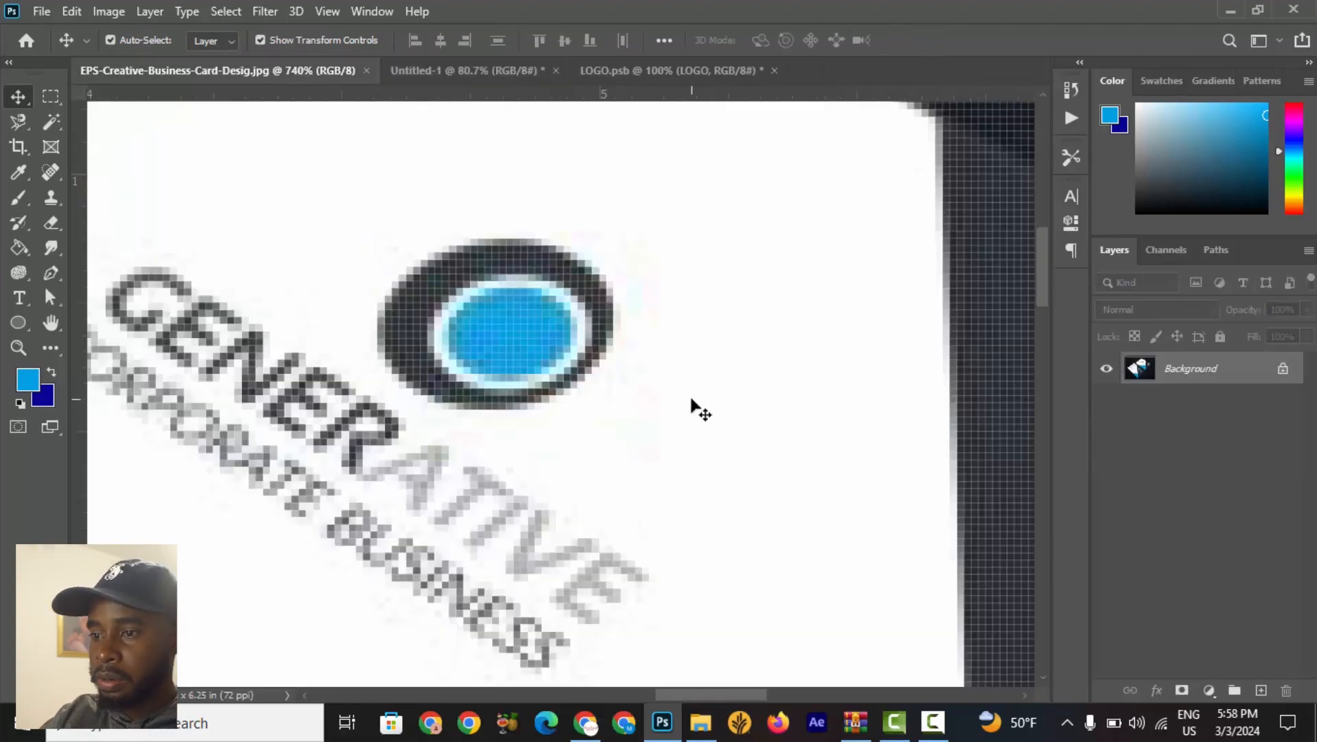
pyautogui.scroll(-20, 622, 487)
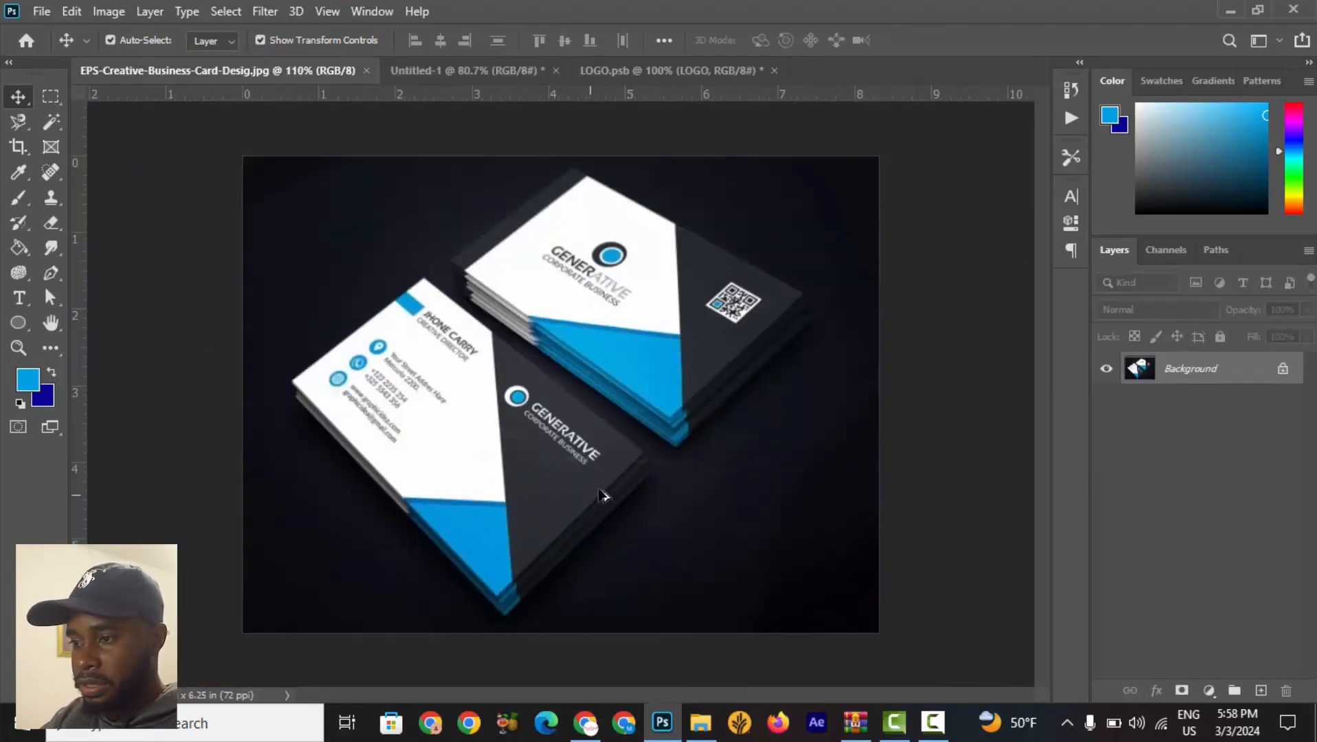
pyautogui.scroll(5, 607, 385)
pyautogui.scroll(2, 584, 282)
pyautogui.scroll(-4, 605, 247)
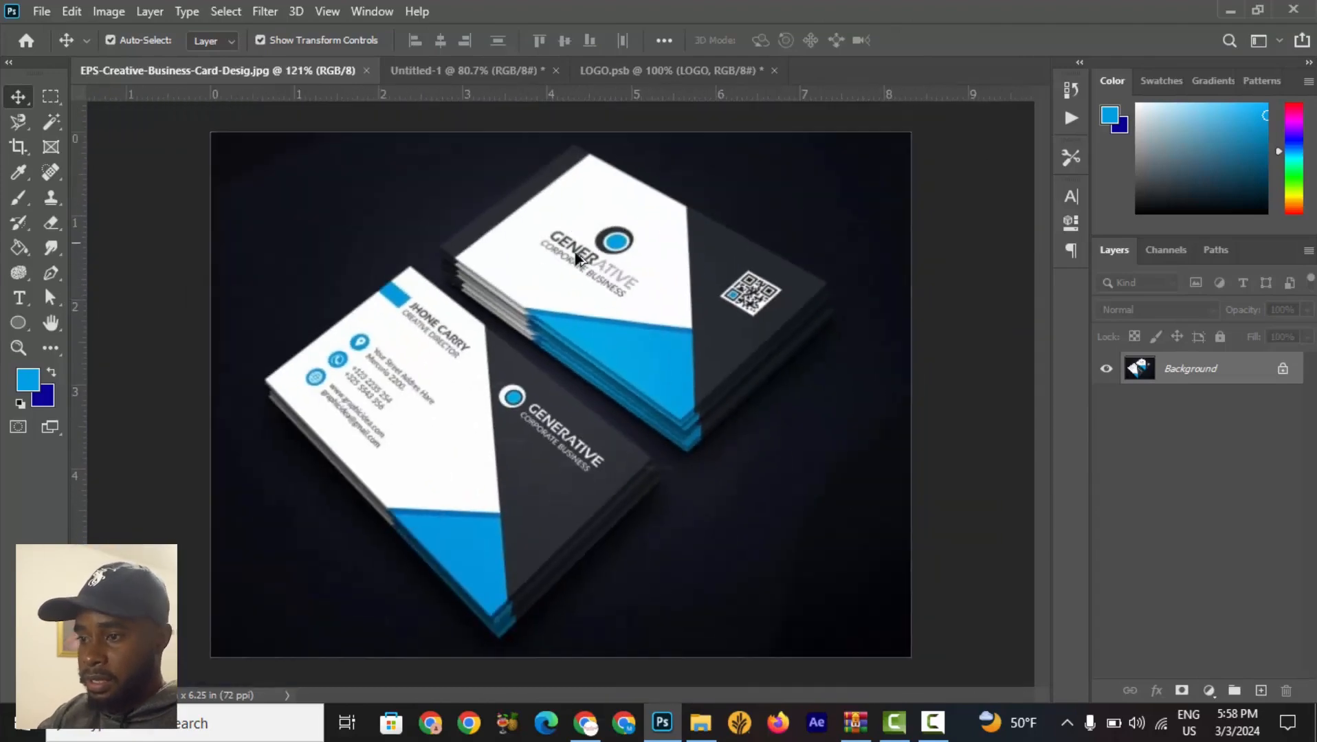
pyautogui.scroll(3, 615, 232)
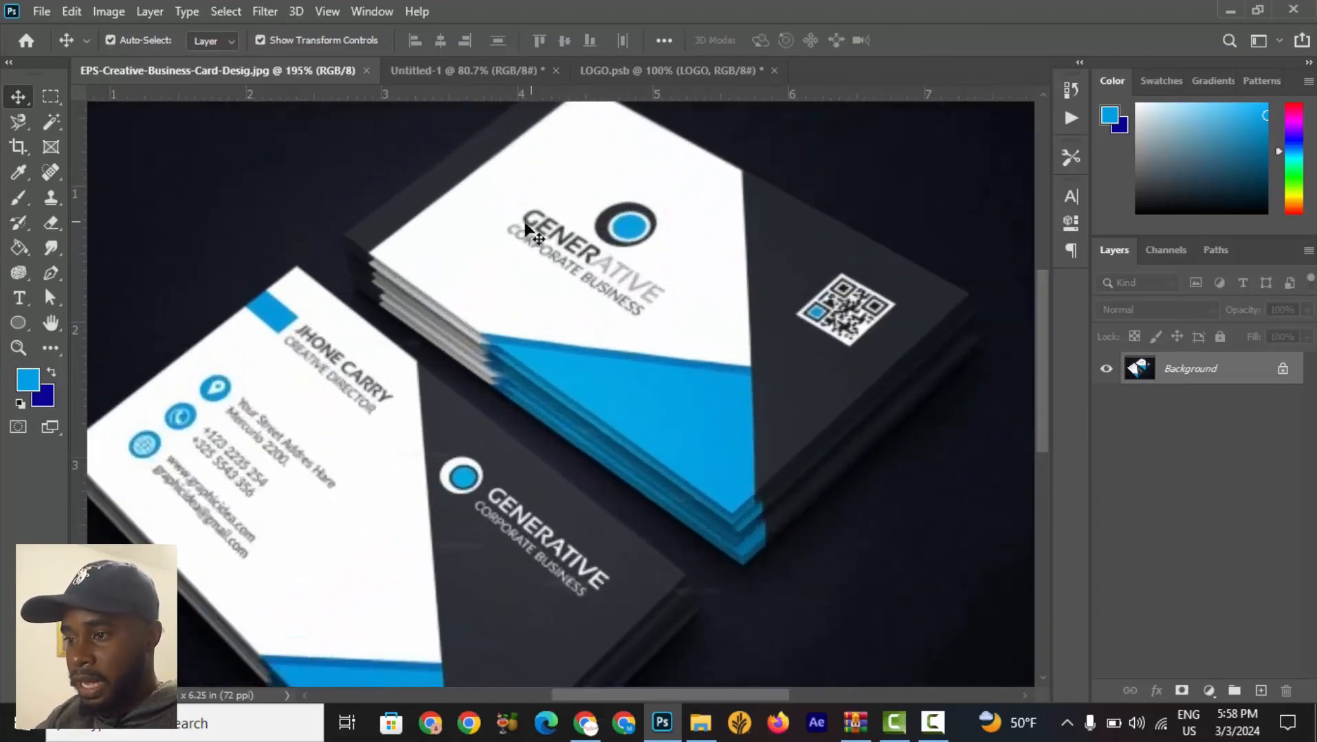
pyautogui.scroll(4, 478, 183)
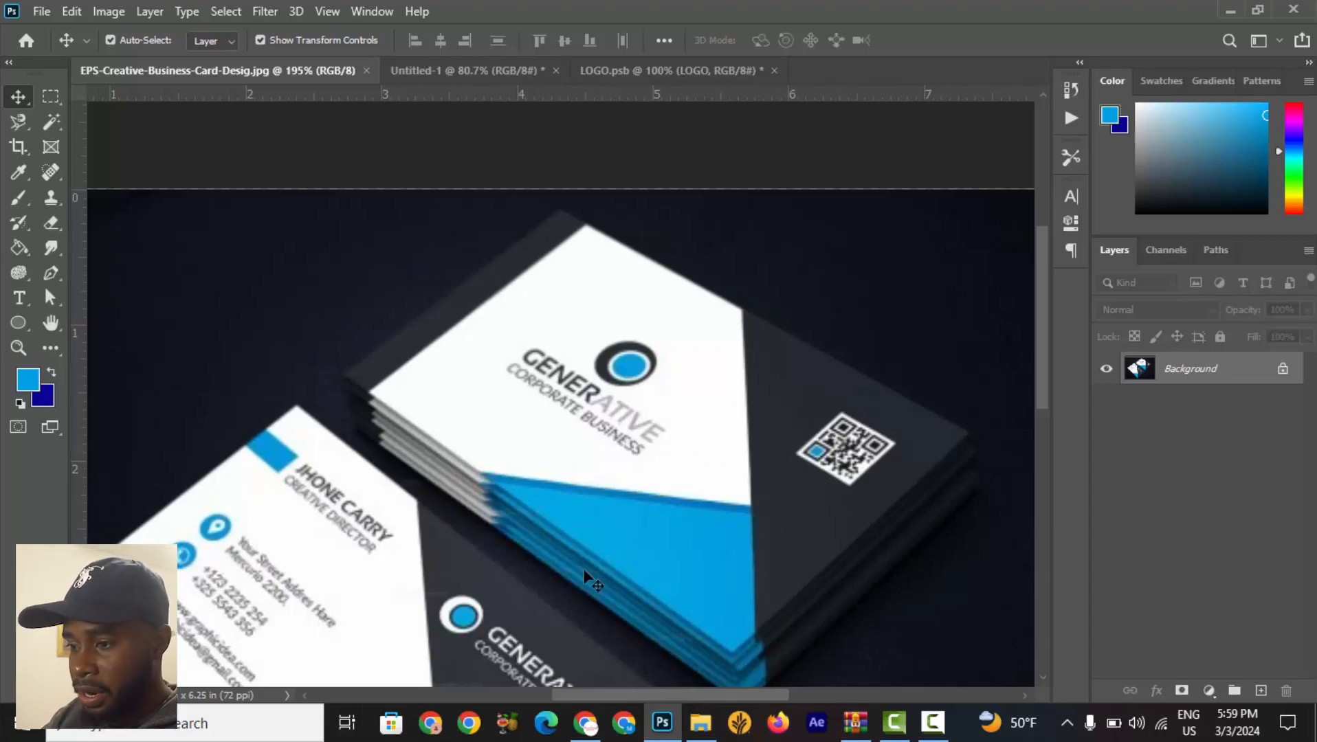
# Draw a dark grey #373737 rectangle about 130 by 716 px along the card's left edge, above the Background layer.
pyautogui.click(494, 73)
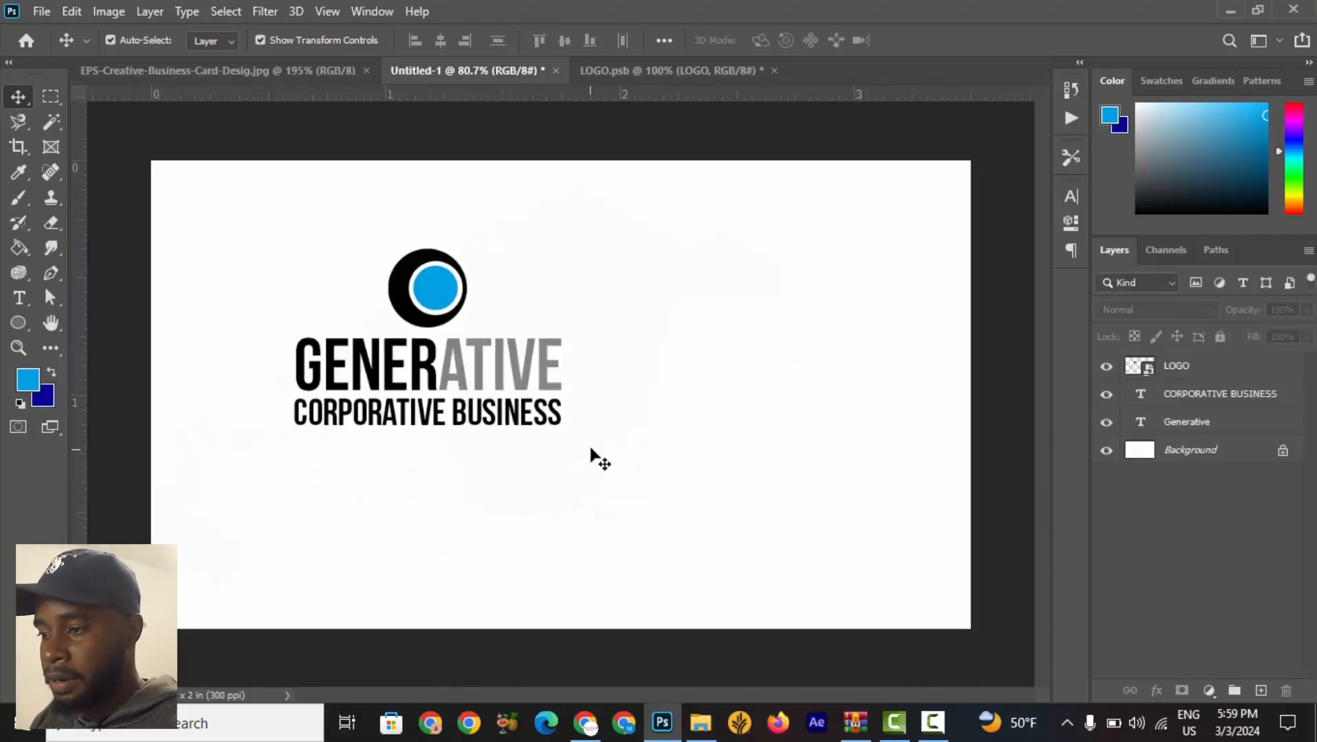
pyautogui.scroll(-3, 407, 442)
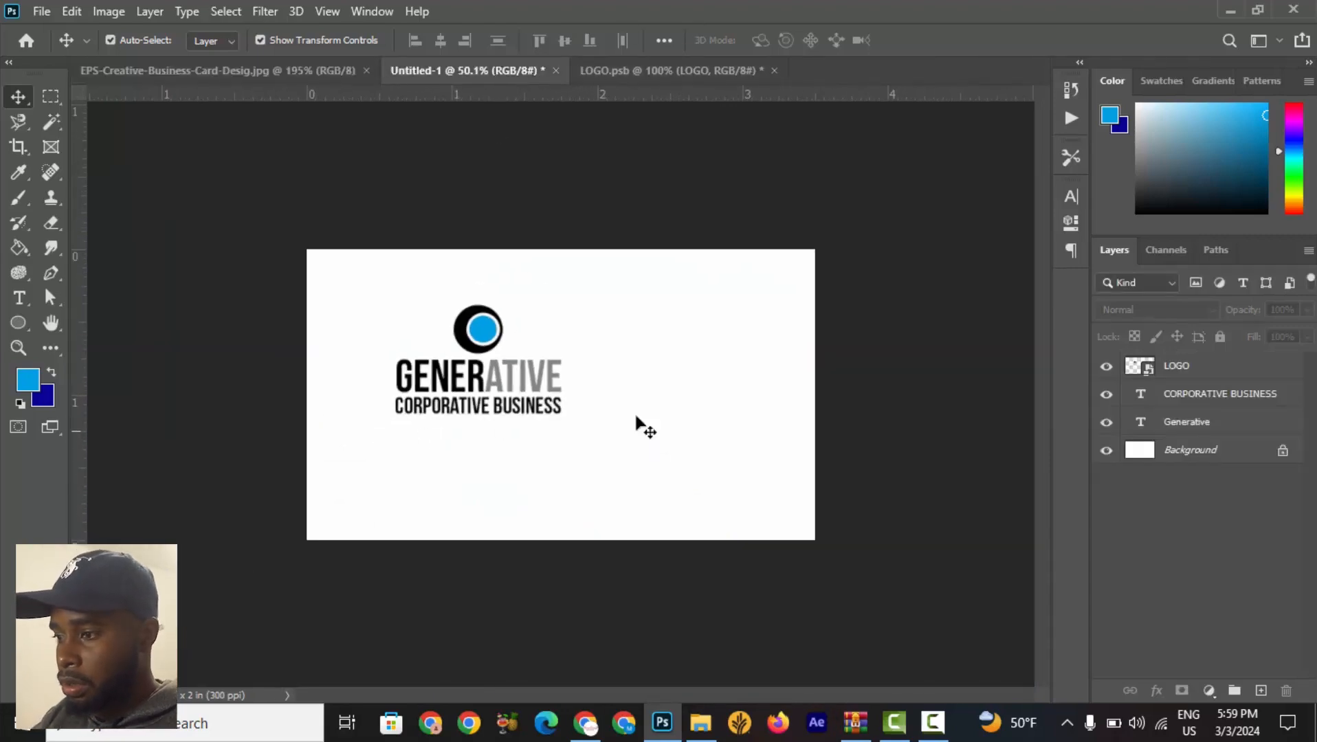
pyautogui.click(1154, 460)
pyautogui.click(8, 329)
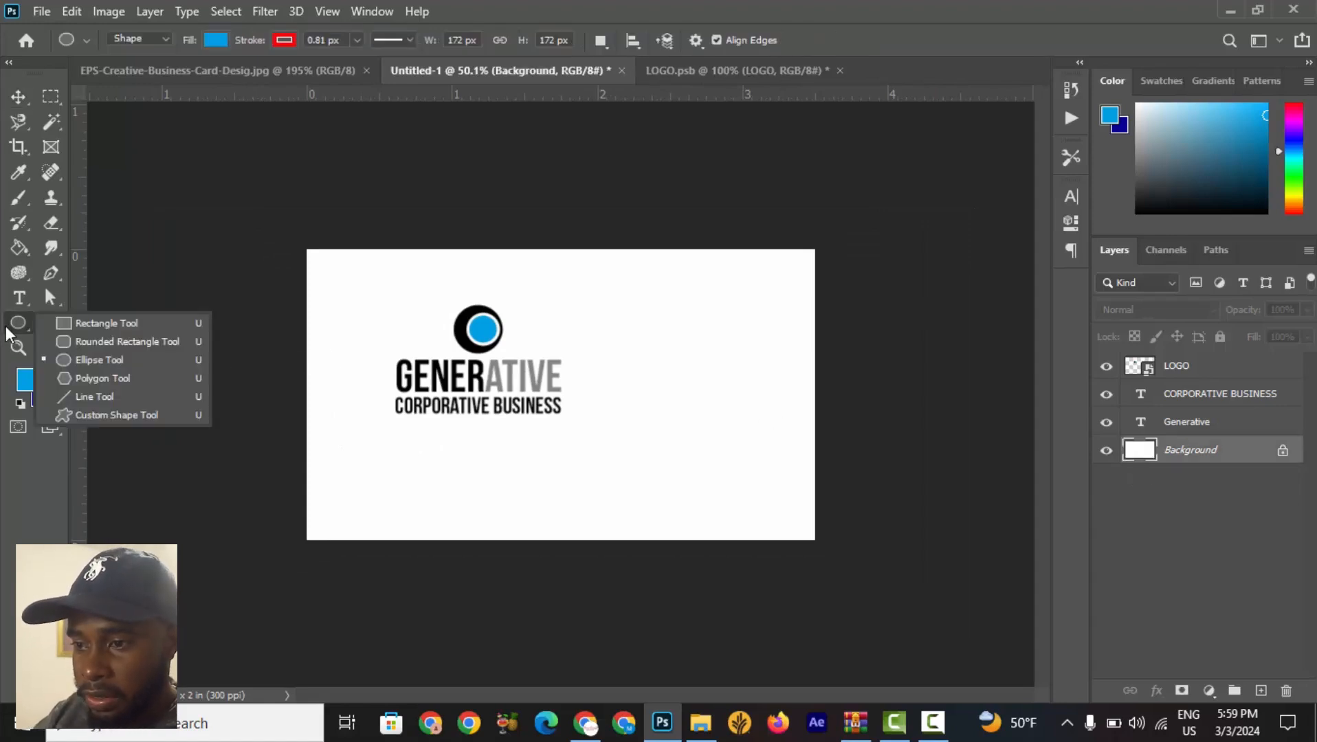
pyautogui.click(79, 323)
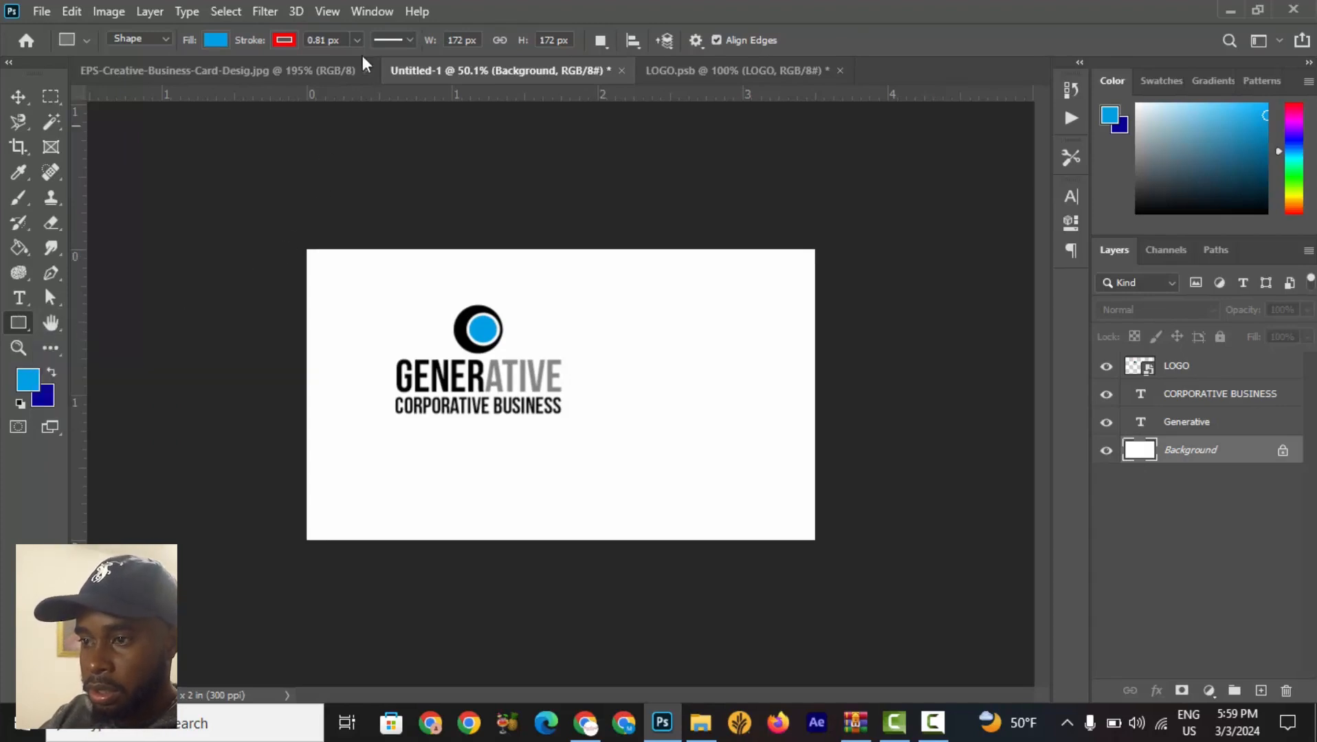
pyautogui.click(216, 40)
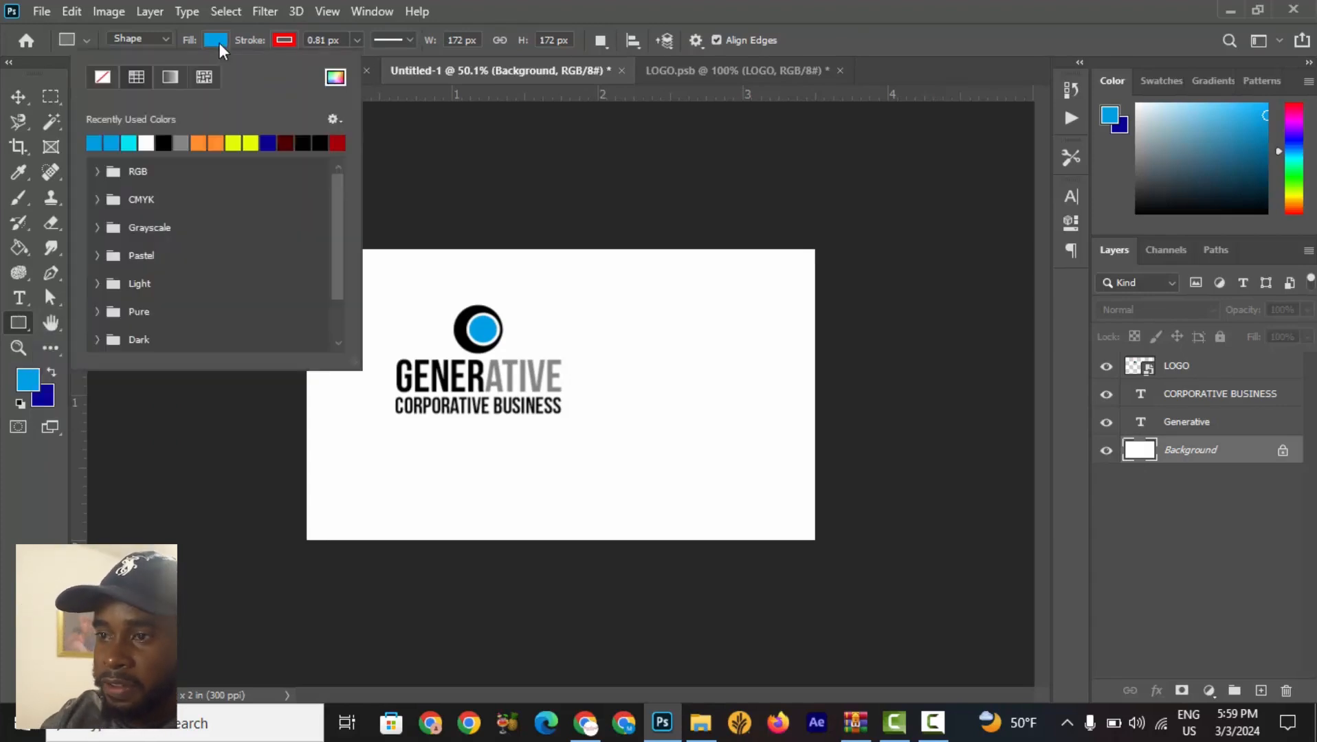
pyautogui.click(166, 142)
pyautogui.click(336, 79)
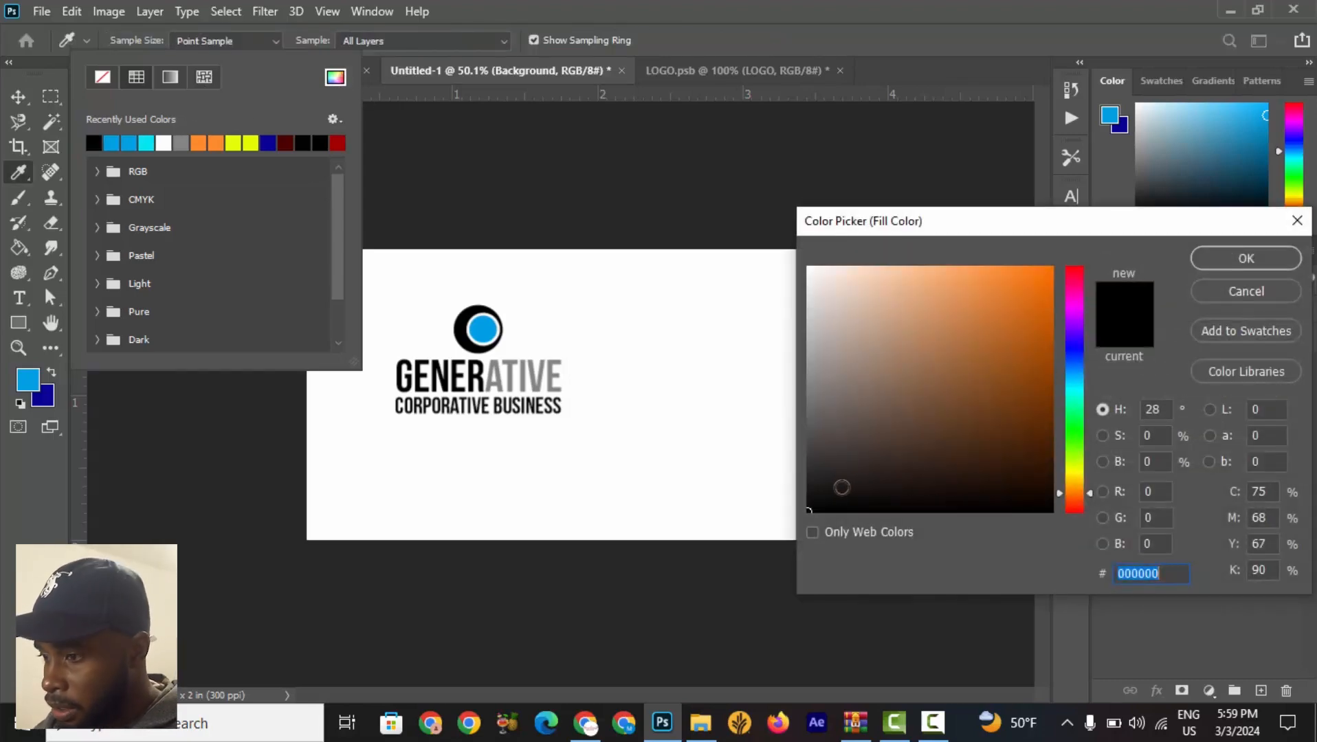
pyautogui.moveTo(825, 493); pyautogui.dragTo(783, 459)
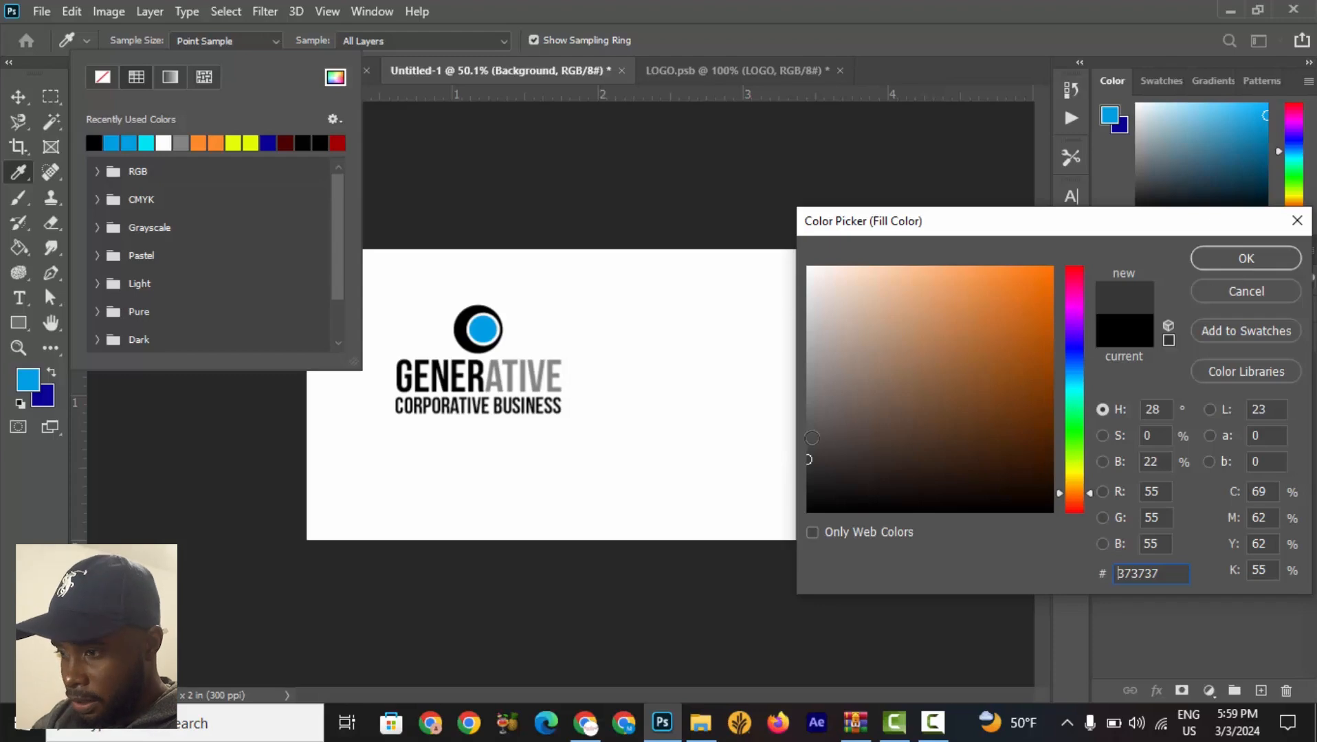
pyautogui.click(1245, 259)
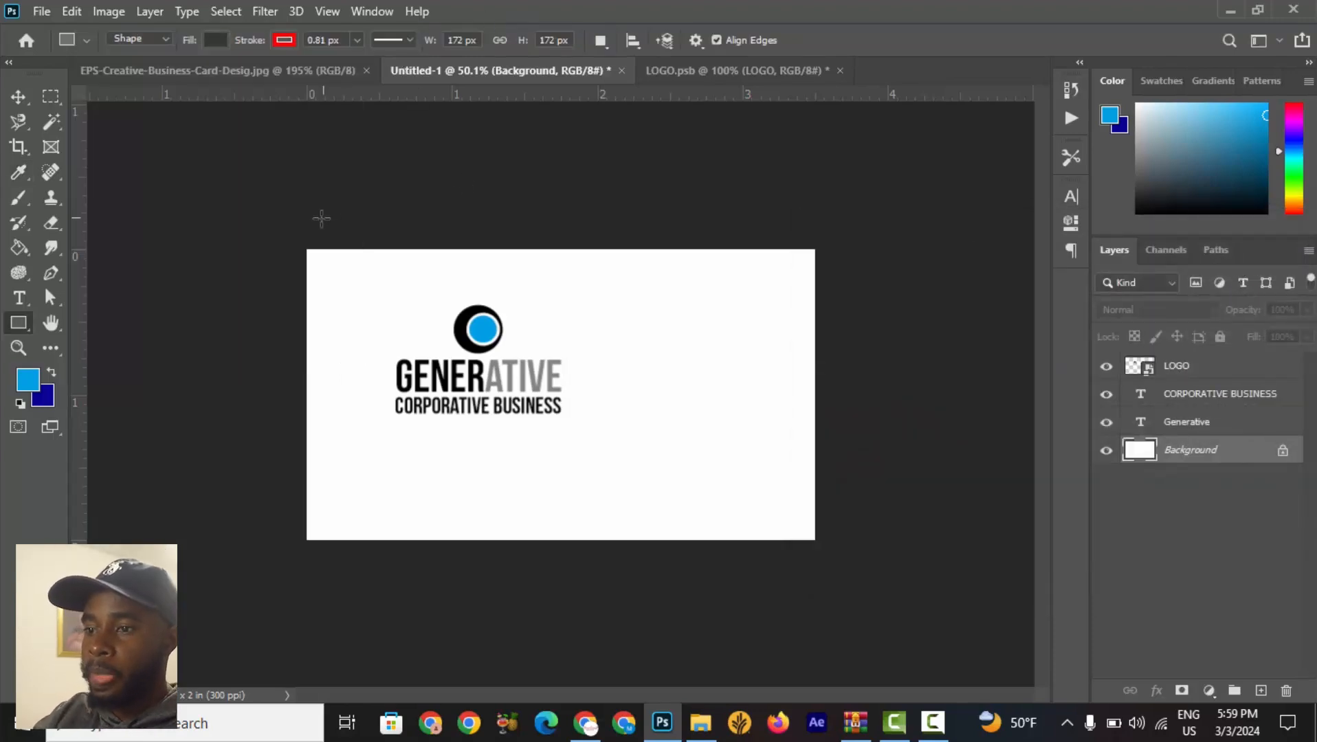
pyautogui.moveTo(272, 225); pyautogui.dragTo(337, 573)
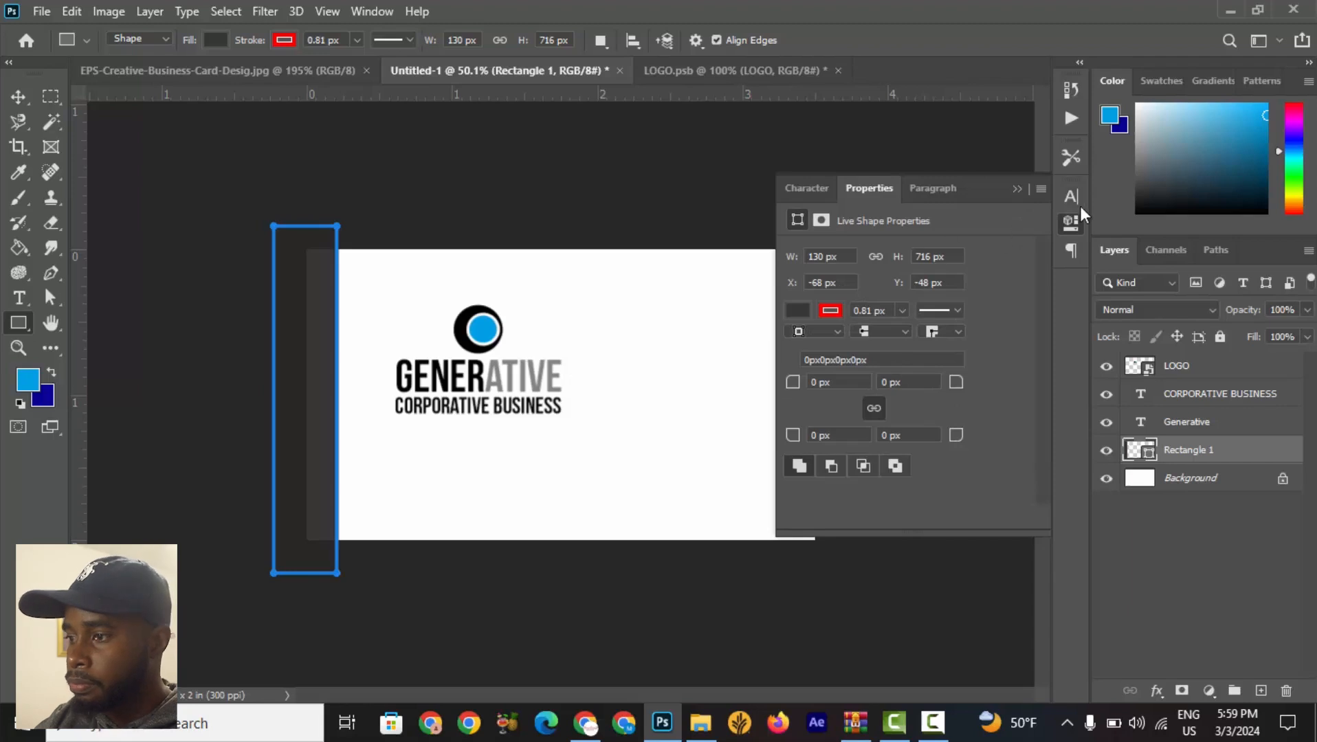
pyautogui.click(1017, 190)
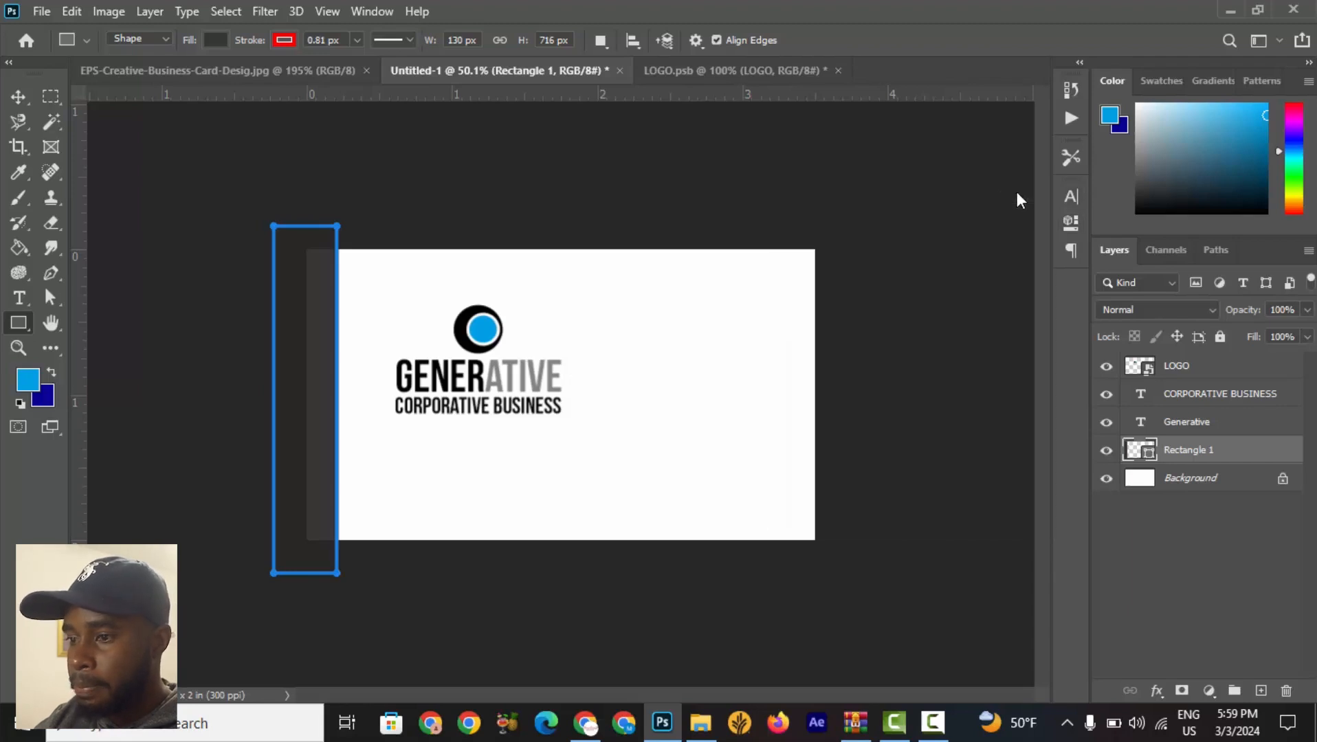
# Set the dark rectangle's stroke to none.
pyautogui.click(19, 97)
pyautogui.click(639, 553)
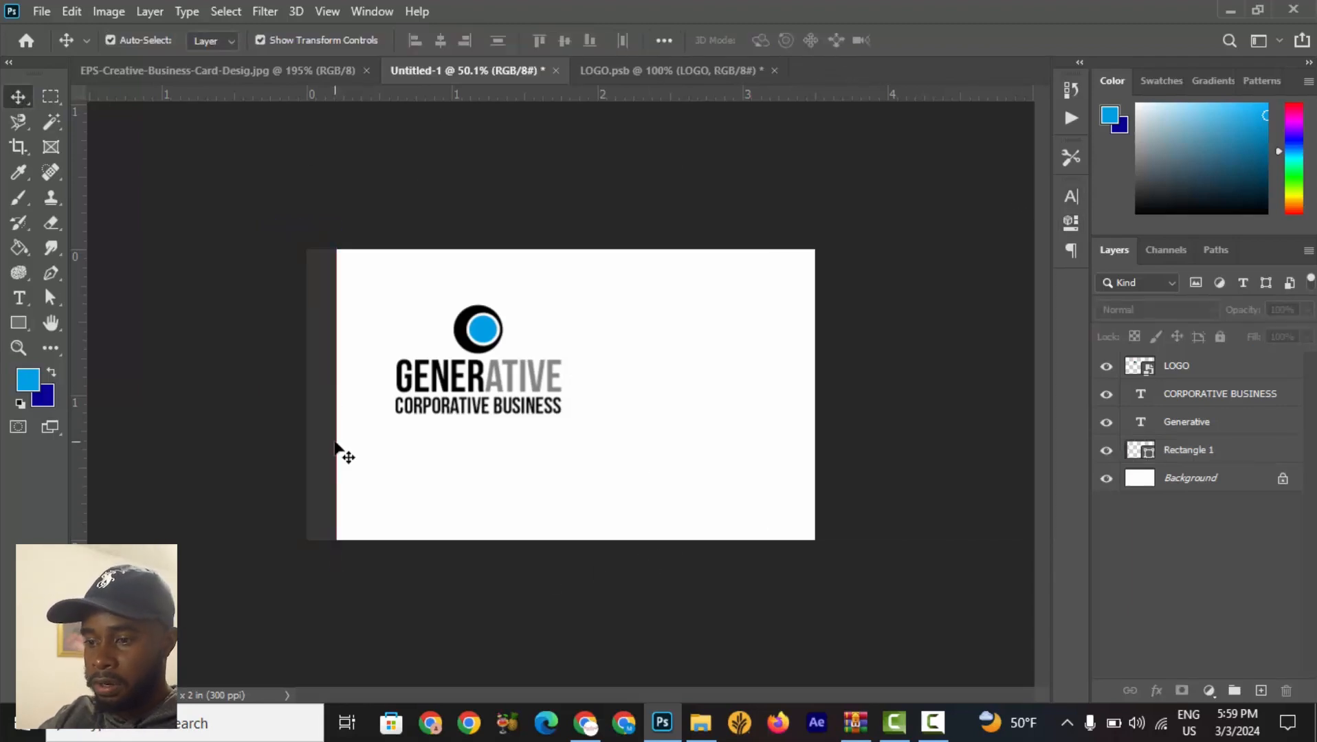
pyautogui.scroll(5, 350, 429)
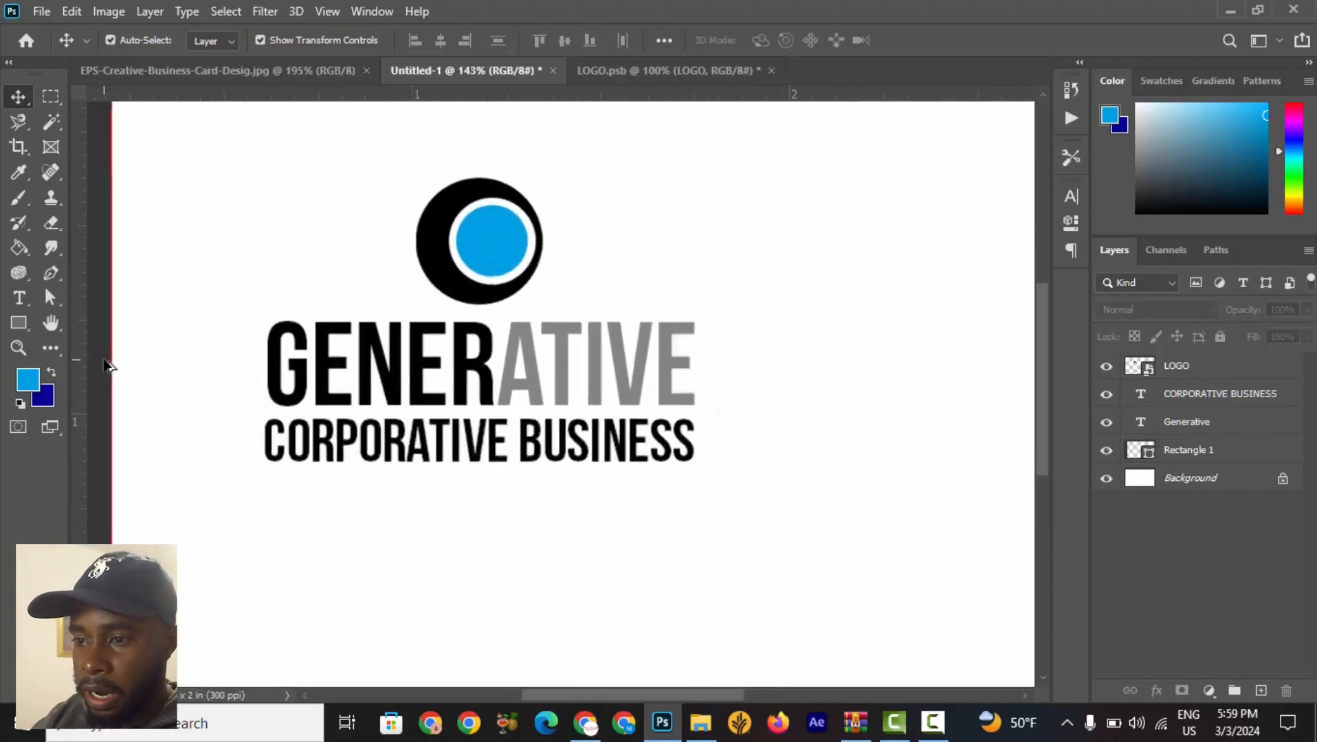
pyautogui.scroll(10, 107, 365)
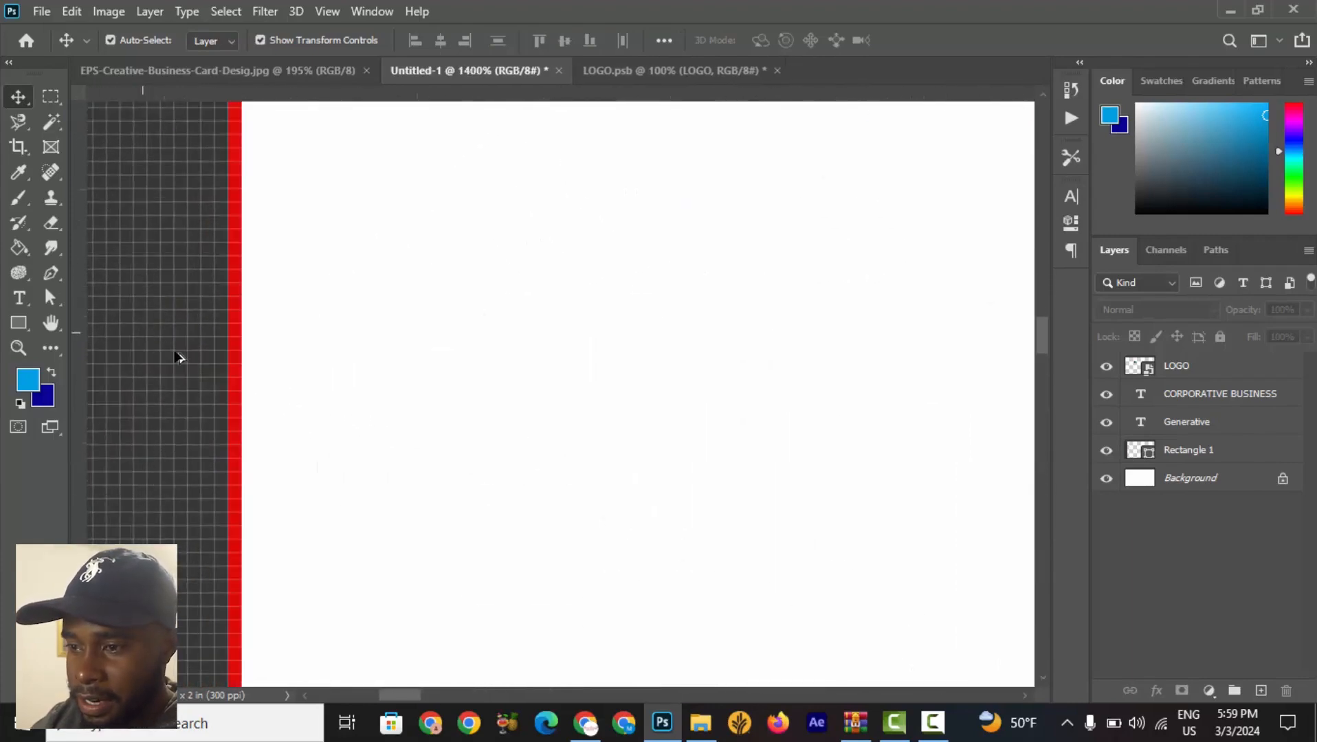
pyautogui.scroll(-3, 201, 328)
pyautogui.click(194, 322)
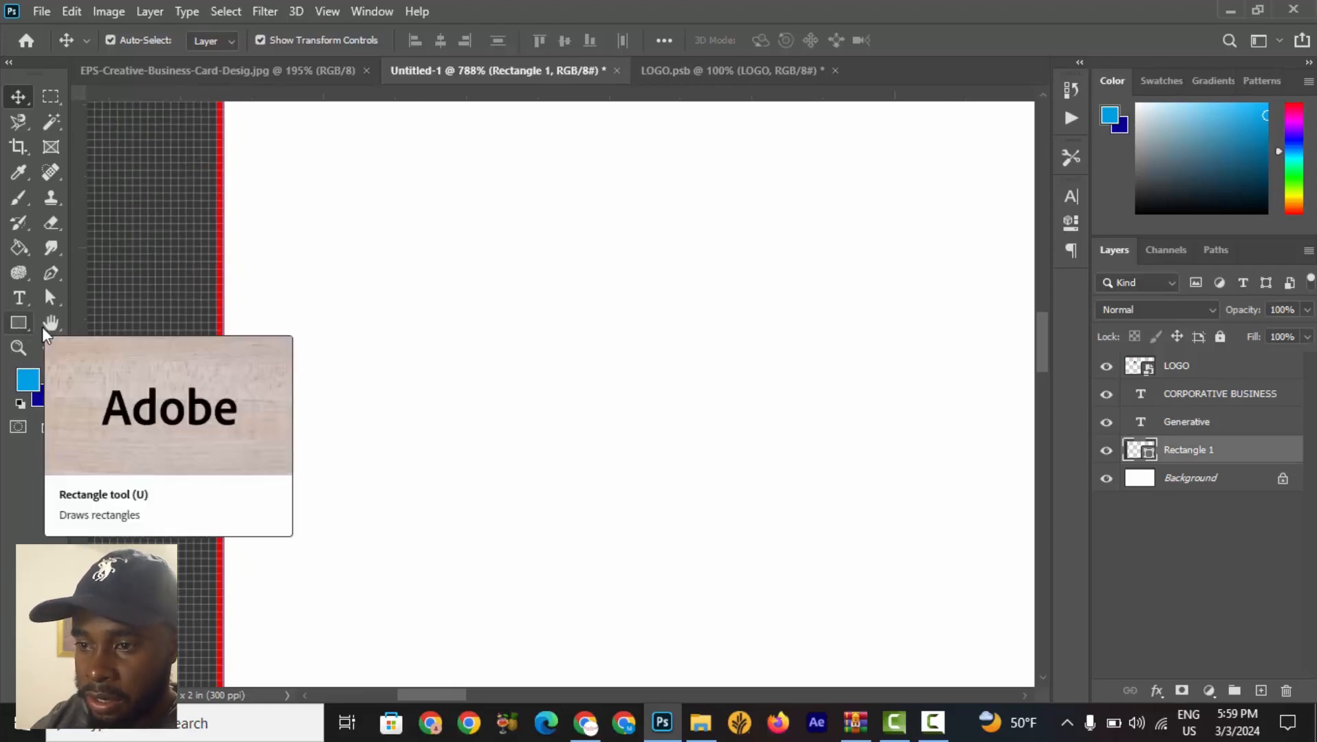
pyautogui.click(505, 303)
pyautogui.scroll(-5, 182, 378)
pyautogui.click(194, 365)
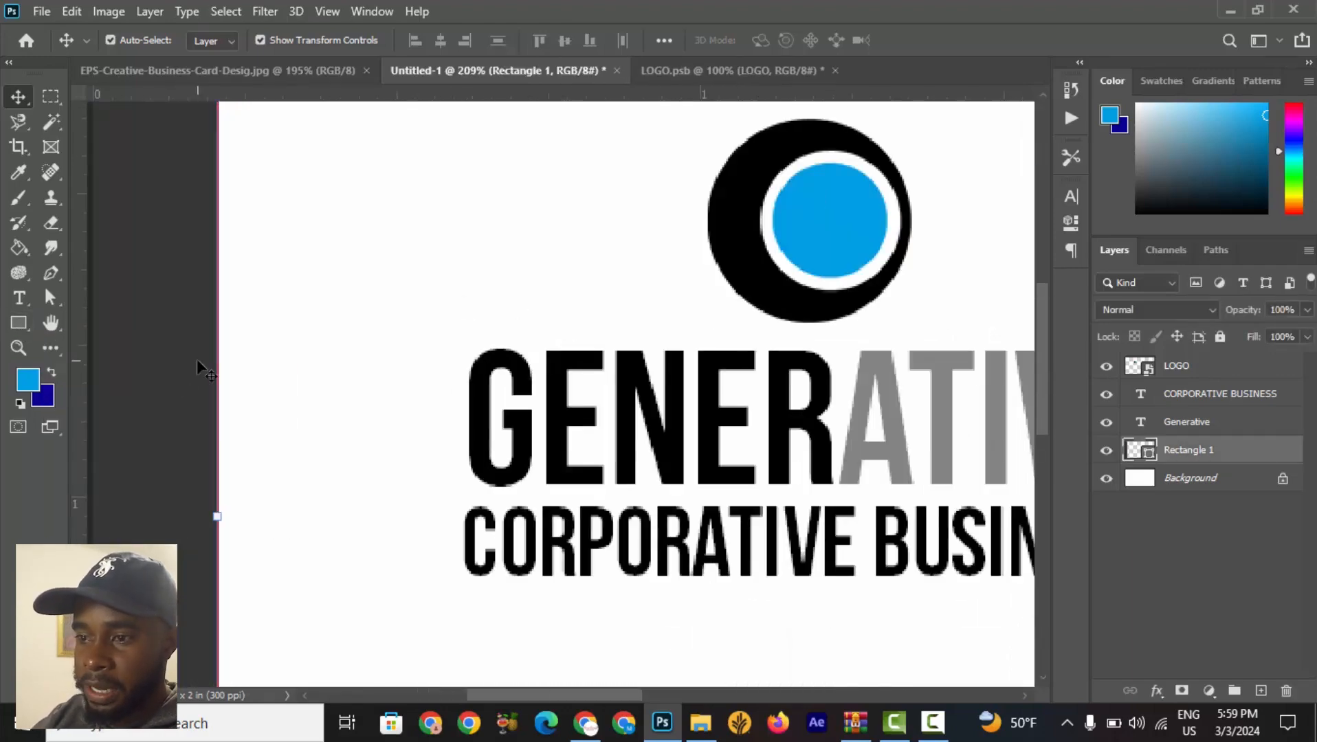
pyautogui.scroll(-4, 194, 365)
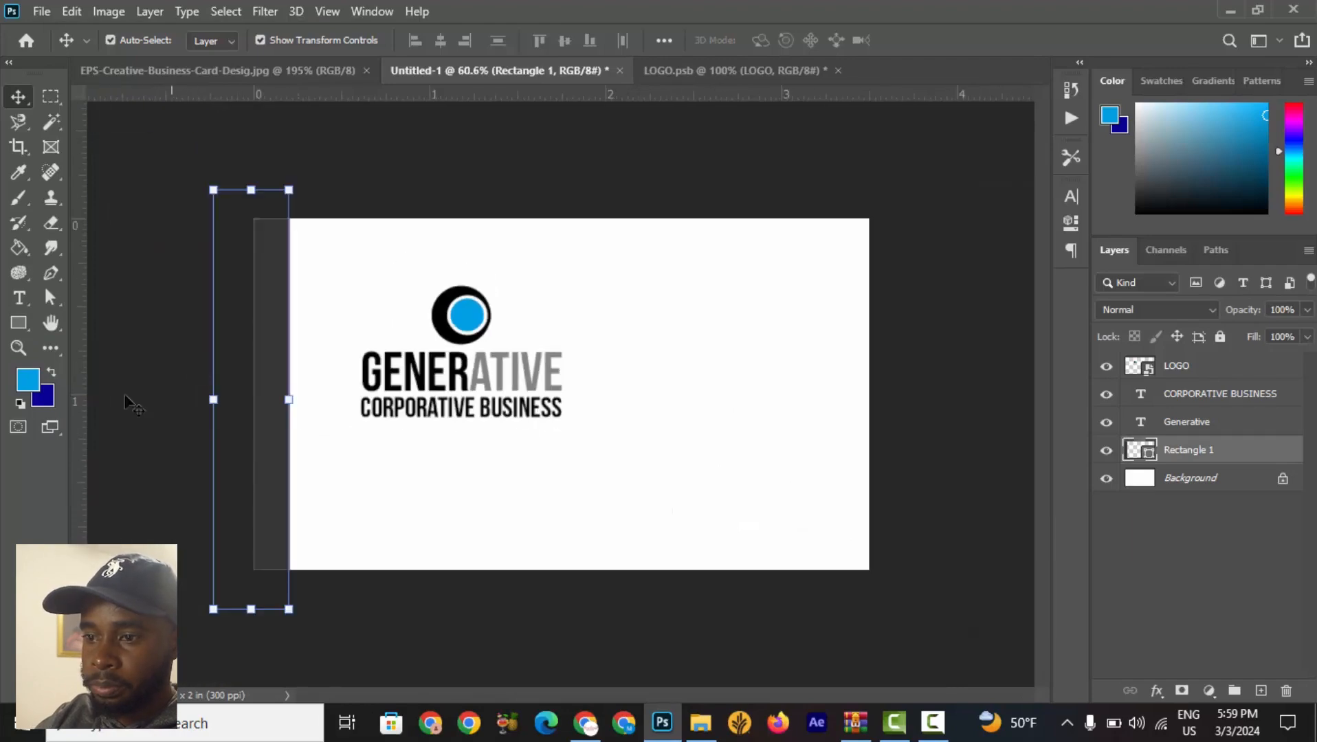
pyautogui.click(16, 323)
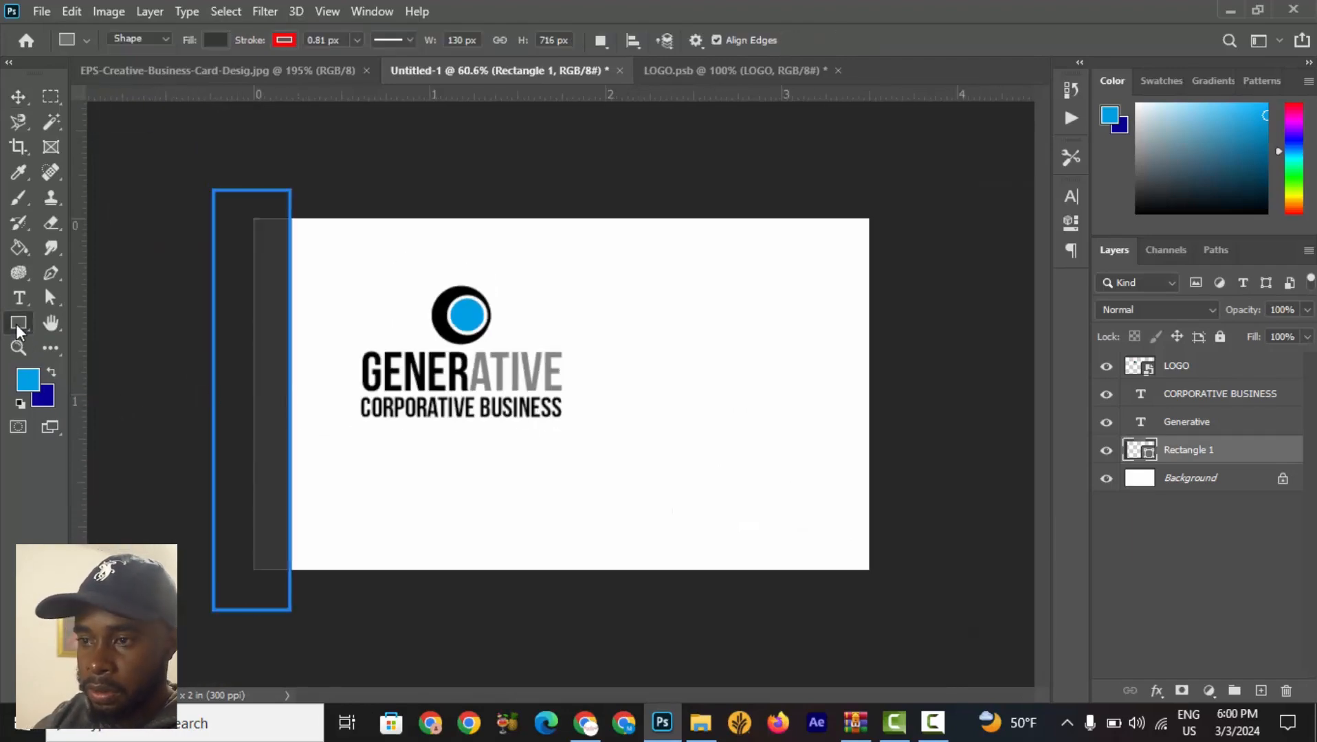
pyautogui.click(283, 40)
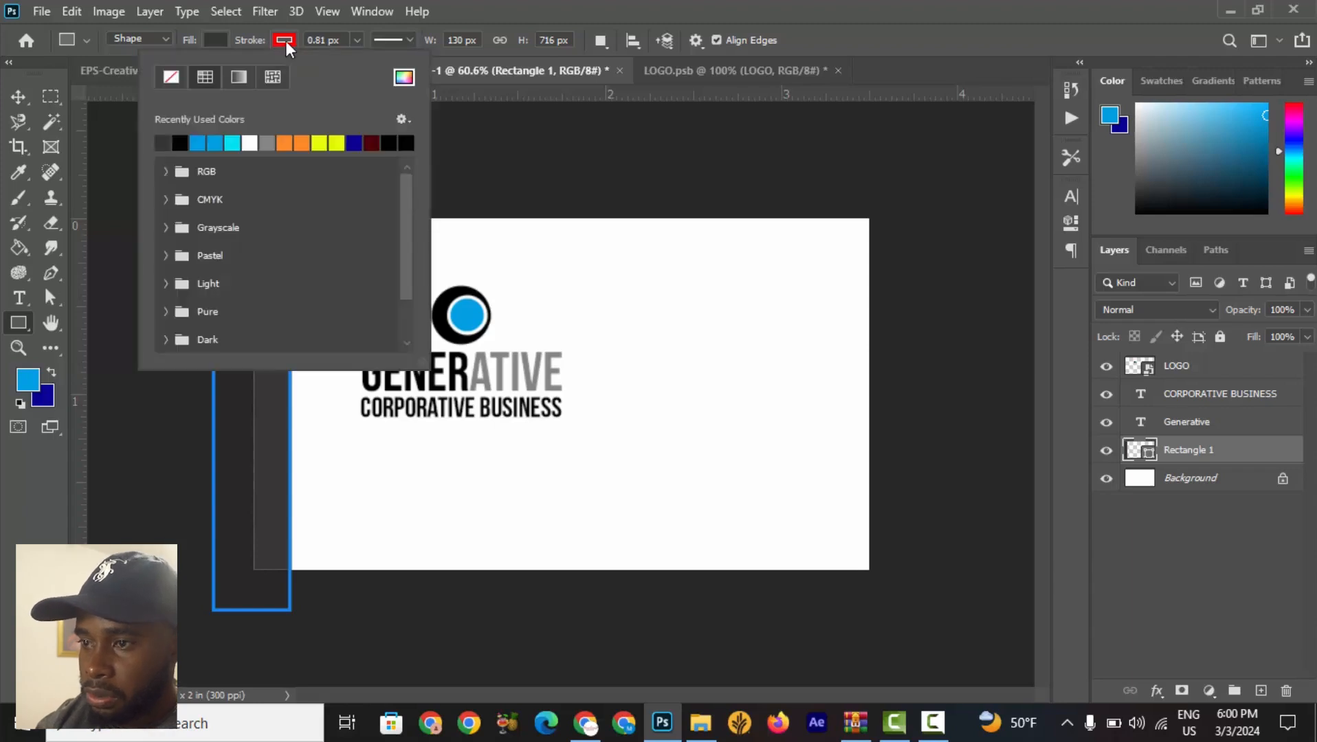
pyautogui.click(171, 78)
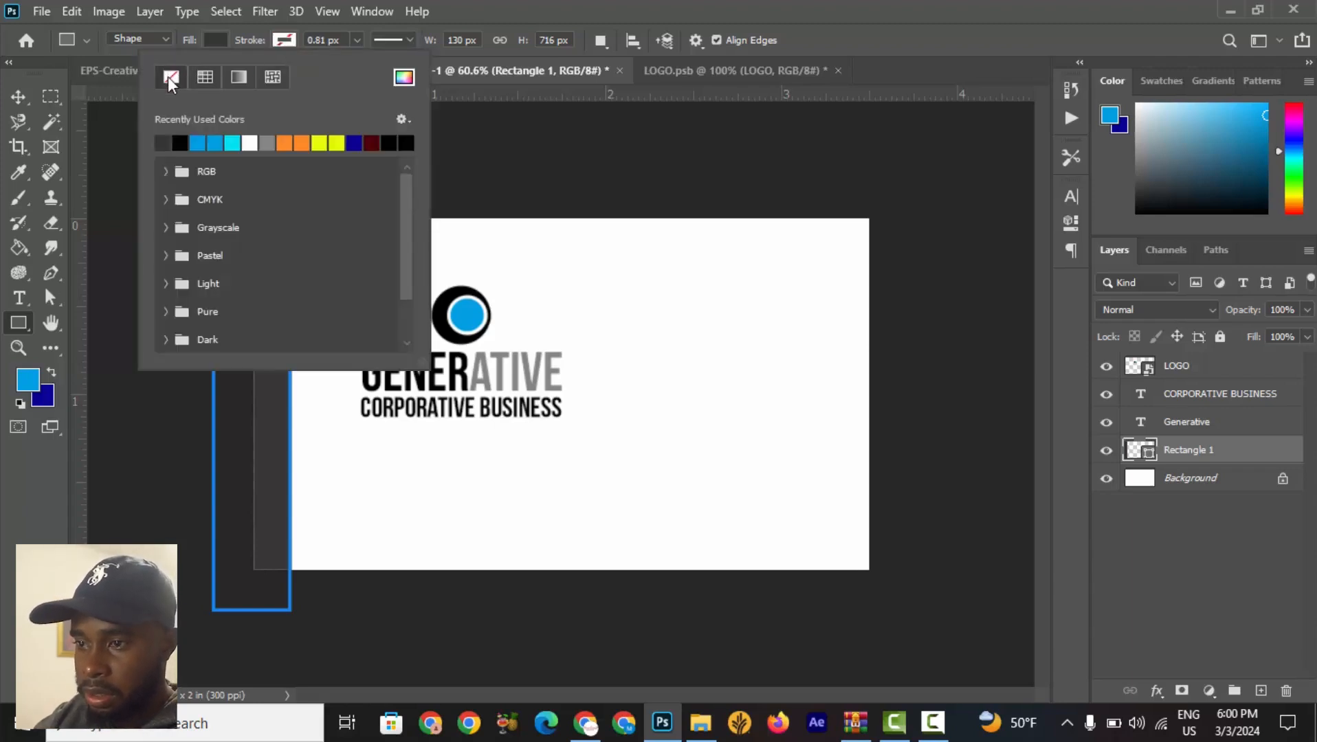
pyautogui.click(556, 28)
# Nudge the dark rectangle three steps to the right so it overlaps the card's left edge.
pyautogui.click(19, 96)
pyautogui.click(413, 141)
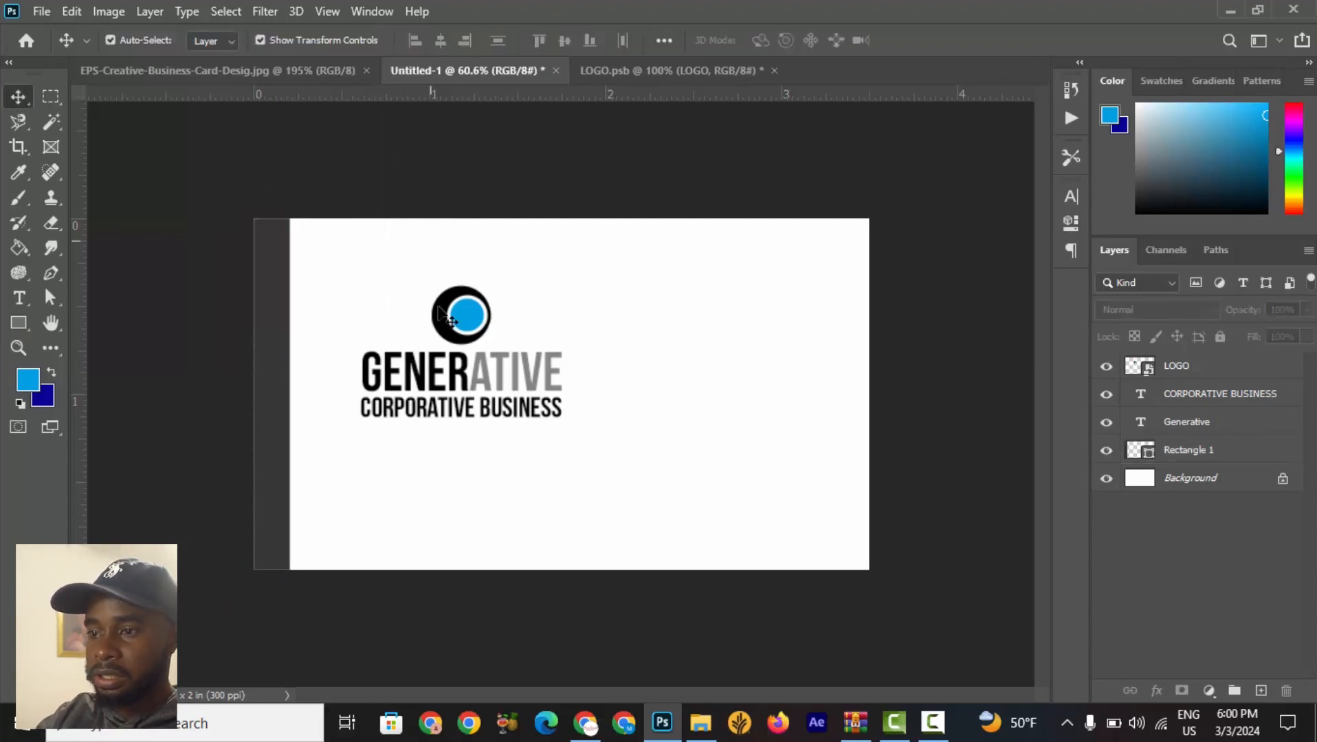
pyautogui.scroll(7, 278, 416)
pyautogui.scroll(-7, 264, 416)
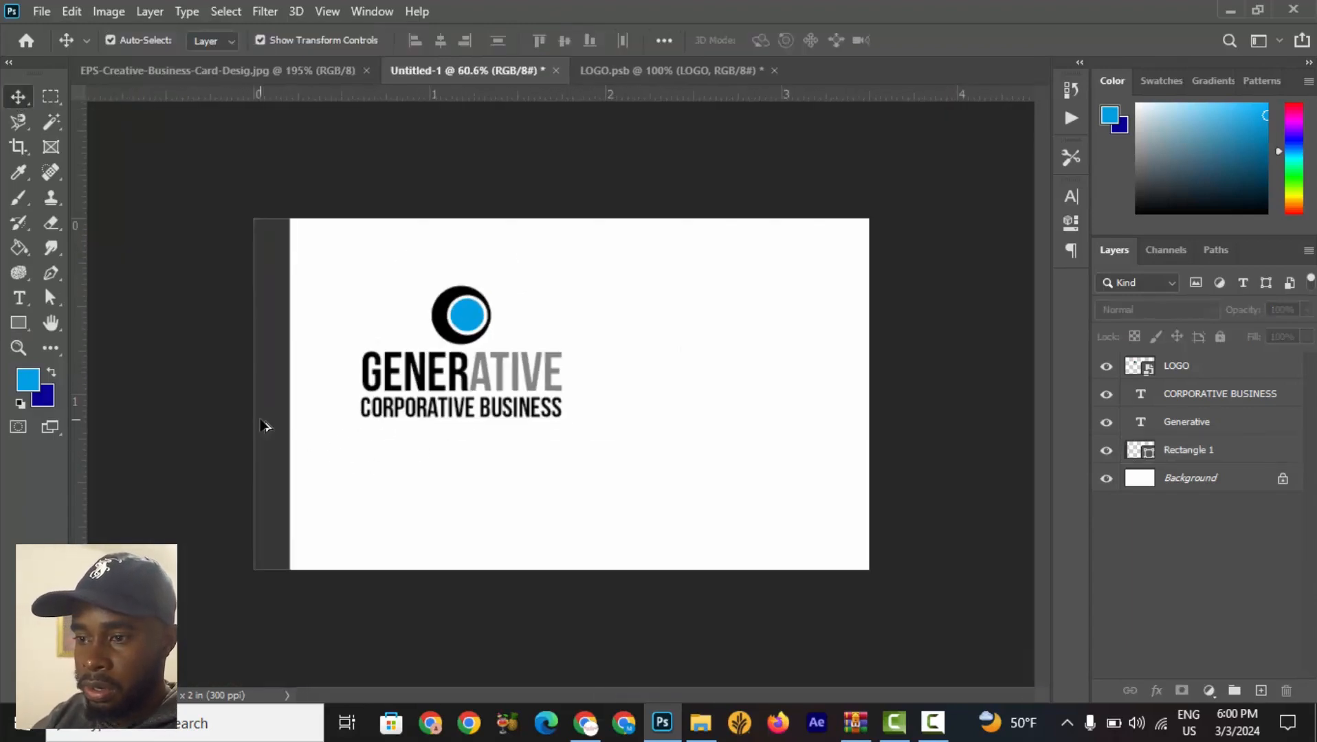
pyautogui.click(267, 424)
pyautogui.press('Right')
pyautogui.press('Right')
pyautogui.press('Right')
pyautogui.press('Right')
pyautogui.press('Right')
pyautogui.press('Right')
pyautogui.press('Right')
pyautogui.press('Right')
pyautogui.press('Right')
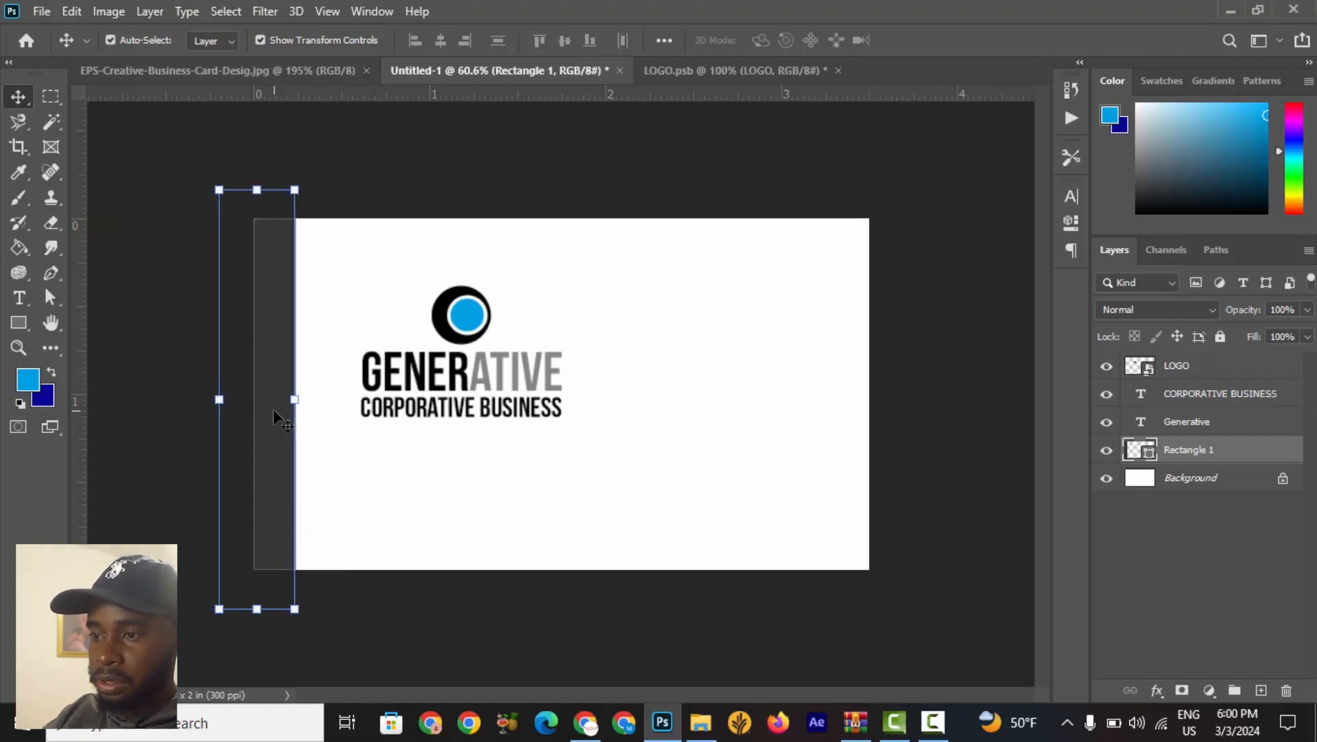
pyautogui.click(670, 162)
# Compare the card layout with the reference card image.
pyautogui.scroll(-6, 596, 408)
pyautogui.scroll(-2, 597, 408)
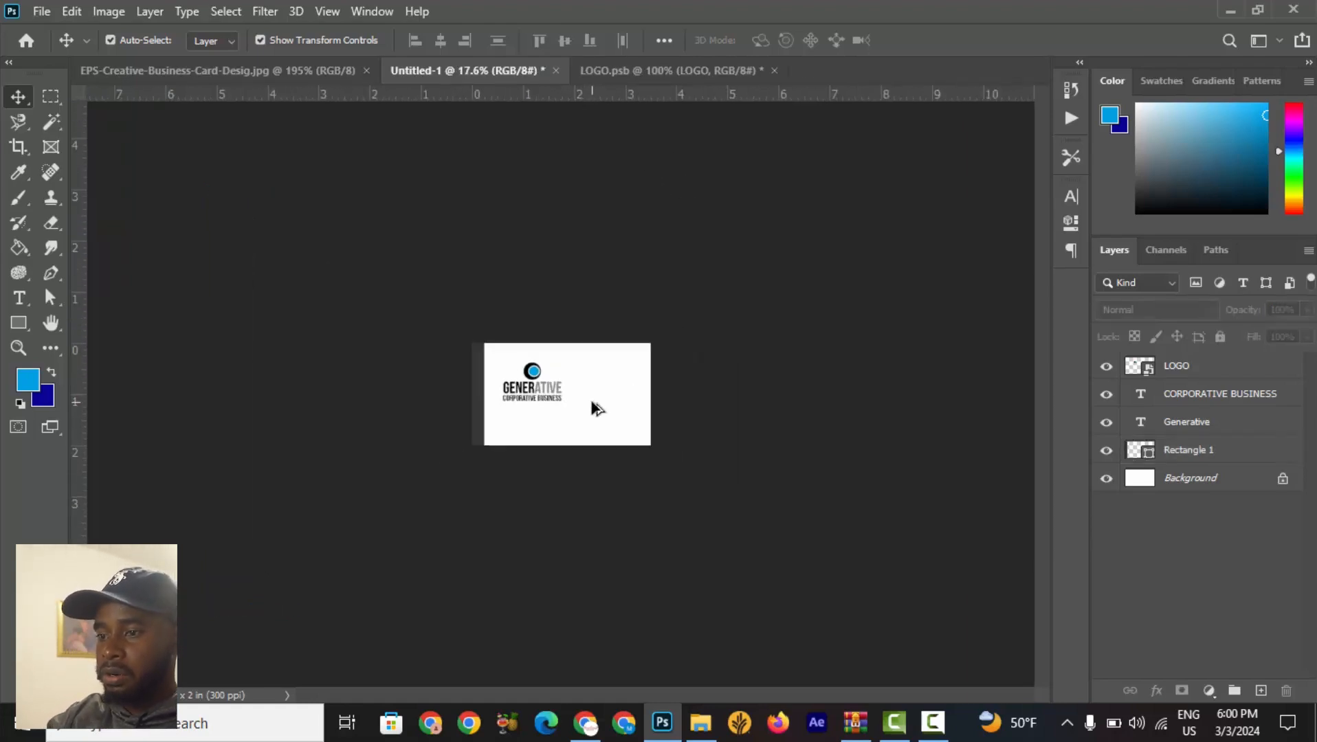
pyautogui.scroll(3, 465, 414)
pyautogui.scroll(1, 459, 429)
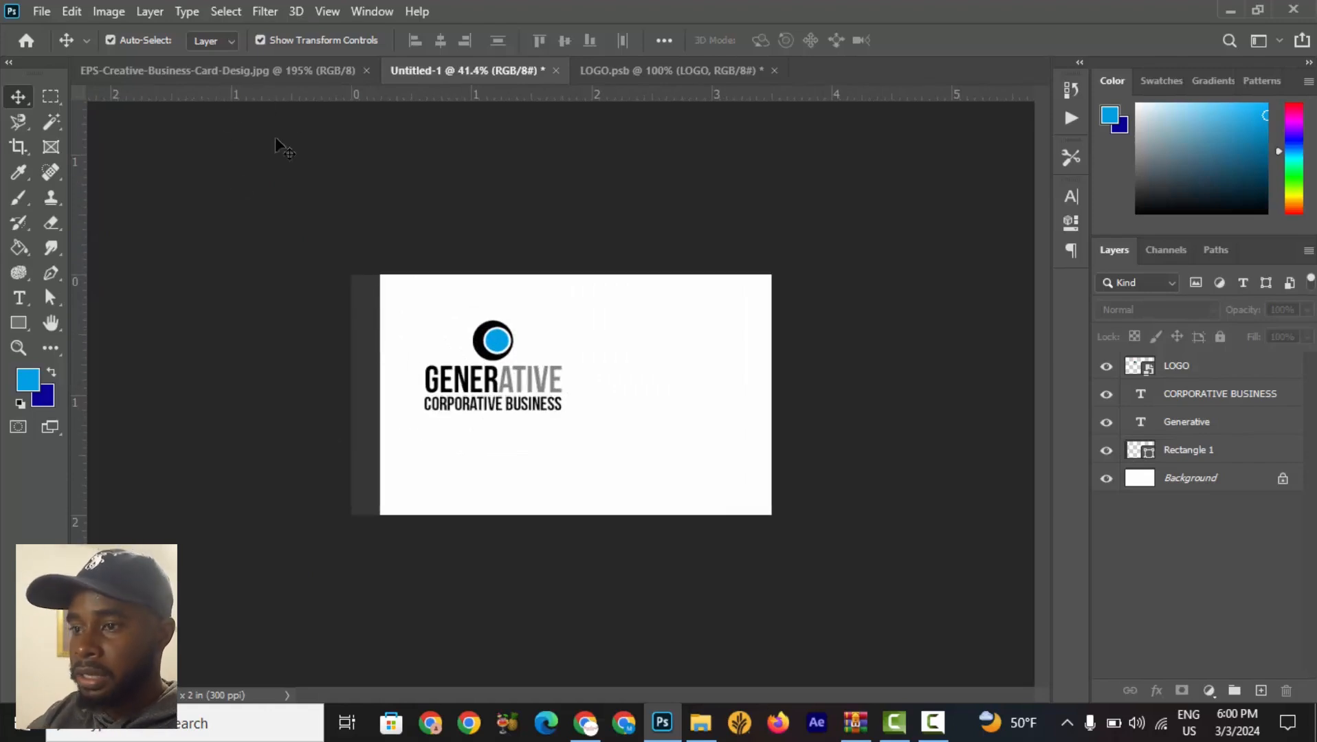
pyautogui.click(289, 69)
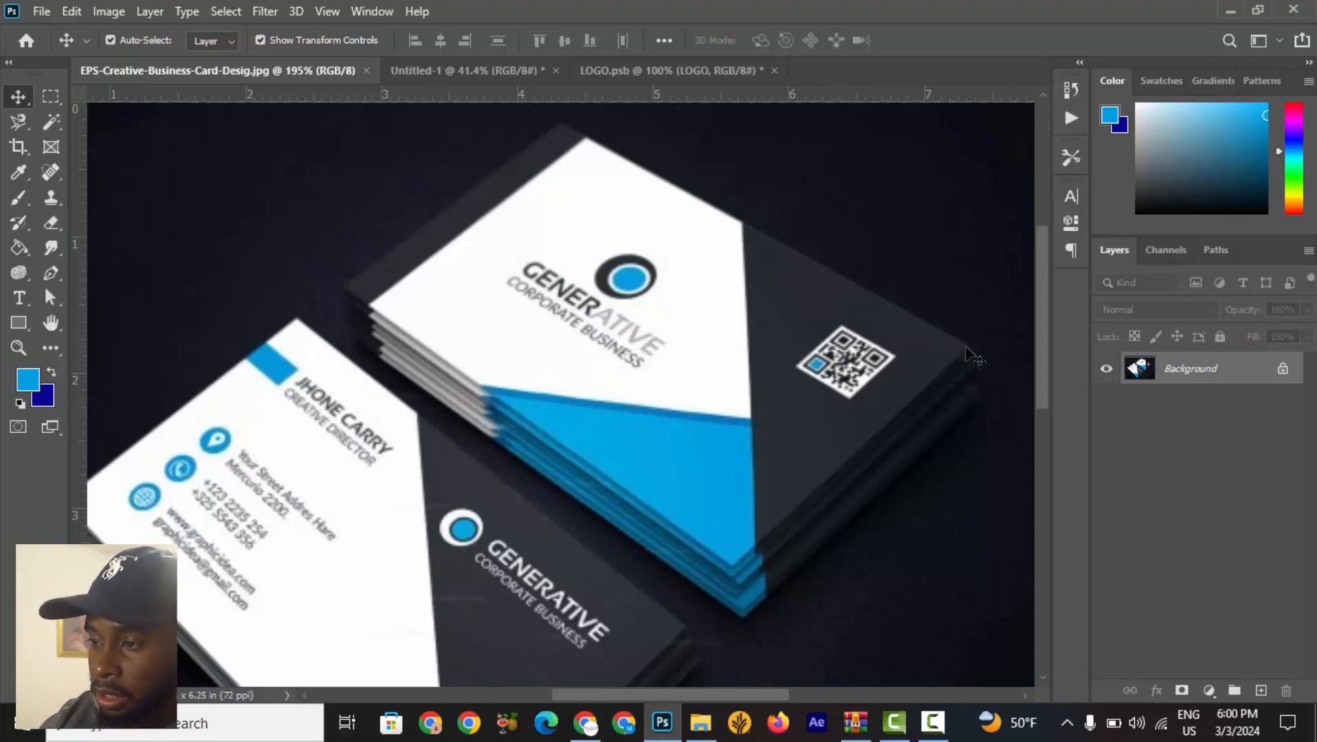
pyautogui.click(447, 72)
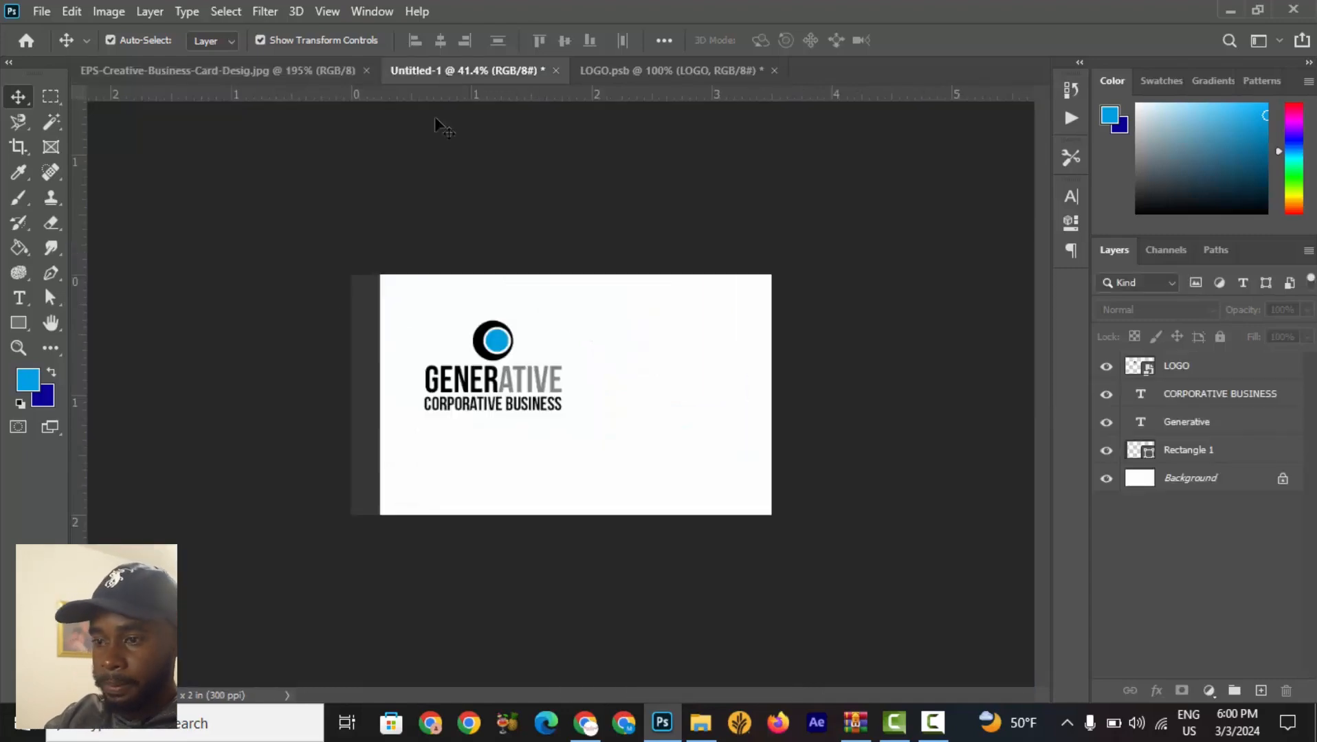
# Choose the Pen tool in Shape mode and set its stroke to none.
pyautogui.click(28, 328)
pyautogui.click(27, 329)
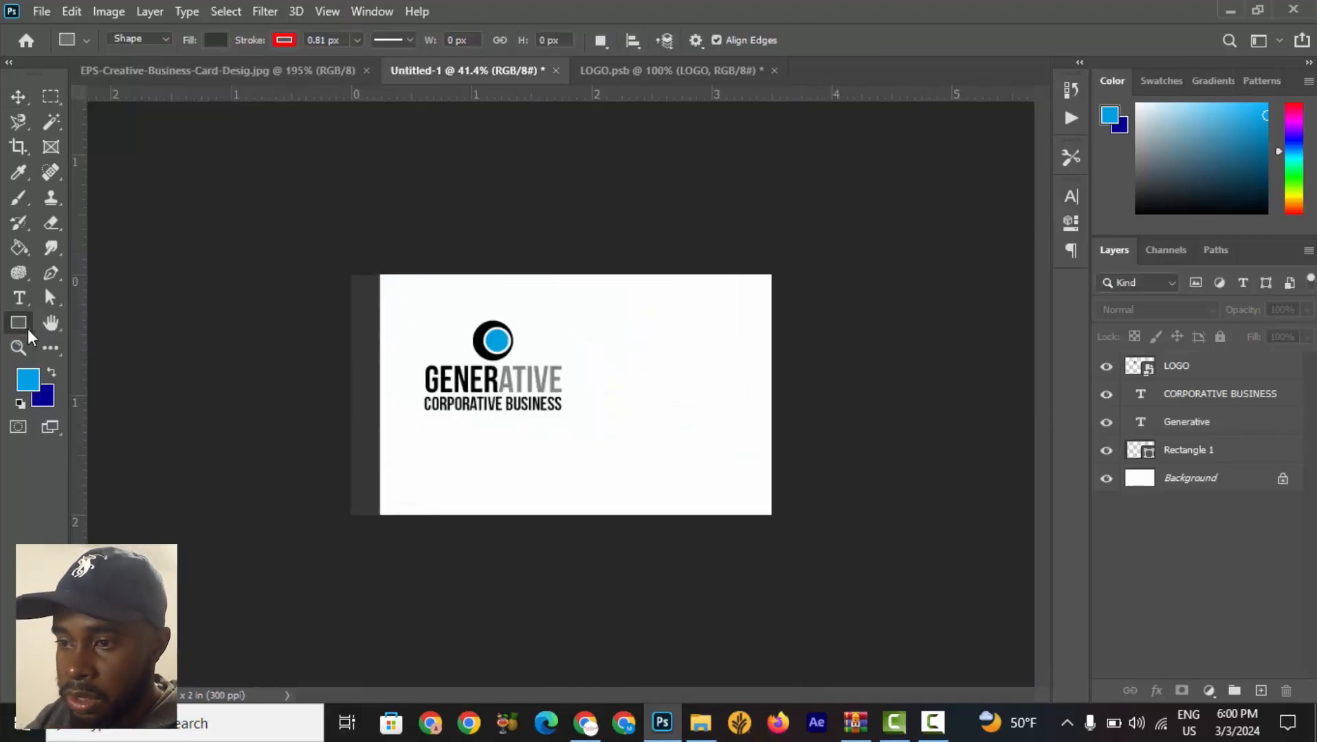
pyautogui.click(59, 281)
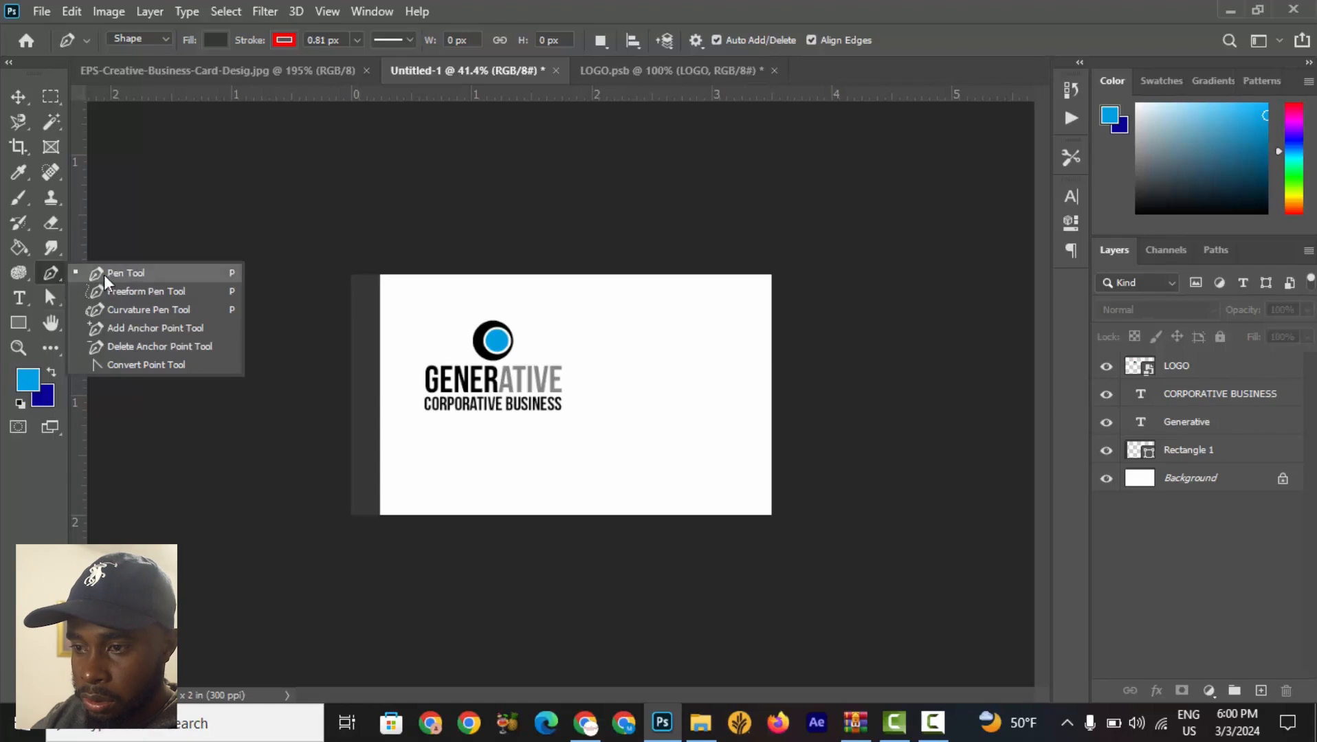
pyautogui.click(132, 275)
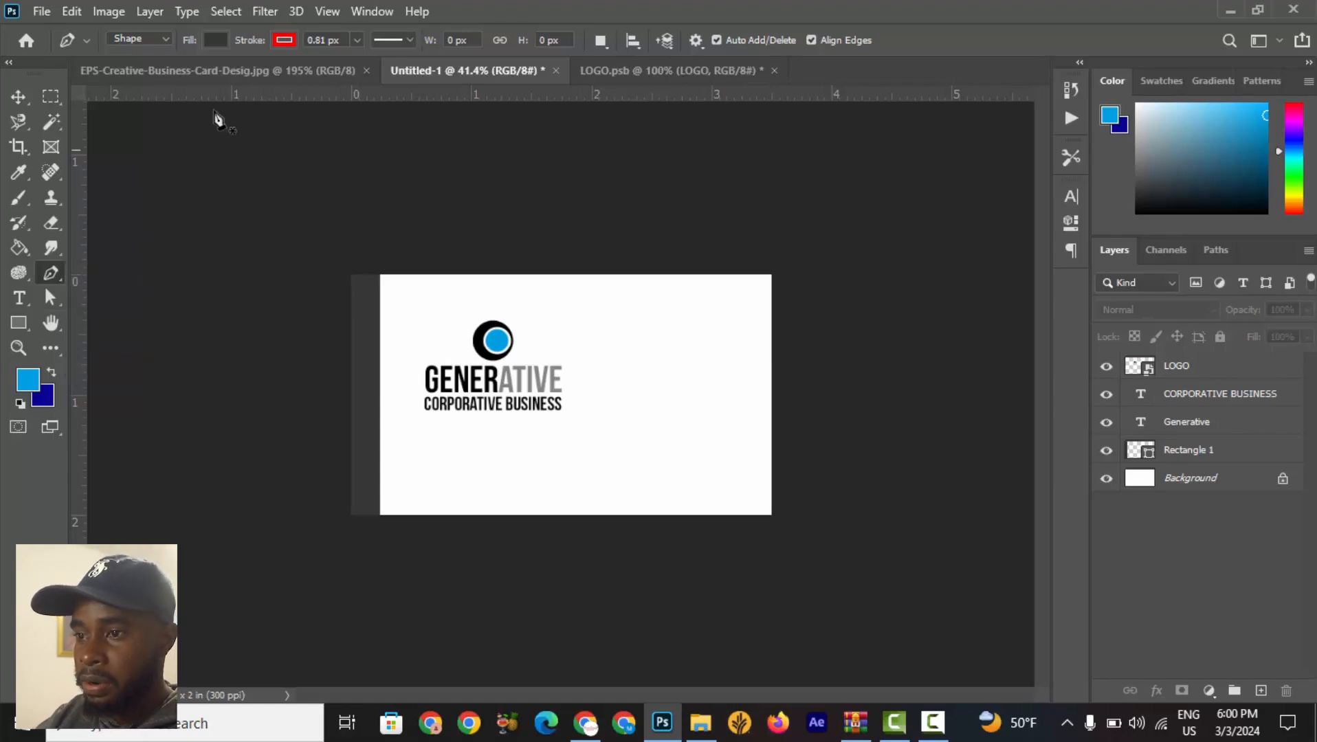
pyautogui.click(169, 69)
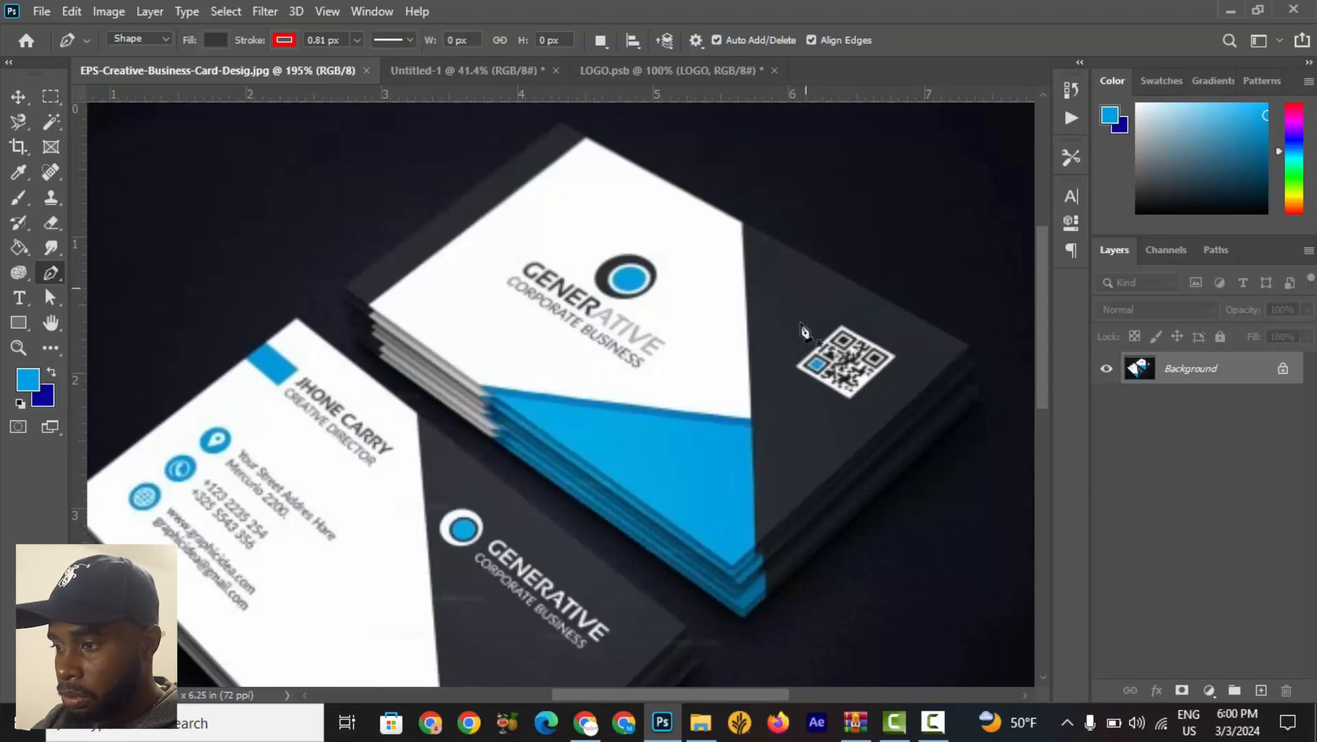
pyautogui.click(491, 79)
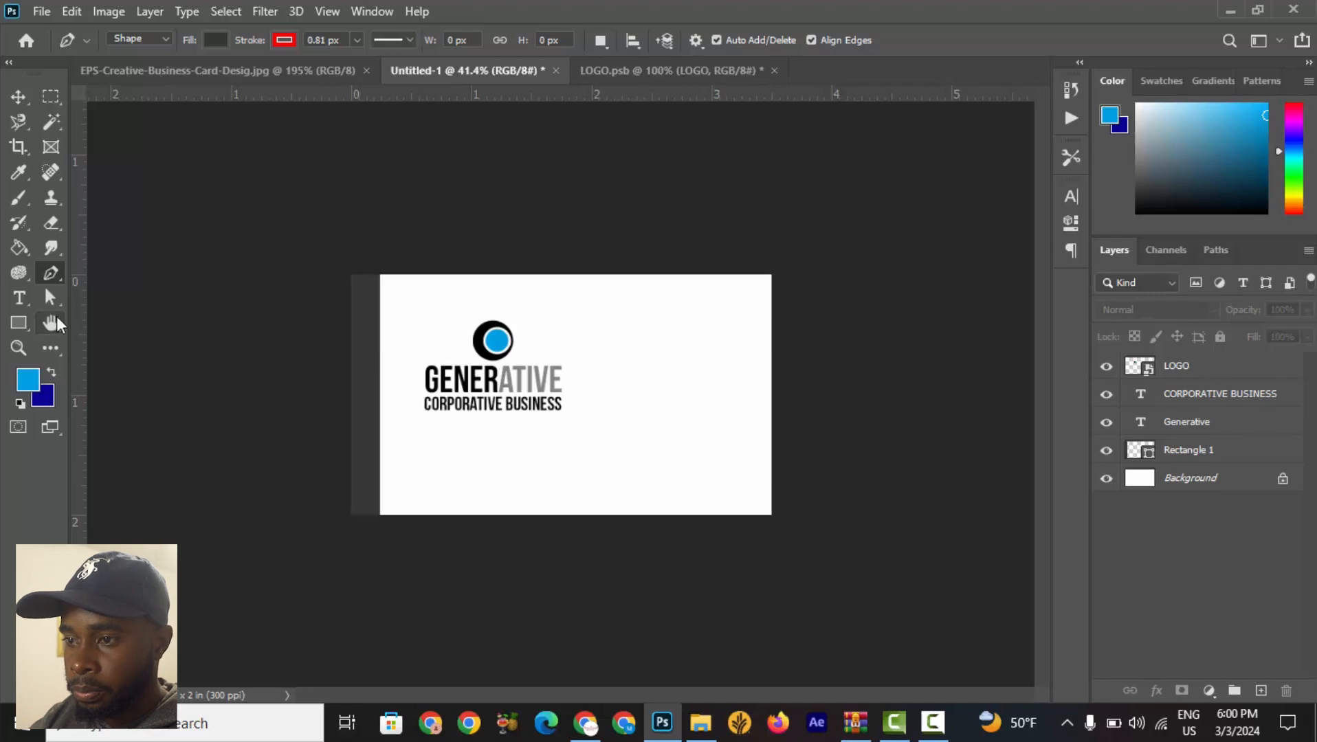
pyautogui.rightClick(58, 273)
pyautogui.rightClick(59, 274)
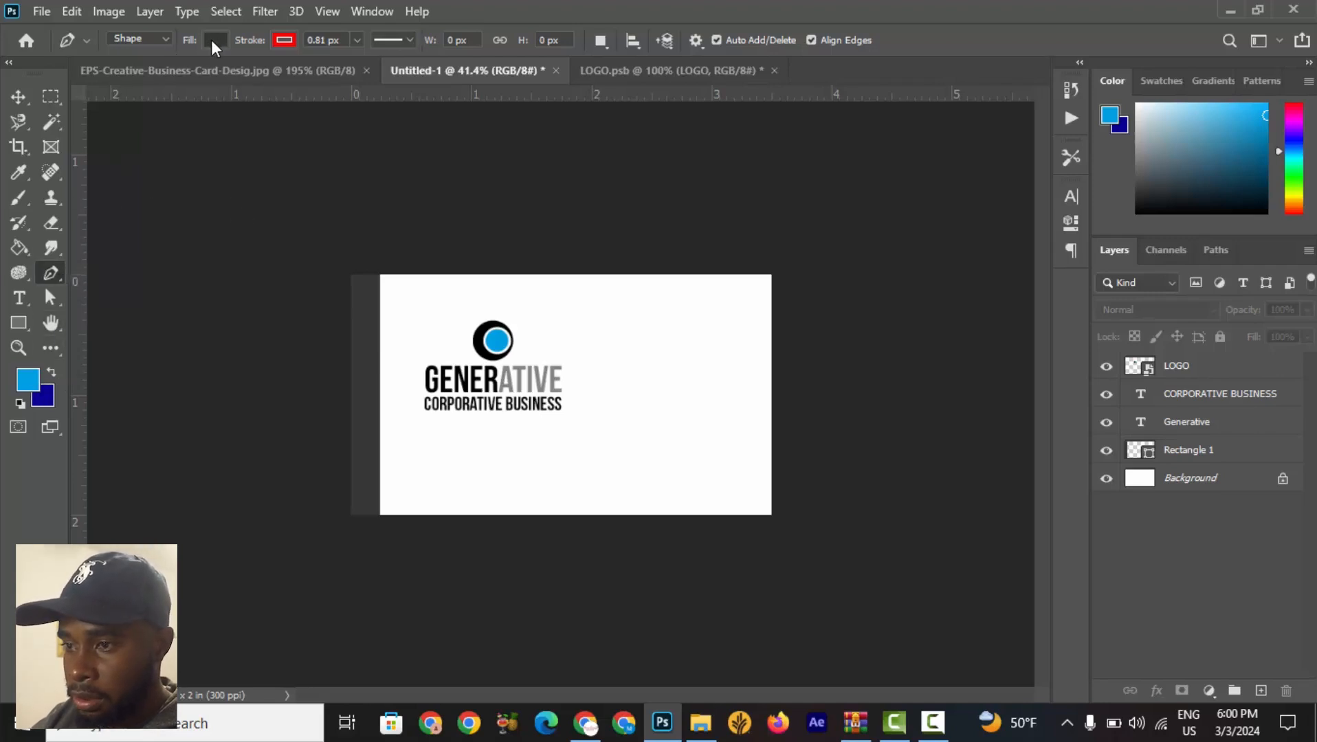
pyautogui.click(278, 40)
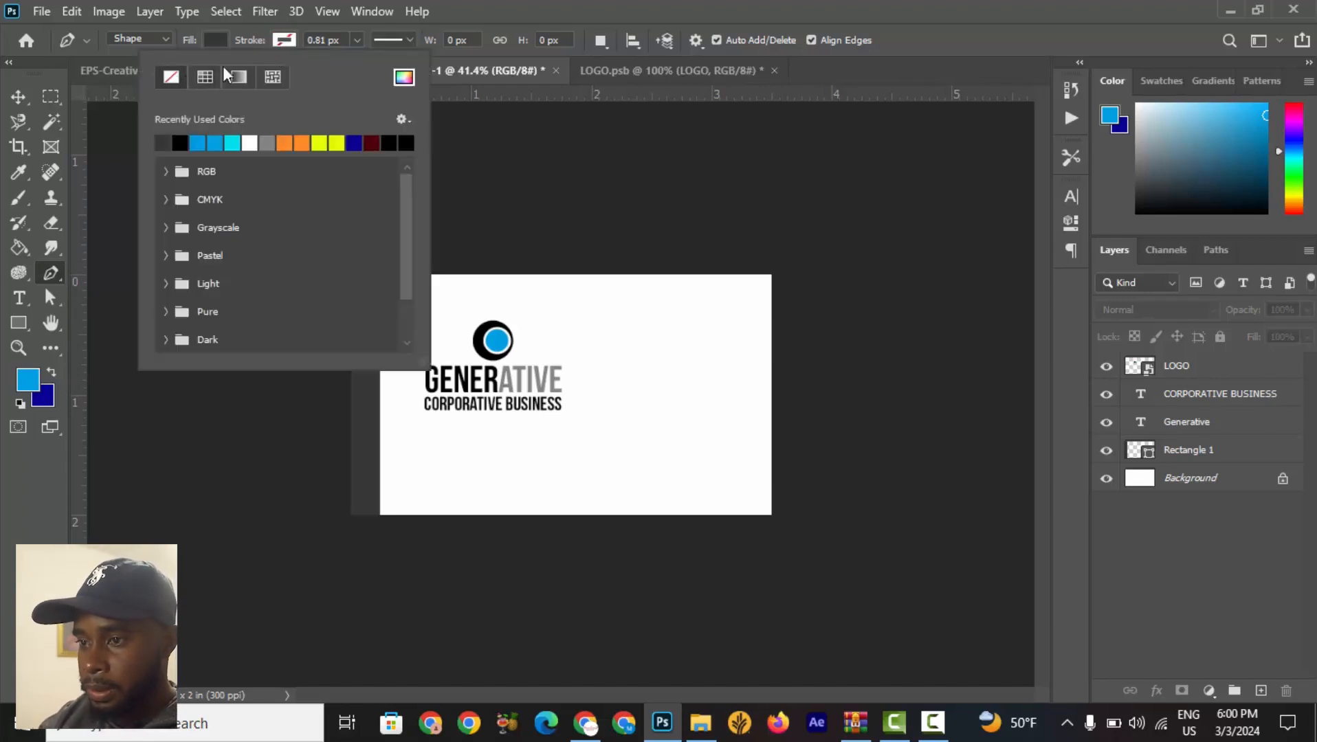
pyautogui.click(303, 23)
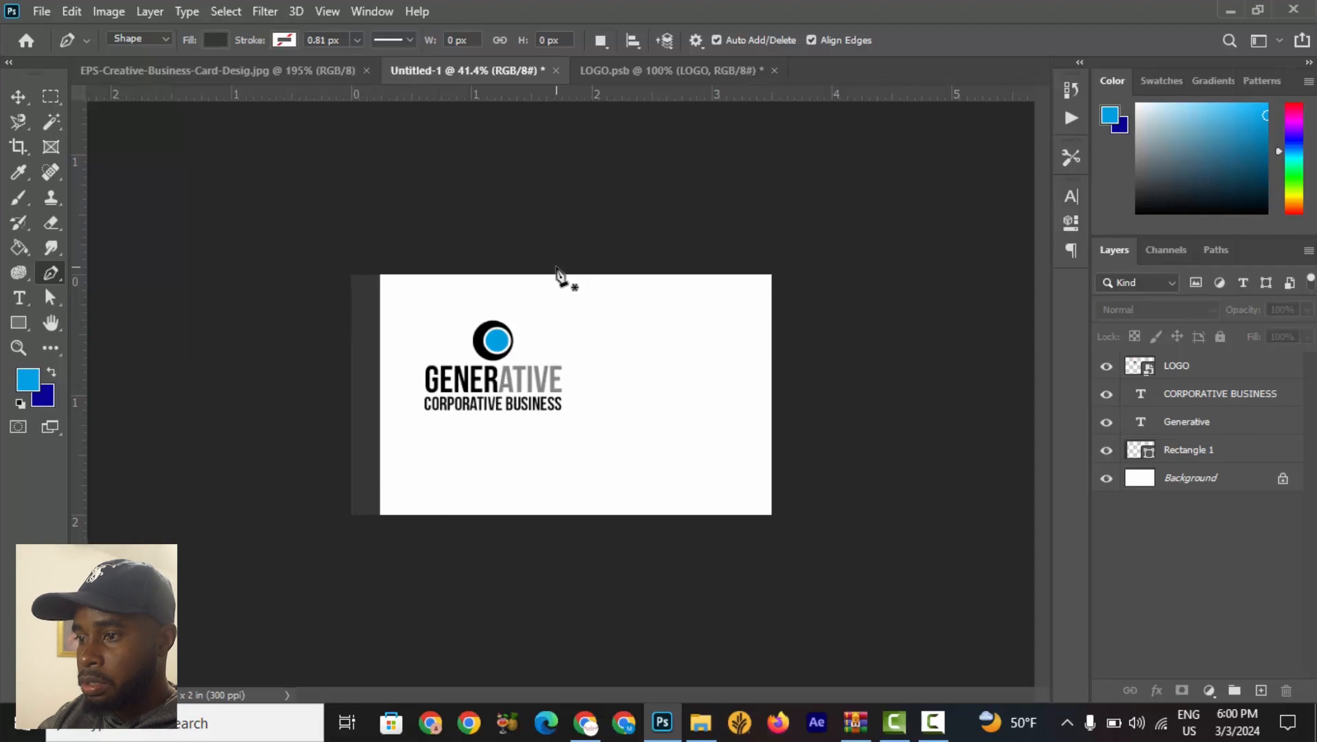
# Draw a dark triangular shape across the card's upper-right corner with the Pen tool.
pyautogui.click(522, 242)
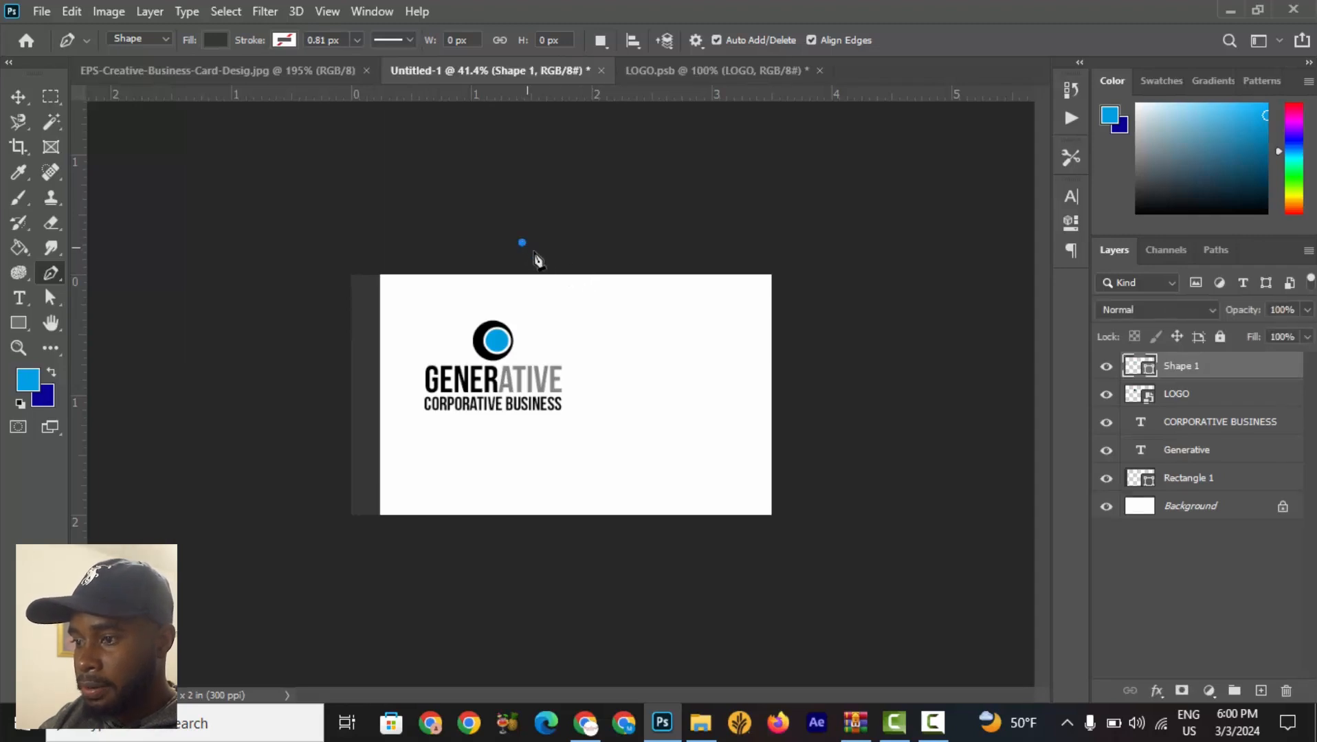
pyautogui.click(820, 463)
pyautogui.click(848, 198)
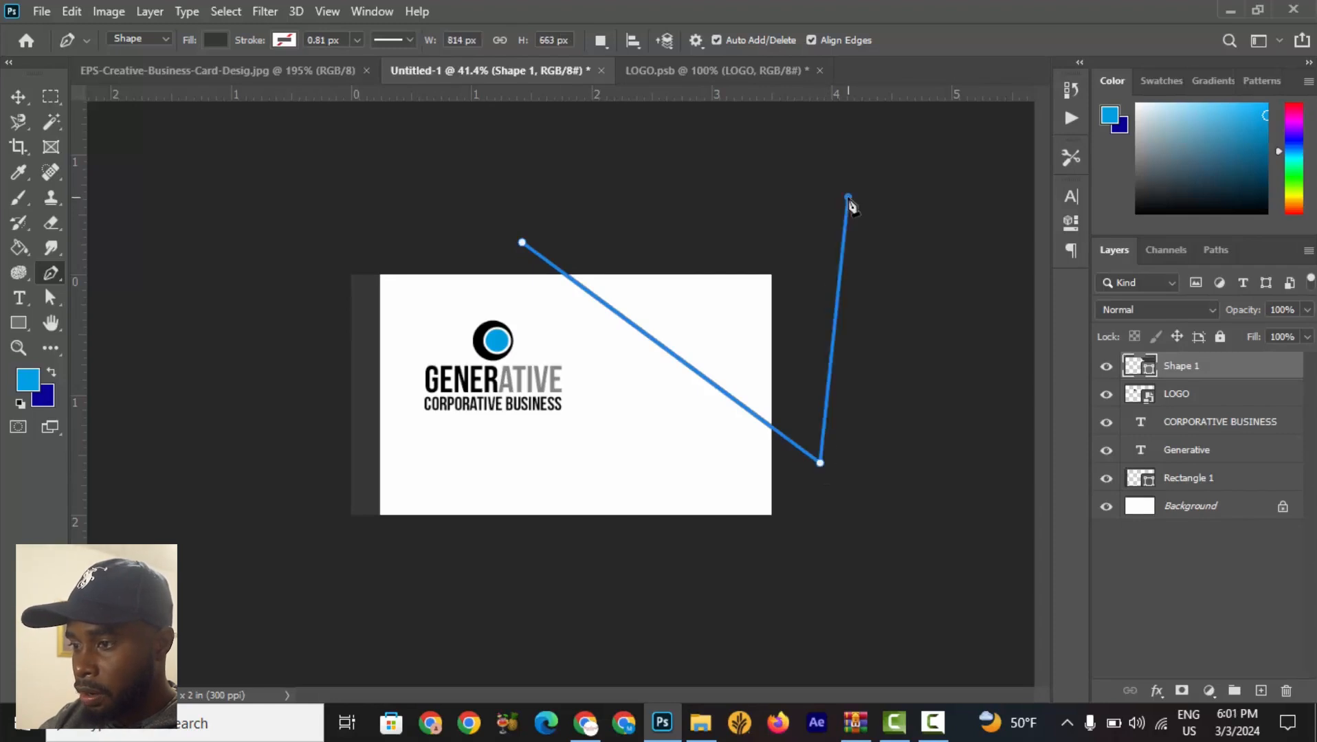
pyautogui.click(523, 243)
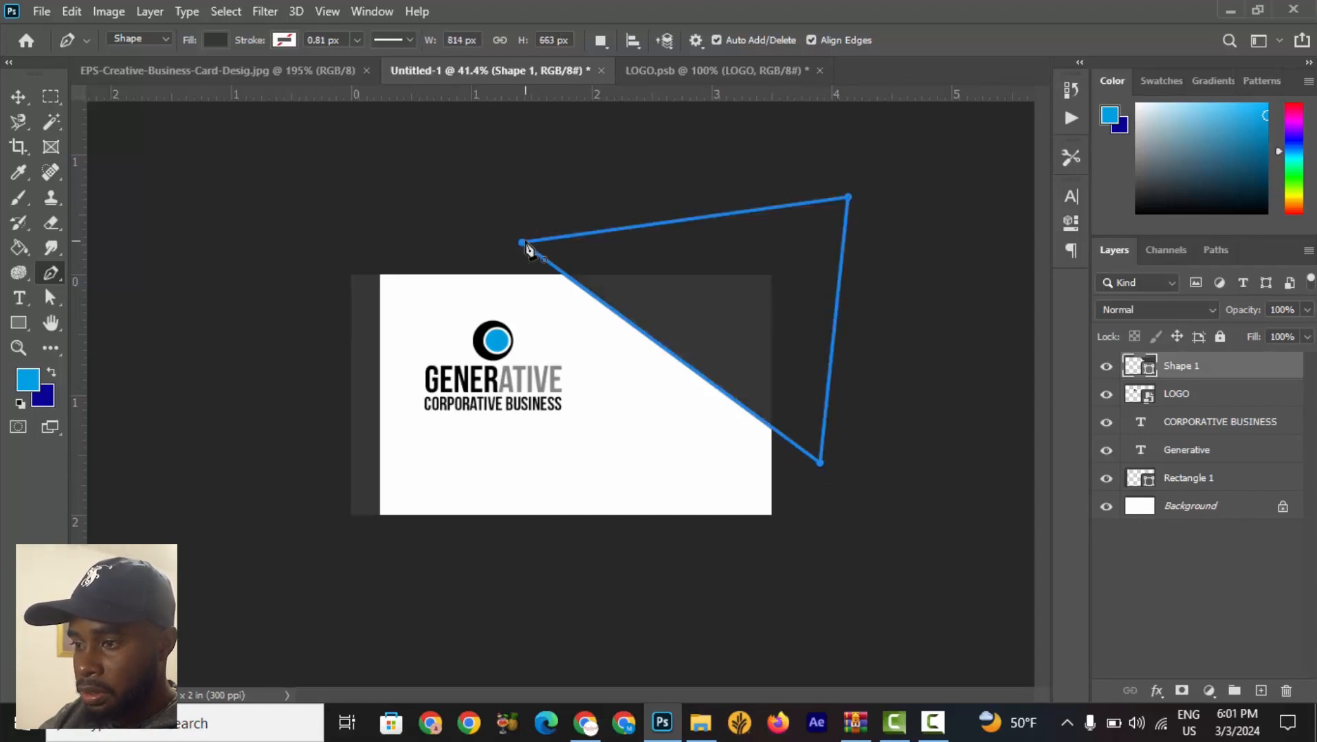
pyautogui.click(18, 96)
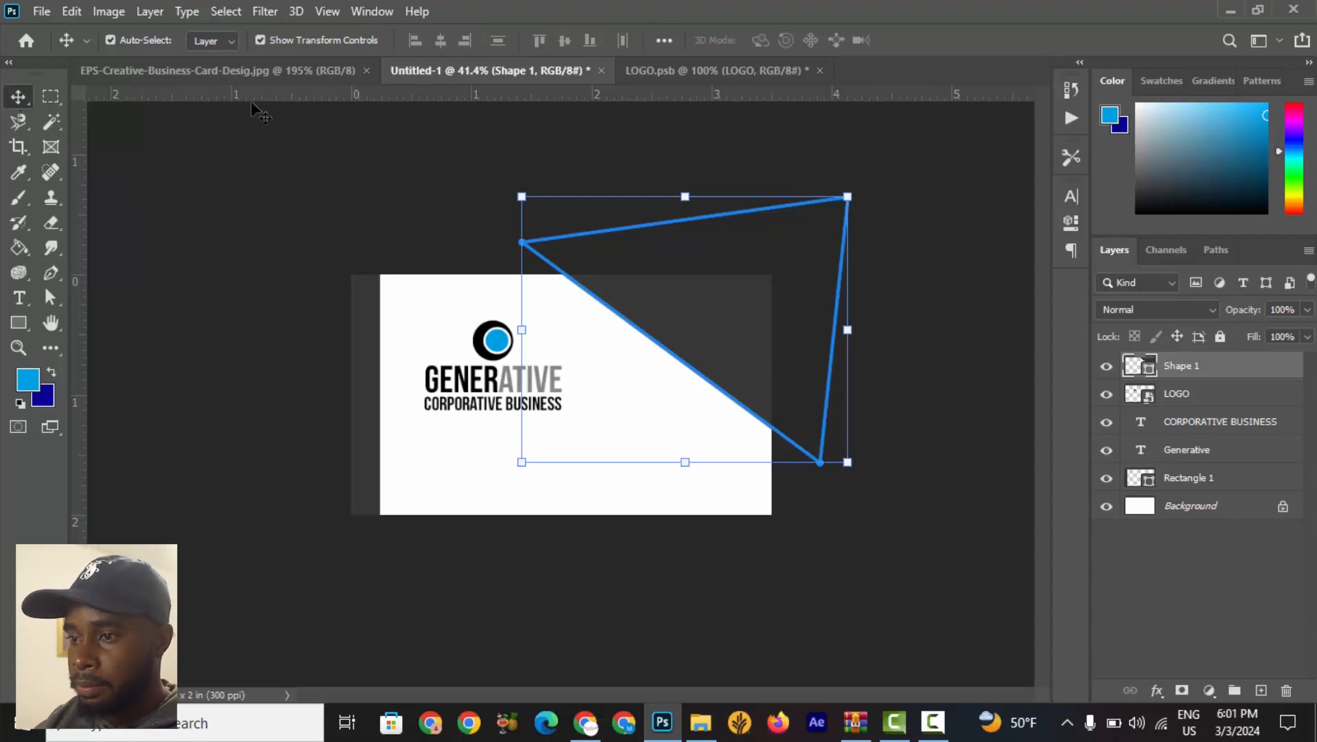
pyautogui.click(253, 149)
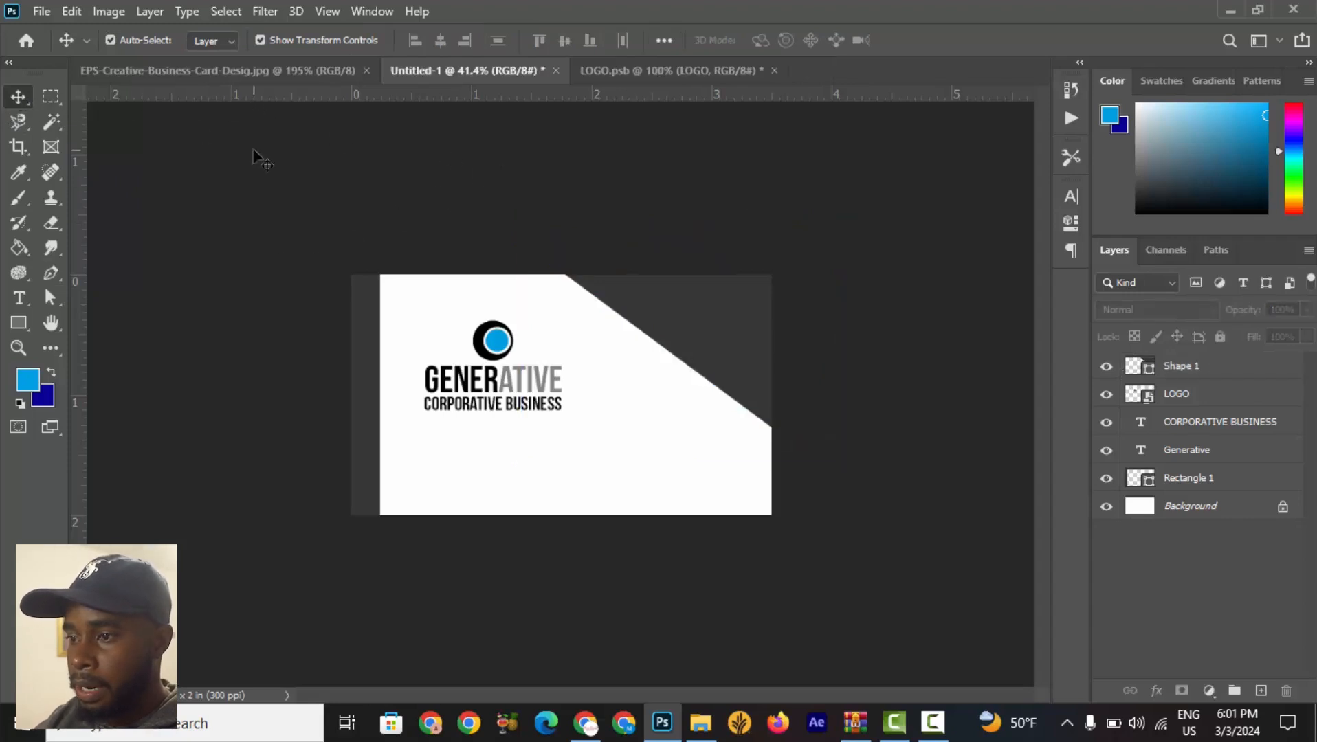
# Check the reference card, then delete the triangular shape.
pyautogui.click(244, 72)
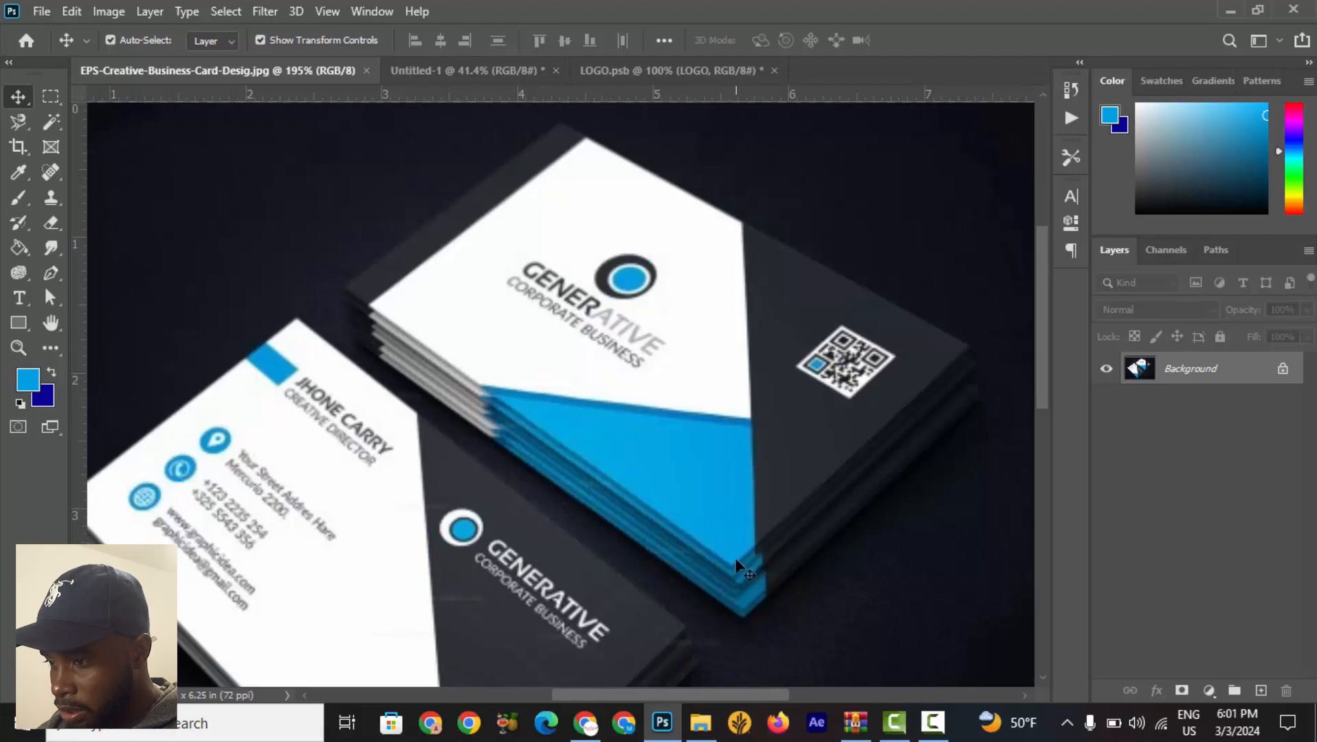
pyautogui.scroll(5, 774, 571)
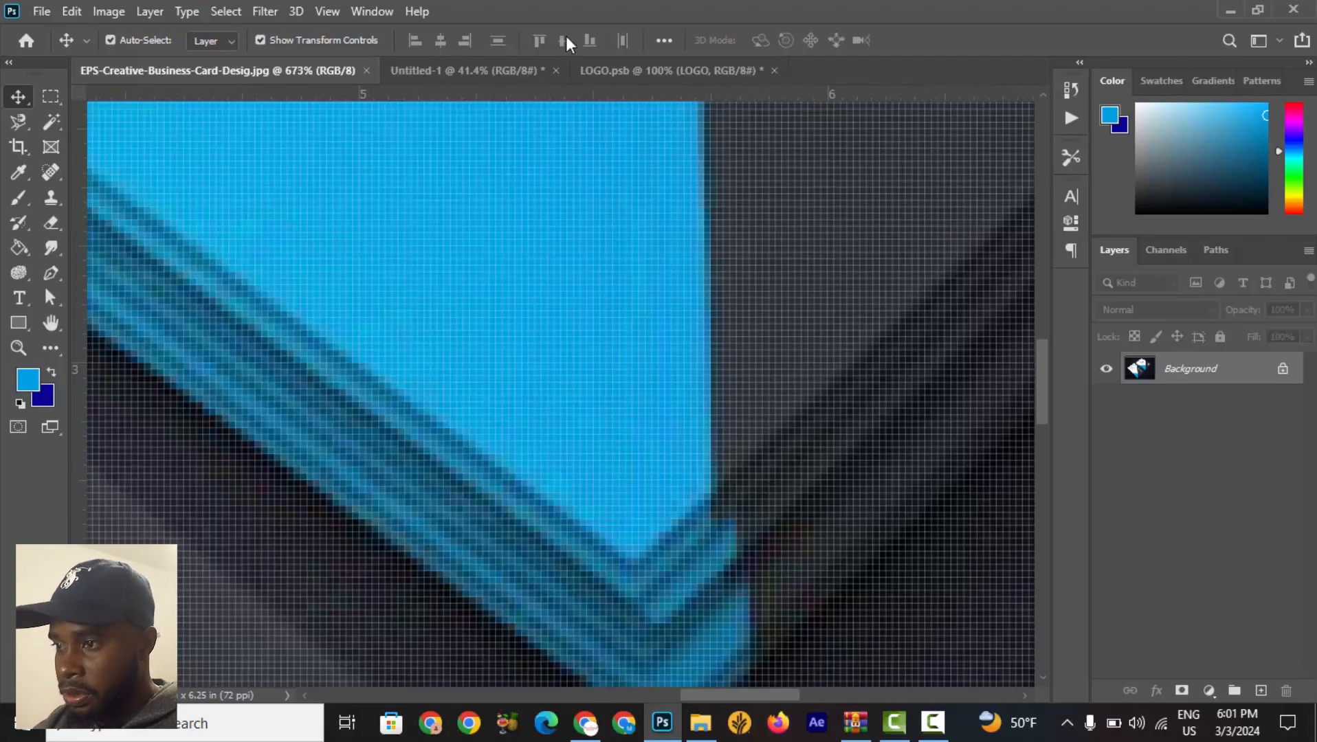
pyautogui.click(473, 69)
pyautogui.hotkey('ctrl', 'v')
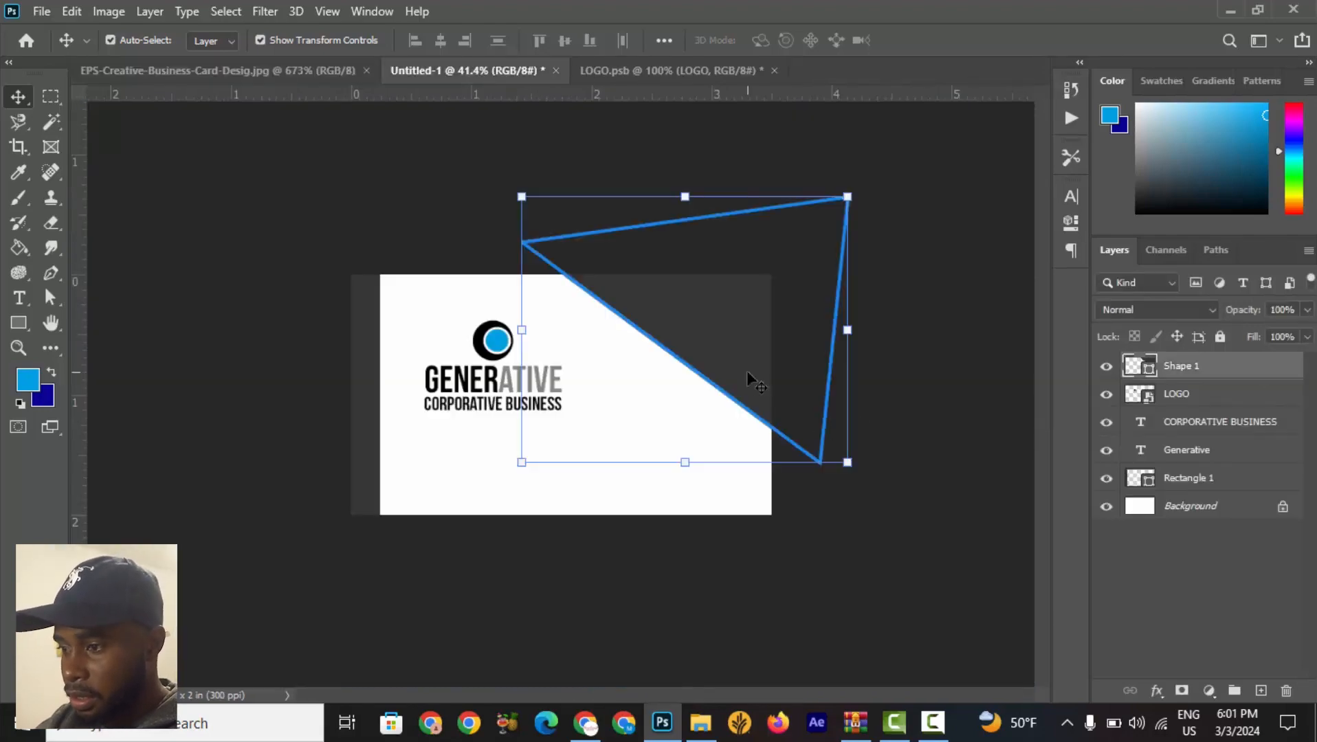
pyautogui.press('Delete')
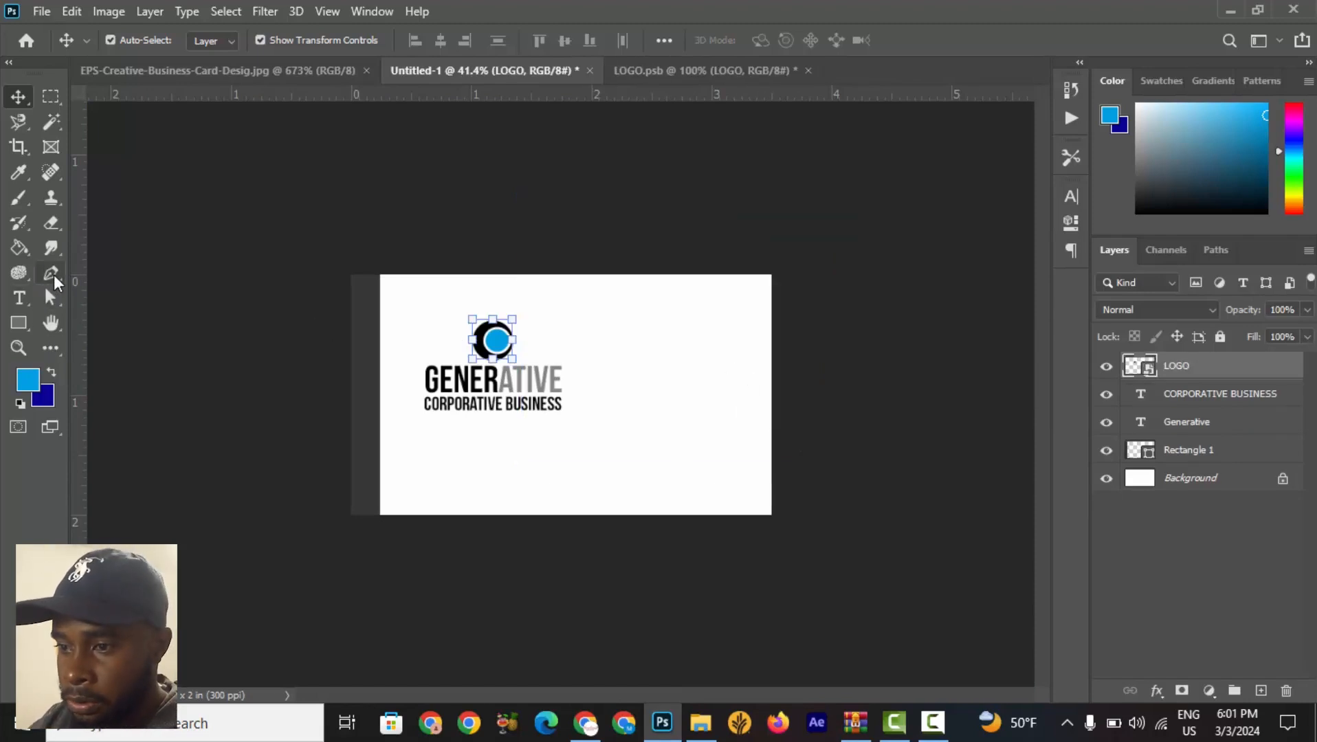
# Draw a dark four-sided Pen shape about 881 by 731 px cutting diagonally across the card's upper-right corner.
pyautogui.click(220, 68)
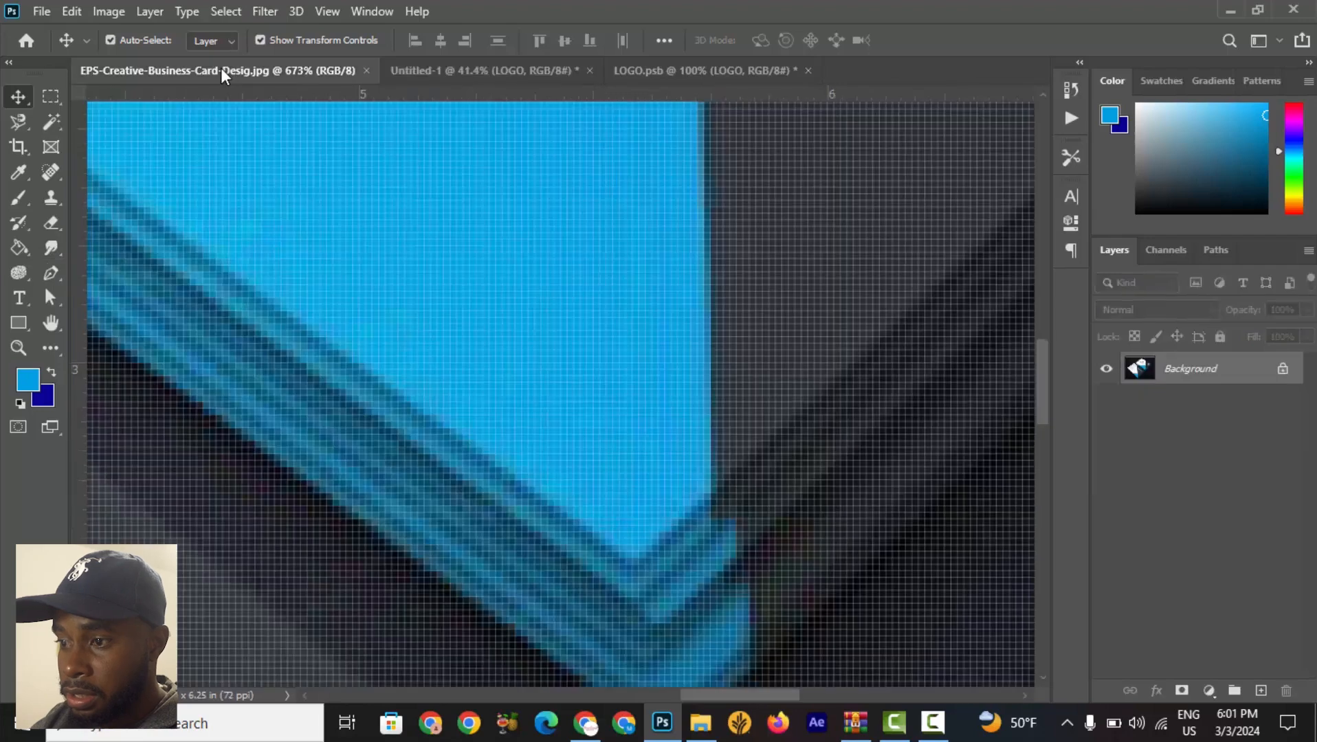
pyautogui.scroll(-10, 233, 99)
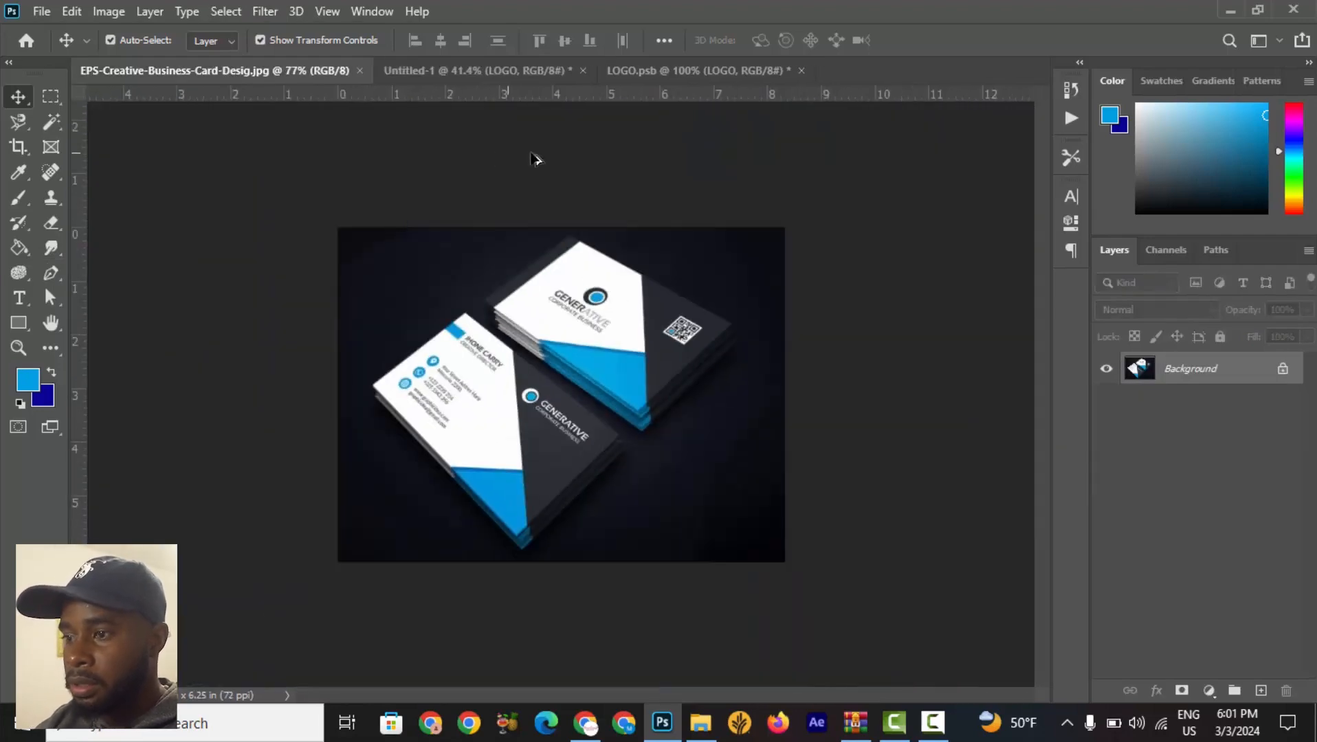
pyautogui.scroll(1, 624, 220)
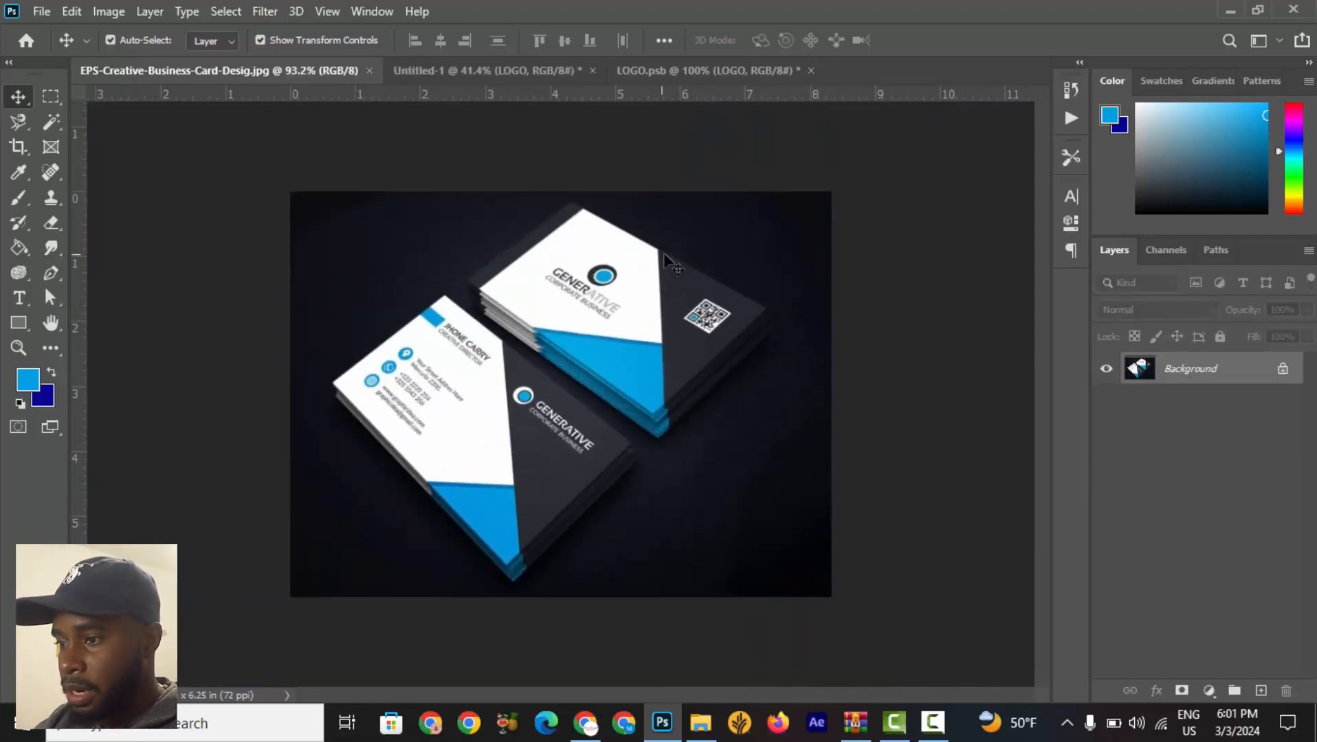
pyautogui.scroll(5, 665, 428)
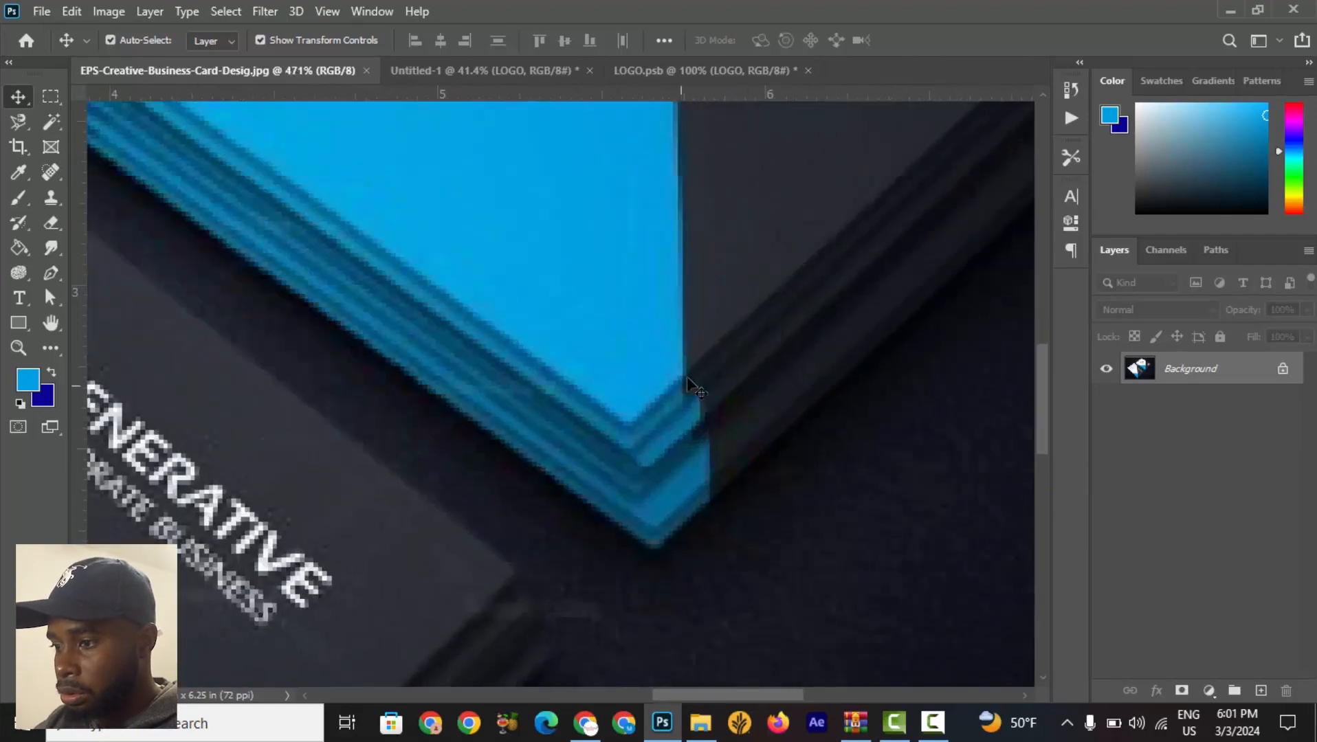
pyautogui.click(493, 71)
pyautogui.scroll(-1, 582, 313)
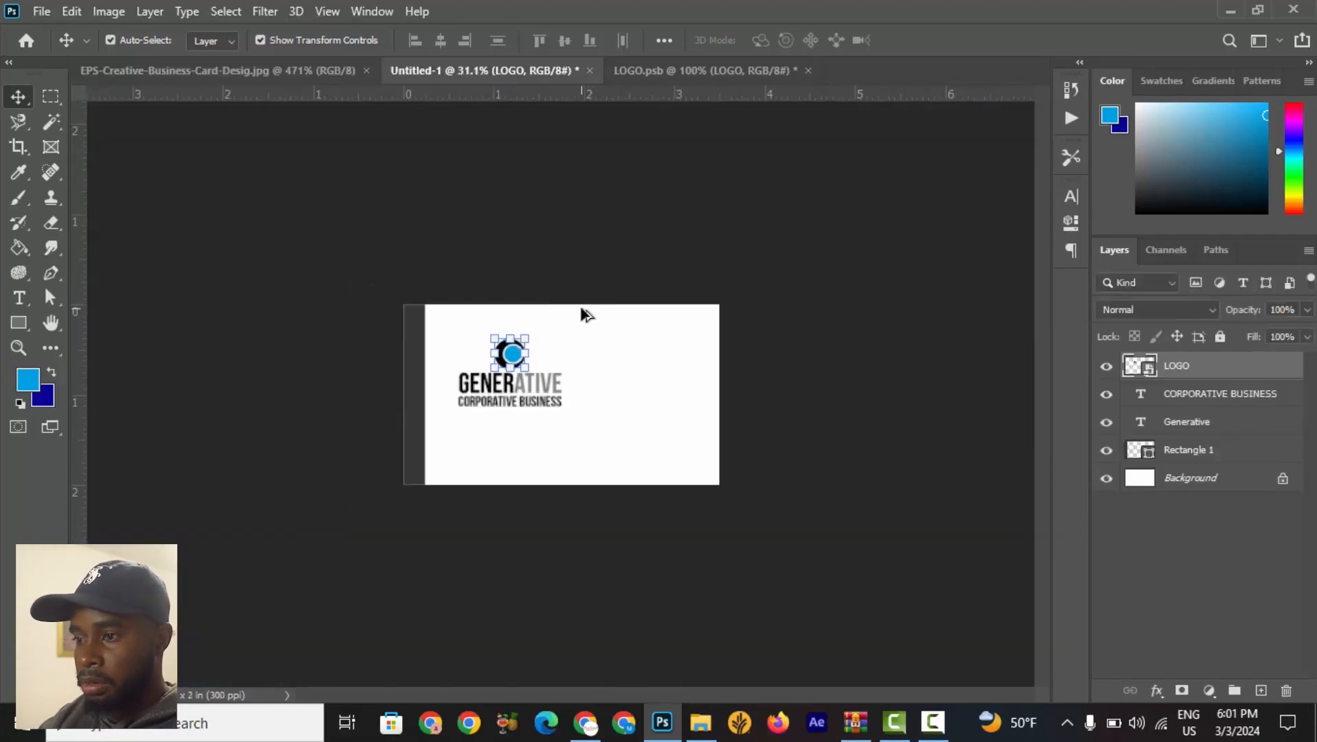
pyautogui.click(50, 275)
pyautogui.scroll(1, 591, 338)
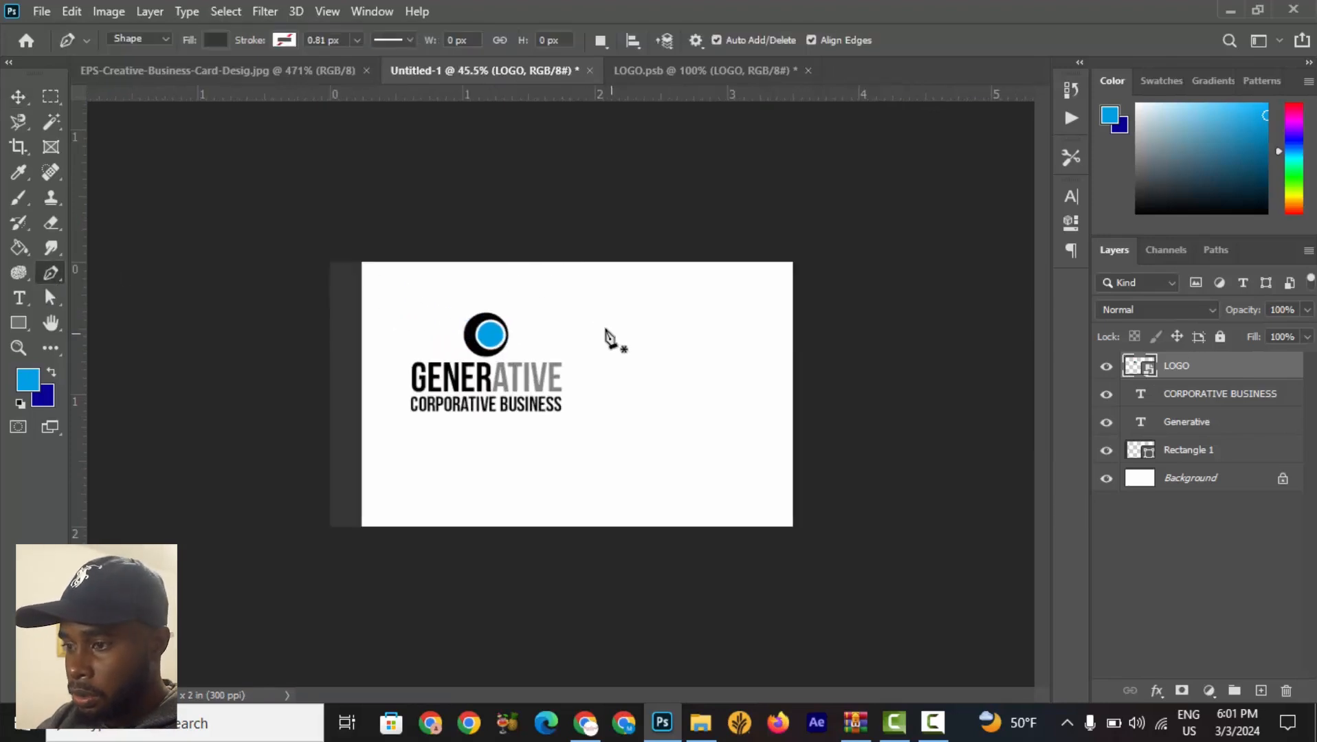
pyautogui.click(544, 248)
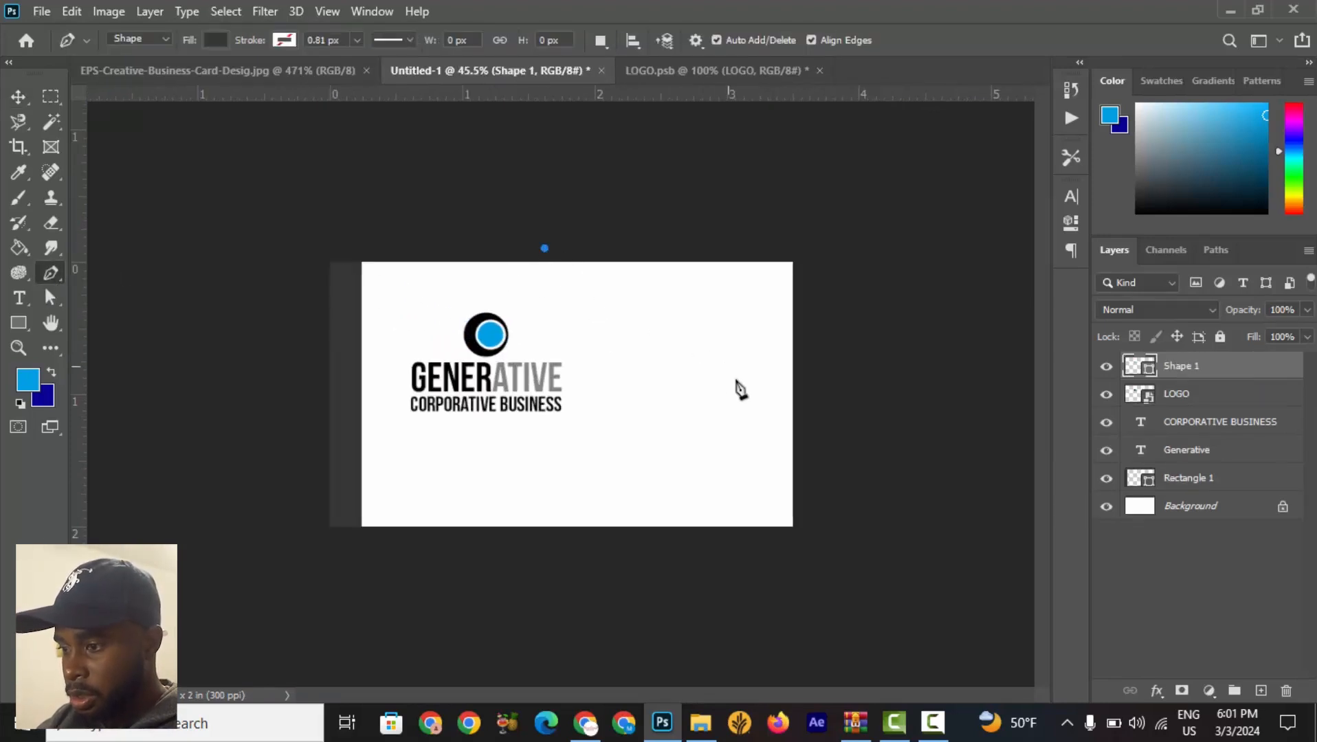
pyautogui.click(807, 503)
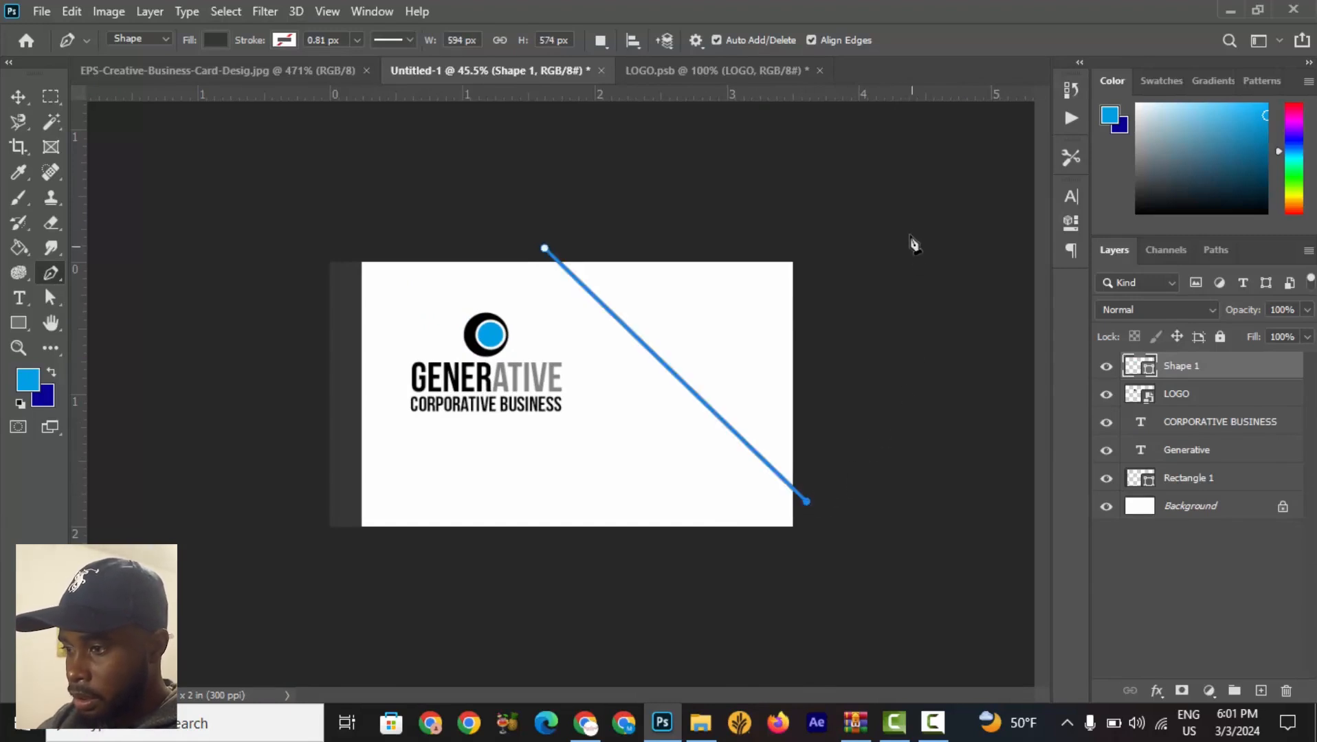
pyautogui.click(914, 184)
pyautogui.click(526, 179)
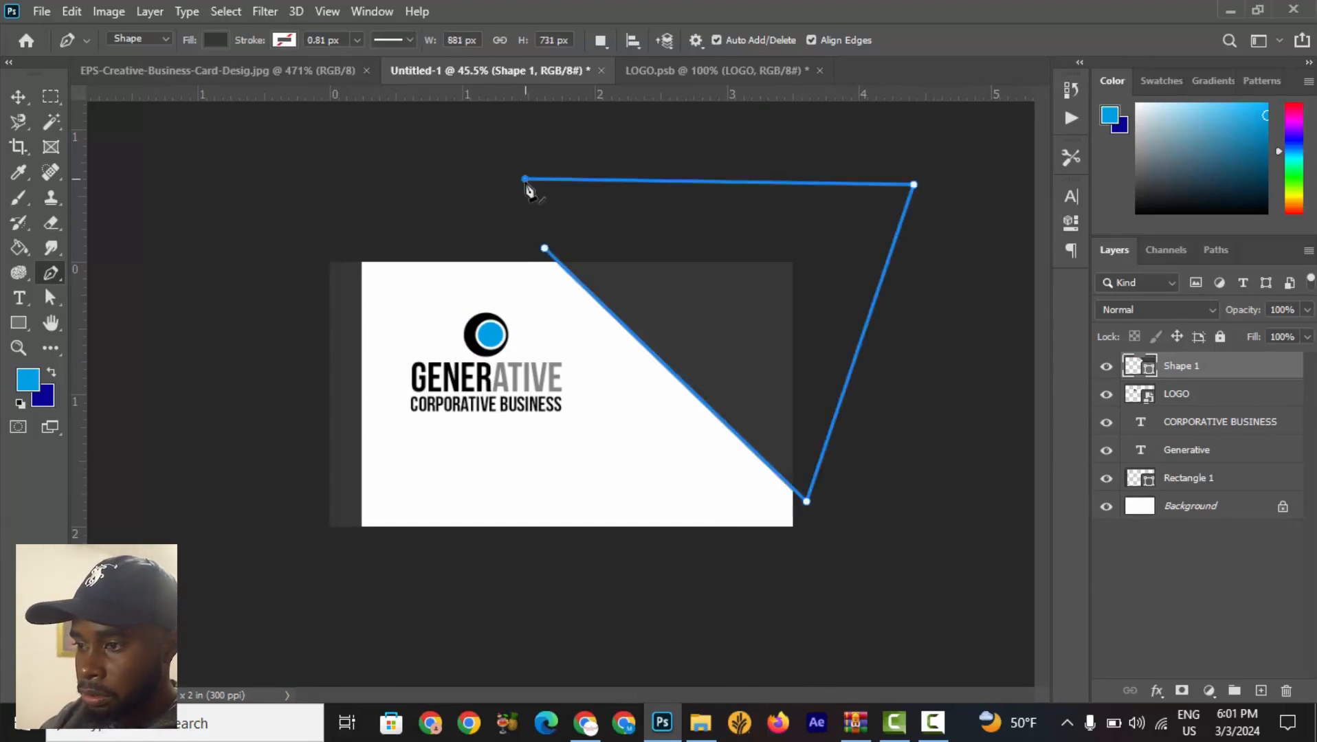
pyautogui.click(544, 248)
pyautogui.click(18, 96)
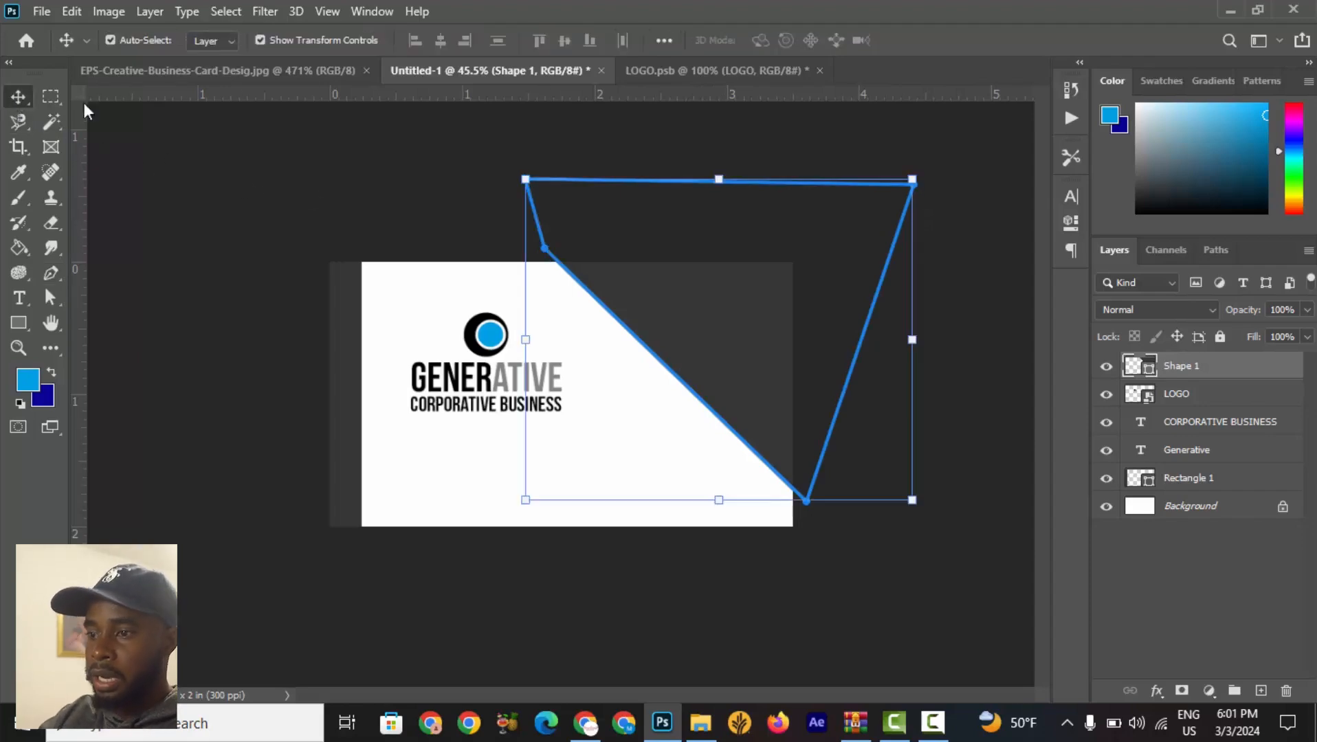
pyautogui.click(340, 162)
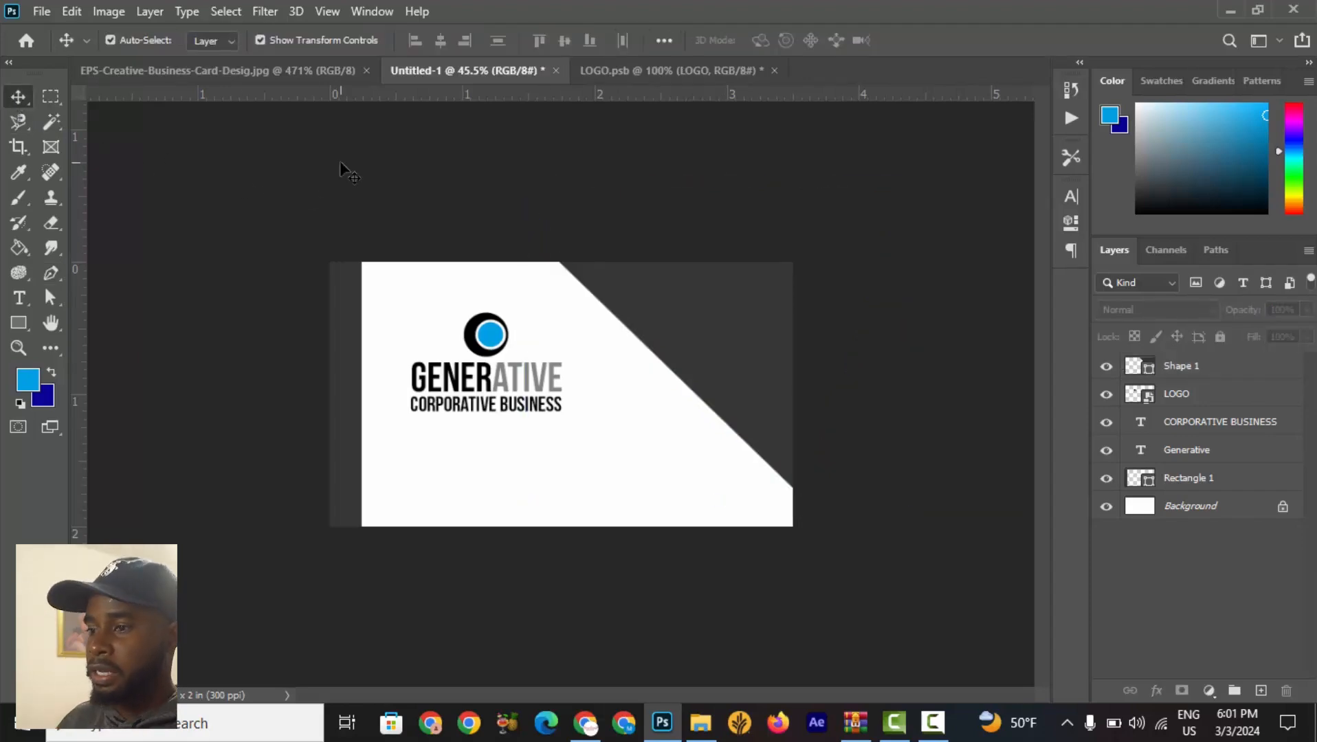
# Compare the card's diagonal dark shape with the reference card's corner layout.
pyautogui.click(304, 74)
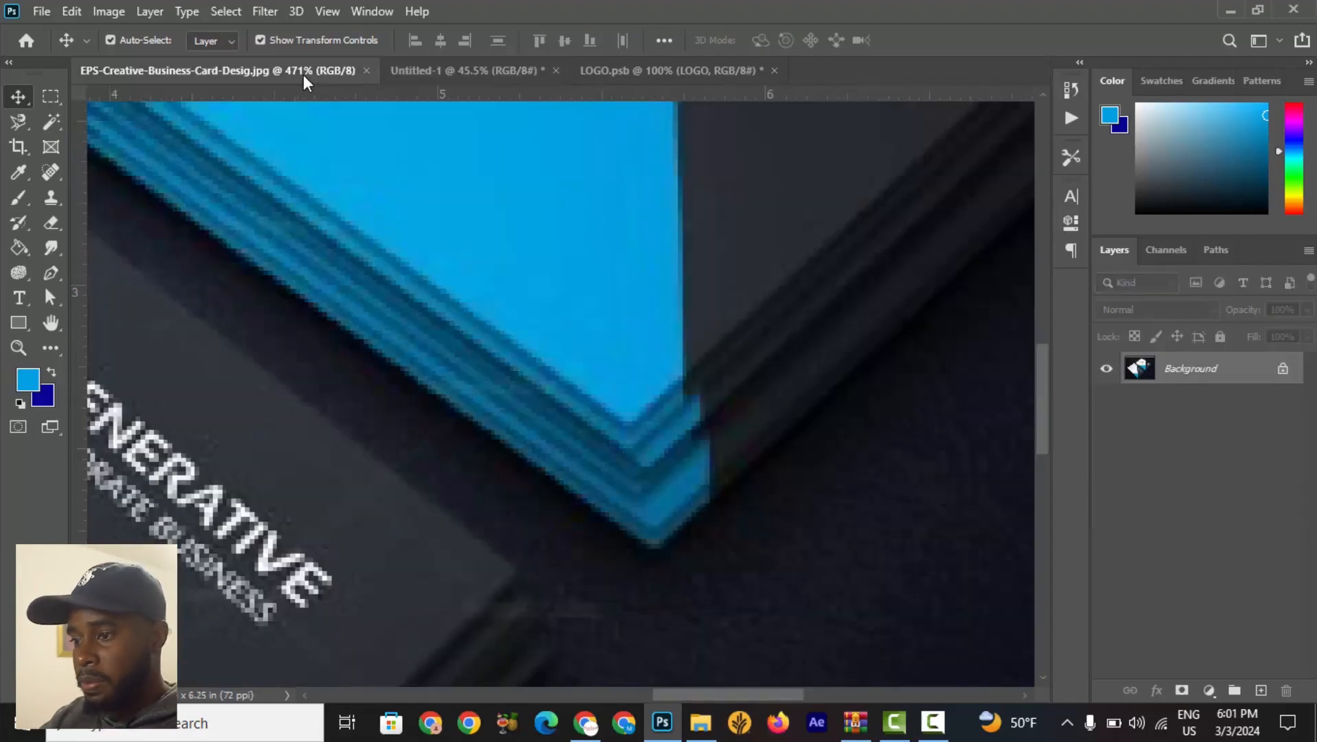
pyautogui.scroll(-6, 658, 308)
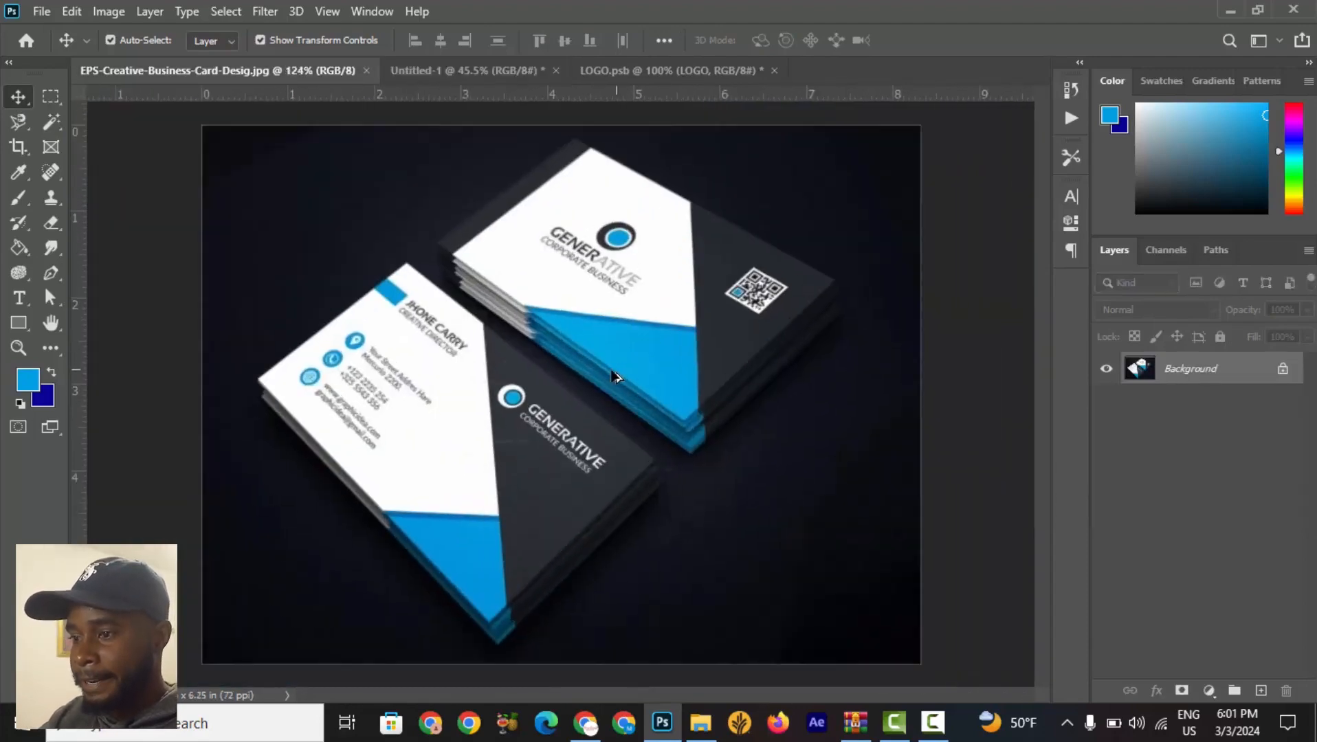
pyautogui.scroll(3, 613, 377)
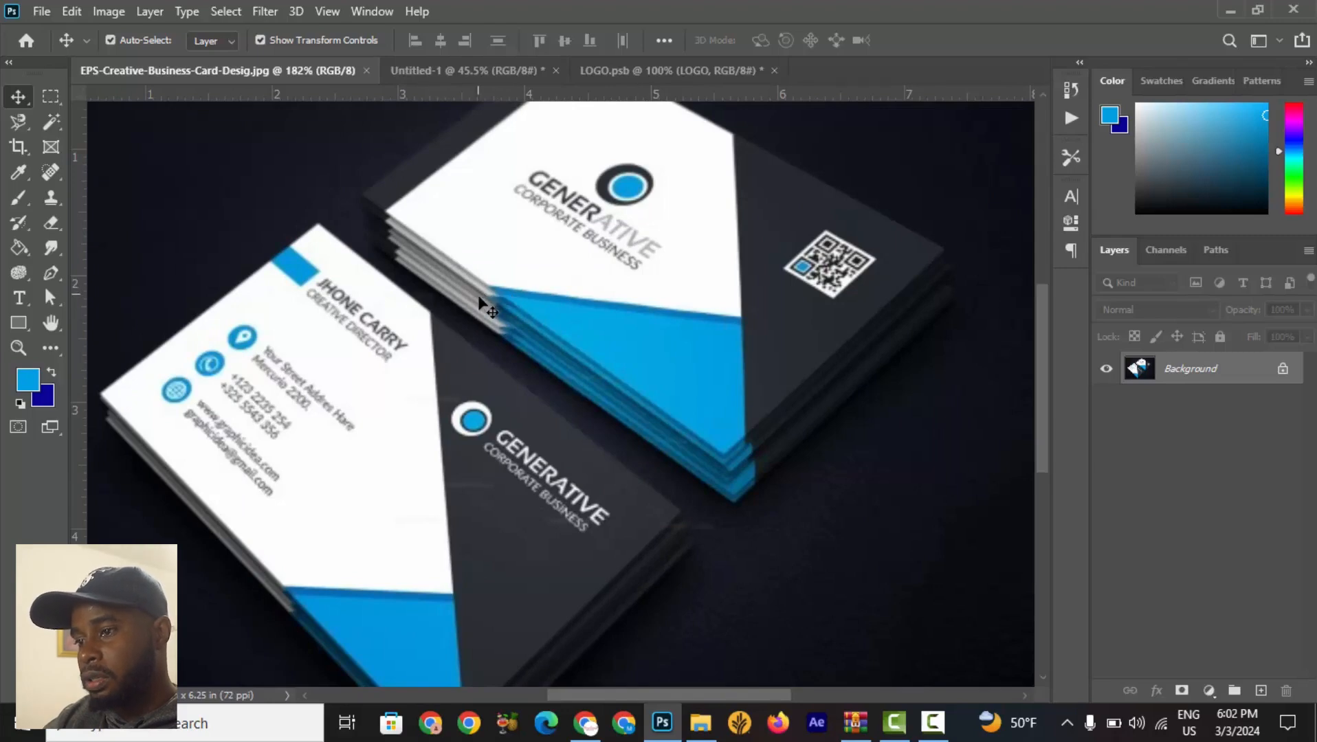
pyautogui.scroll(-2, 490, 299)
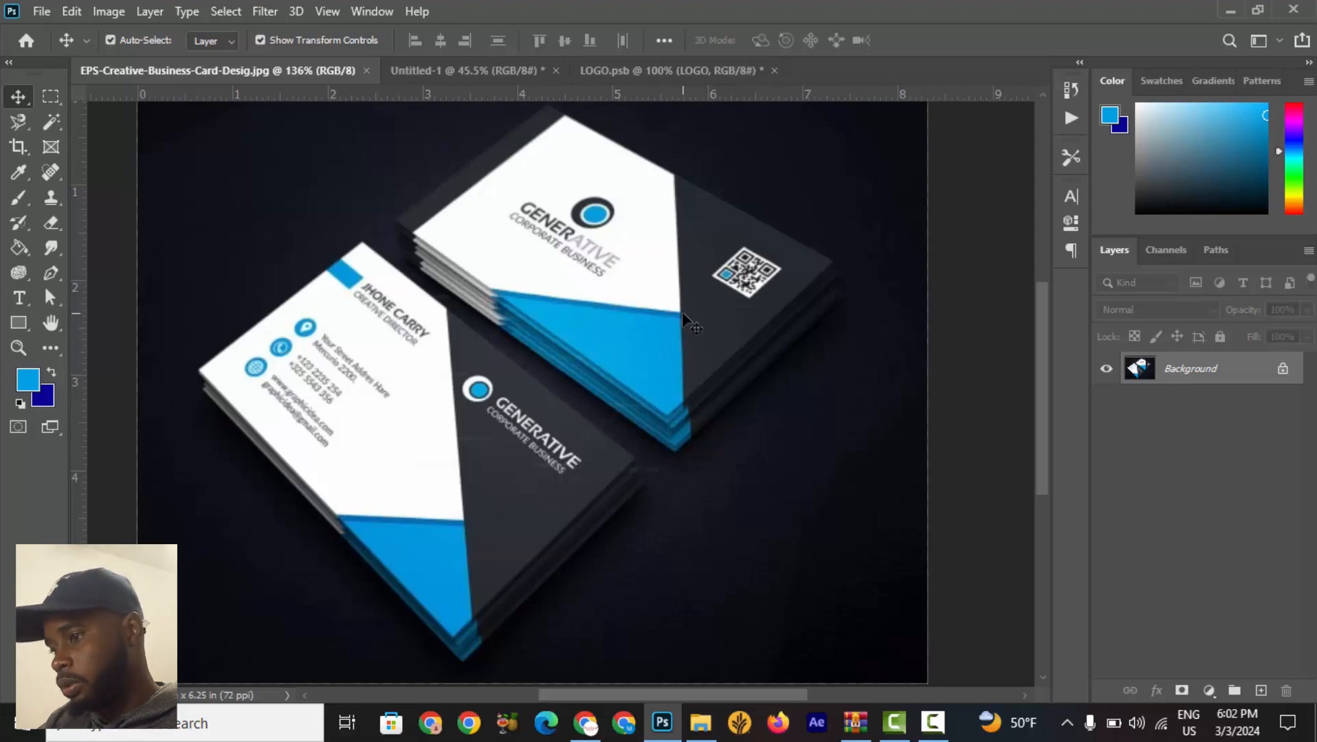
pyautogui.click(484, 71)
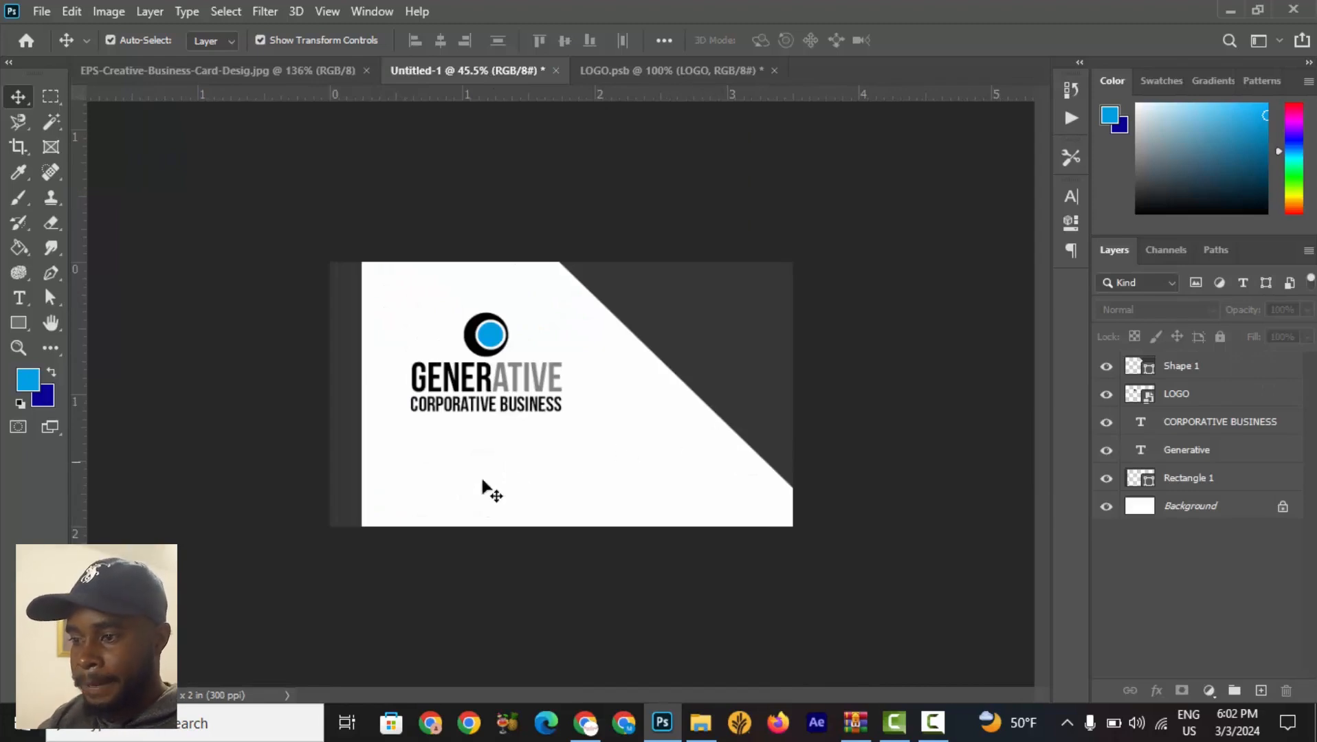
pyautogui.click(50, 280)
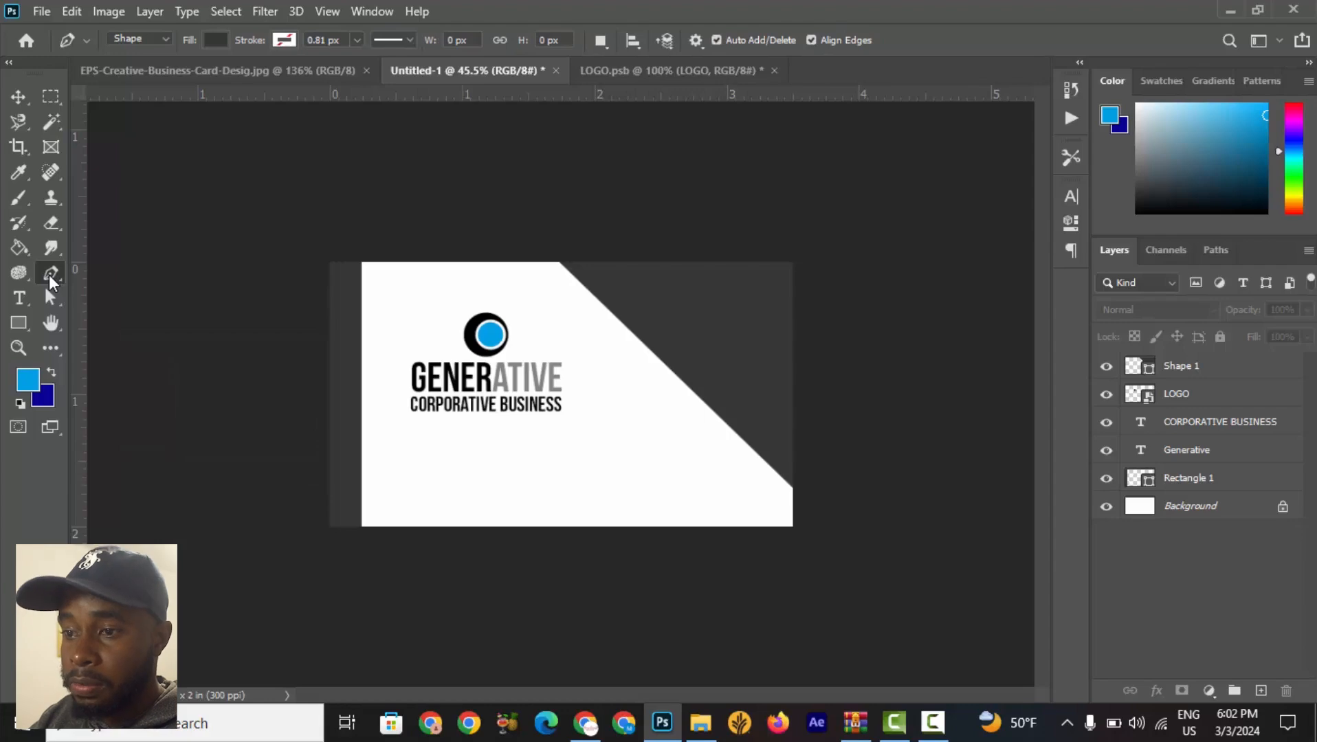
pyautogui.click(229, 73)
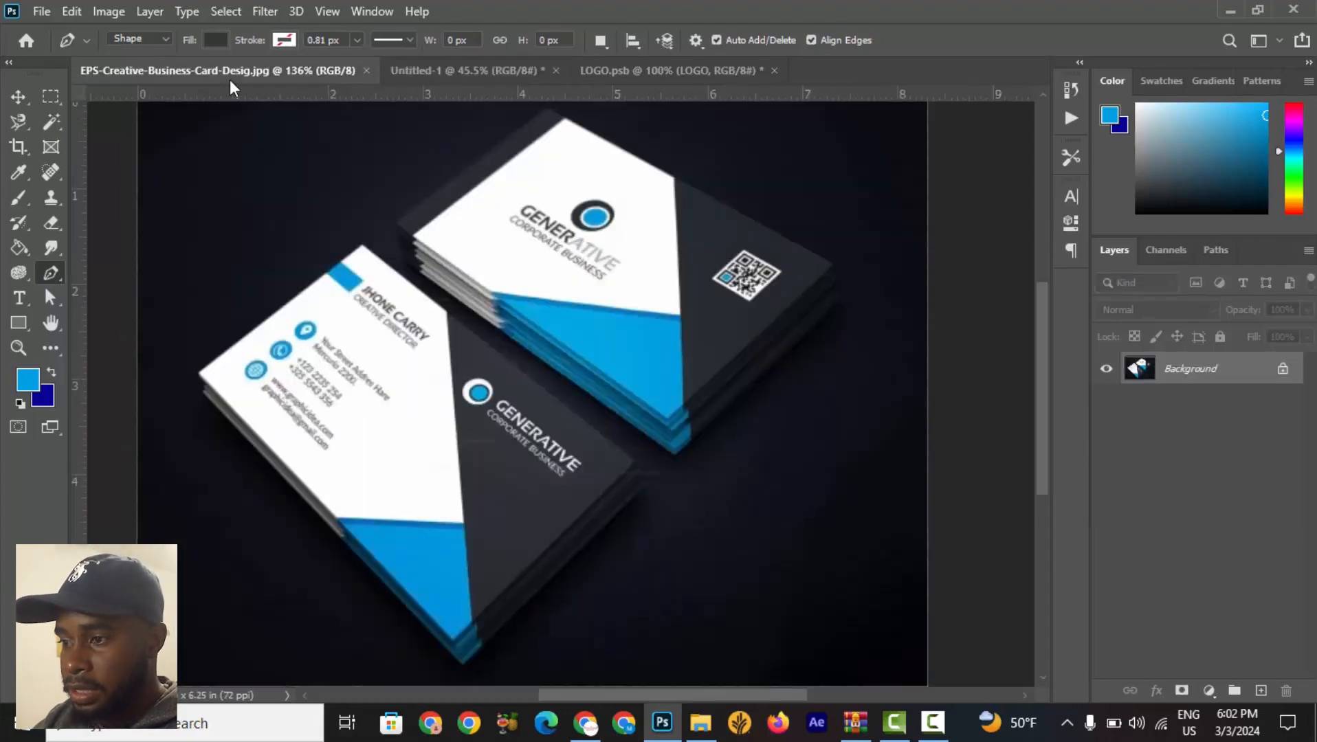
# Look through the logo and reference card documents, then return to the business card document.
pyautogui.click(619, 79)
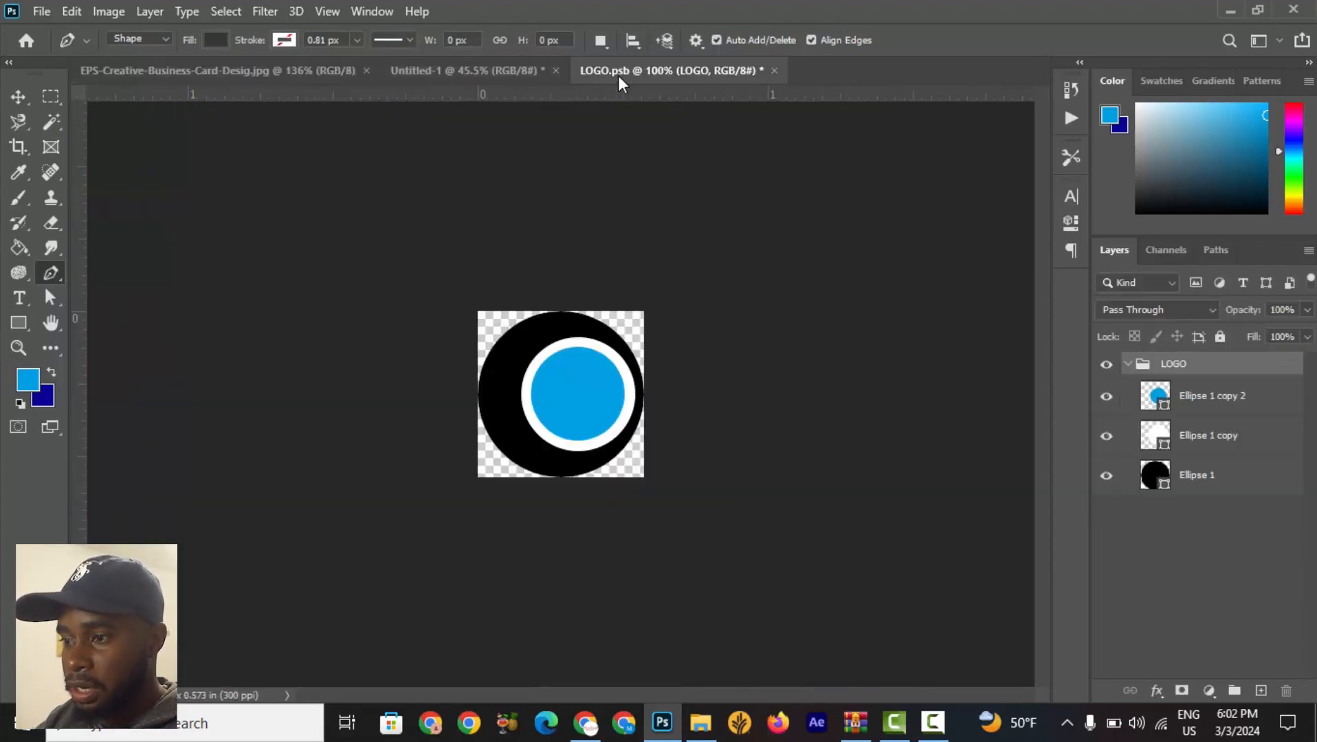
pyautogui.click(279, 74)
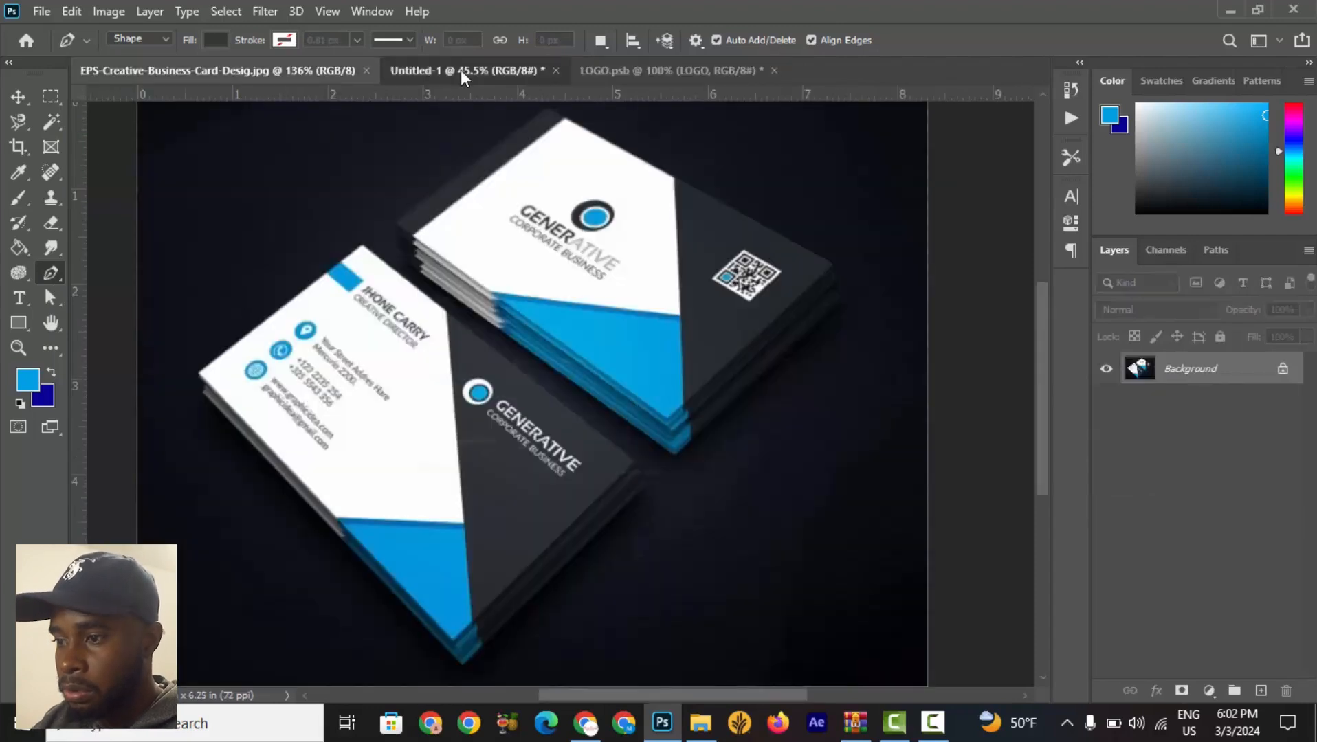
pyautogui.click(461, 71)
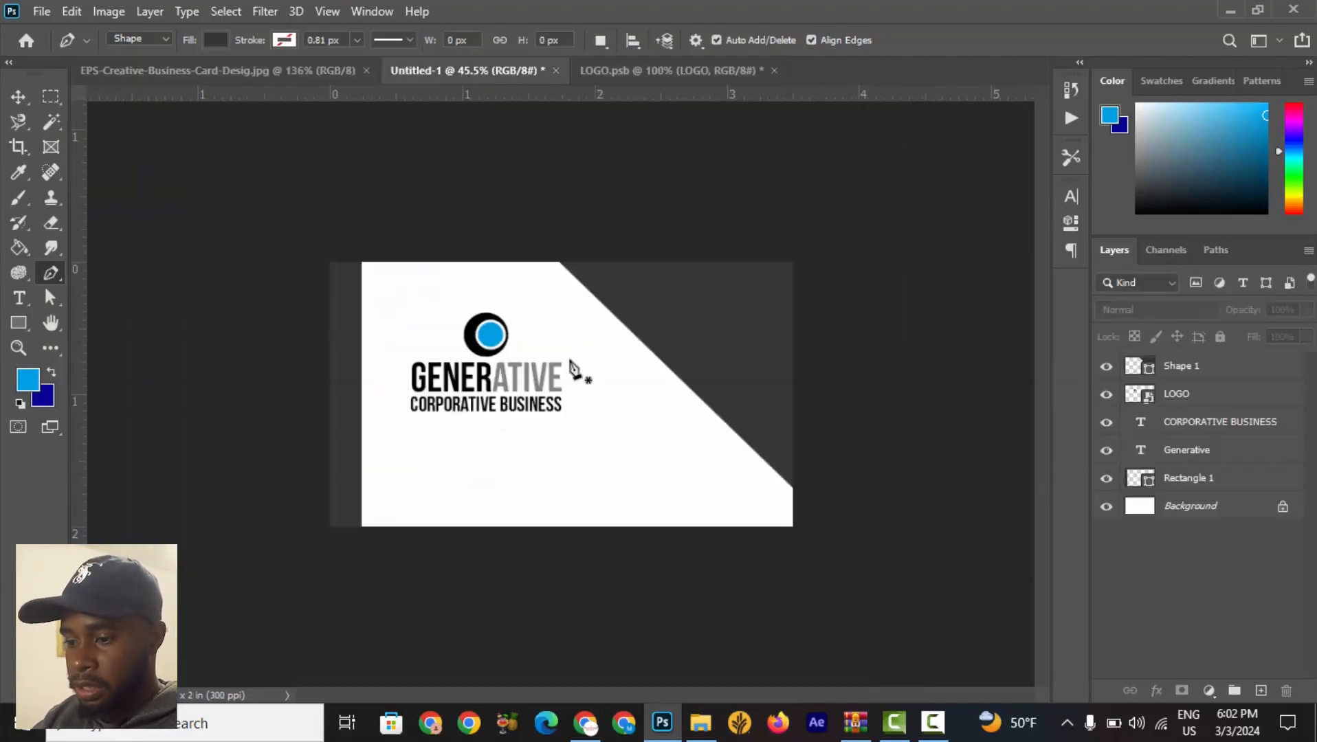
# Open the color picker for the diagonal shape's fill color.
pyautogui.scroll(3, 574, 354)
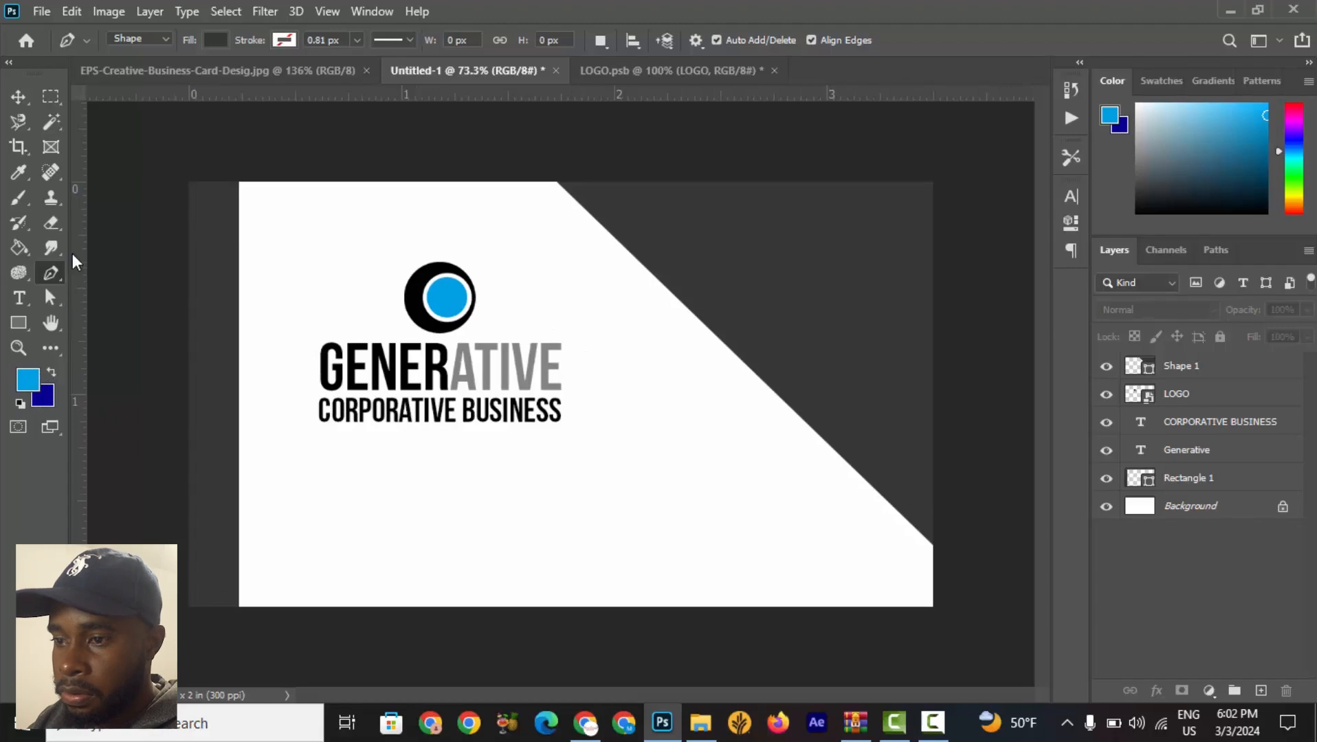
pyautogui.click(215, 40)
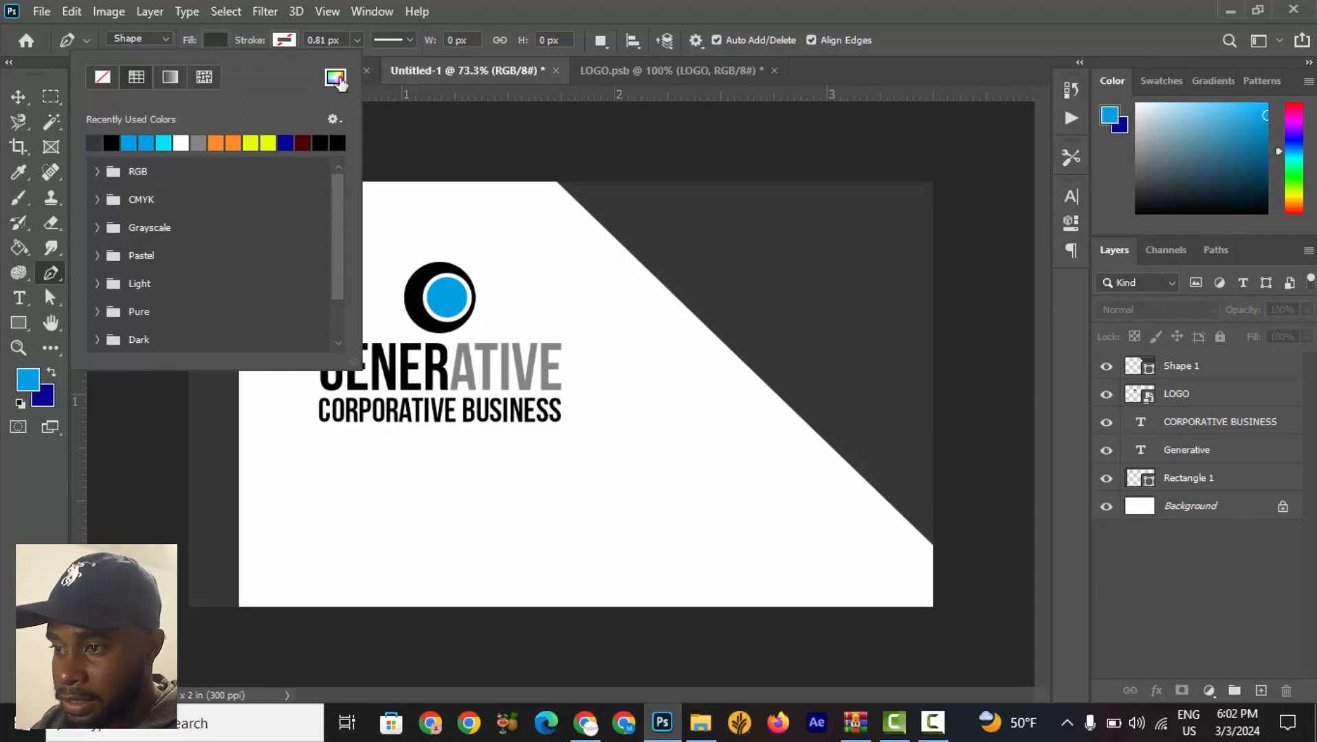
pyautogui.click(337, 78)
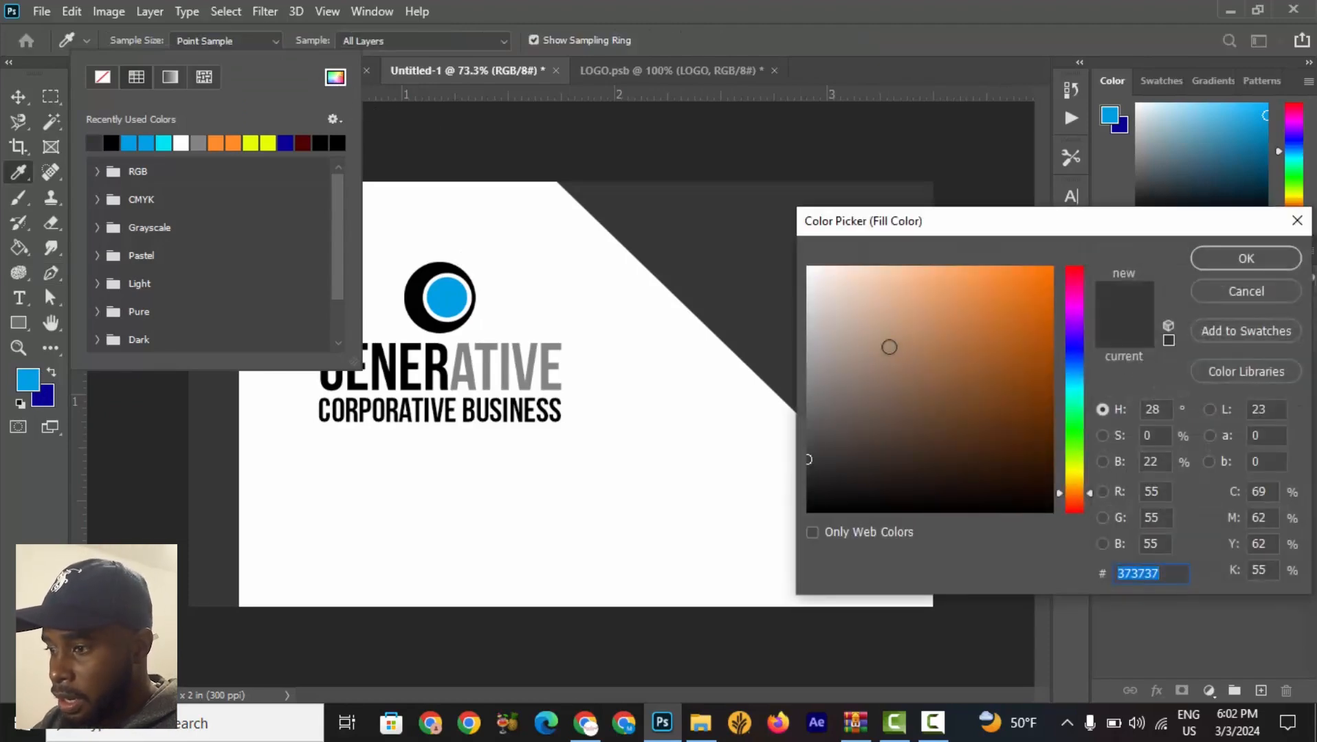
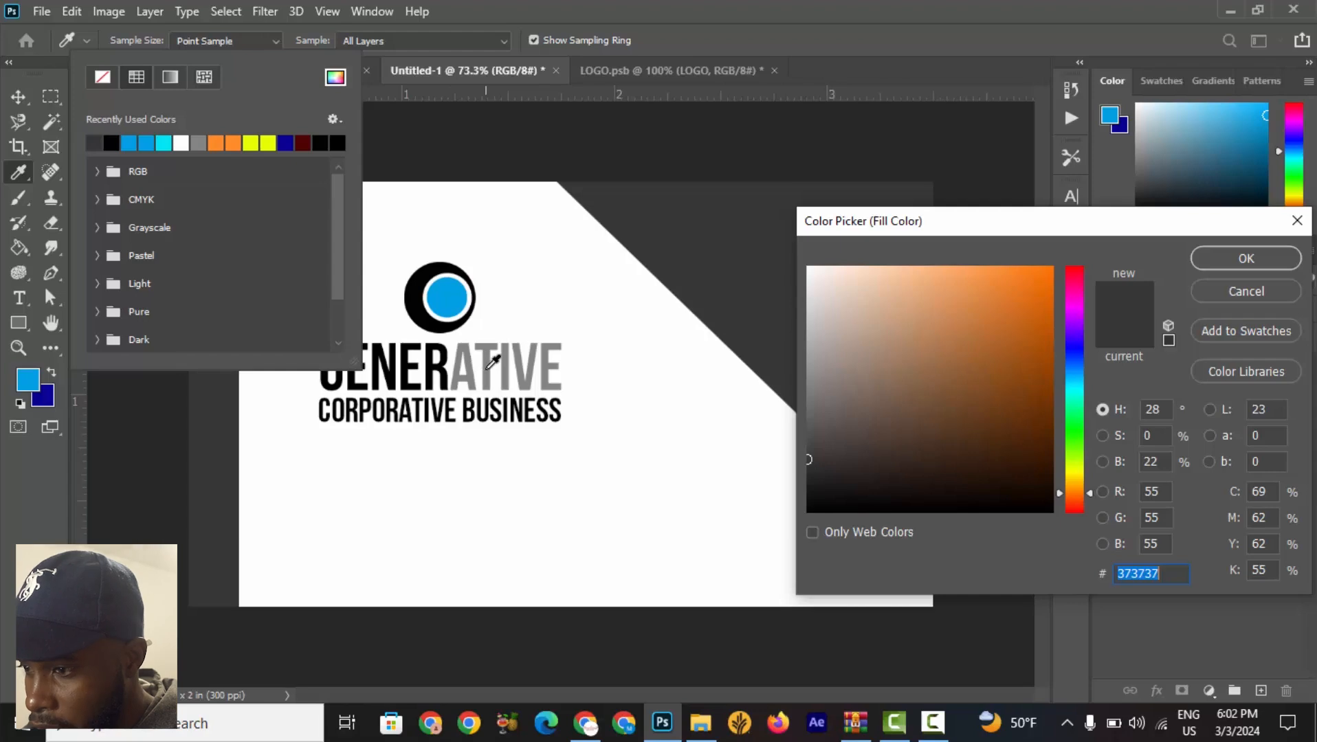
# Sample the logo ring's blue (#00a0e3) as the Pen shape fill color and set the stroke to none.
pyautogui.click(492, 362)
pyautogui.click(445, 358)
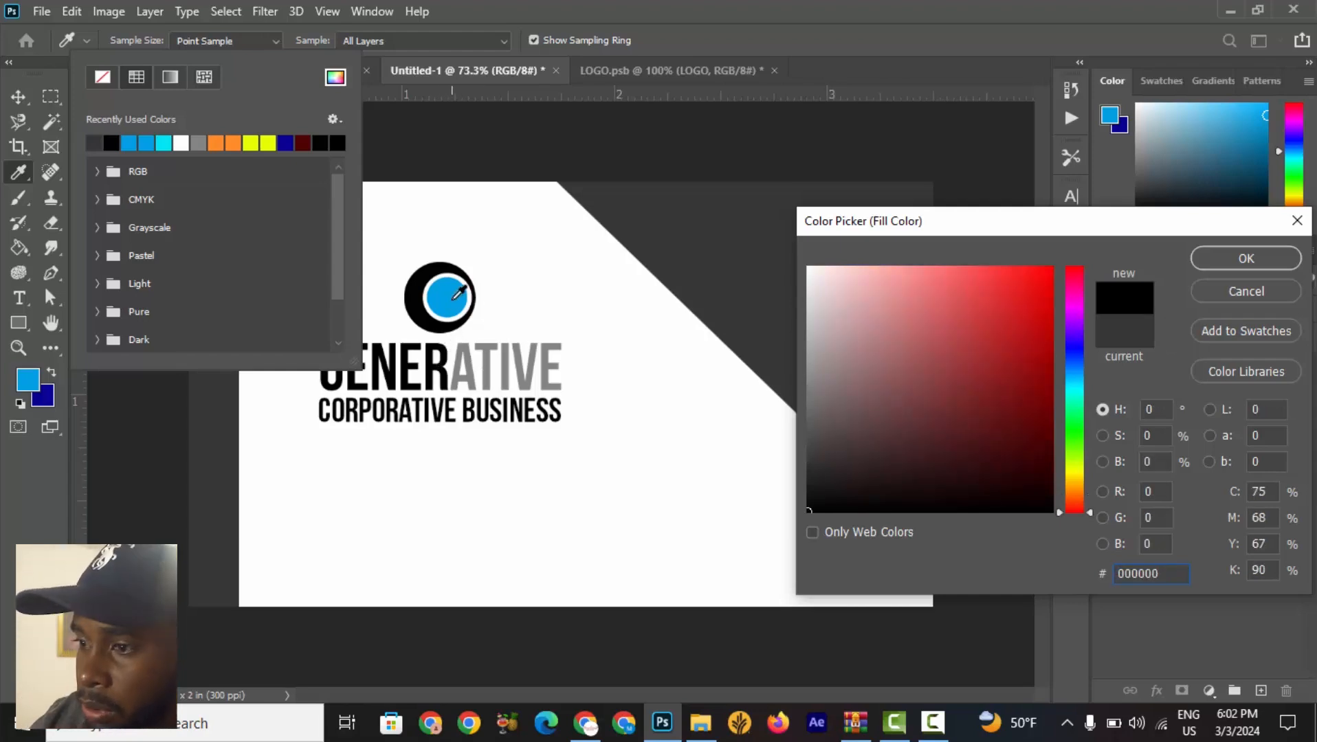
pyautogui.click(459, 294)
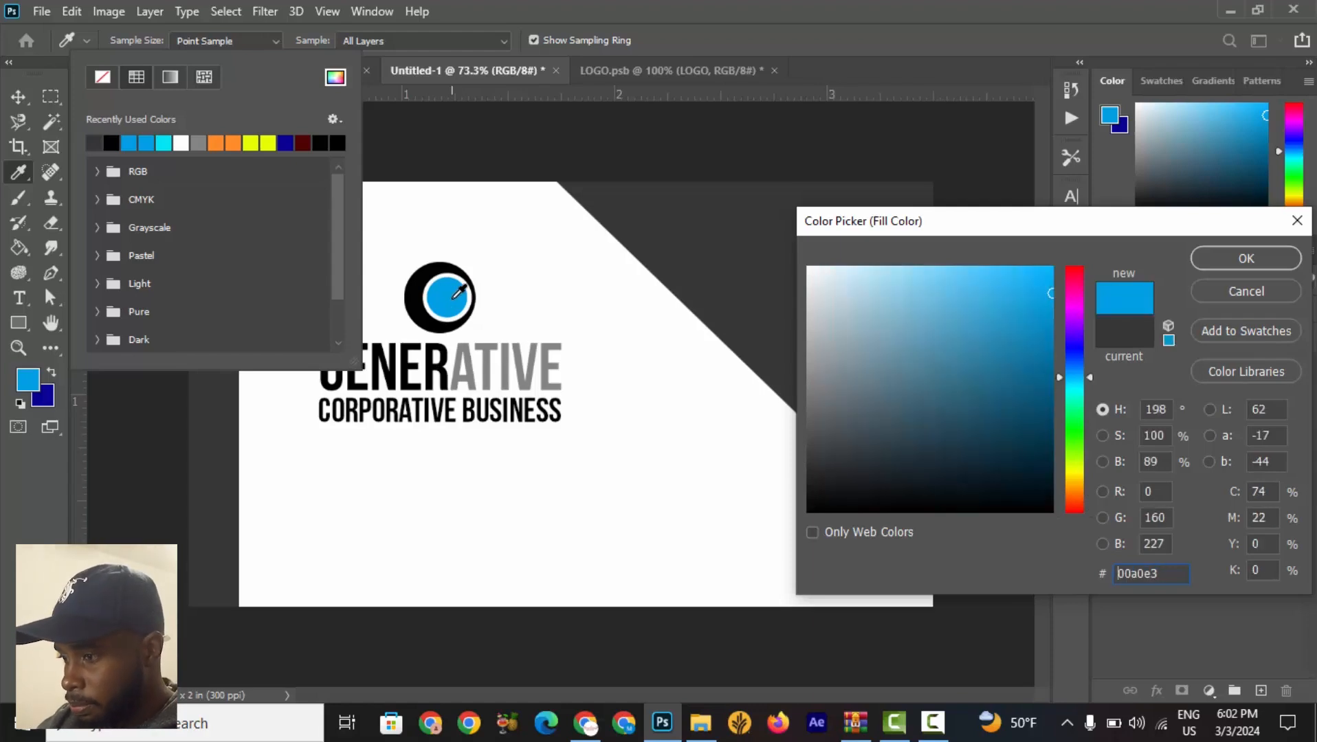
pyautogui.click(1246, 259)
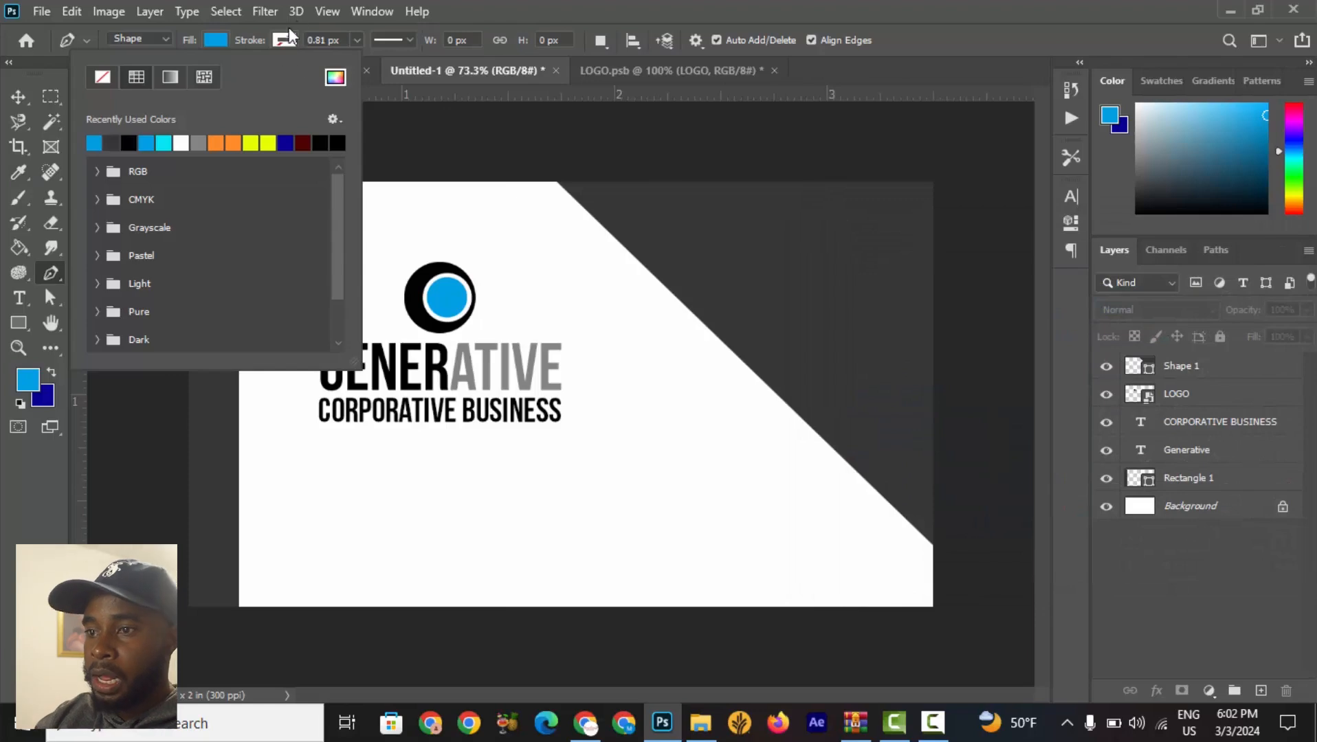
pyautogui.click(316, 12)
pyautogui.click(282, 37)
pyautogui.click(282, 37)
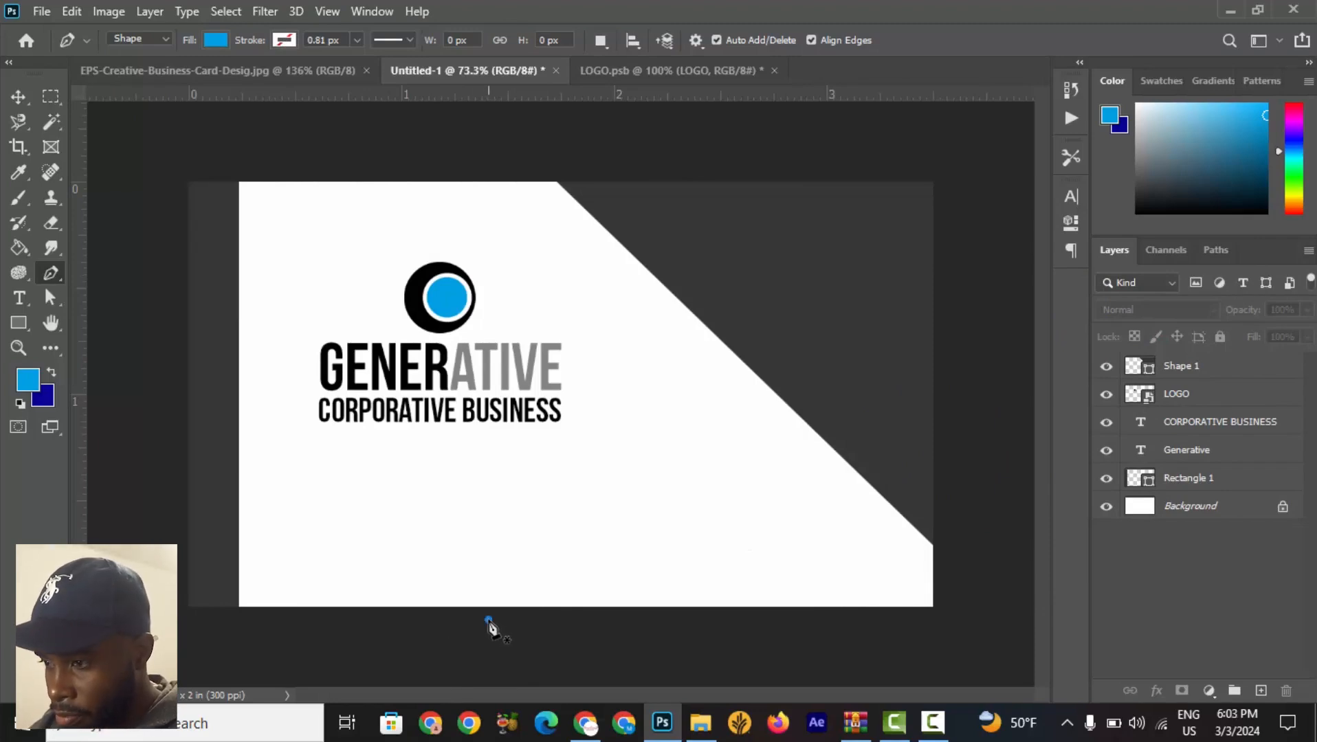
# Draw a blue four-sided Pen shape about 724 by 446 px across the card's lower-right corner.
pyautogui.click(487, 619)
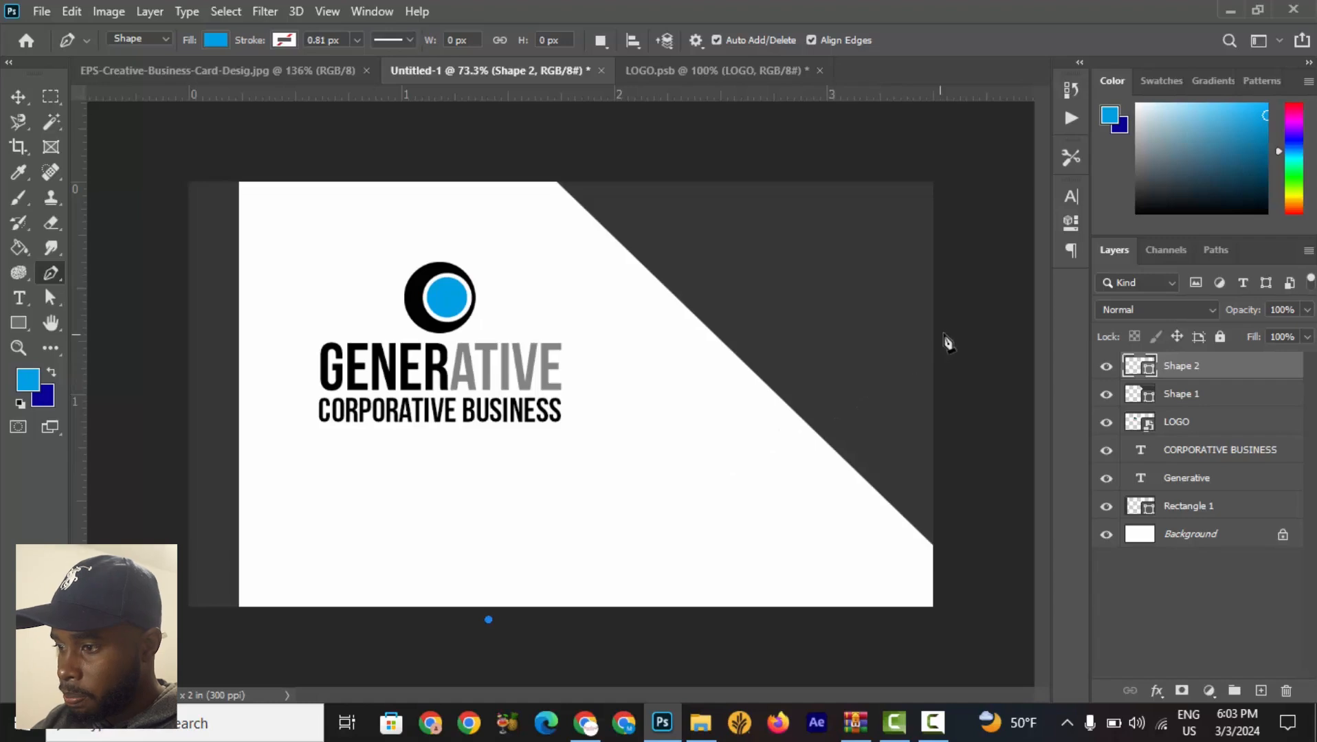
pyautogui.click(804, 399)
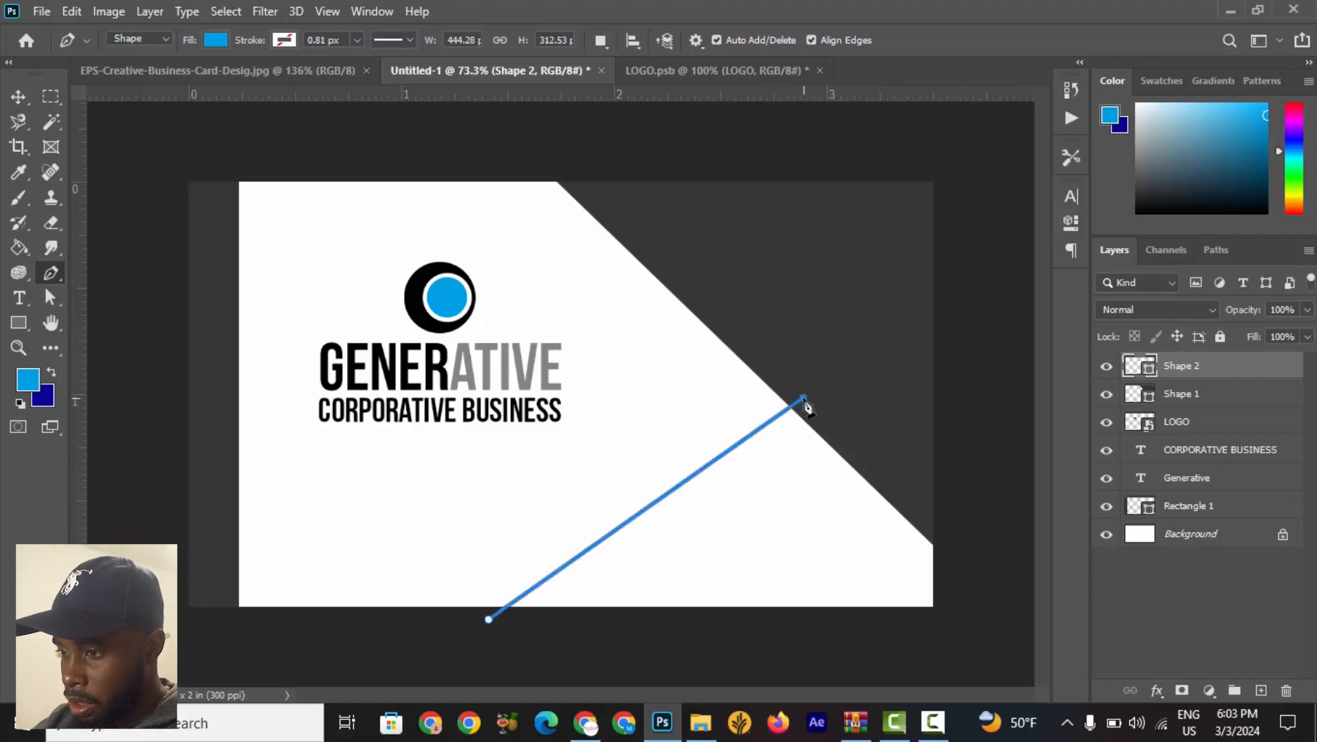
pyautogui.click(995, 354)
pyautogui.click(1001, 670)
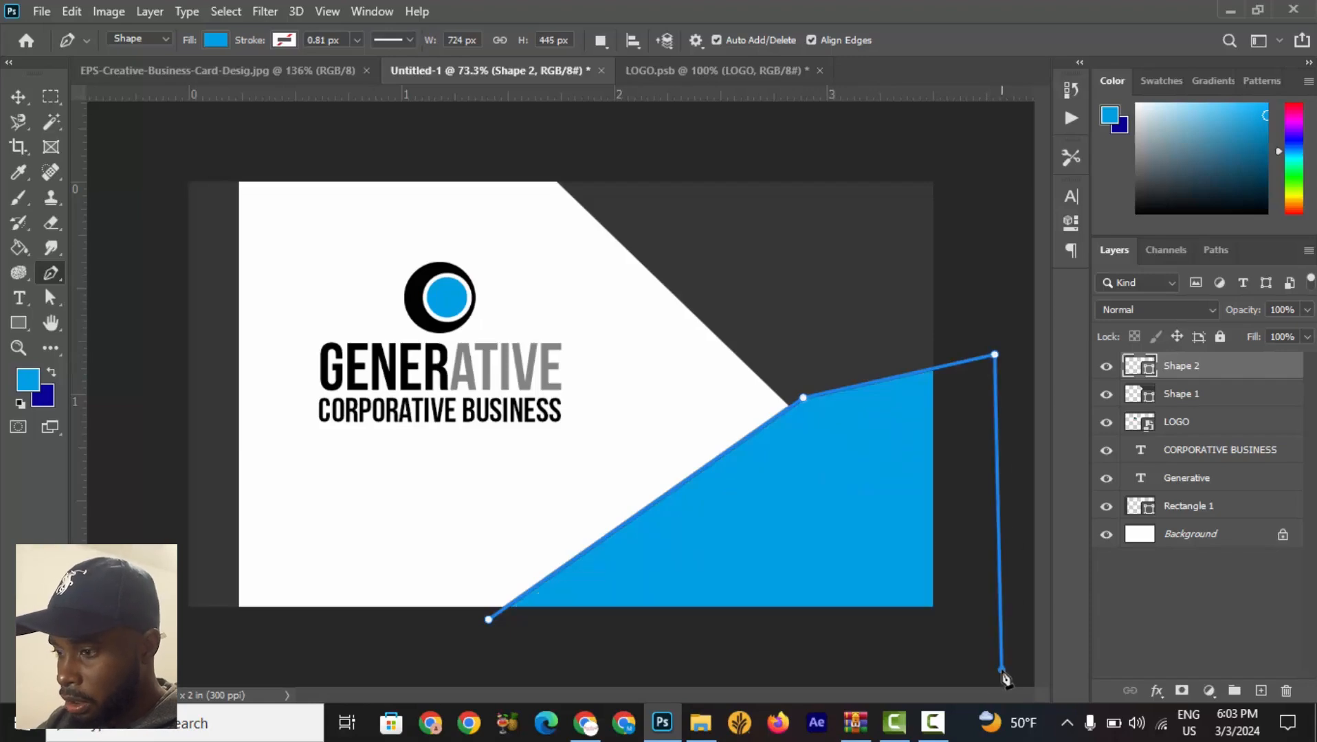
pyautogui.click(525, 670)
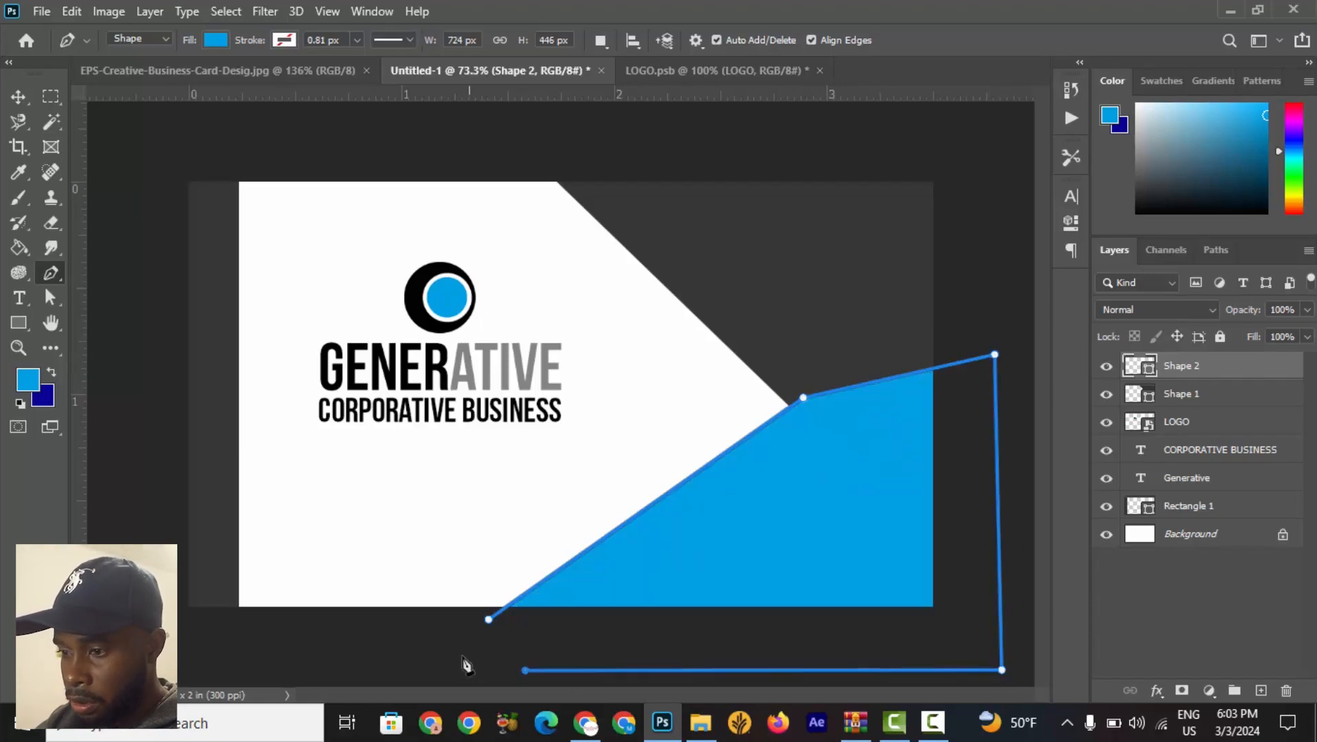
pyautogui.click(489, 622)
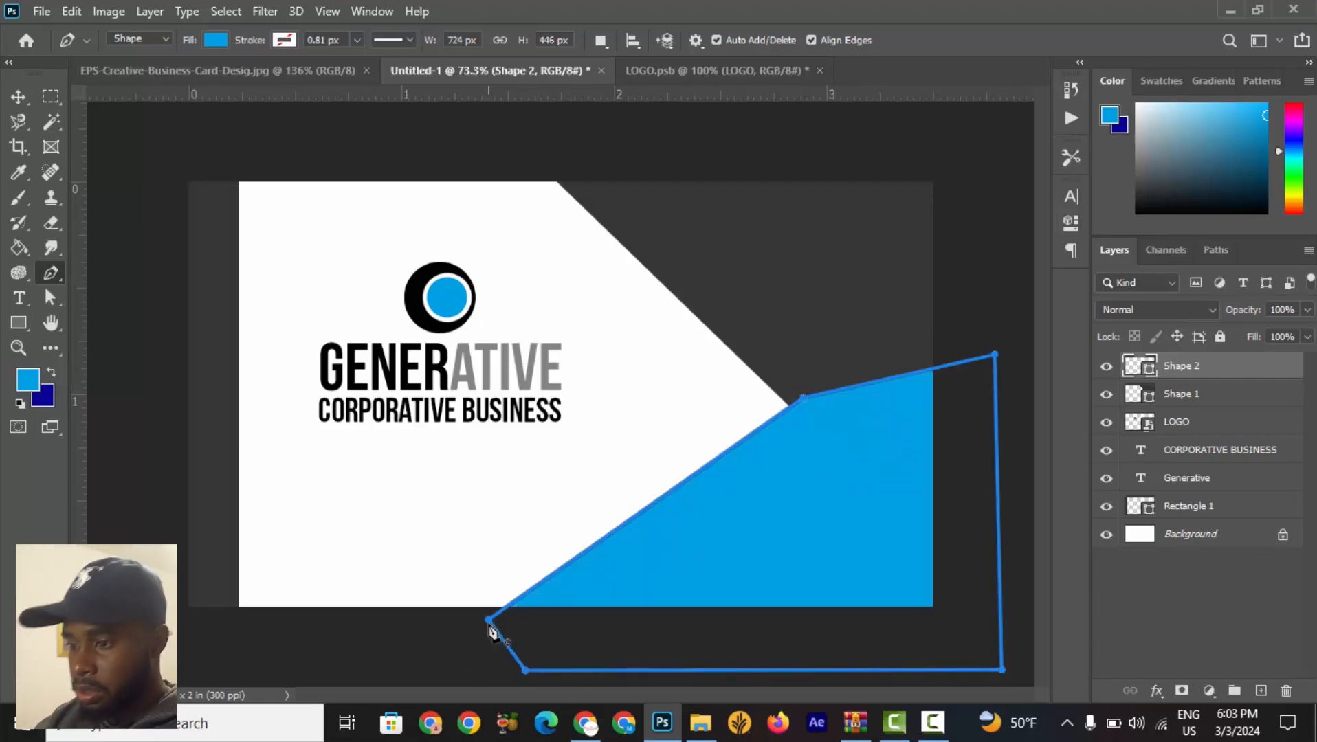
pyautogui.click(26, 98)
pyautogui.click(411, 524)
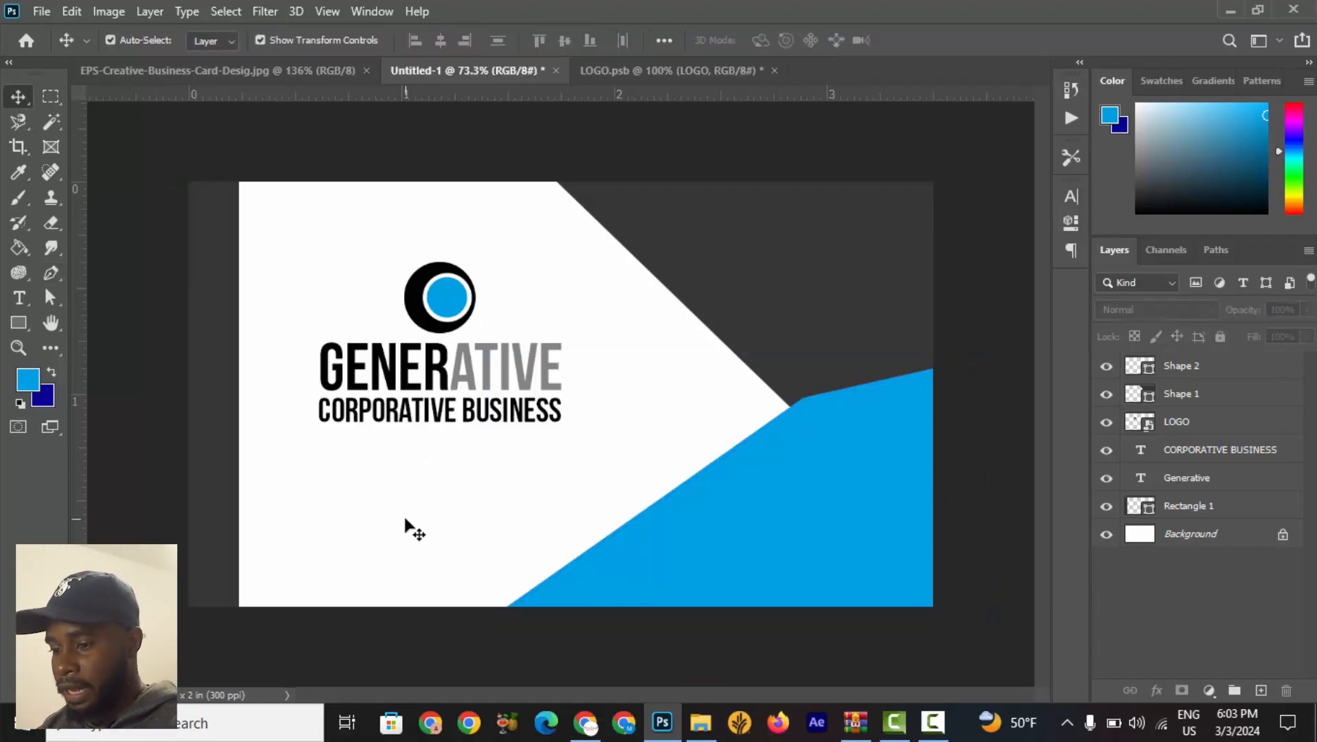
# Move the blue shape's layer below the dark diagonal shape layer so the dark shape overlaps it.
pyautogui.scroll(-4, 411, 529)
pyautogui.scroll(3, 739, 591)
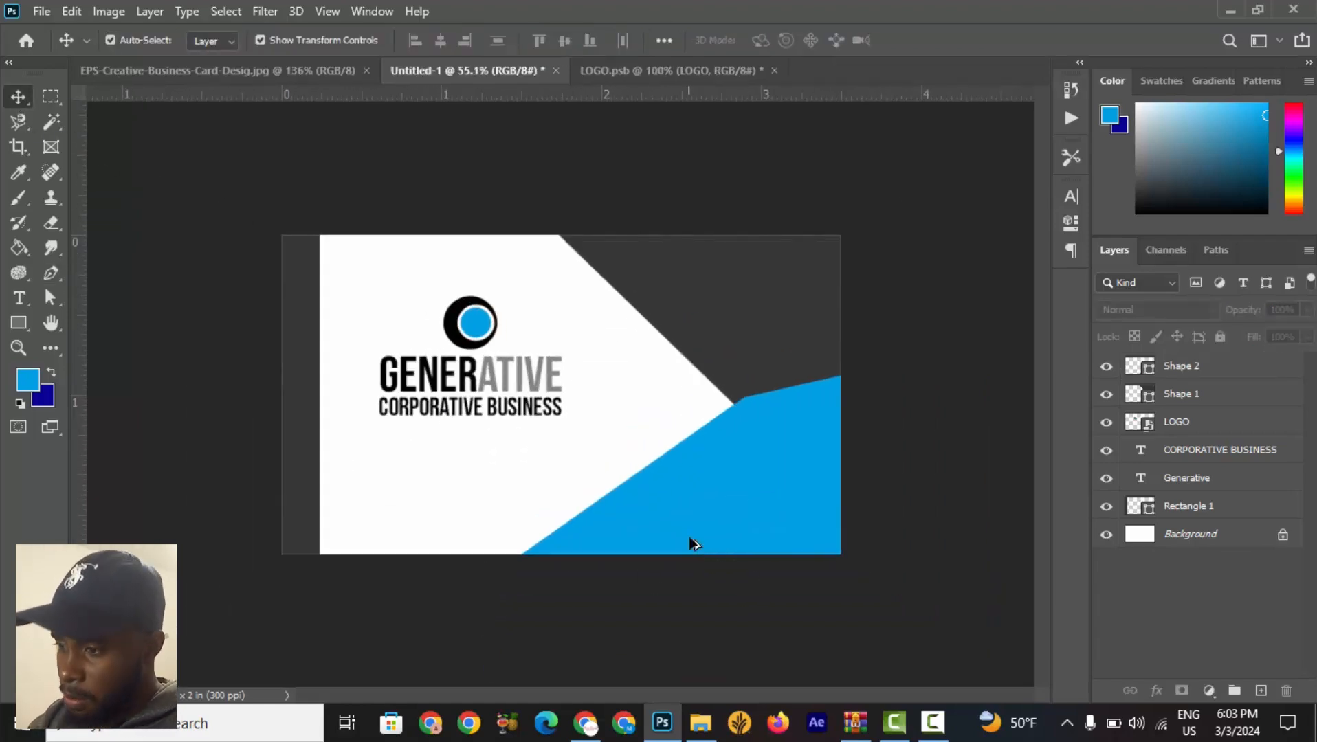
pyautogui.click(739, 437)
pyautogui.click(945, 306)
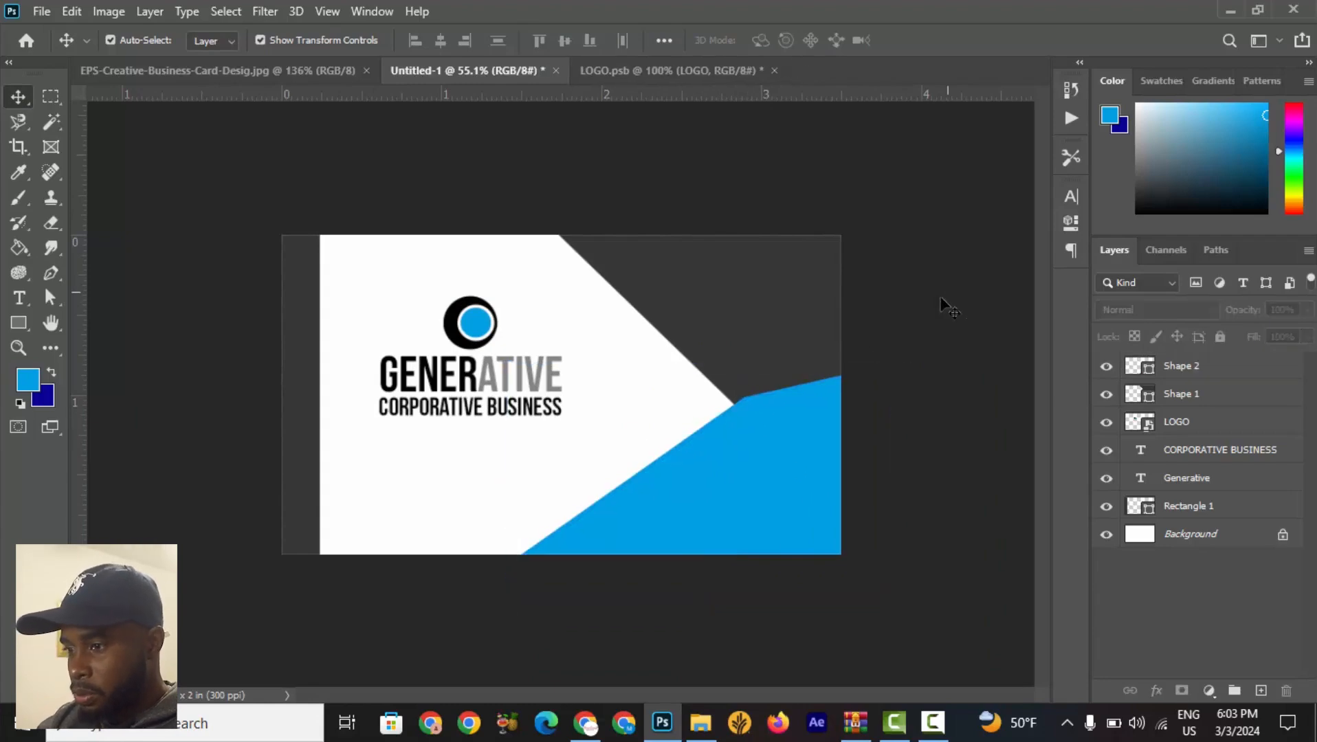
pyautogui.click(679, 517)
pyautogui.click(735, 260)
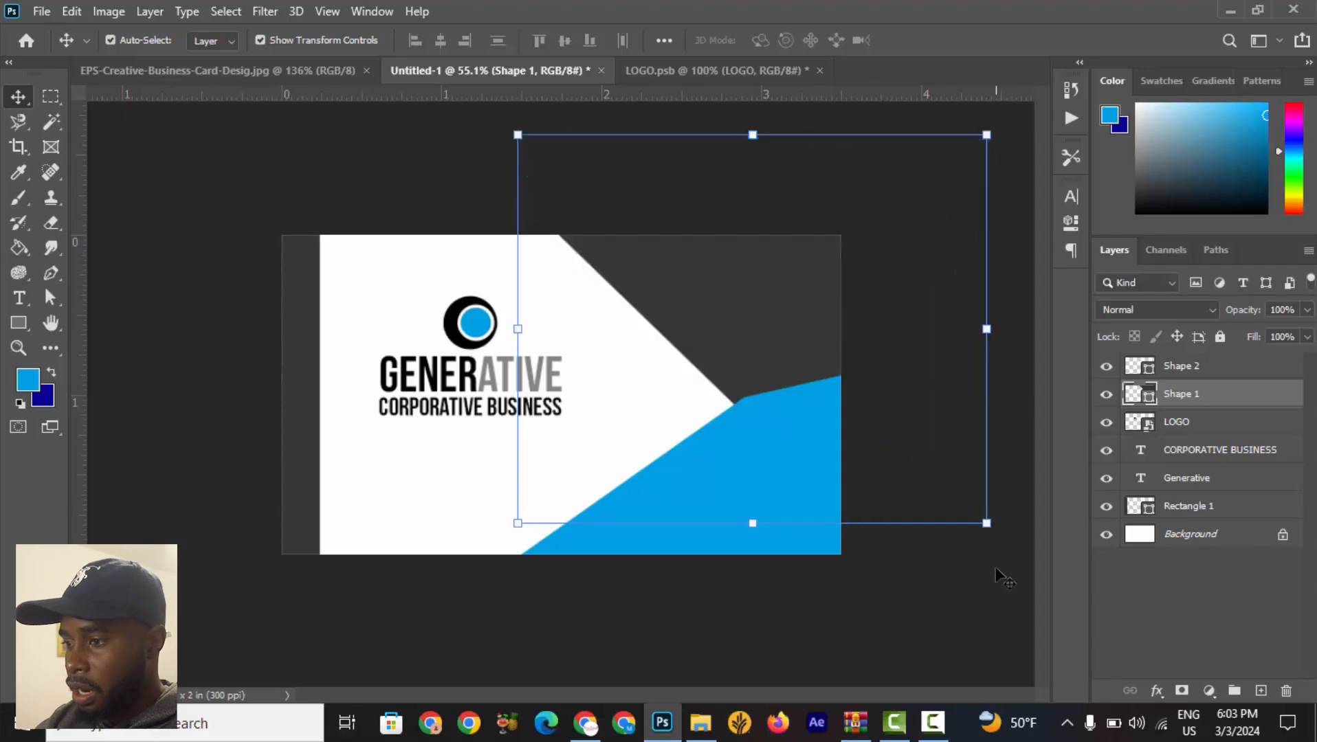
pyautogui.click(646, 505)
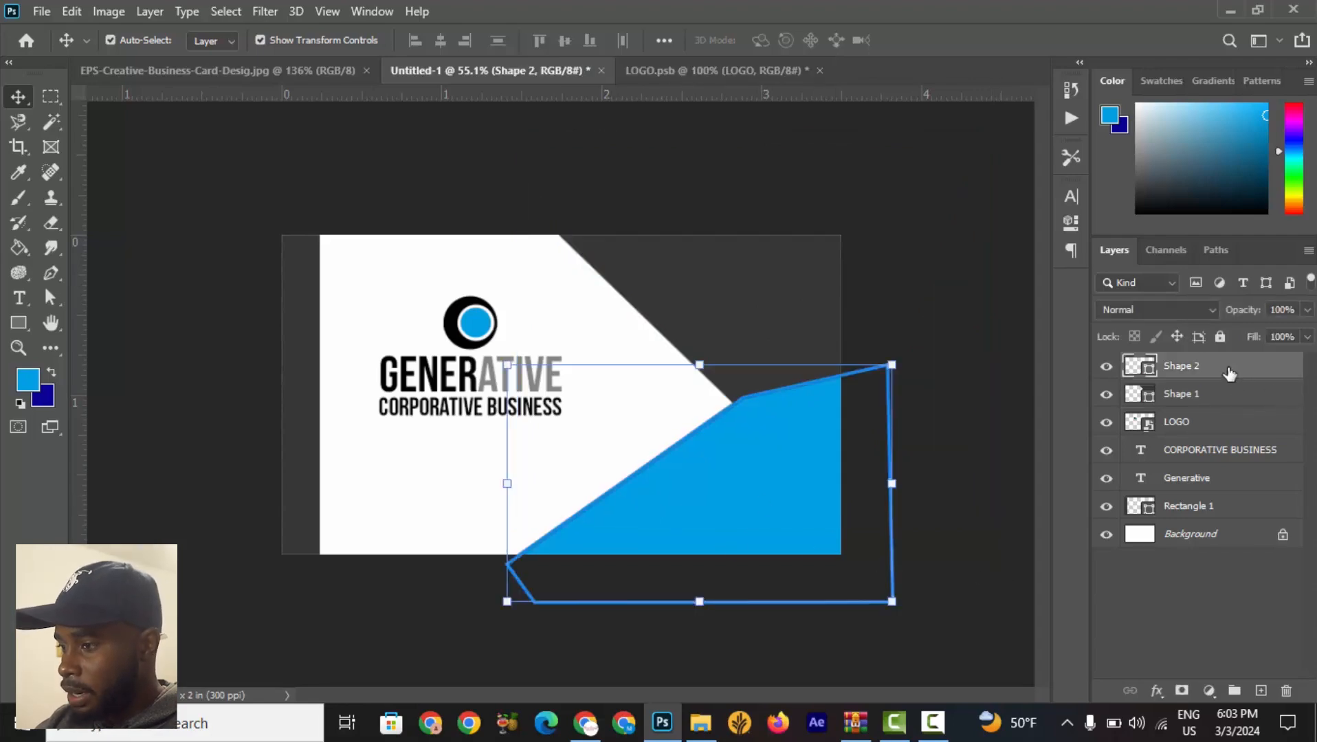
pyautogui.moveTo(1228, 374); pyautogui.dragTo(1216, 412)
pyautogui.click(976, 420)
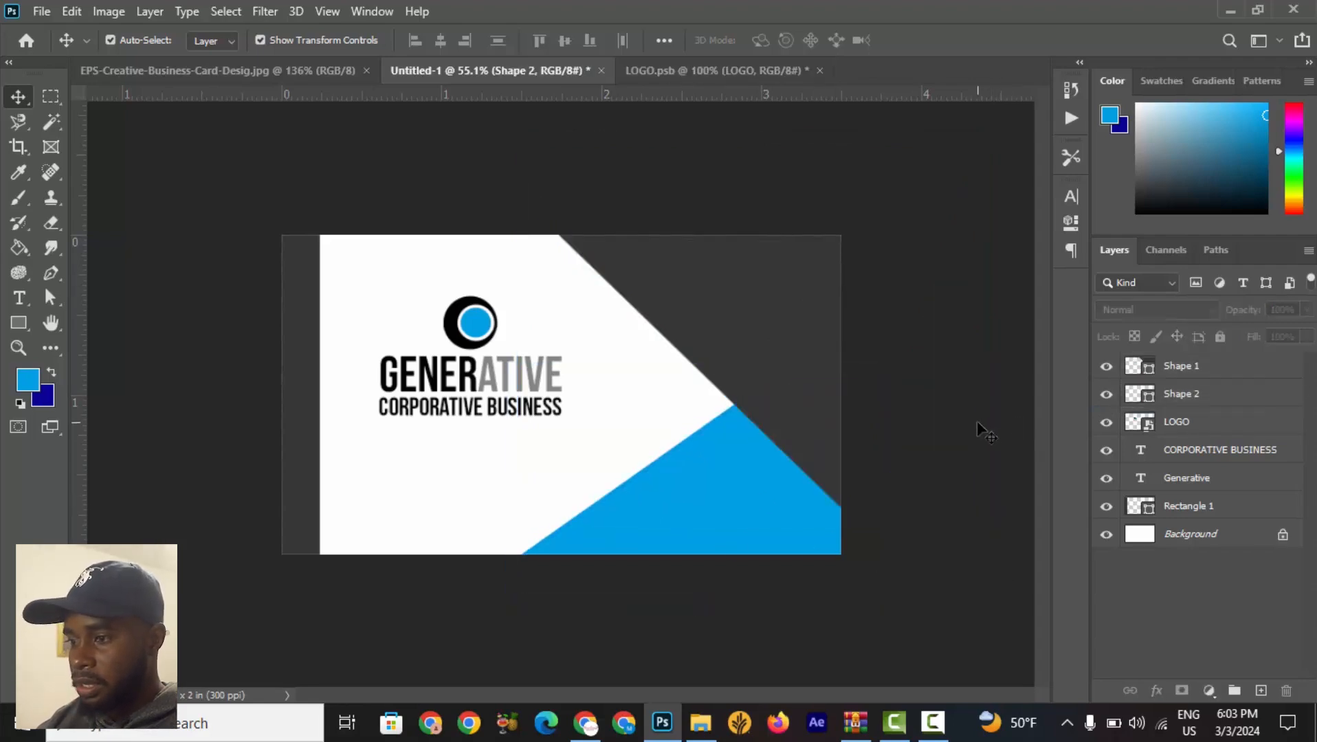
# Examine the reference card's blue band where it meets the dark shape, then return to the business card.
pyautogui.click(266, 70)
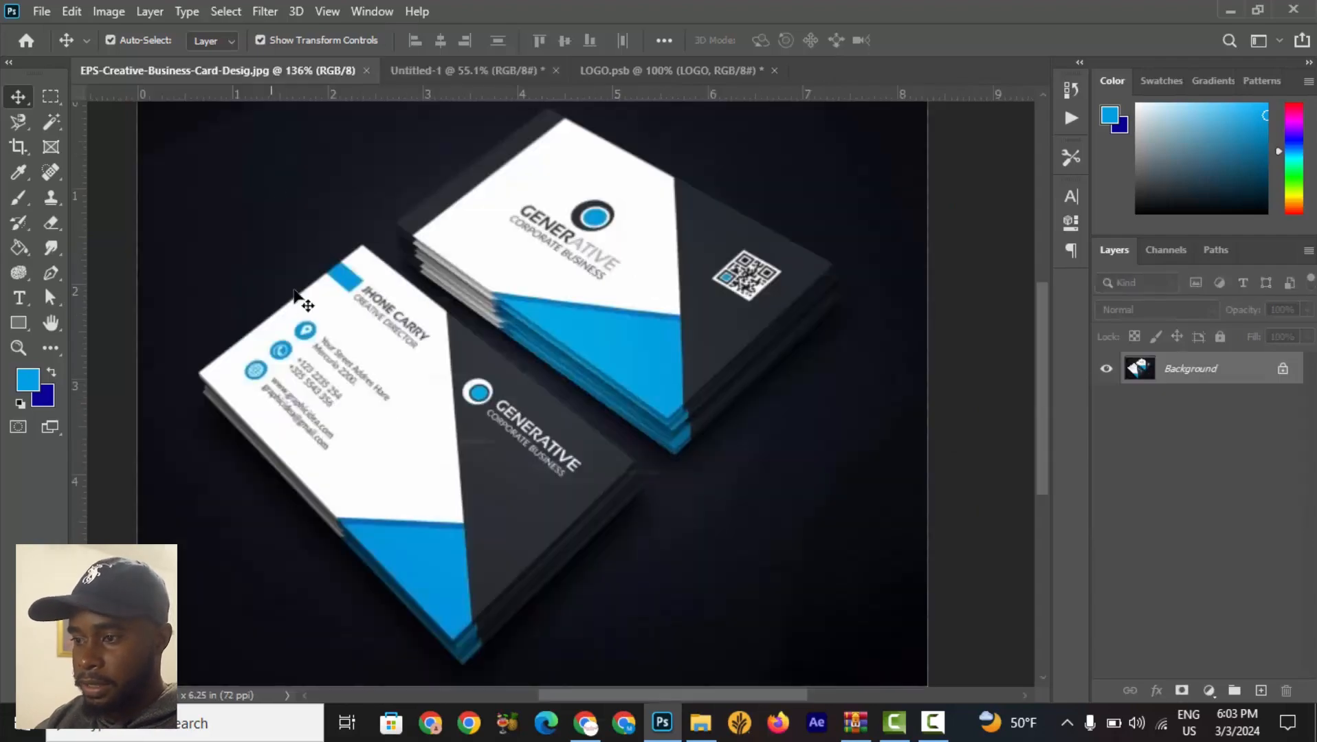
pyautogui.scroll(3, 691, 323)
pyautogui.scroll(2, 327, 326)
pyautogui.scroll(-2, 367, 323)
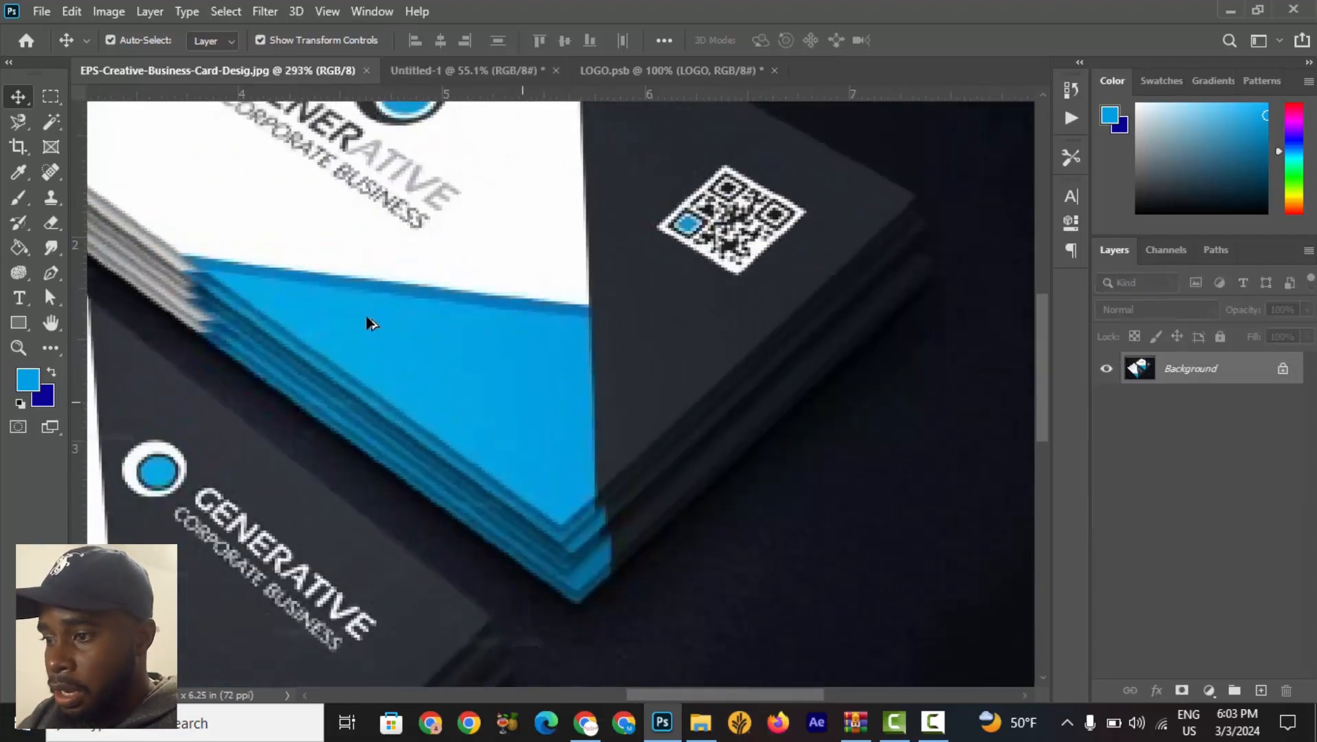
pyautogui.scroll(3, 412, 326)
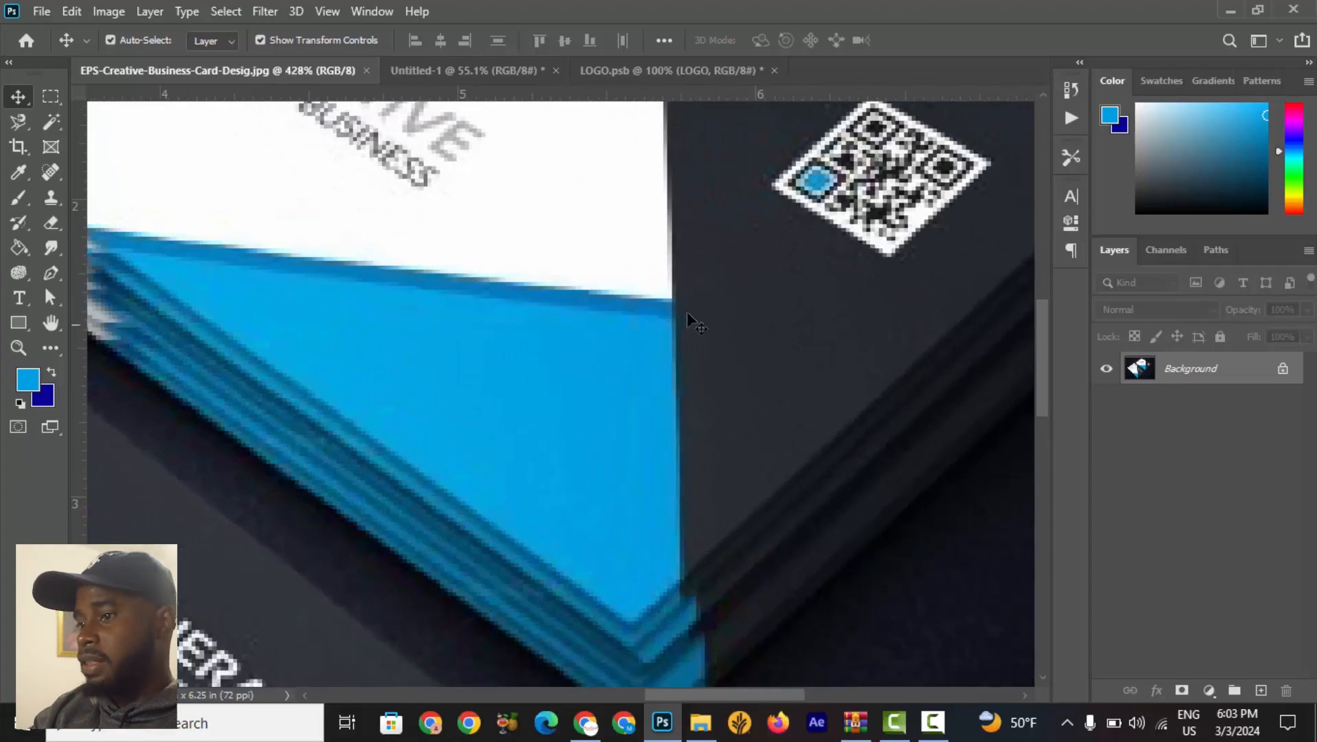
pyautogui.scroll(5, 591, 317)
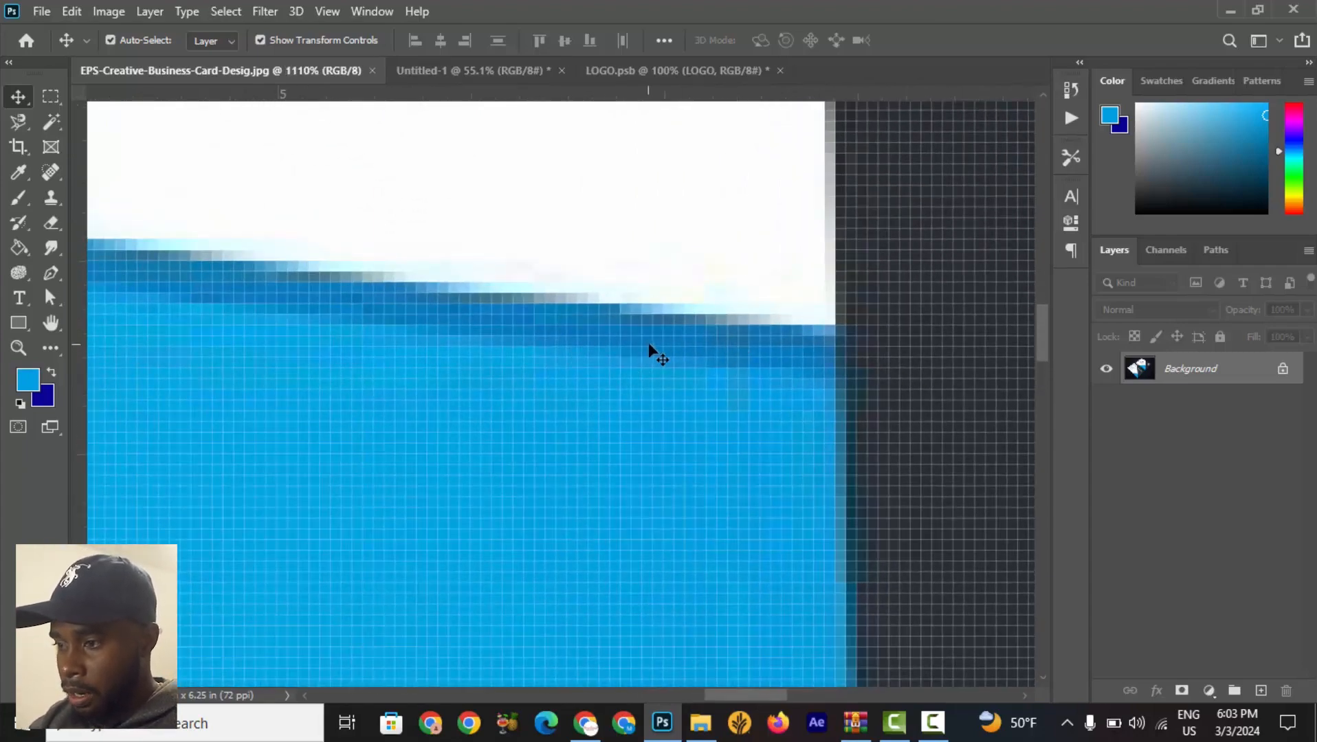
pyautogui.scroll(-3, 653, 351)
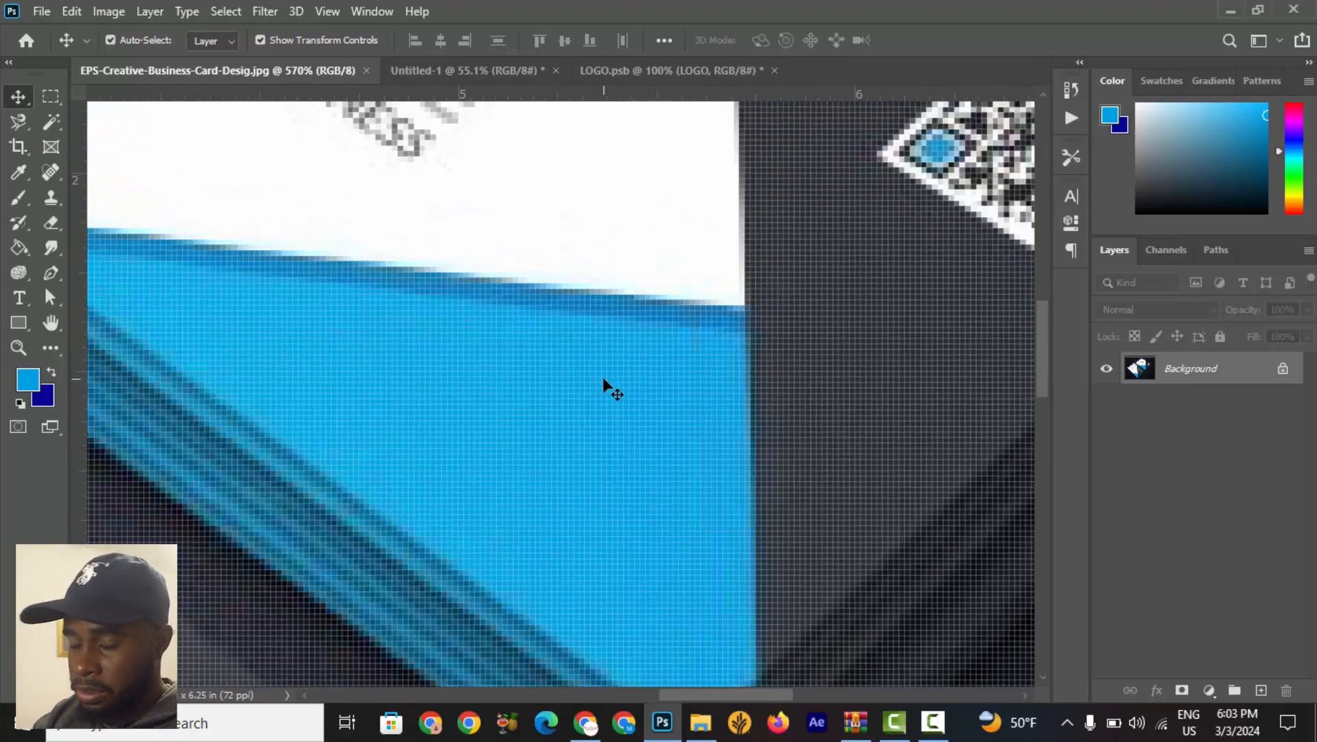
pyautogui.scroll(-3, 603, 382)
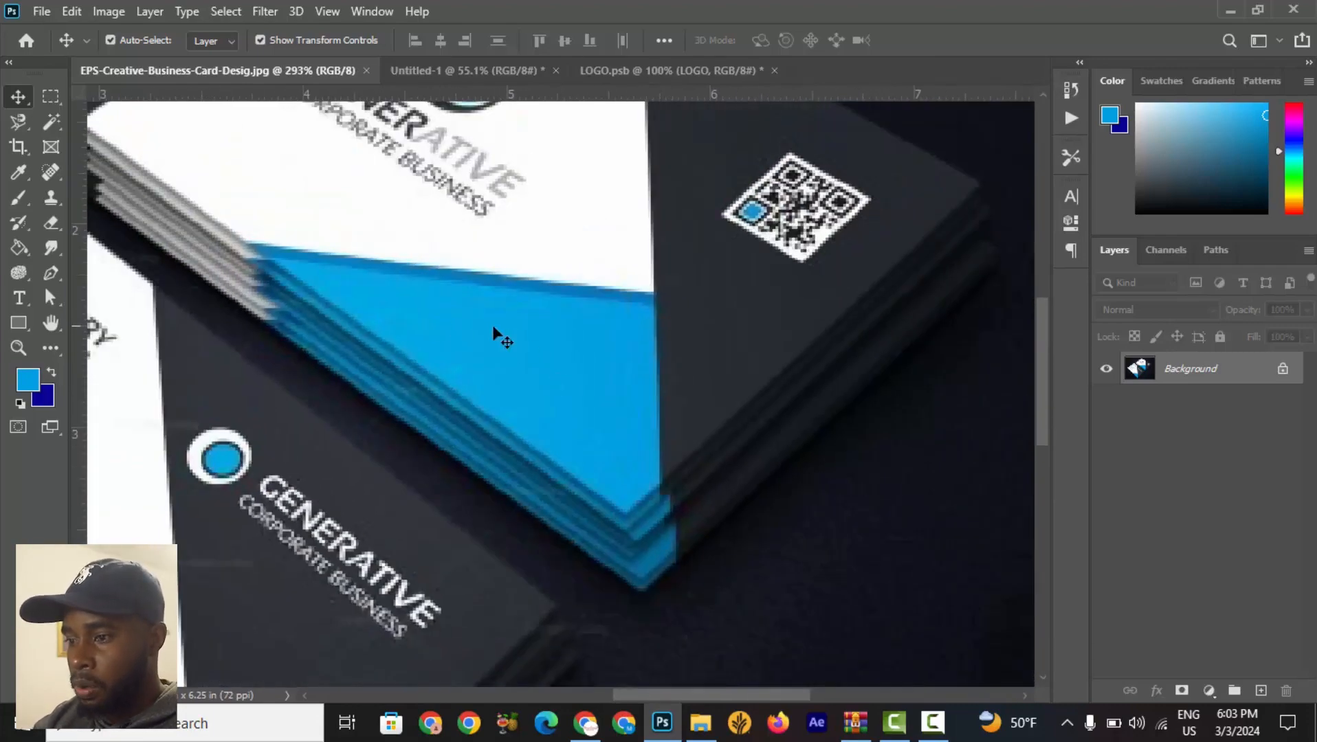
pyautogui.scroll(2, 517, 352)
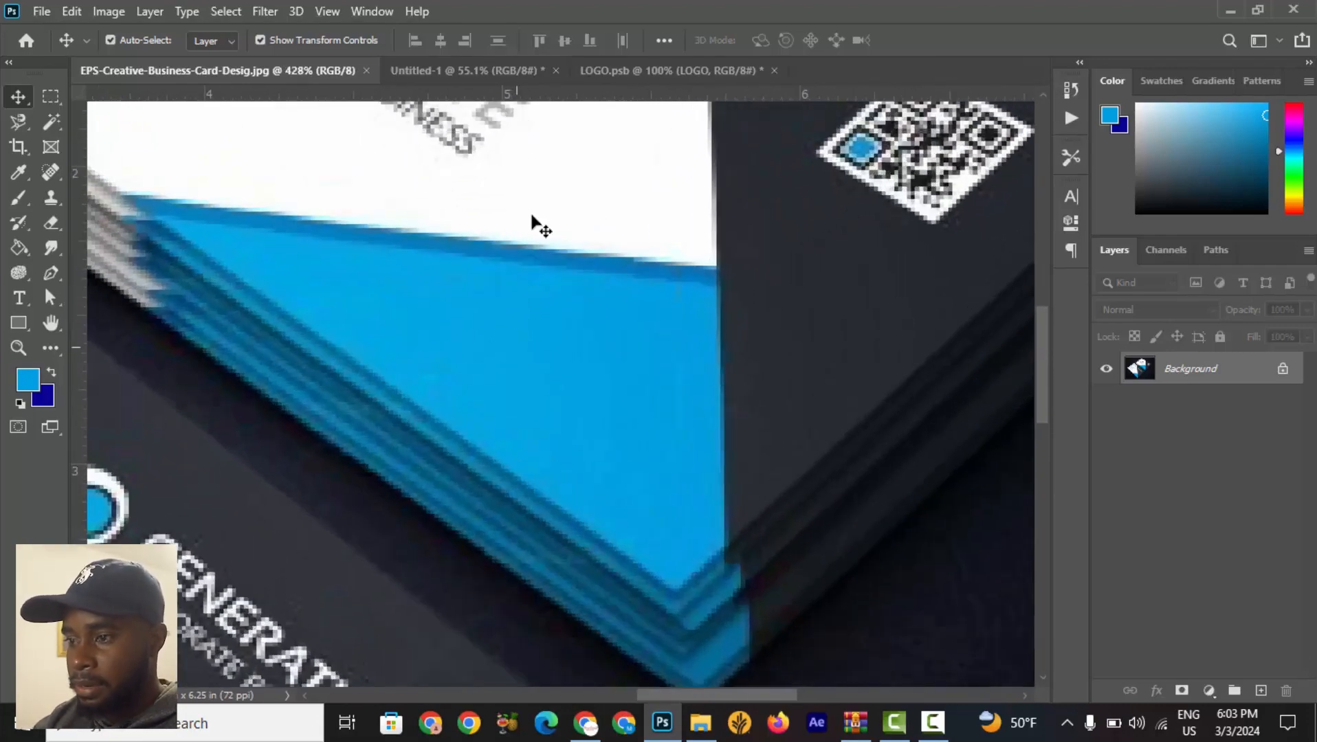
pyautogui.click(456, 70)
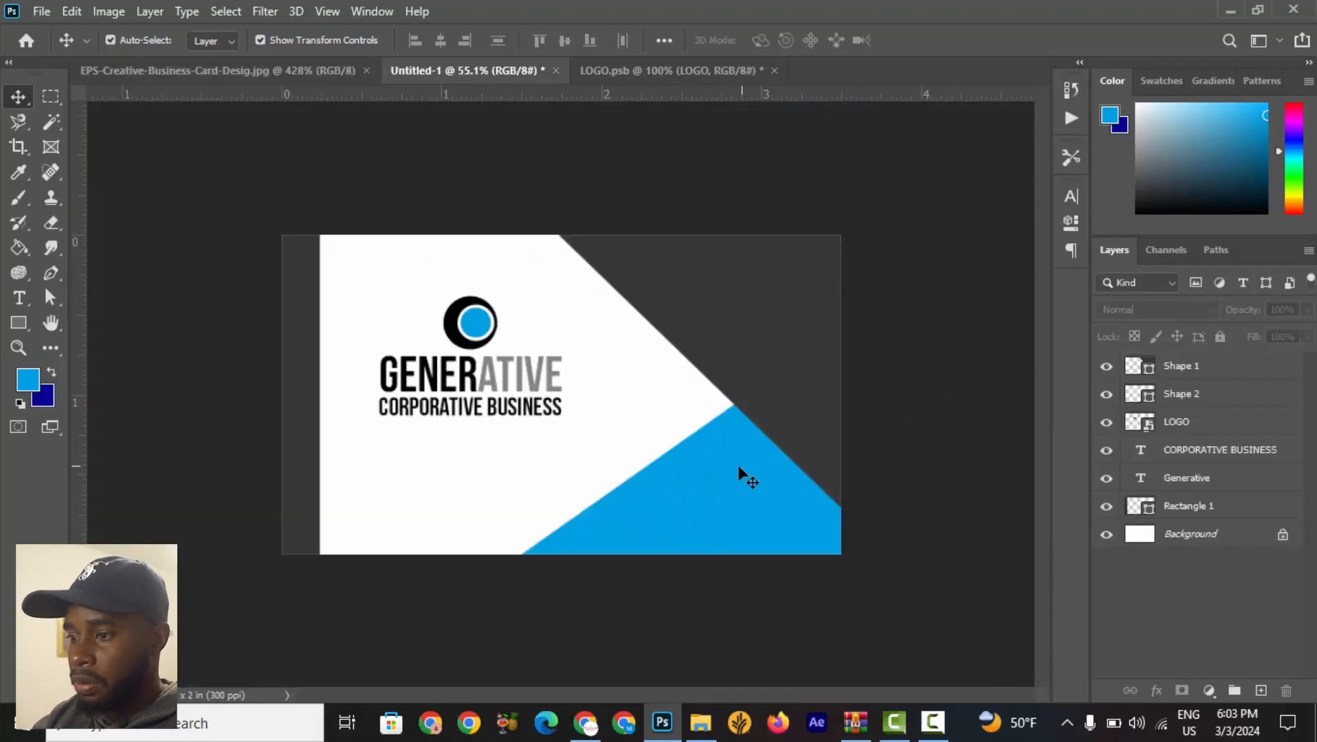
# Duplicate the blue shape layer.
pyautogui.click(720, 473)
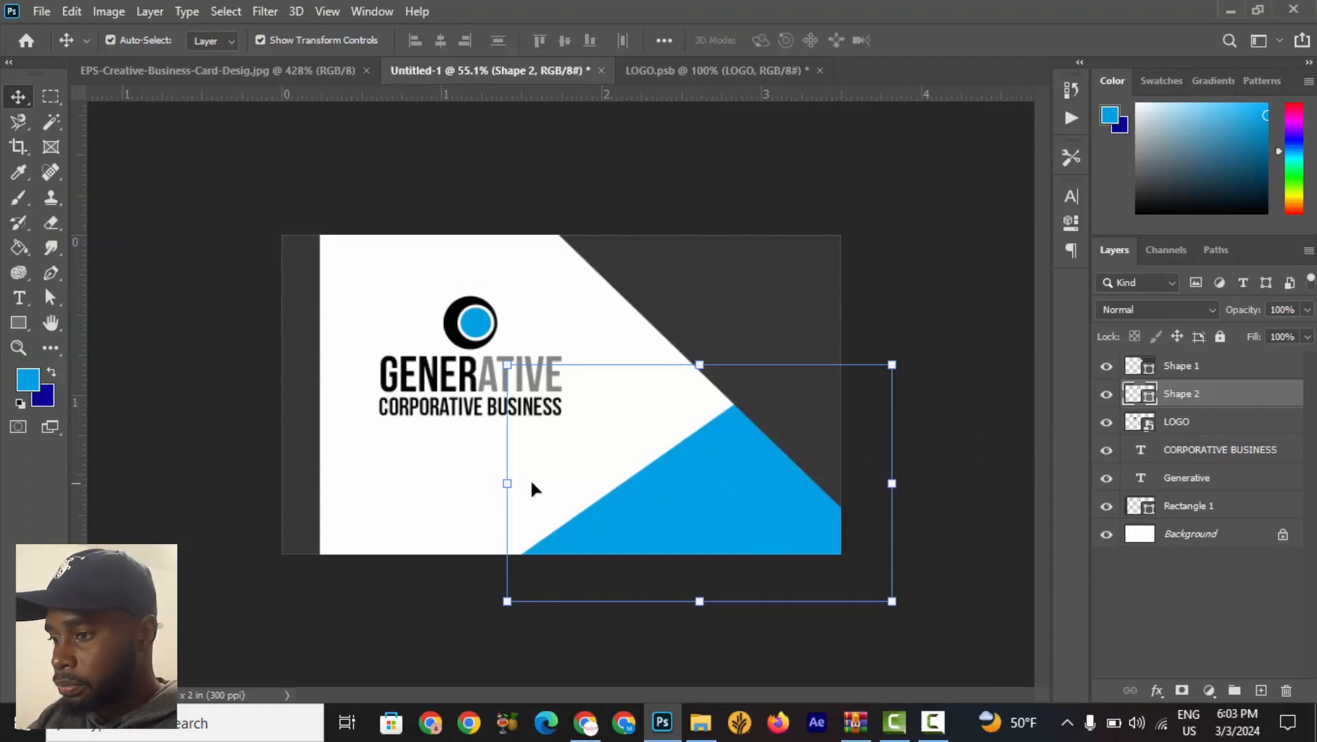
pyautogui.rightClick(1231, 404)
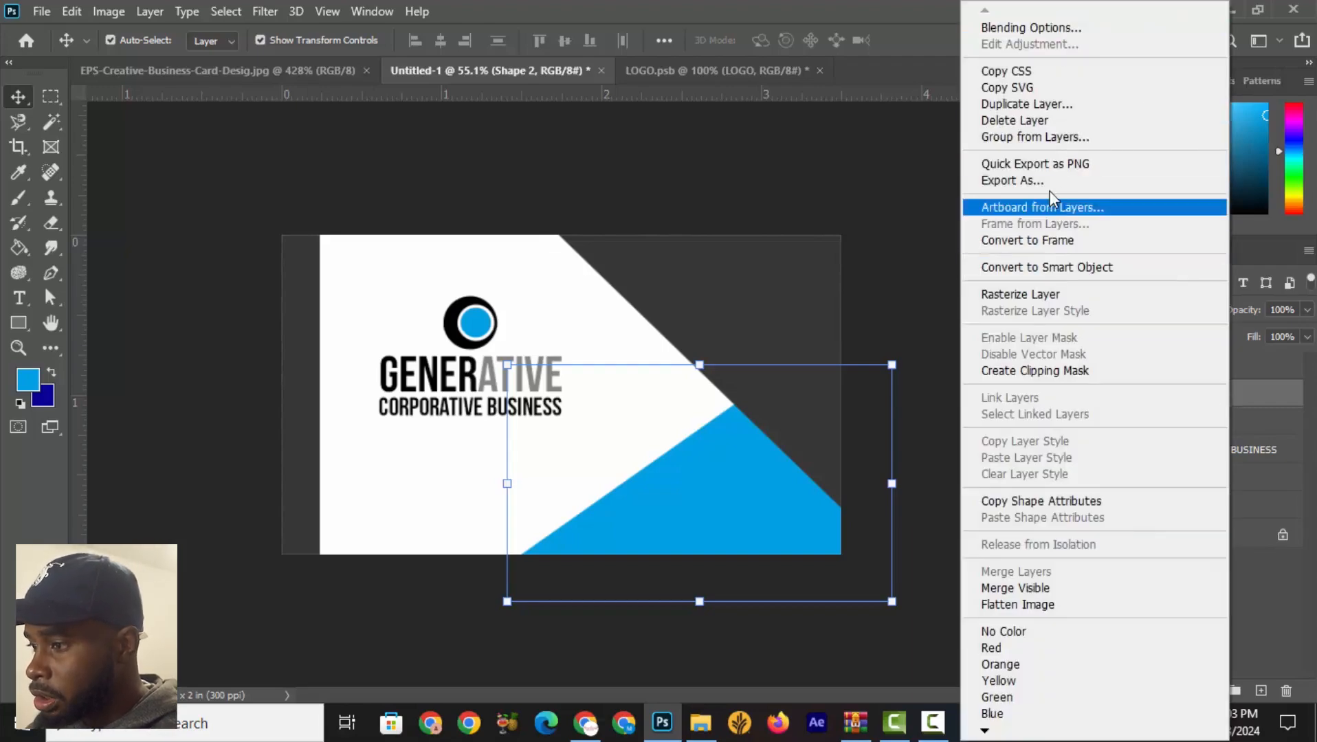
pyautogui.click(1027, 106)
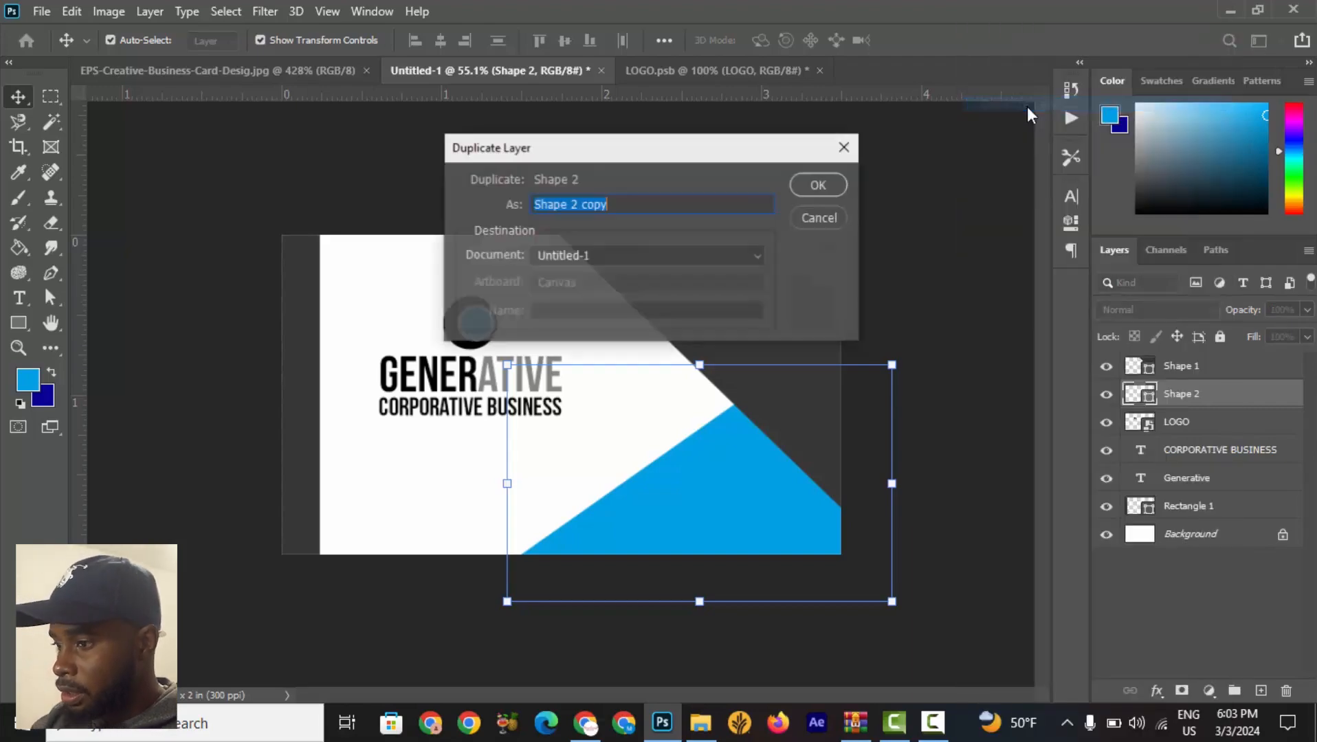
pyautogui.click(835, 189)
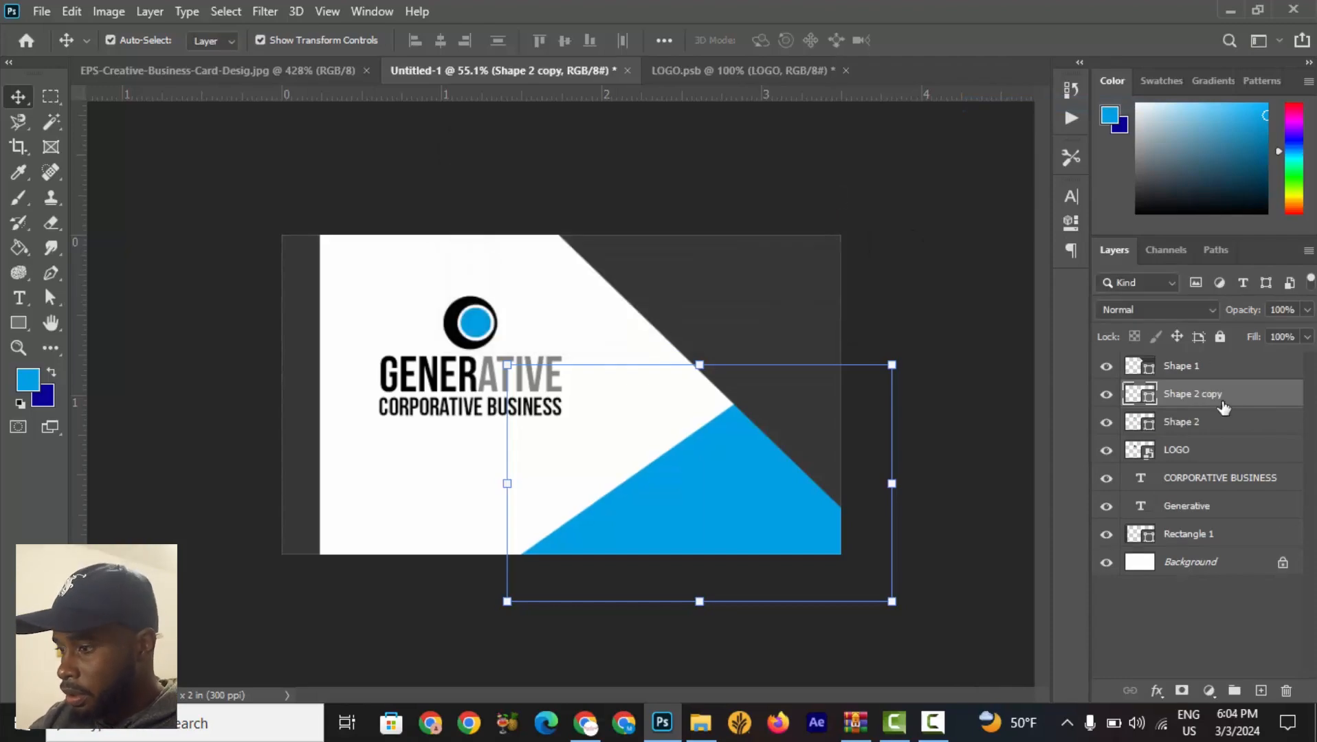
# Rename the duplicate blue layer Light Blue and the original blue layer Dark Blue.
pyautogui.doubleClick(1184, 395)
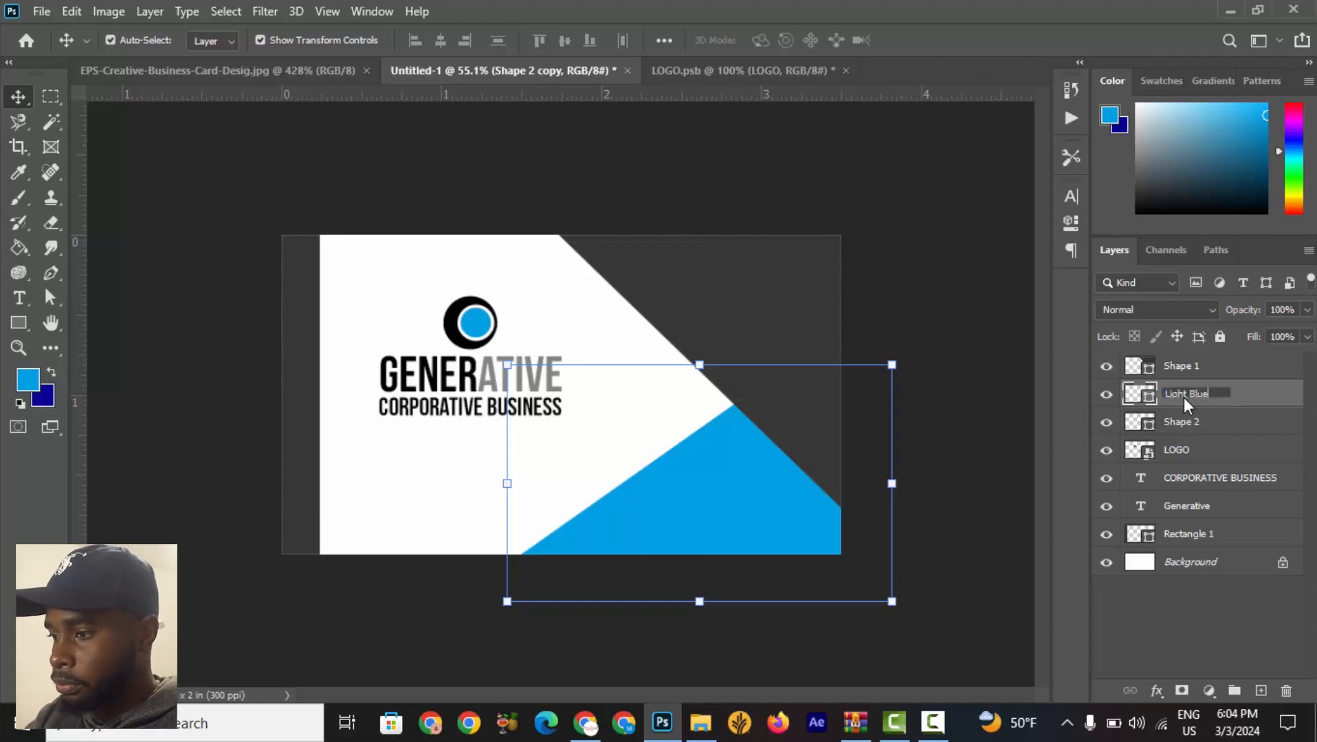
pyautogui.press('Return')
pyautogui.click(1172, 432)
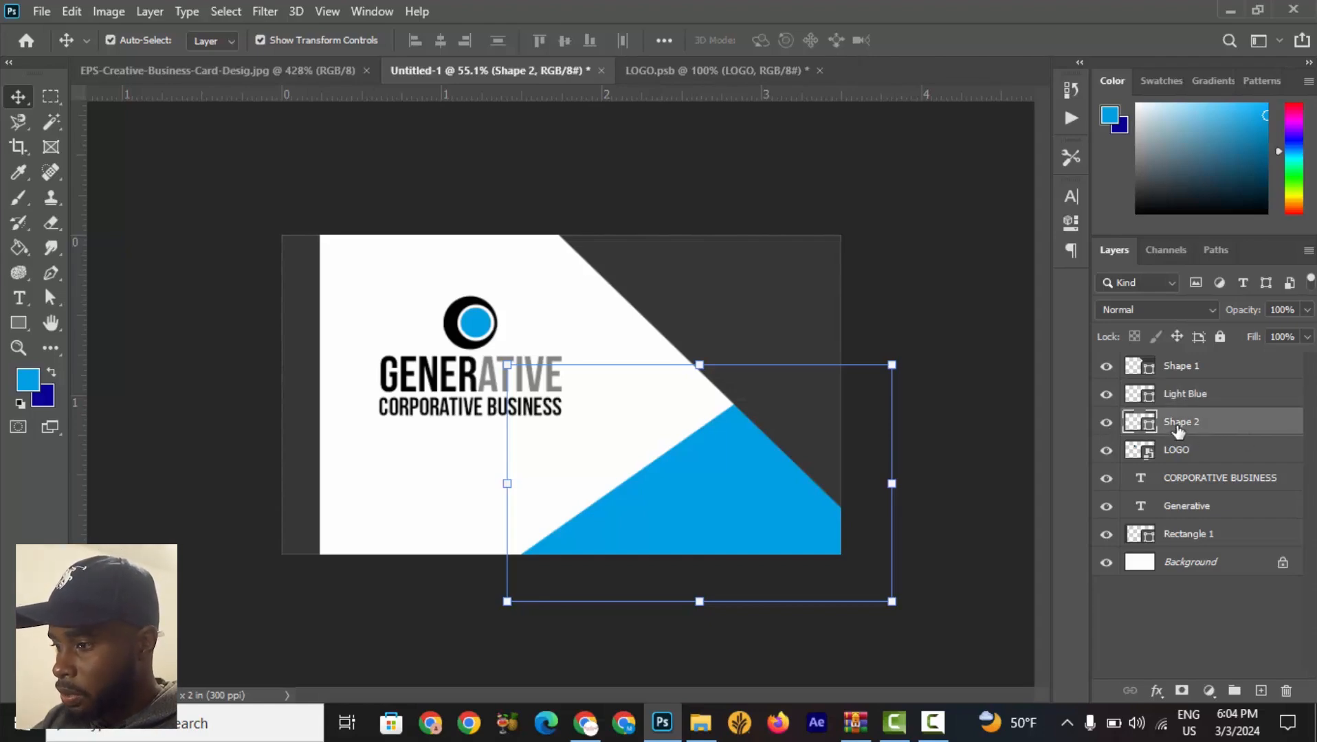
pyautogui.doubleClick(1179, 422)
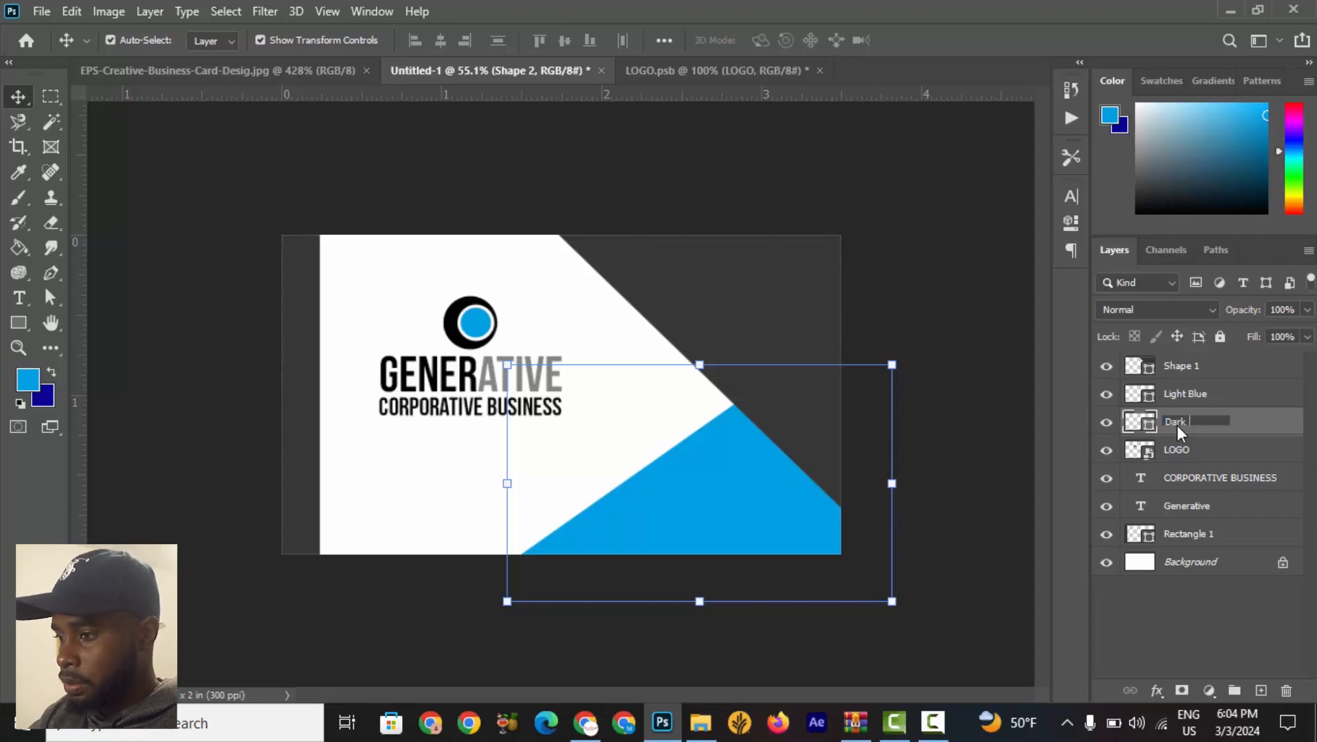
pyautogui.write('Dark Blue')
pyautogui.press('Return')
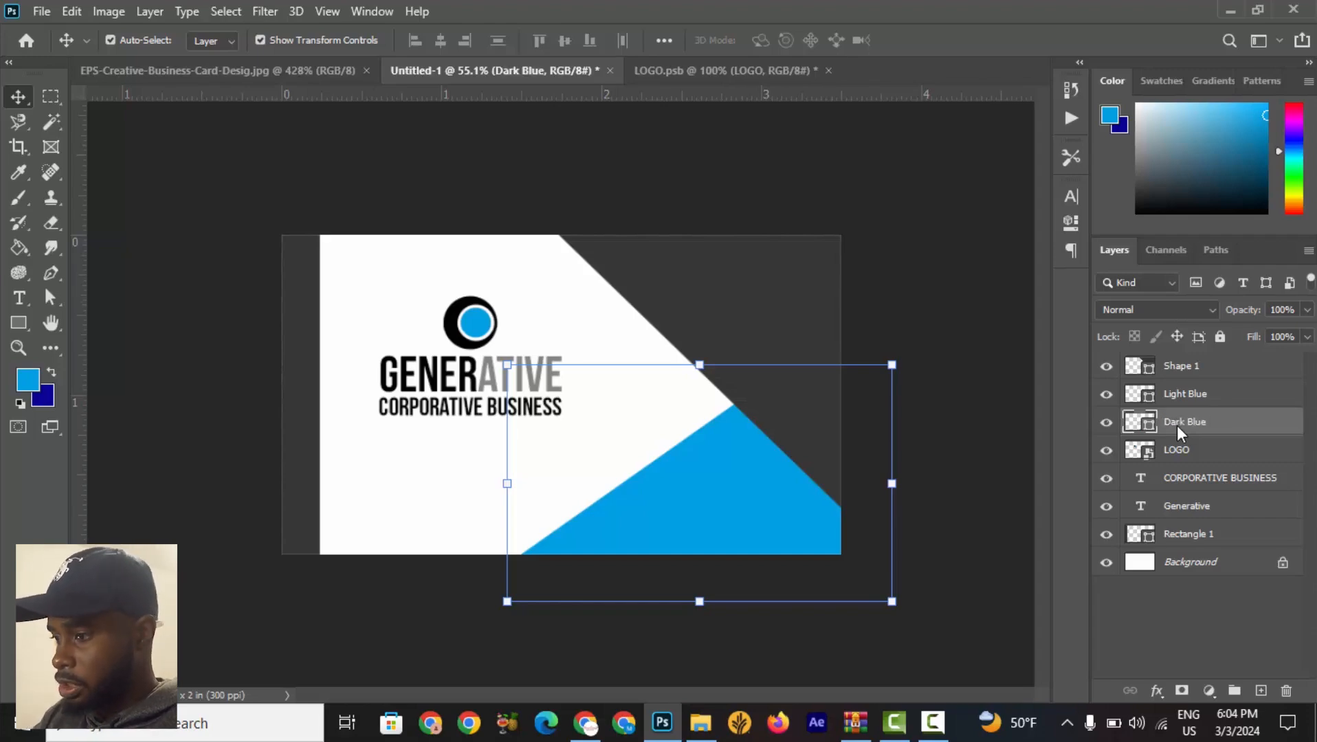
# Rename the dark diagonal shape layer Dark Grey.
pyautogui.click(1234, 403)
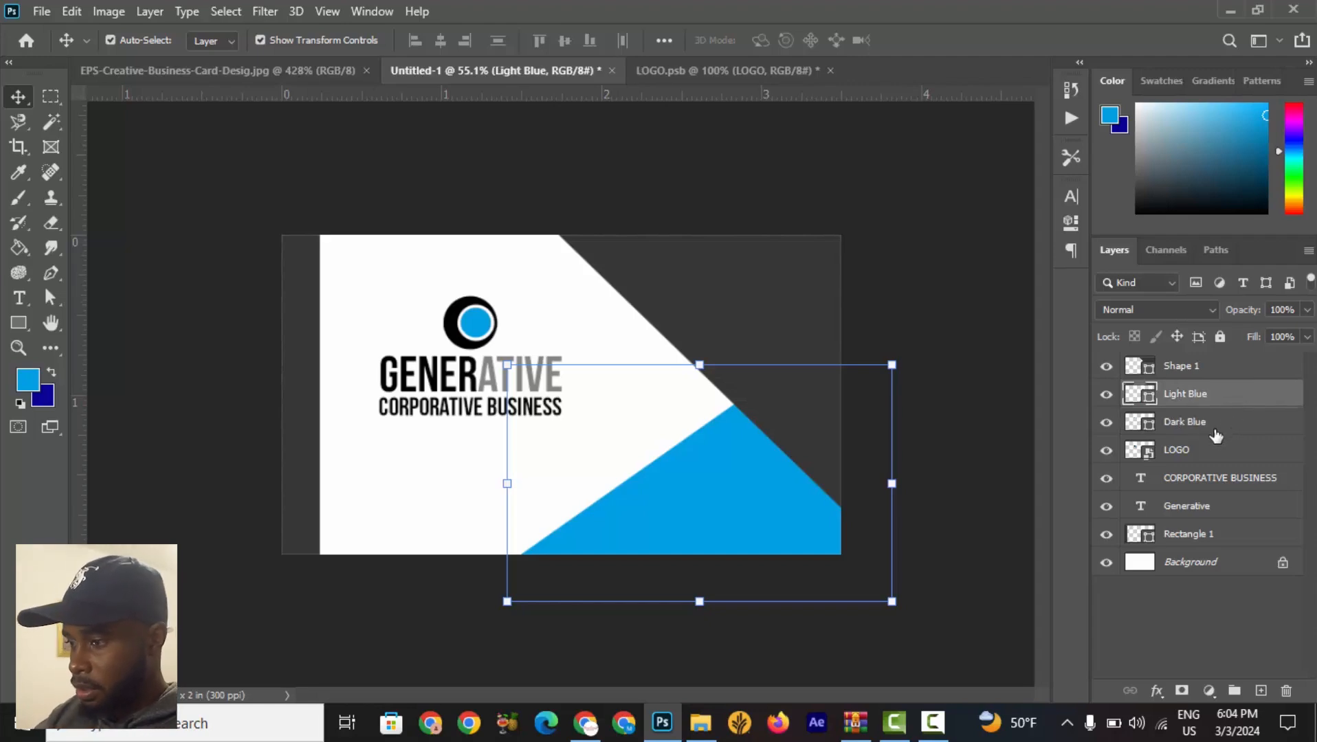
pyautogui.click(1216, 431)
pyautogui.click(1205, 376)
pyautogui.doubleClick(1176, 372)
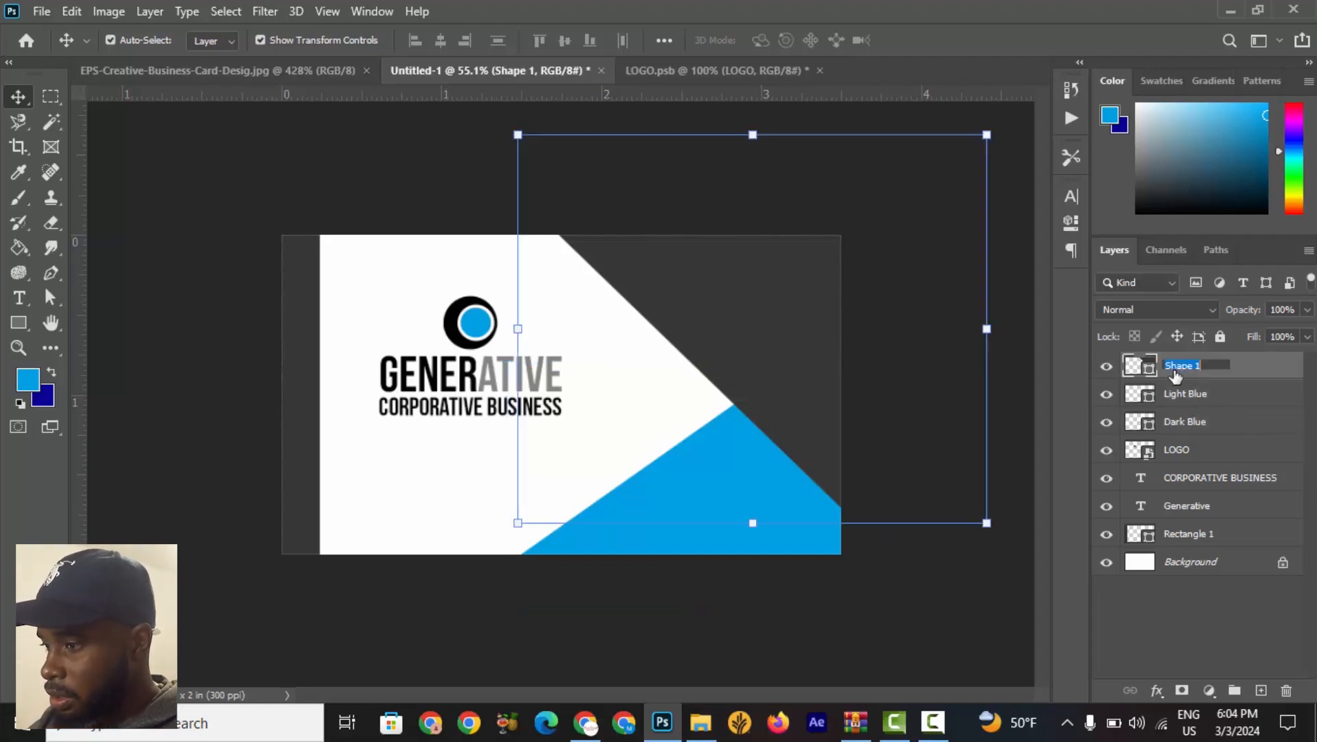
pyautogui.write('Dark')
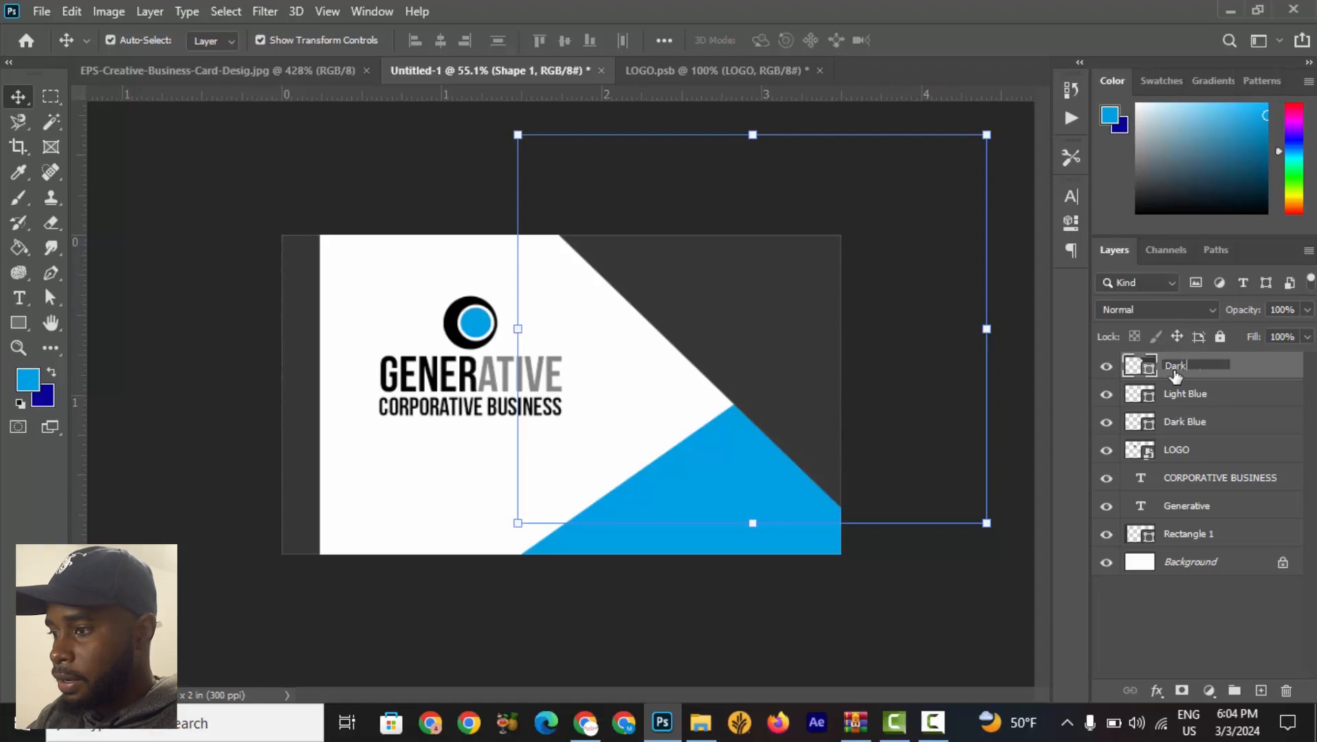
pyautogui.write(' Grey')
pyautogui.press('Return')
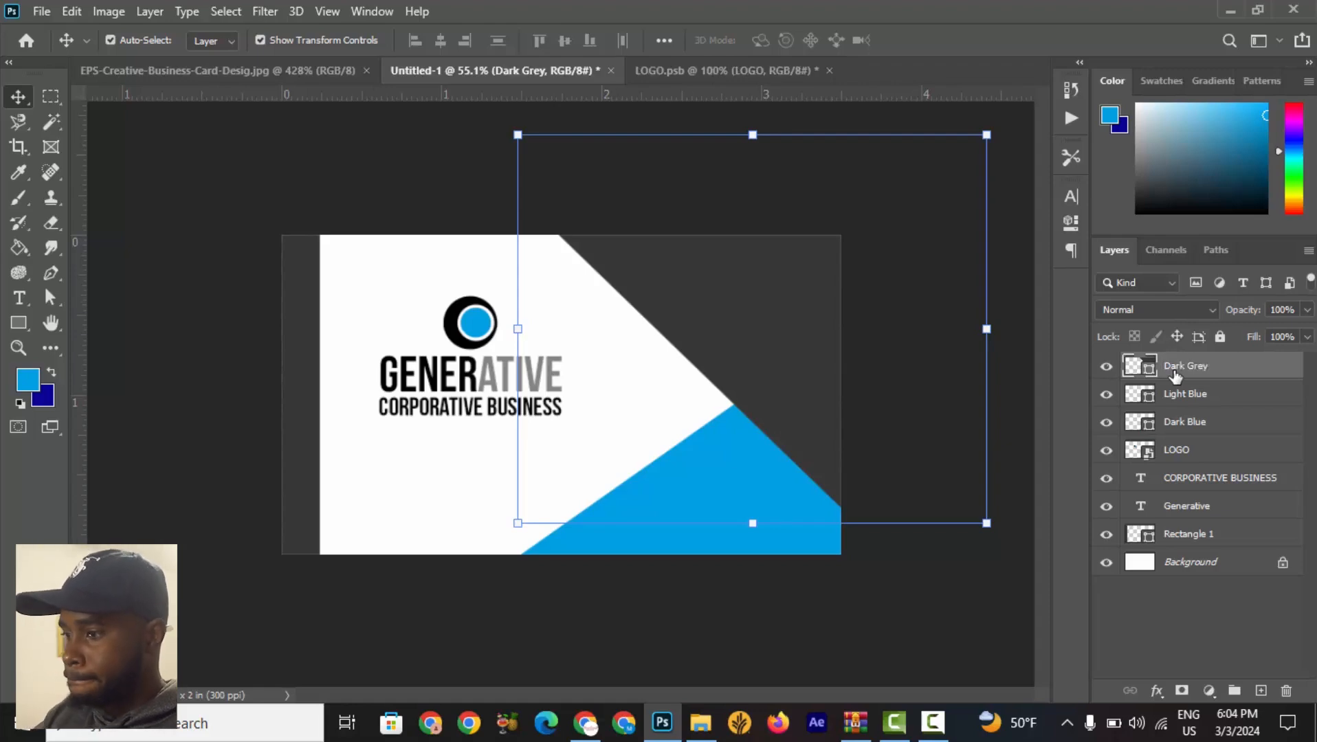
# Select the Dark Blue layer and nudge its shape a few pixels to the left.
pyautogui.click(1221, 404)
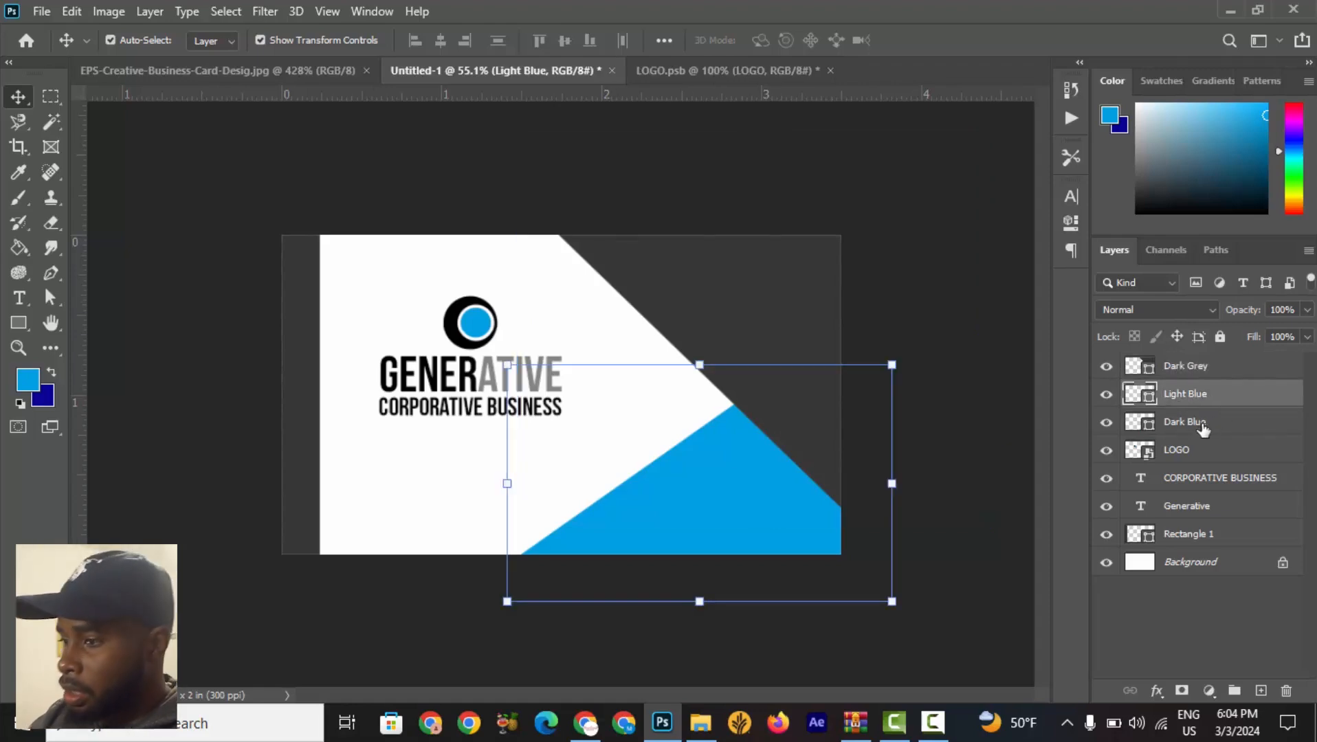
pyautogui.click(1203, 429)
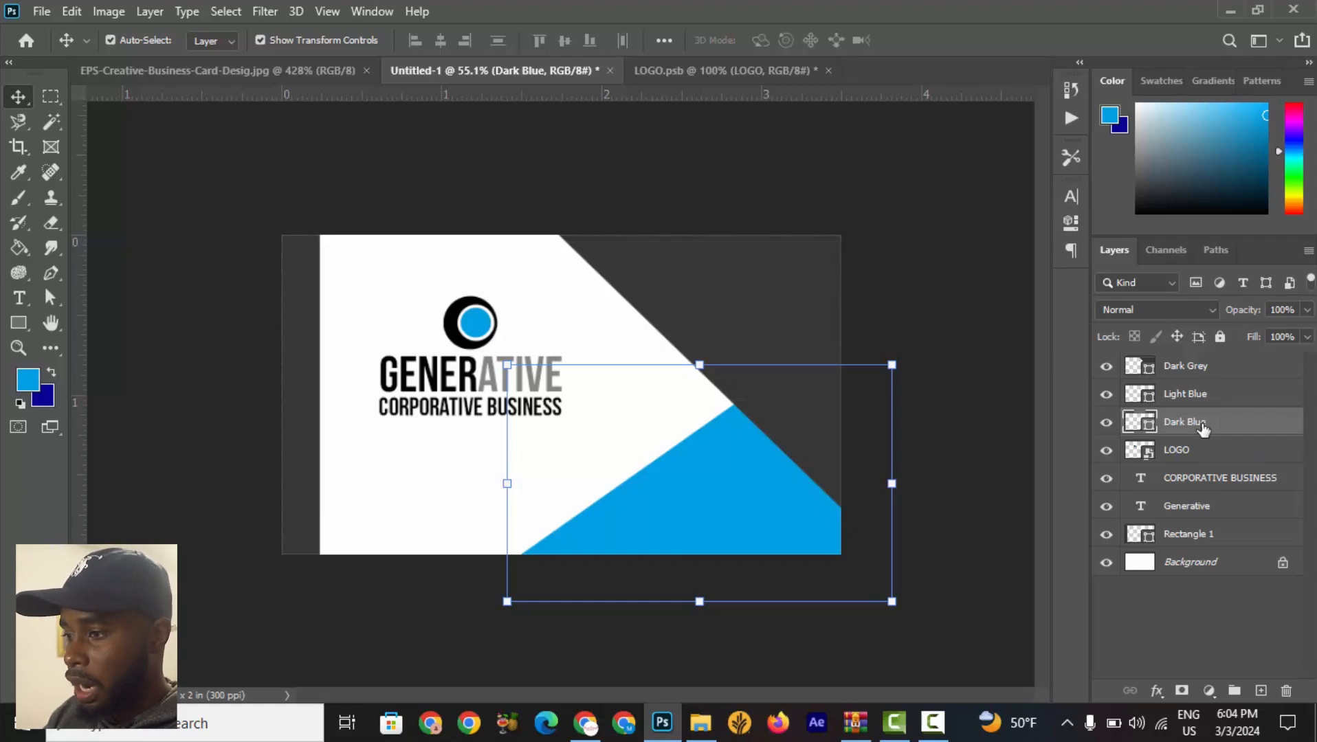
pyautogui.press('Left')
pyautogui.press('Left')
pyautogui.press('Left')
pyautogui.press('Left')
pyautogui.press('Left')
pyautogui.press('Left')
pyautogui.press('Left')
pyautogui.press('Left')
pyautogui.press('Left')
pyautogui.press('Left')
pyautogui.press('Left')
pyautogui.press('Left')
pyautogui.press('Left')
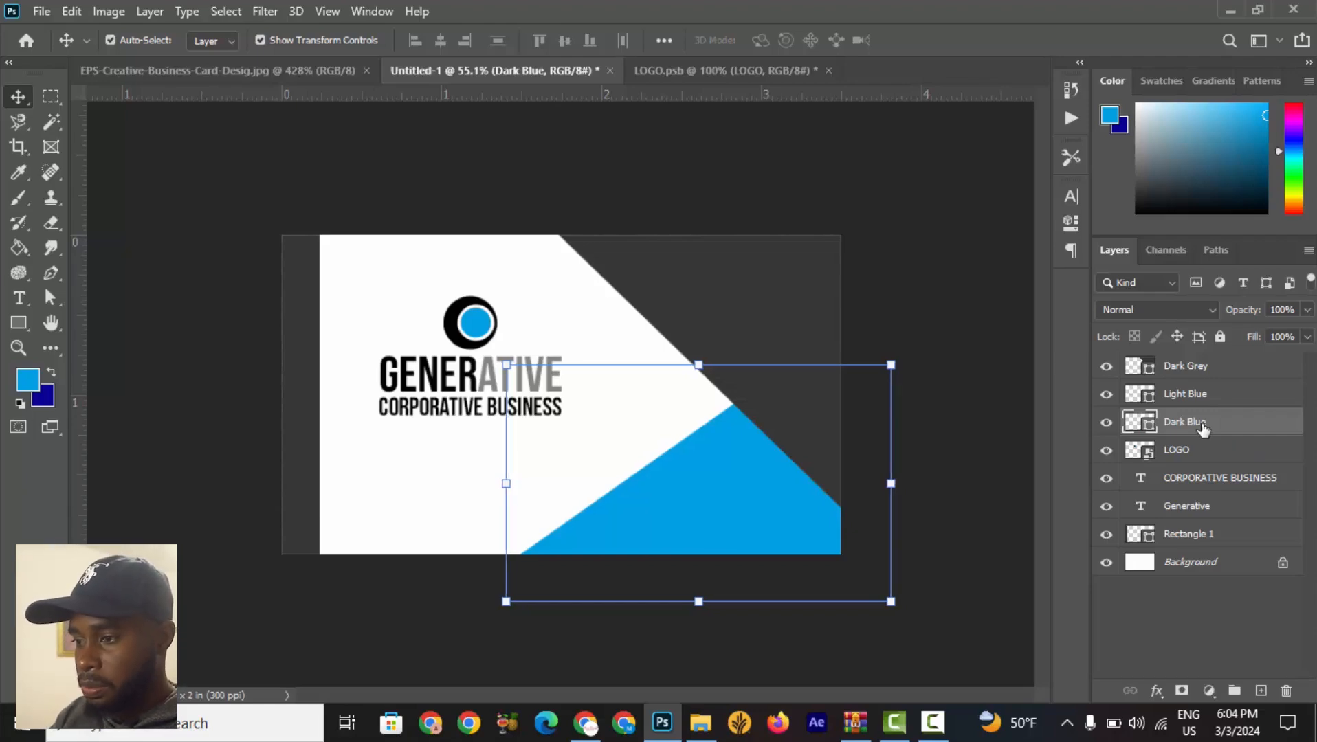
pyautogui.press('Left')
pyautogui.press('Left')
pyautogui.press('Left')
pyautogui.press('Left')
pyautogui.press('Left')
pyautogui.press('Left')
pyautogui.press('Left')
pyautogui.press('Left')
pyautogui.press('Left')
pyautogui.press('Left')
pyautogui.press('Left')
pyautogui.press('Left')
pyautogui.press('Left')
pyautogui.press('Left')
pyautogui.press('Left')
pyautogui.press('Left')
pyautogui.press('Left')
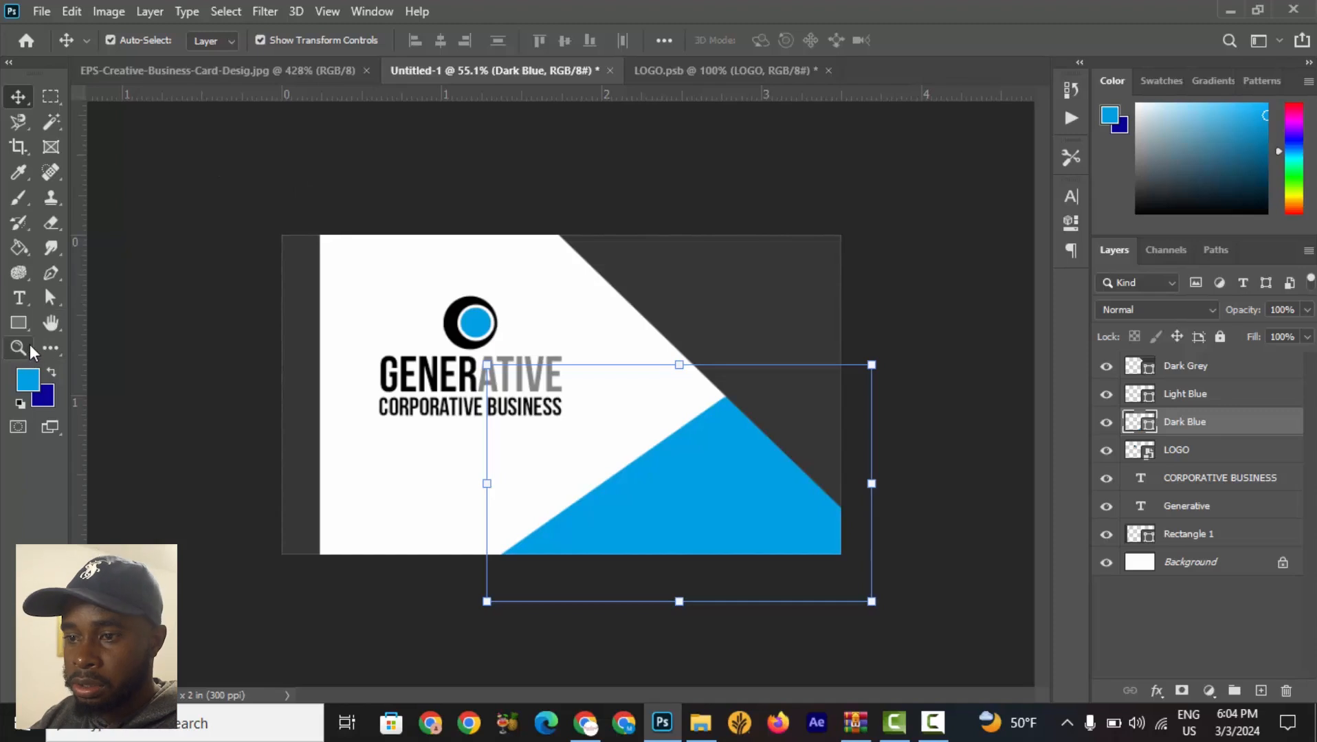
# Change the Dark Blue shape's fill colour to the darker blue 006189.
pyautogui.click(57, 278)
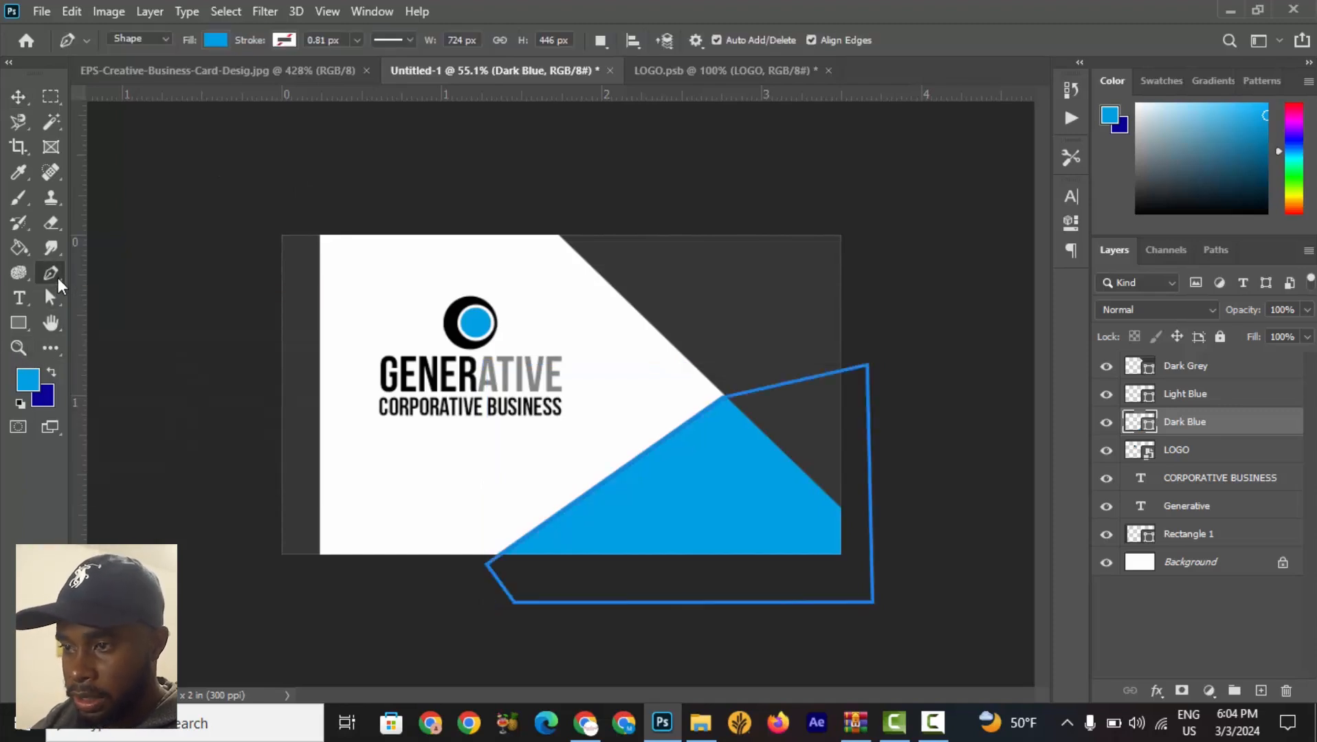
pyautogui.click(214, 40)
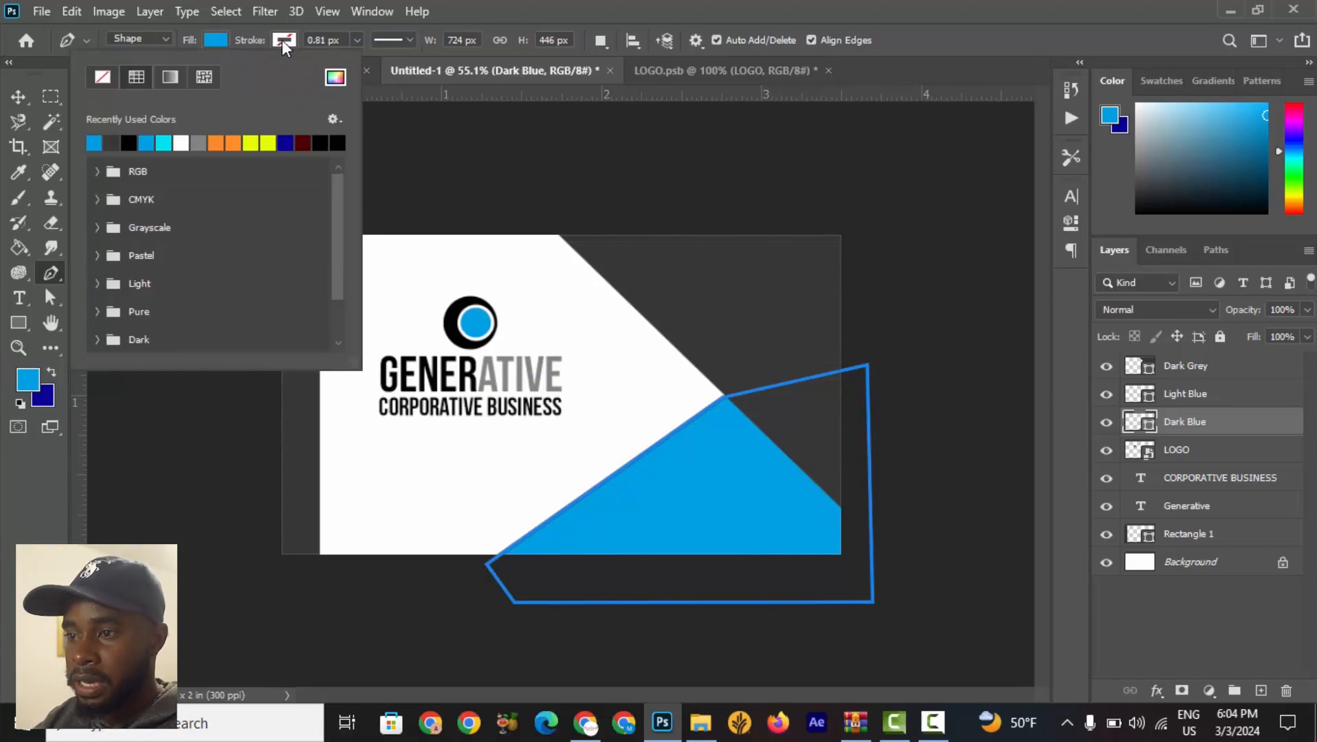
pyautogui.click(335, 79)
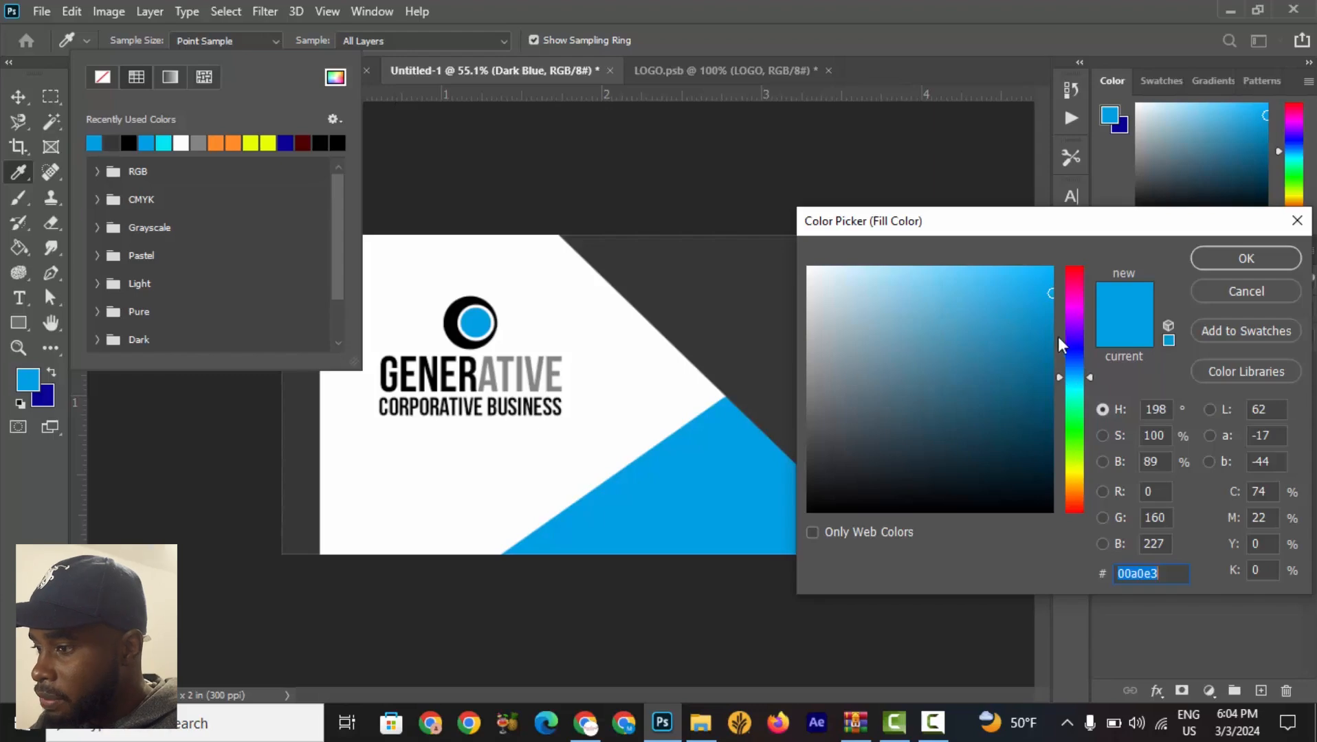
pyautogui.moveTo(1052, 301); pyautogui.dragTo(1058, 382)
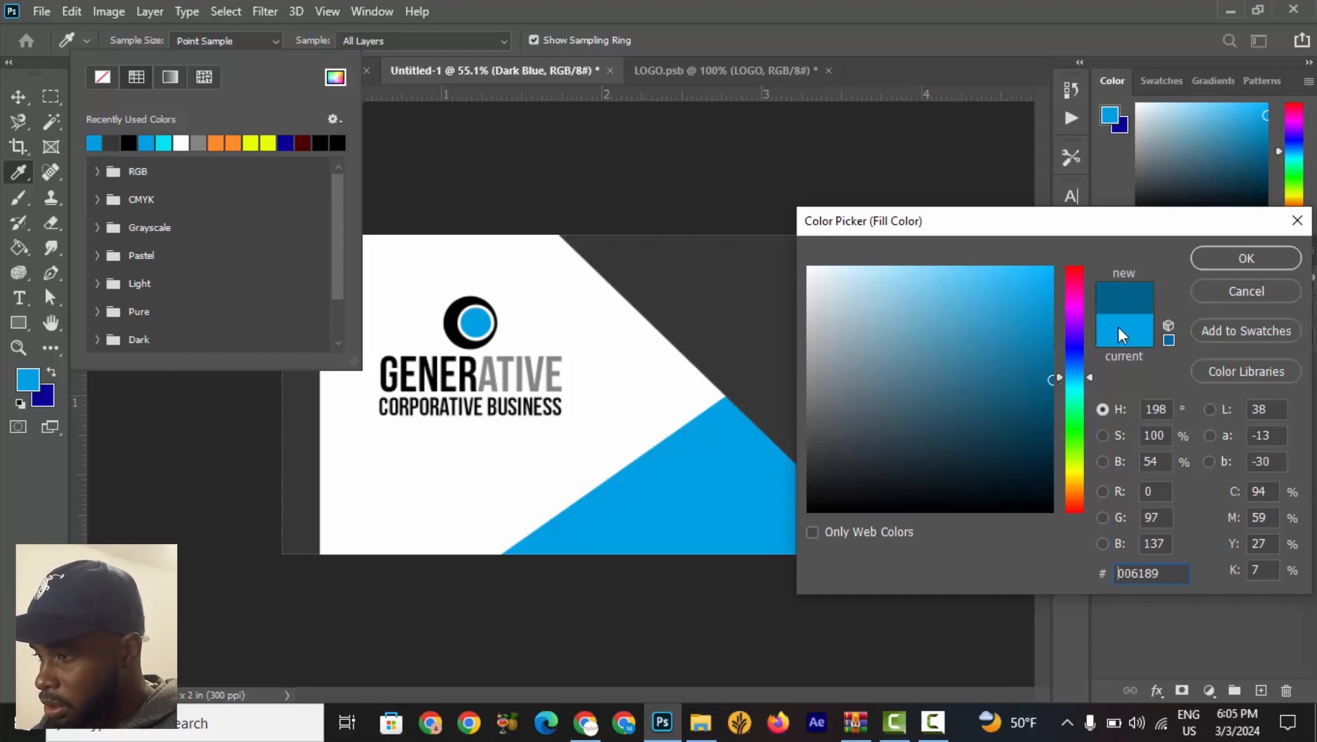
pyautogui.click(1257, 259)
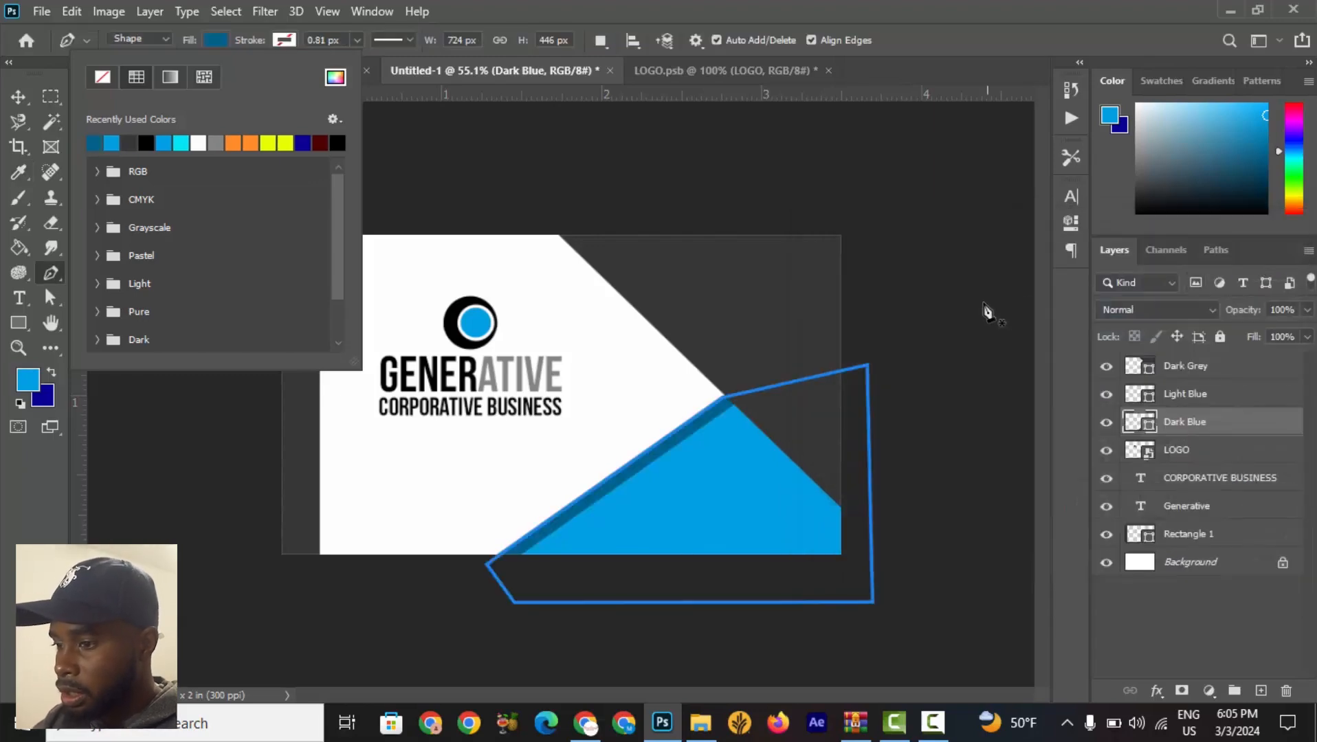
pyautogui.click(982, 302)
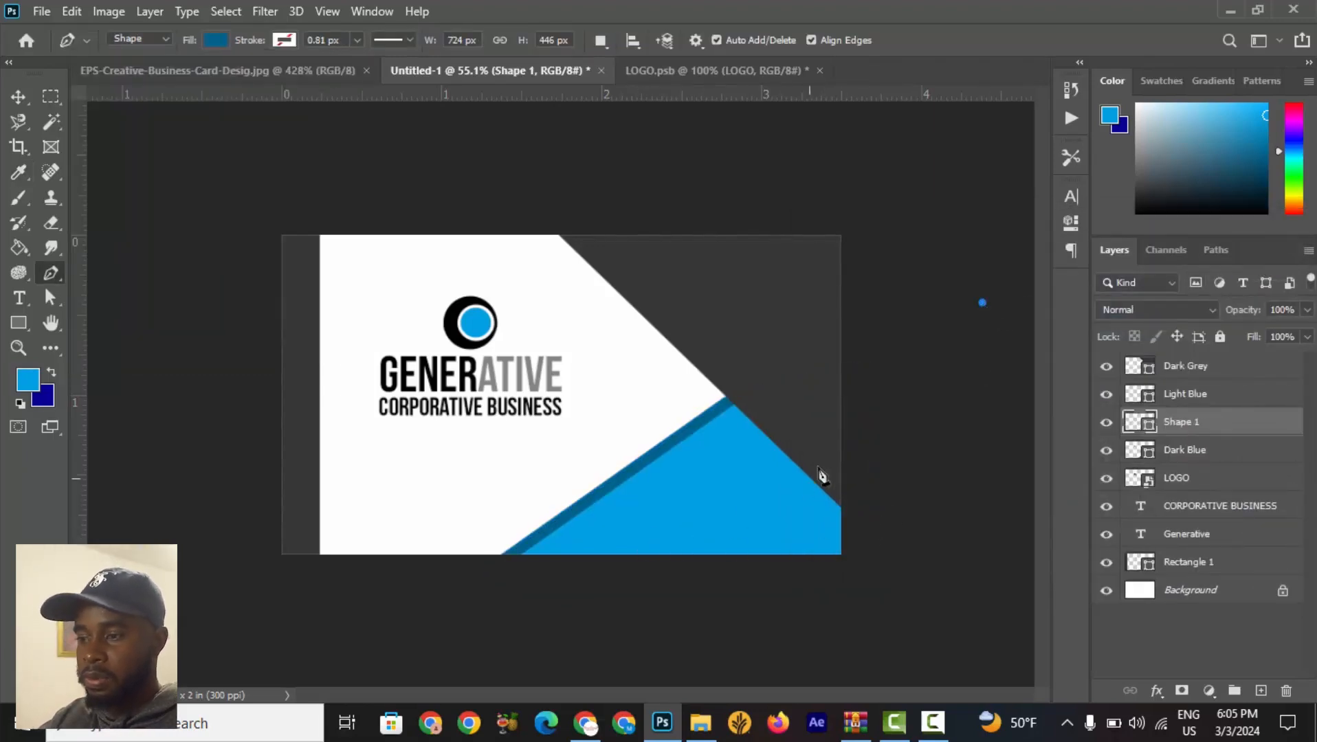
# Nudge the Dark Blue shape up and right so it shows as a thin dark stripe along the light blue edge.
pyautogui.click(15, 97)
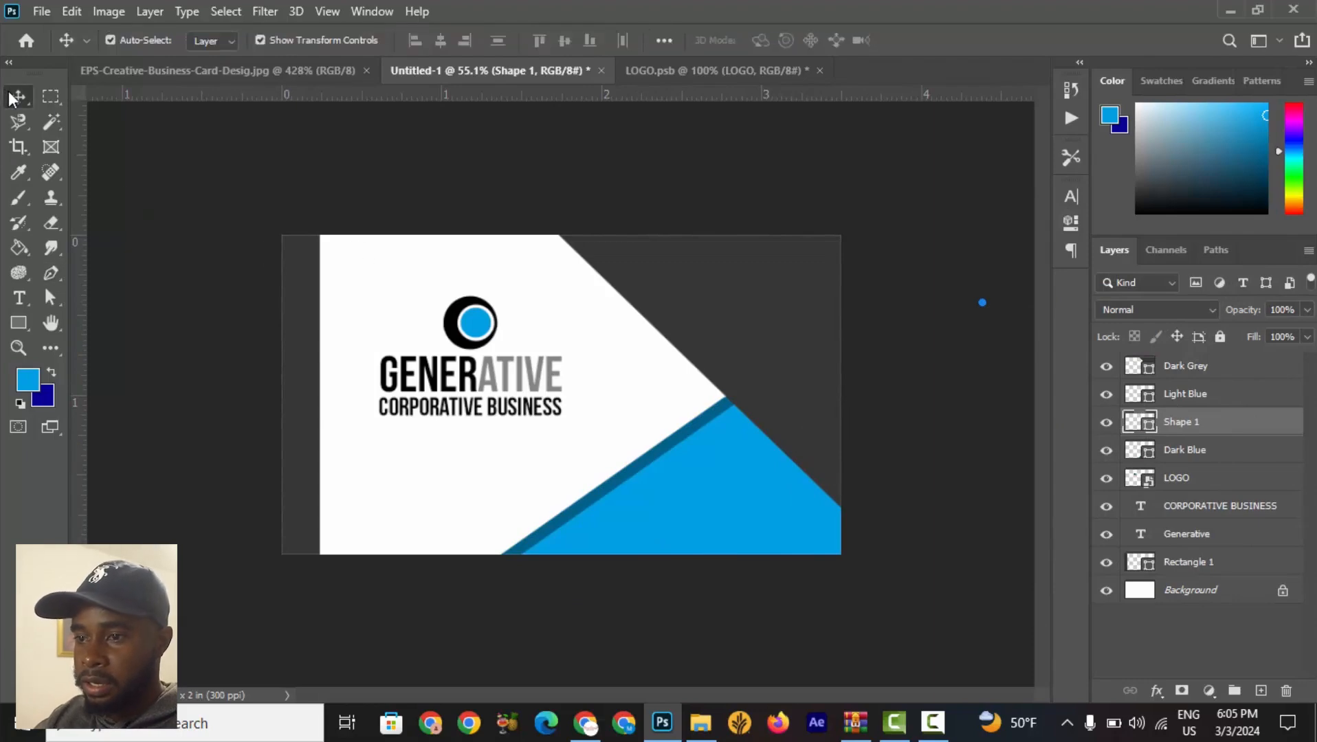
pyautogui.click(905, 471)
pyautogui.scroll(3, 698, 442)
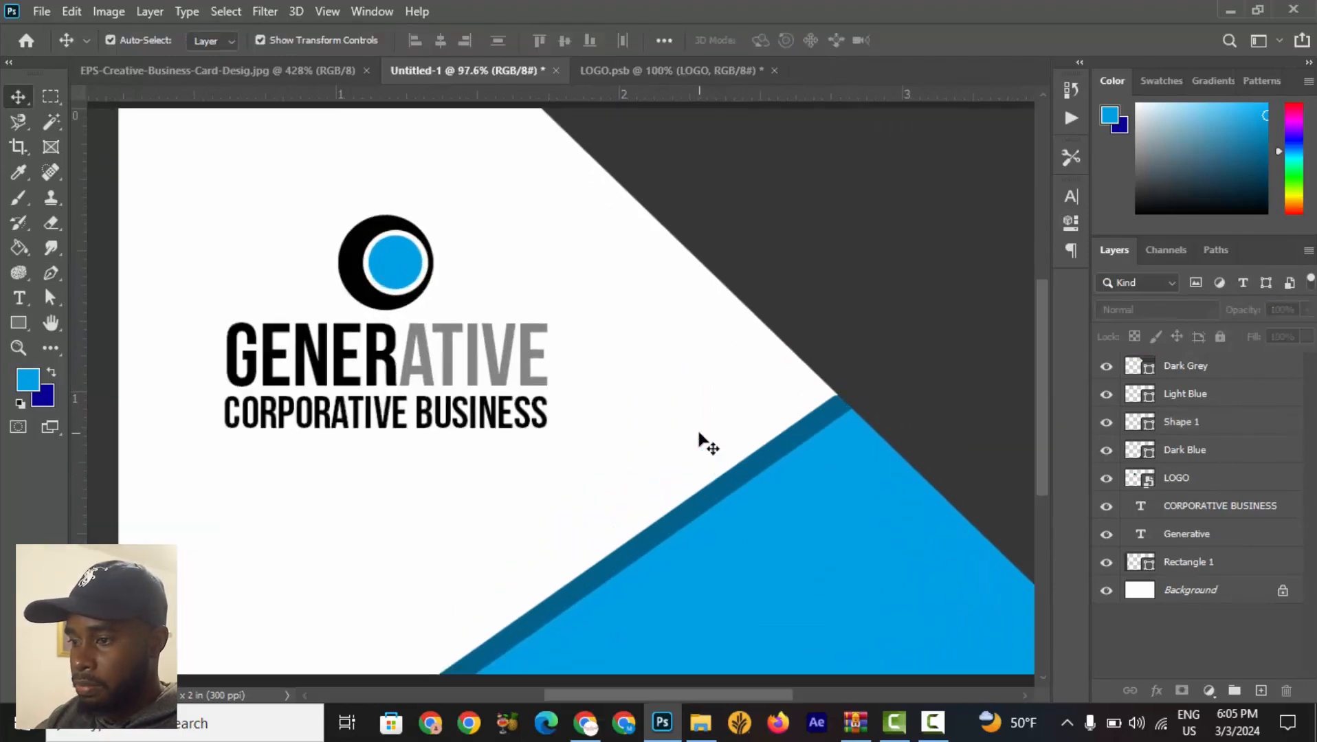
pyautogui.scroll(2, 699, 442)
pyautogui.click(794, 415)
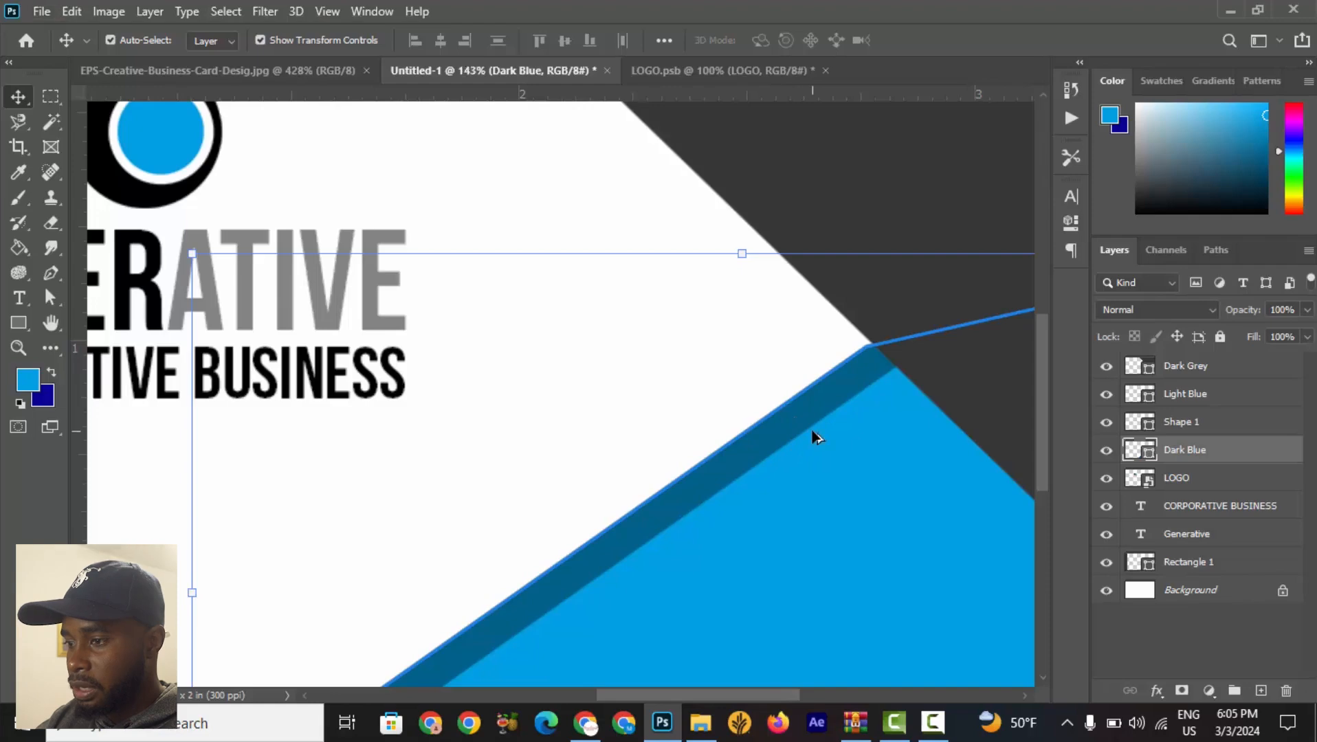
pyautogui.scroll(-3, 813, 438)
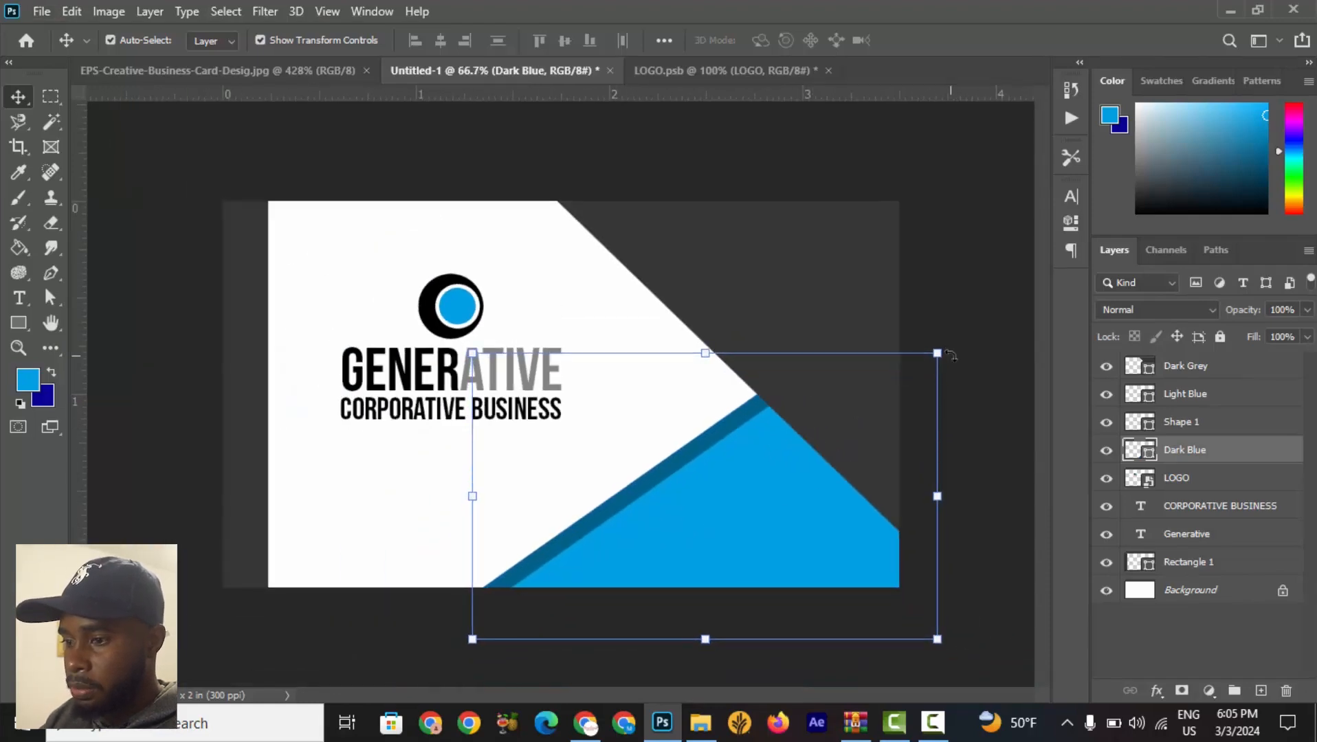
pyautogui.press('Up')
pyautogui.press('Right')
pyautogui.press('Right')
pyautogui.press('Right')
pyautogui.press('Right')
pyautogui.press('Right')
pyautogui.press('Right')
pyautogui.press('Right')
pyautogui.press('Right')
pyautogui.press('Right')
pyautogui.press('Up')
pyautogui.press('Up')
pyautogui.press('Up')
pyautogui.press('Up')
pyautogui.press('Up')
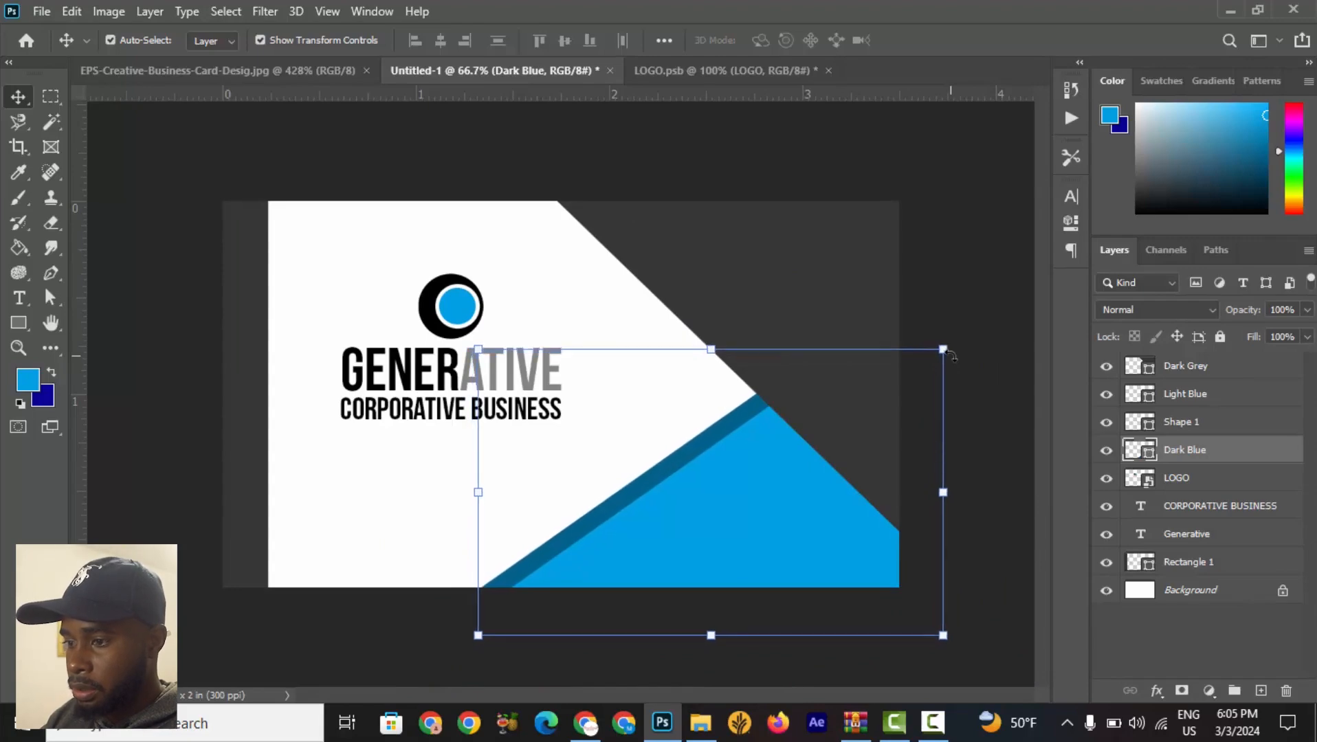
pyautogui.press('Right')
pyautogui.press('Right')
pyautogui.press('Right')
pyautogui.press('Right')
pyautogui.press('Right')
pyautogui.press('Right')
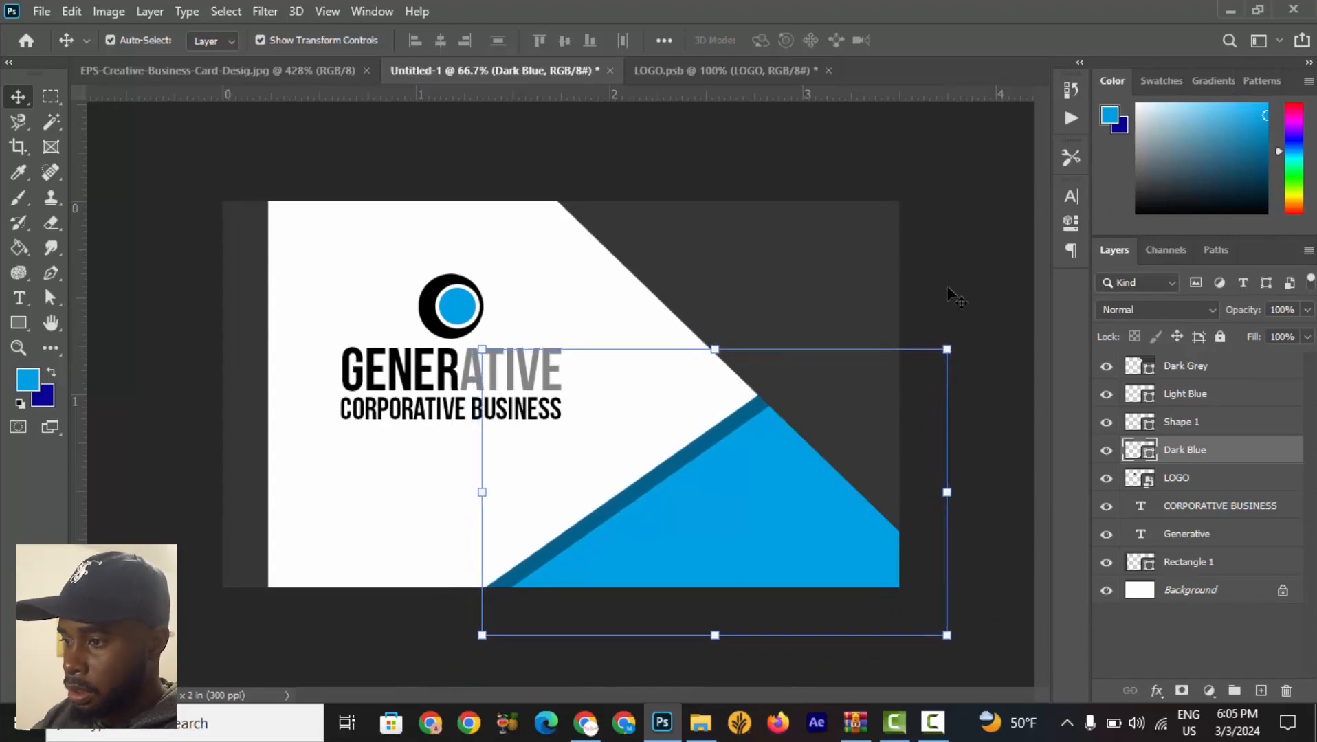
pyautogui.click(946, 285)
# Save the design as Business Card Side 1.psd in the GRAPHIC DESIGN CLASS folder with maximized compatibility.
pyautogui.scroll(-5, 859, 385)
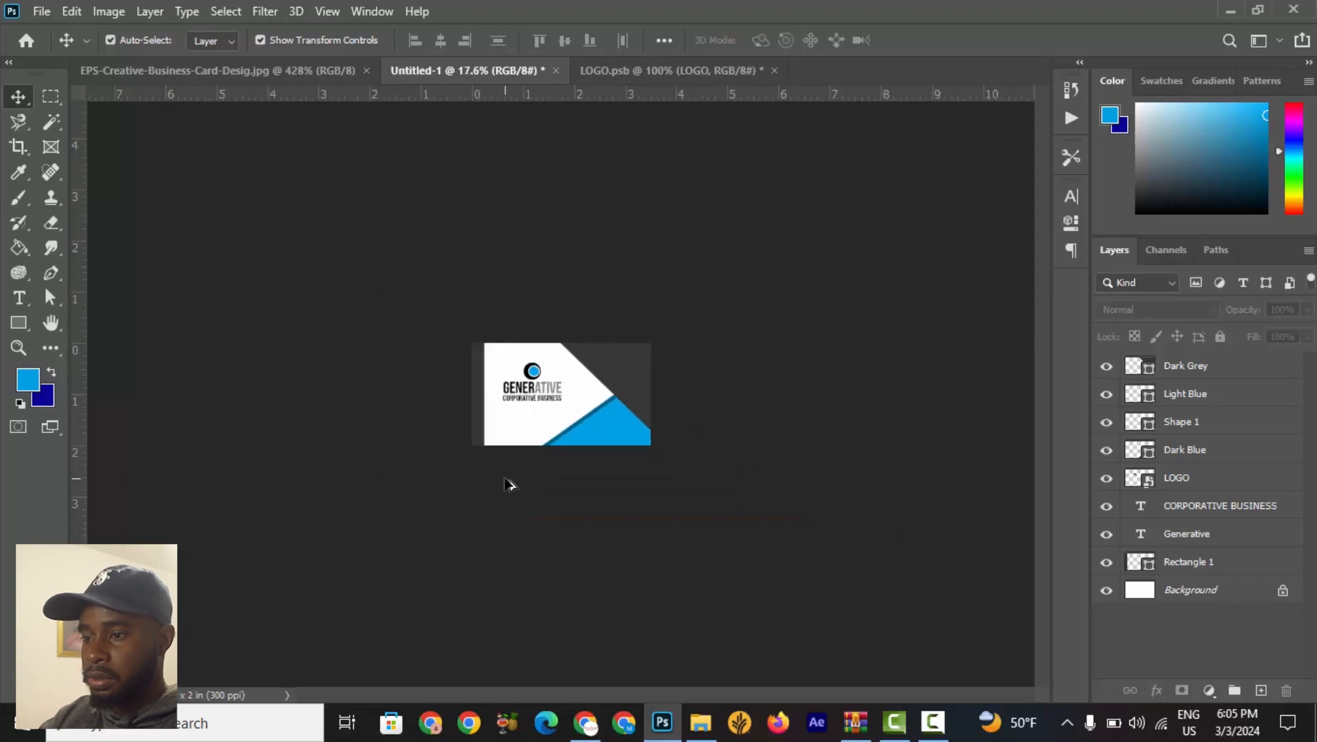
pyautogui.scroll(5, 507, 484)
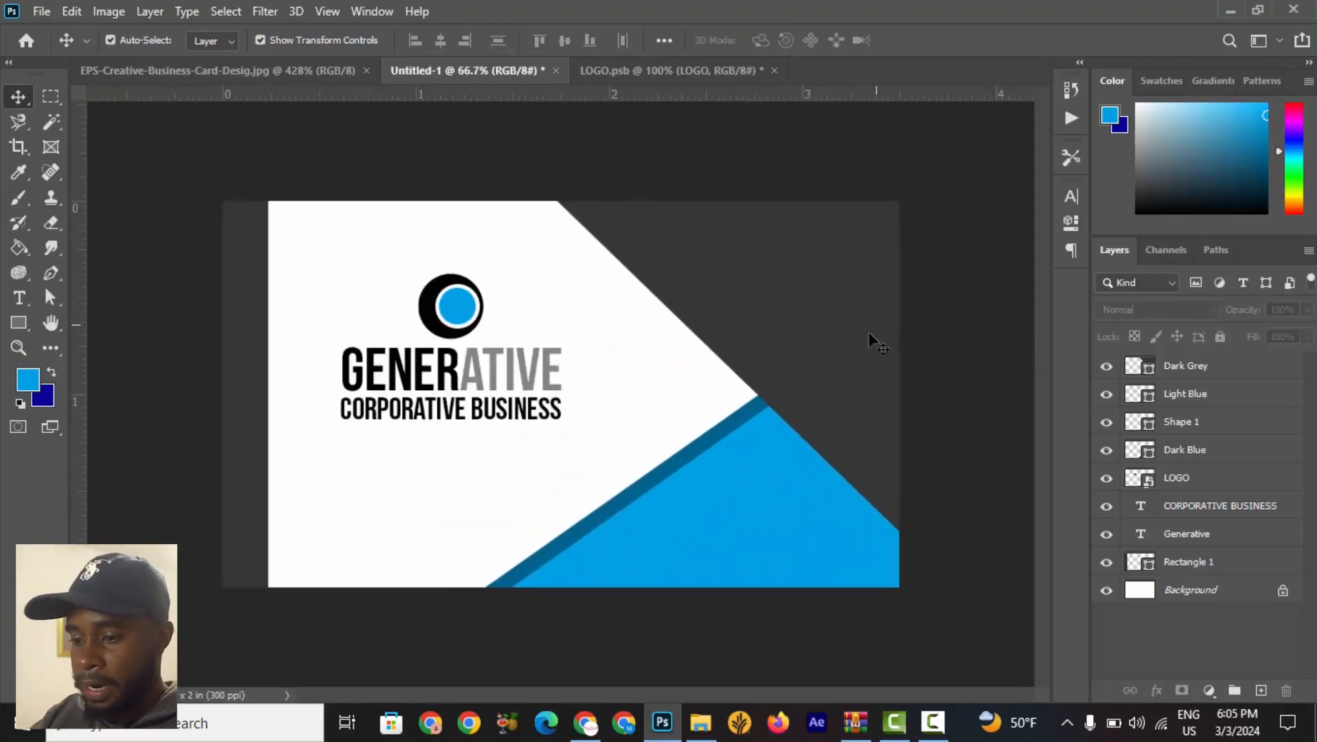
pyautogui.scroll(-2, 612, 454)
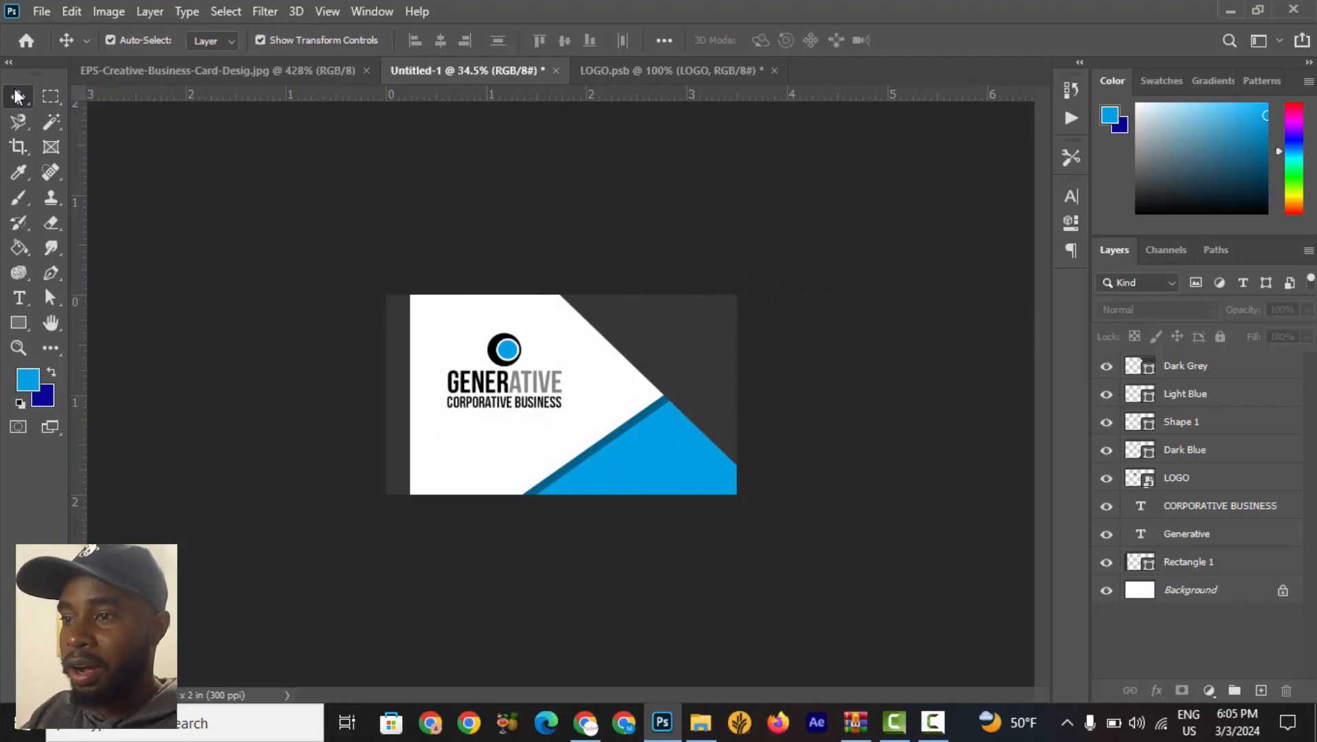
pyautogui.click(41, 9)
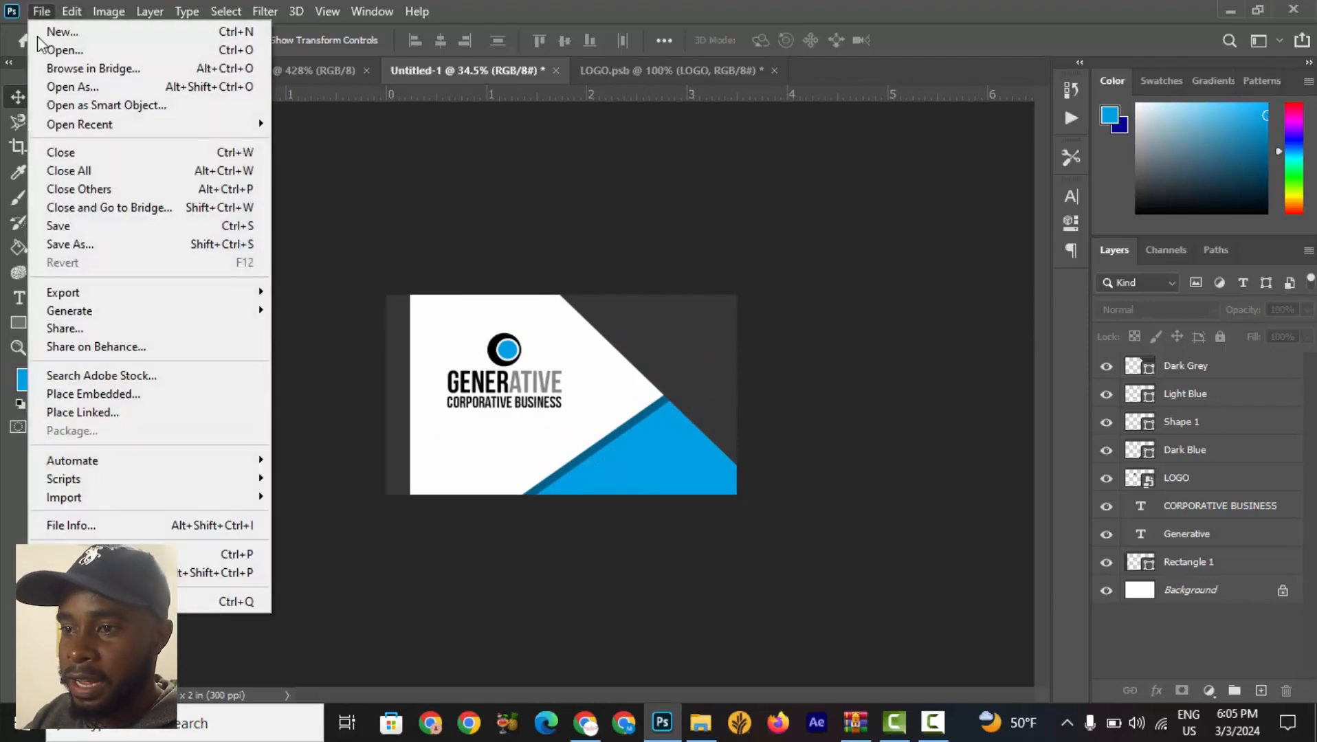
pyautogui.click(79, 241)
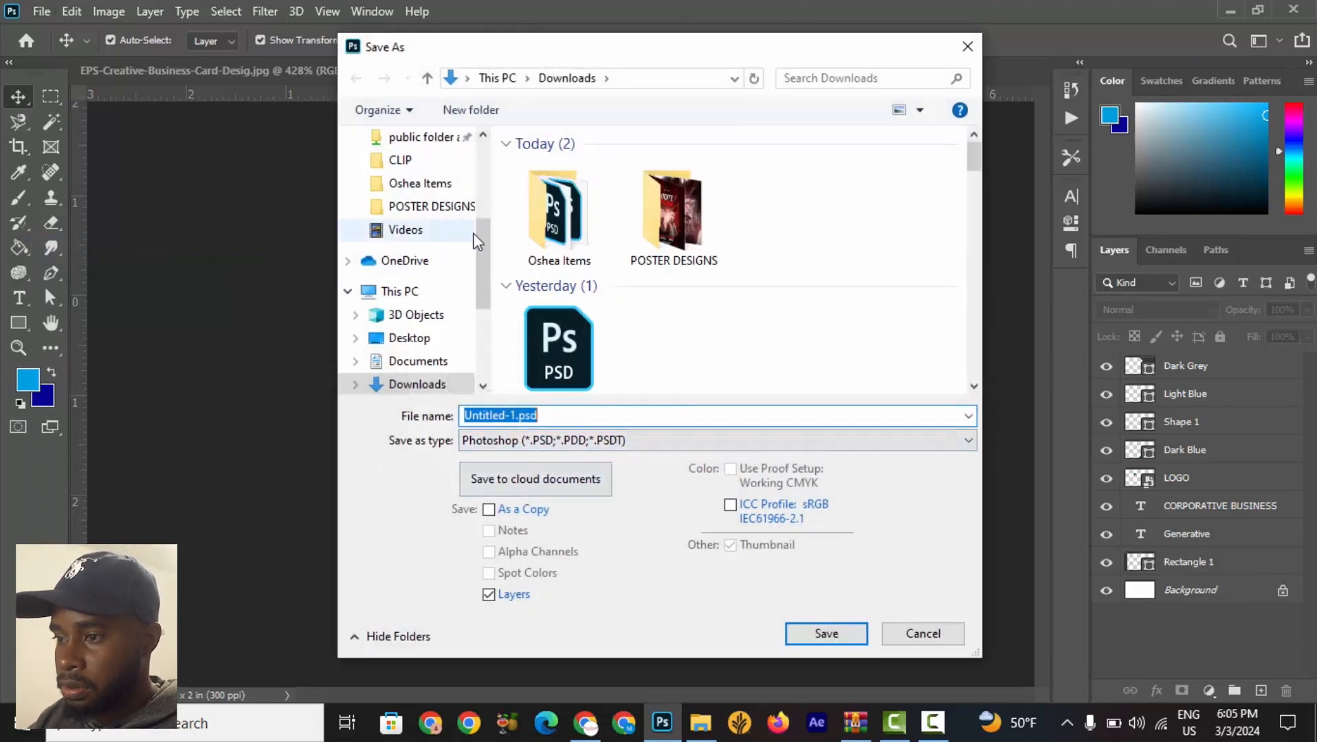
pyautogui.scroll(1, 480, 228)
pyautogui.scroll(1, 480, 229)
pyautogui.click(433, 183)
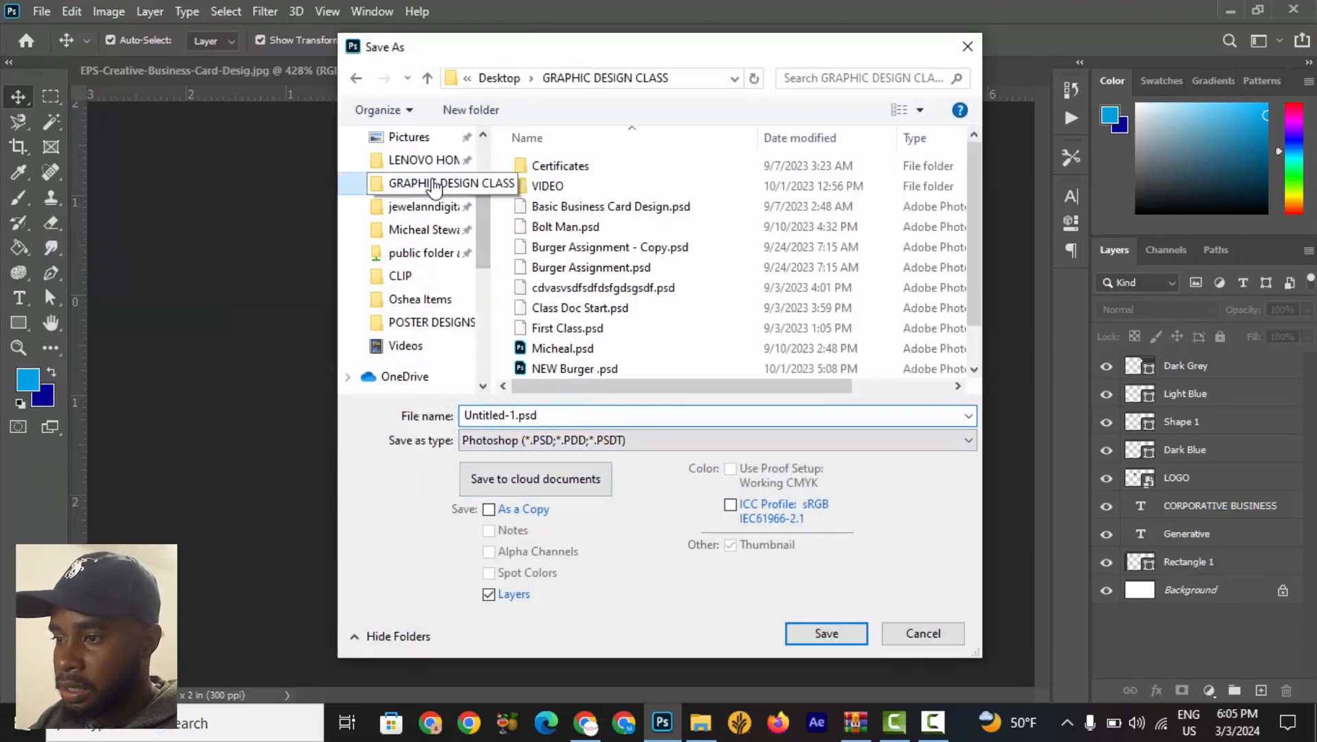
pyautogui.click(517, 415)
pyautogui.click(517, 416)
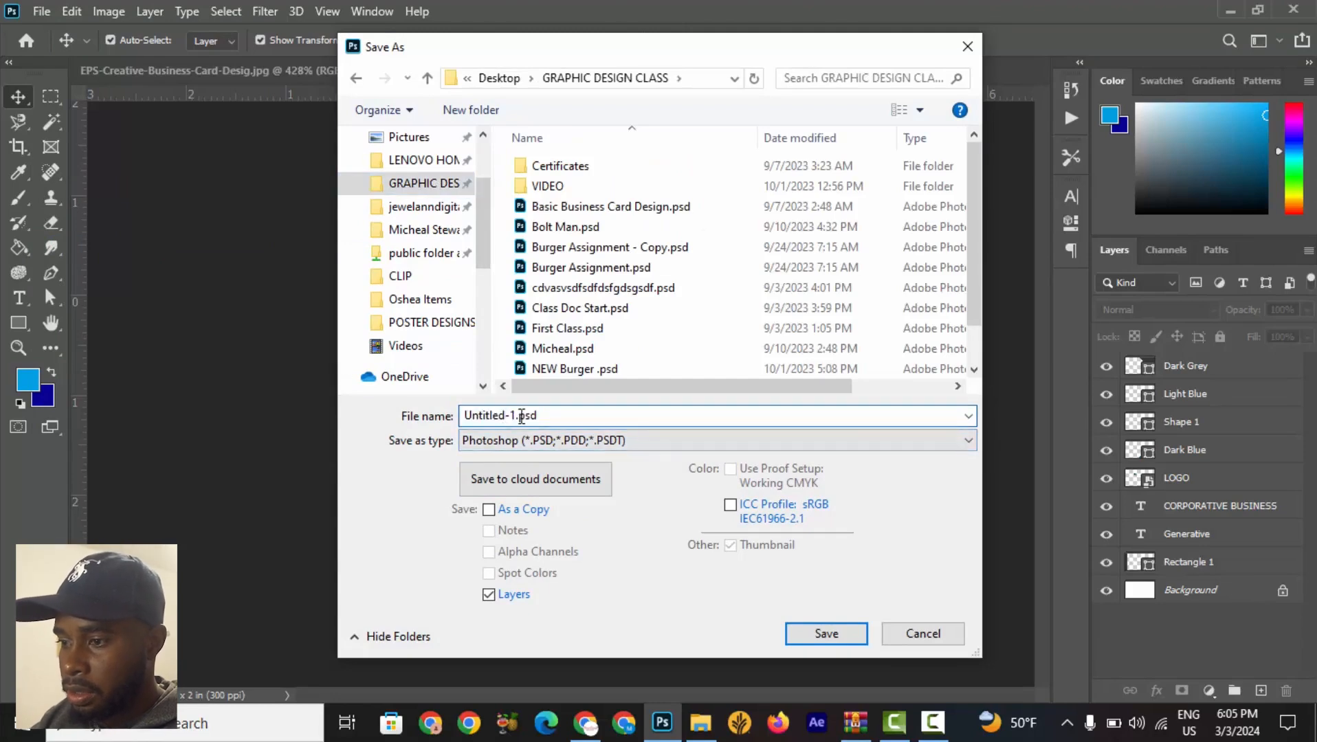
pyautogui.moveTo(517, 416); pyautogui.dragTo(392, 423)
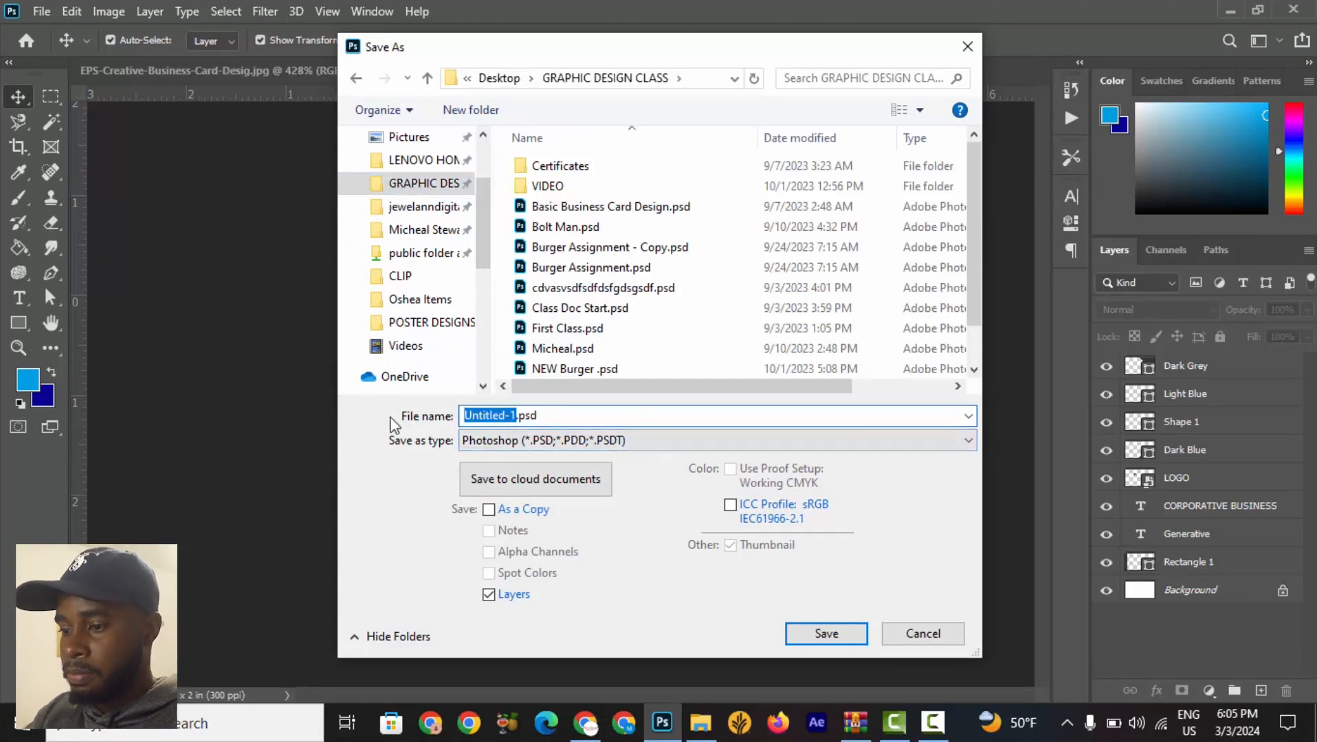
pyautogui.write('Business Car')
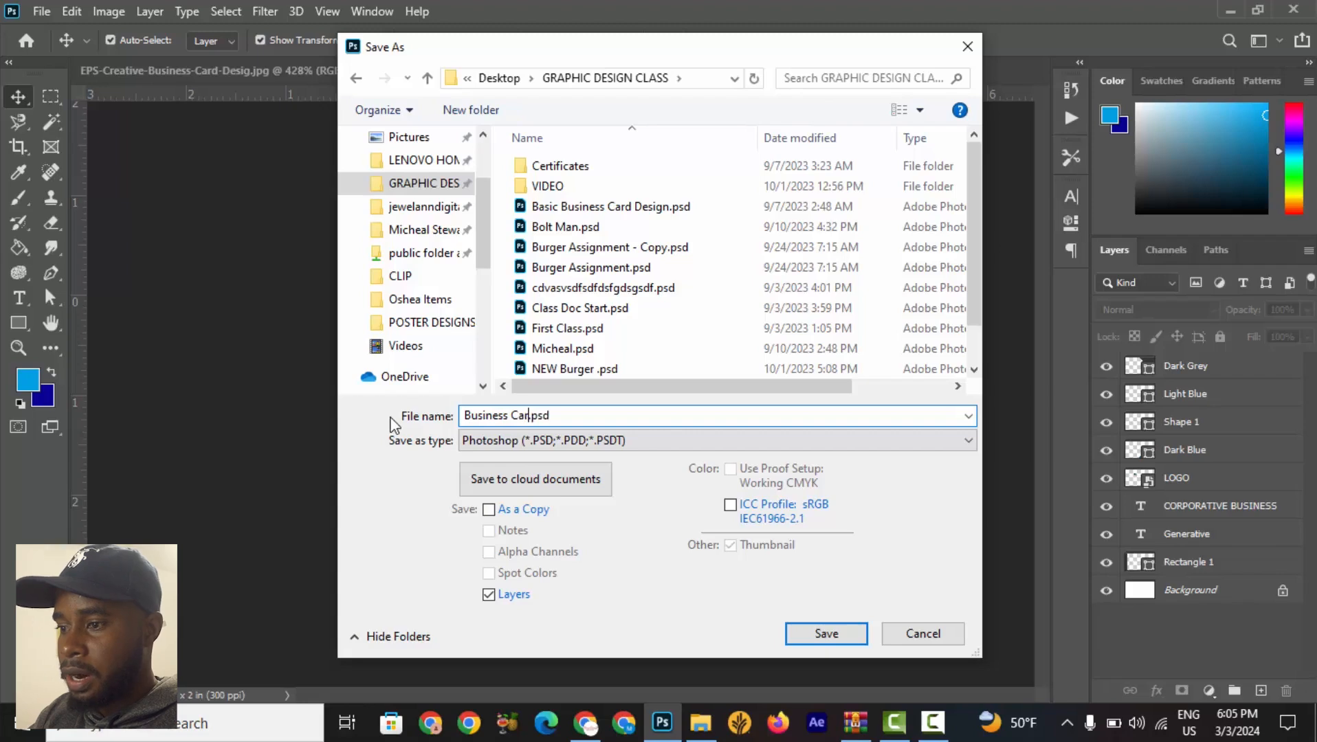
pyautogui.write('d Sid')
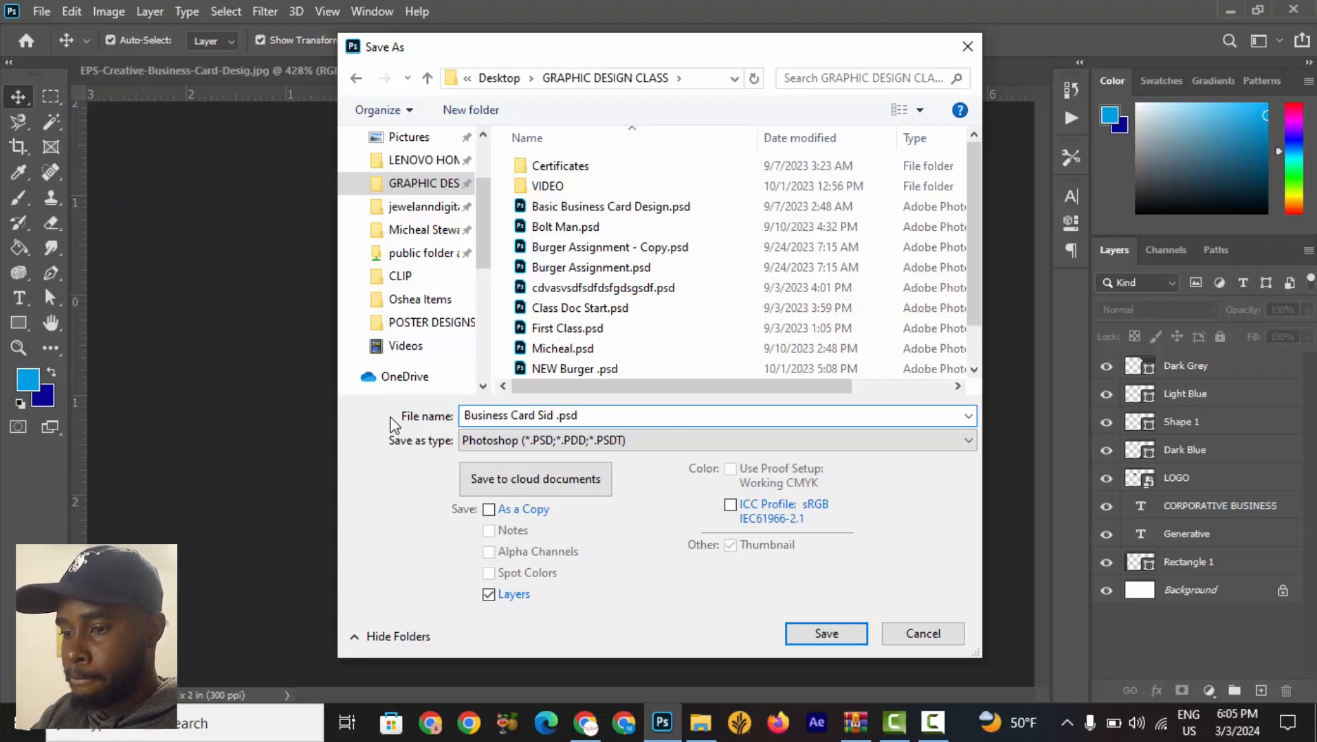
pyautogui.write(' 1')
pyautogui.press('BackSpace')
pyautogui.press('BackSpace')
pyautogui.press('BackSpace')
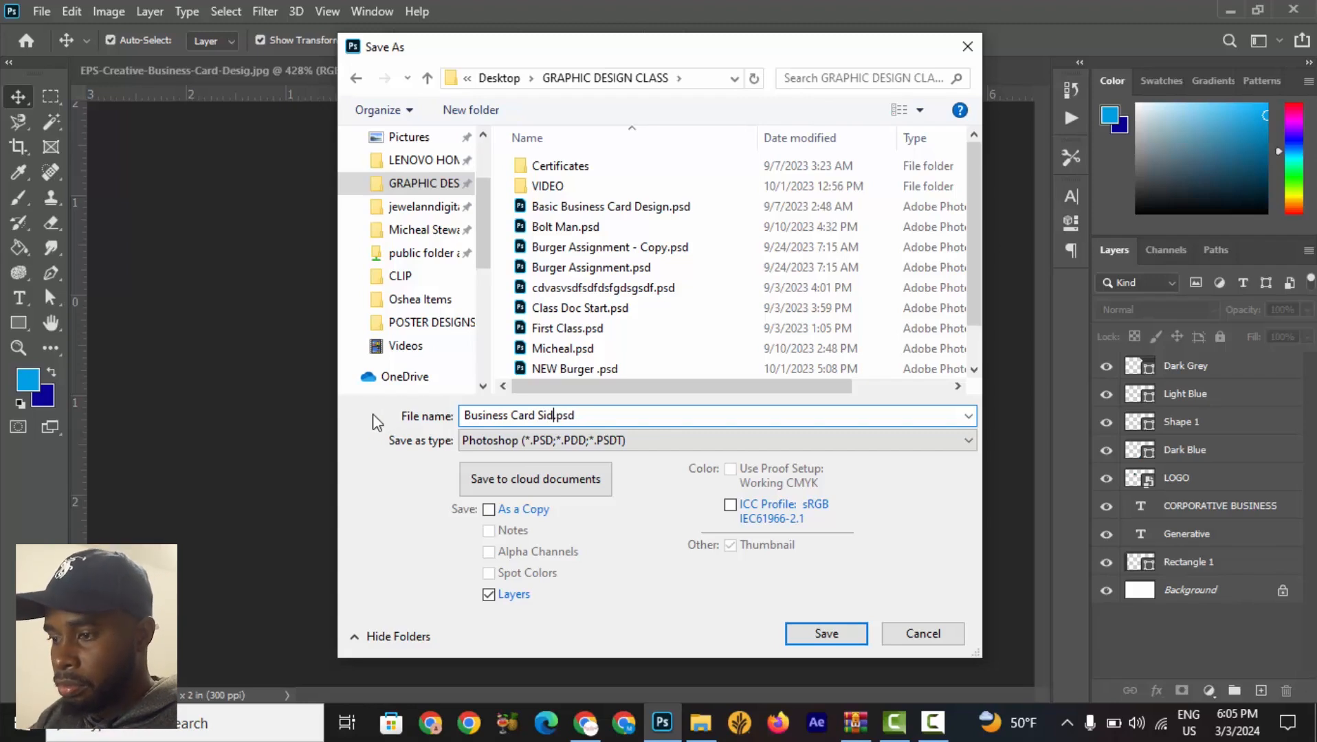
pyautogui.write('de 1')
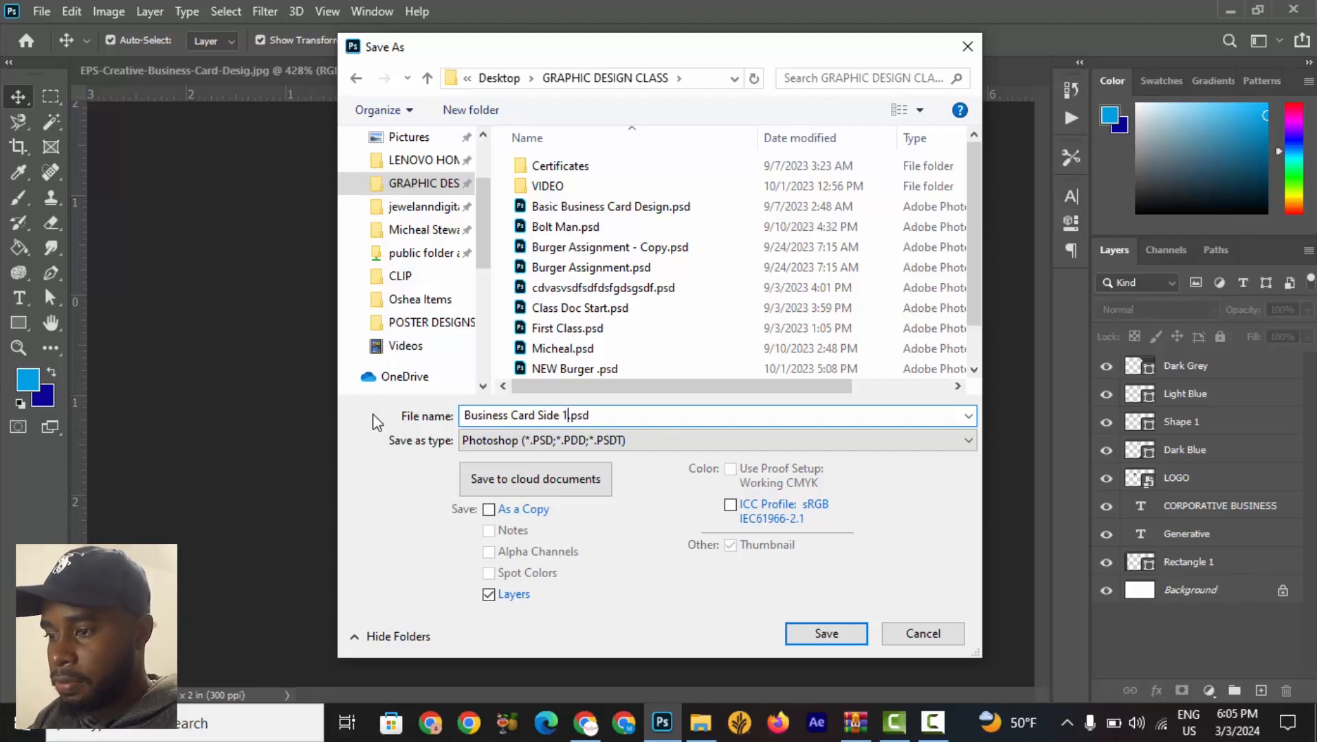
pyautogui.click(815, 633)
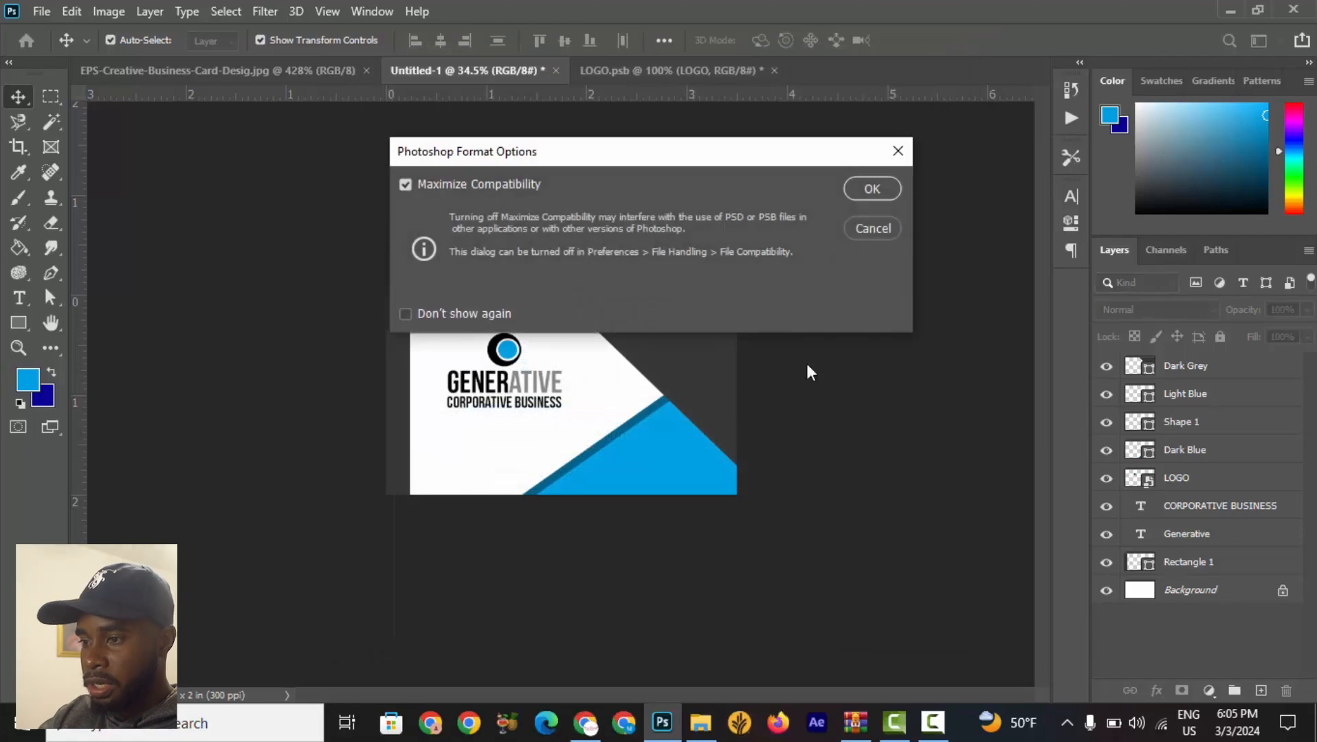
pyautogui.click(870, 190)
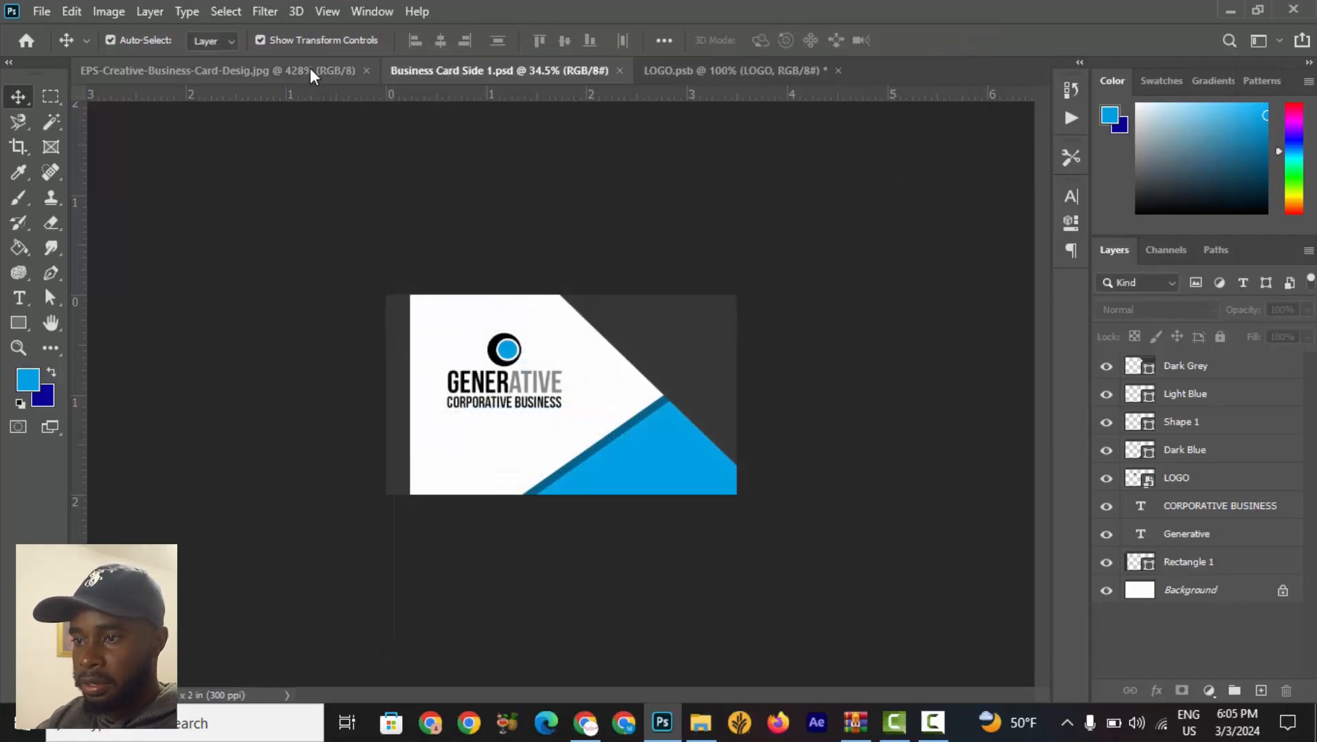
# Examine the reference card image, zooming in on the card with the QR code.
pyautogui.click(310, 69)
pyautogui.scroll(-6, 499, 475)
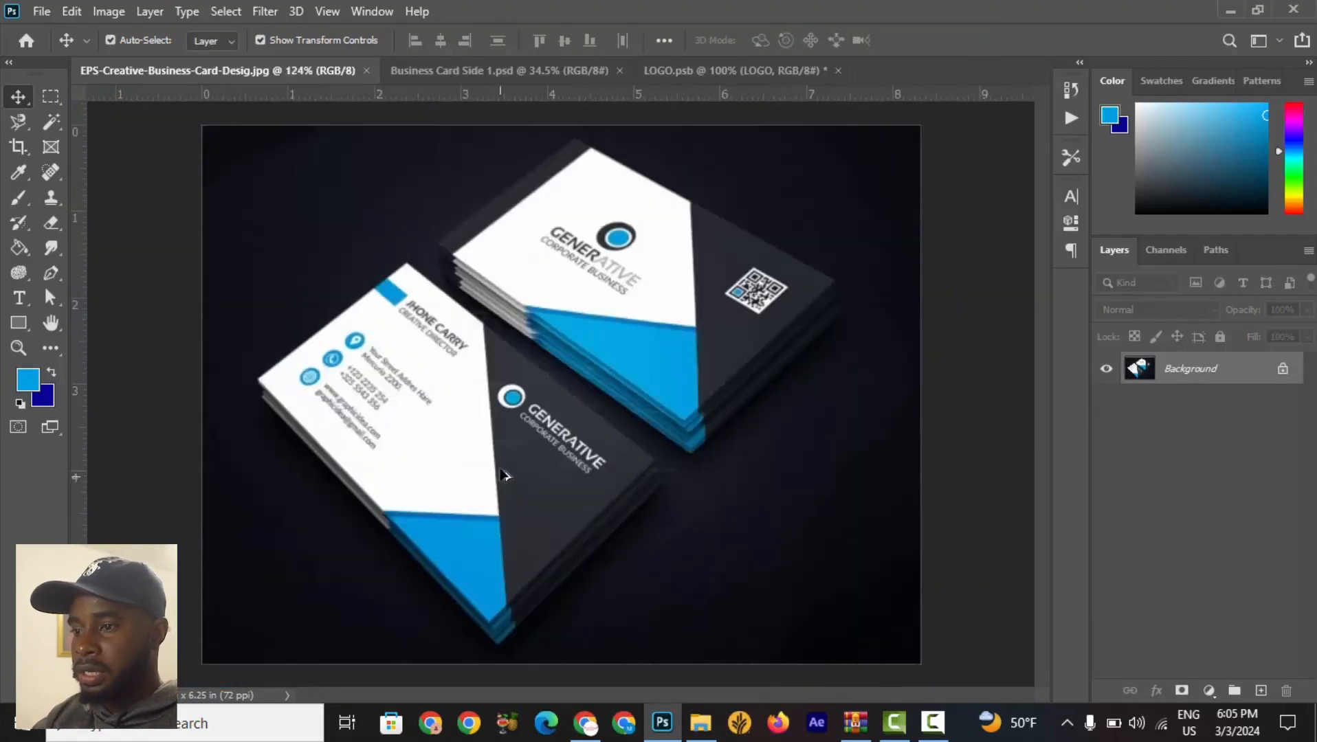
pyautogui.scroll(4, 574, 264)
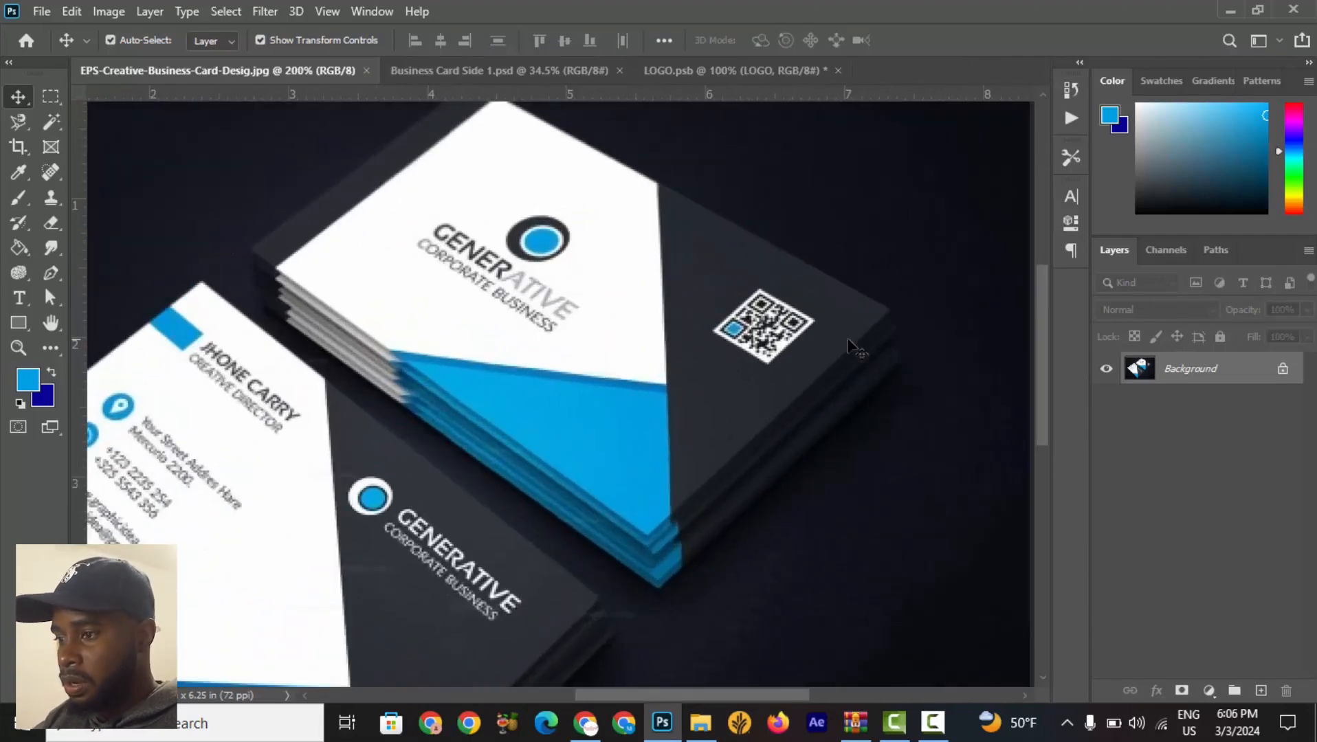
pyautogui.scroll(1, 790, 335)
pyautogui.scroll(3, 790, 336)
pyautogui.scroll(-5, 732, 404)
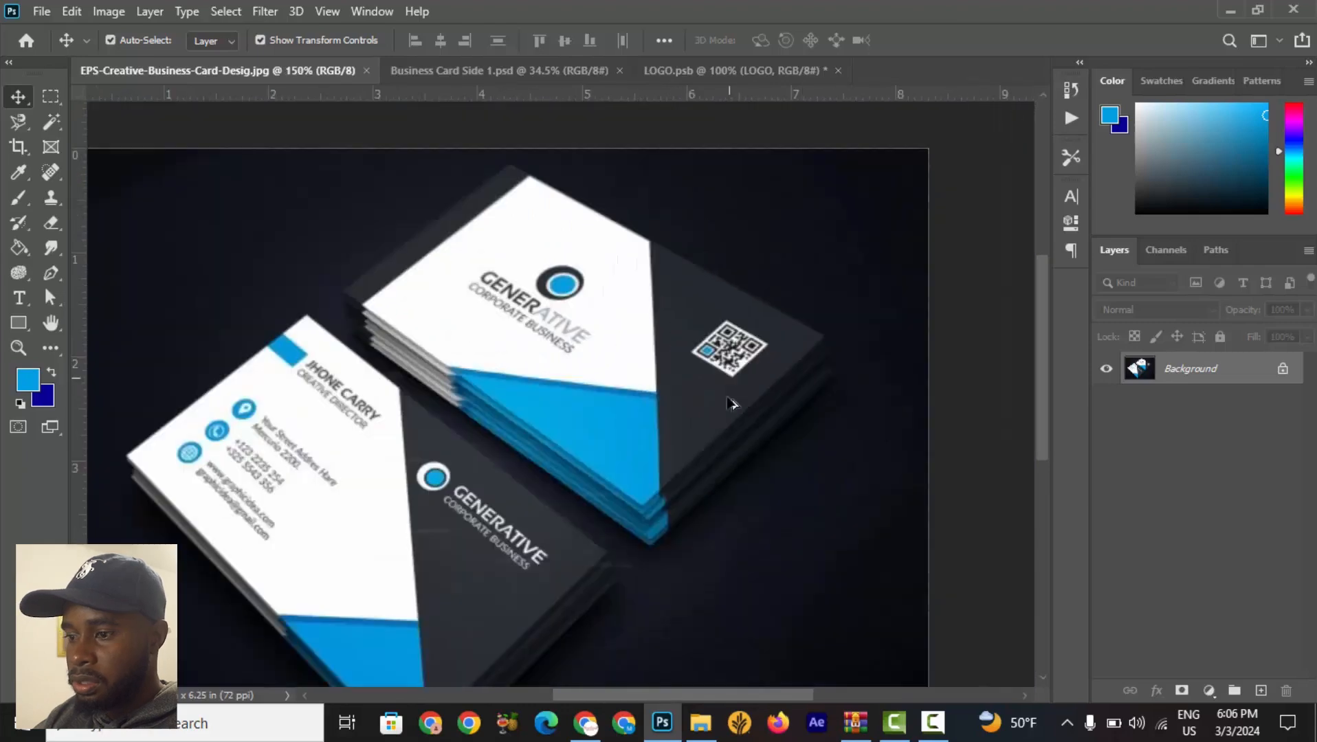
# Switch to the browser and search Google Images for qr code.
pyautogui.click(598, 714)
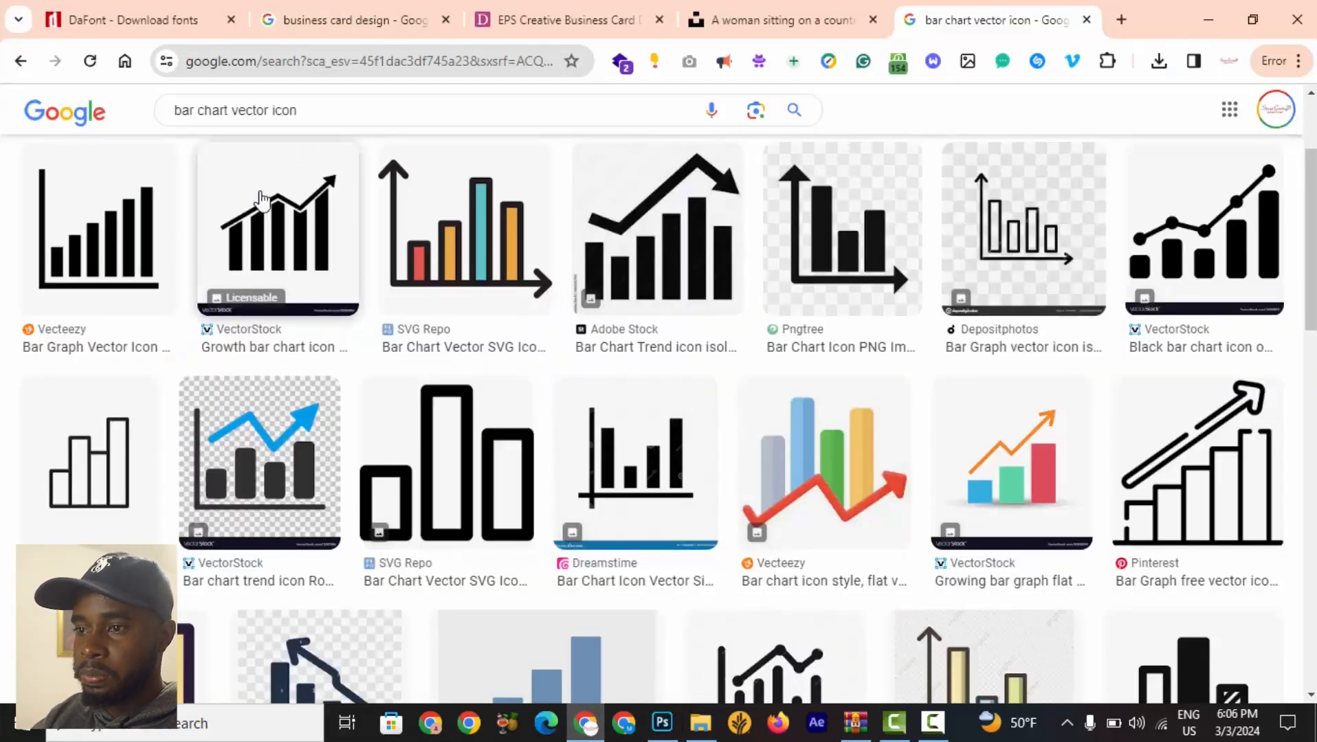
pyautogui.moveTo(300, 110); pyautogui.dragTo(55, 96)
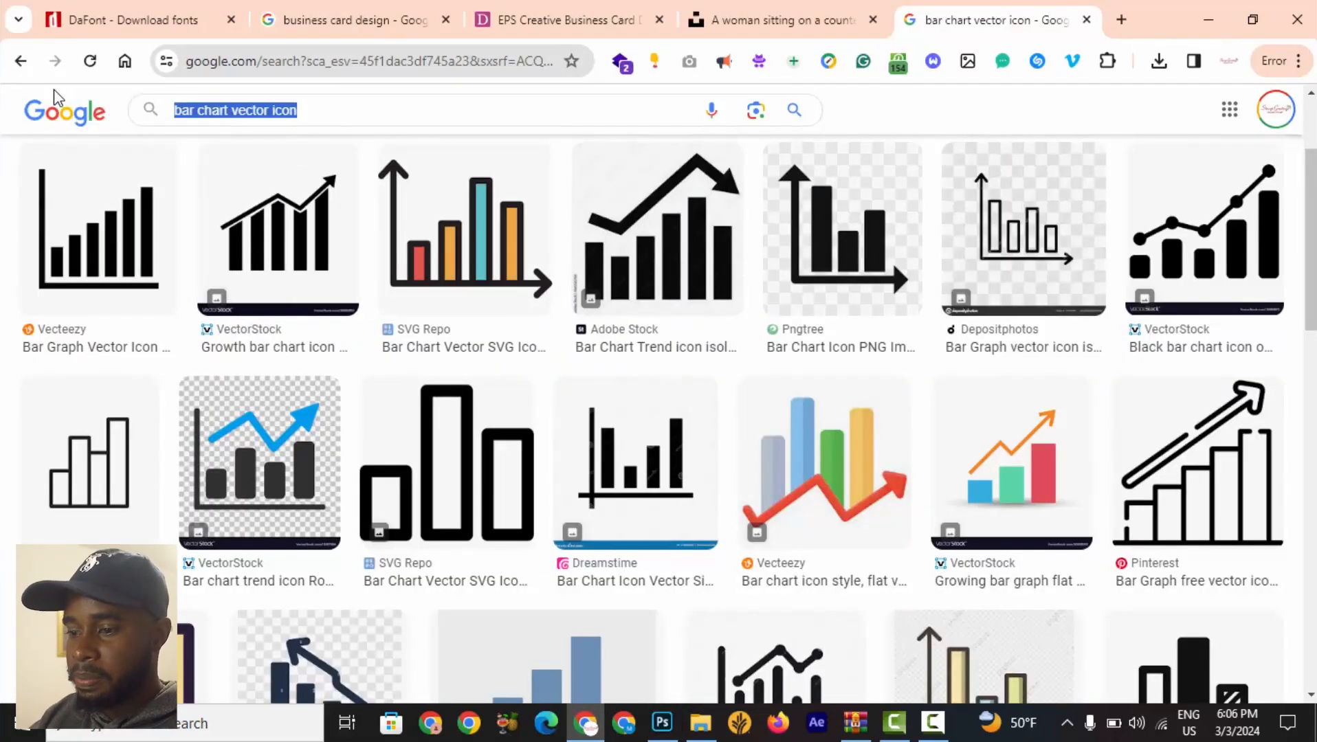
pyautogui.write('qt')
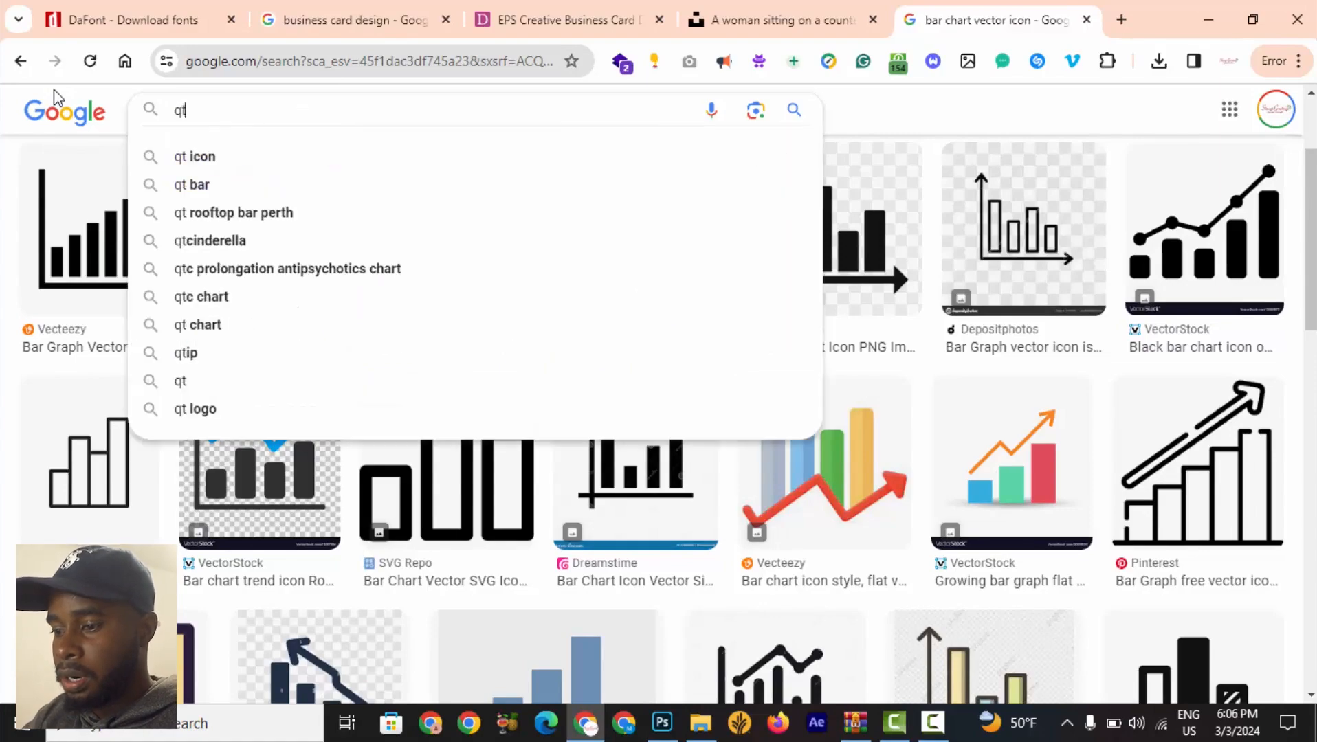
pyautogui.write('r')
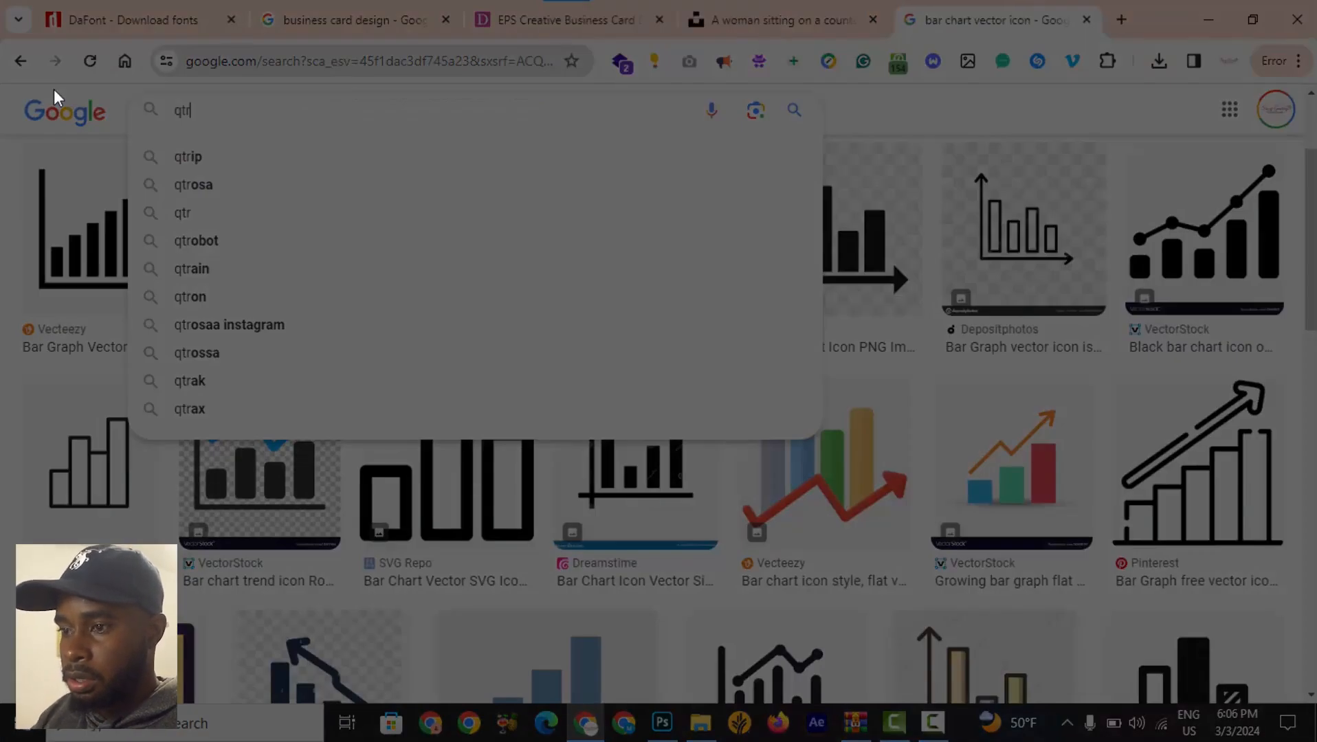
pyautogui.press('BackSpace')
pyautogui.press('BackSpace')
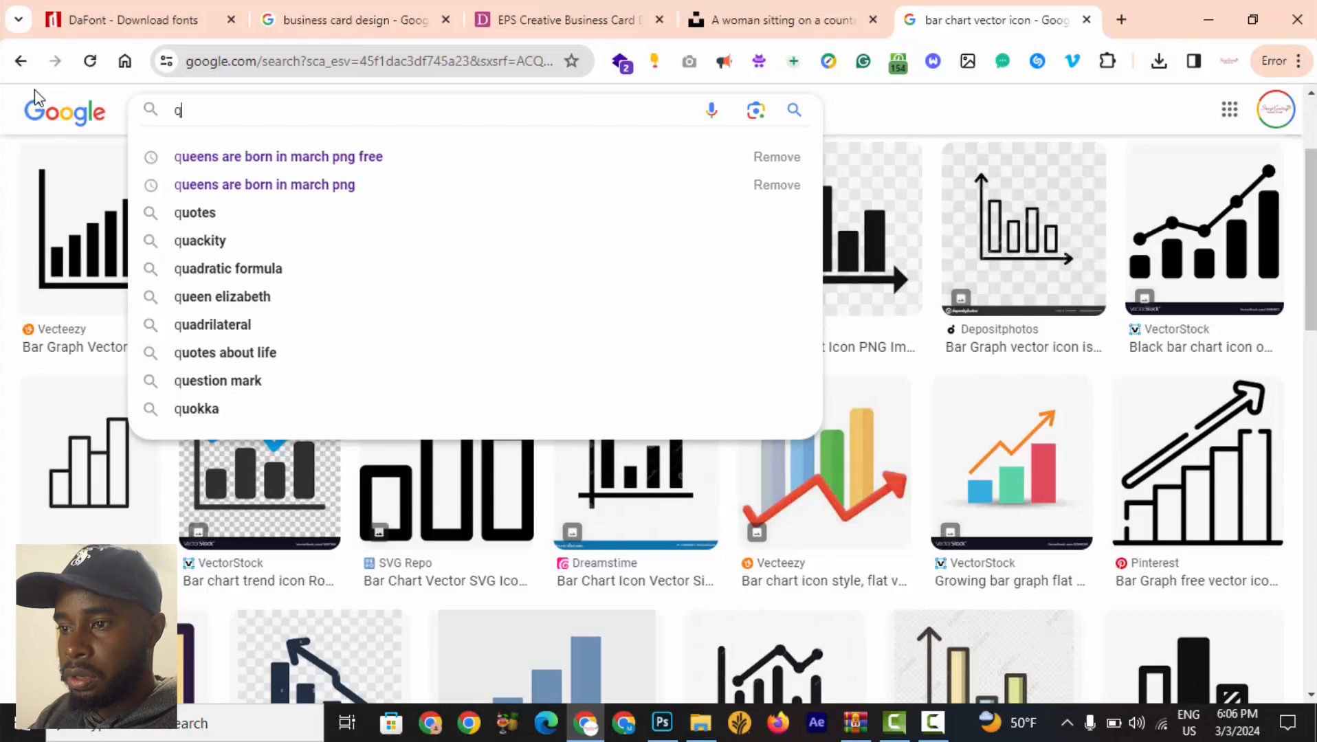
pyautogui.write('r code')
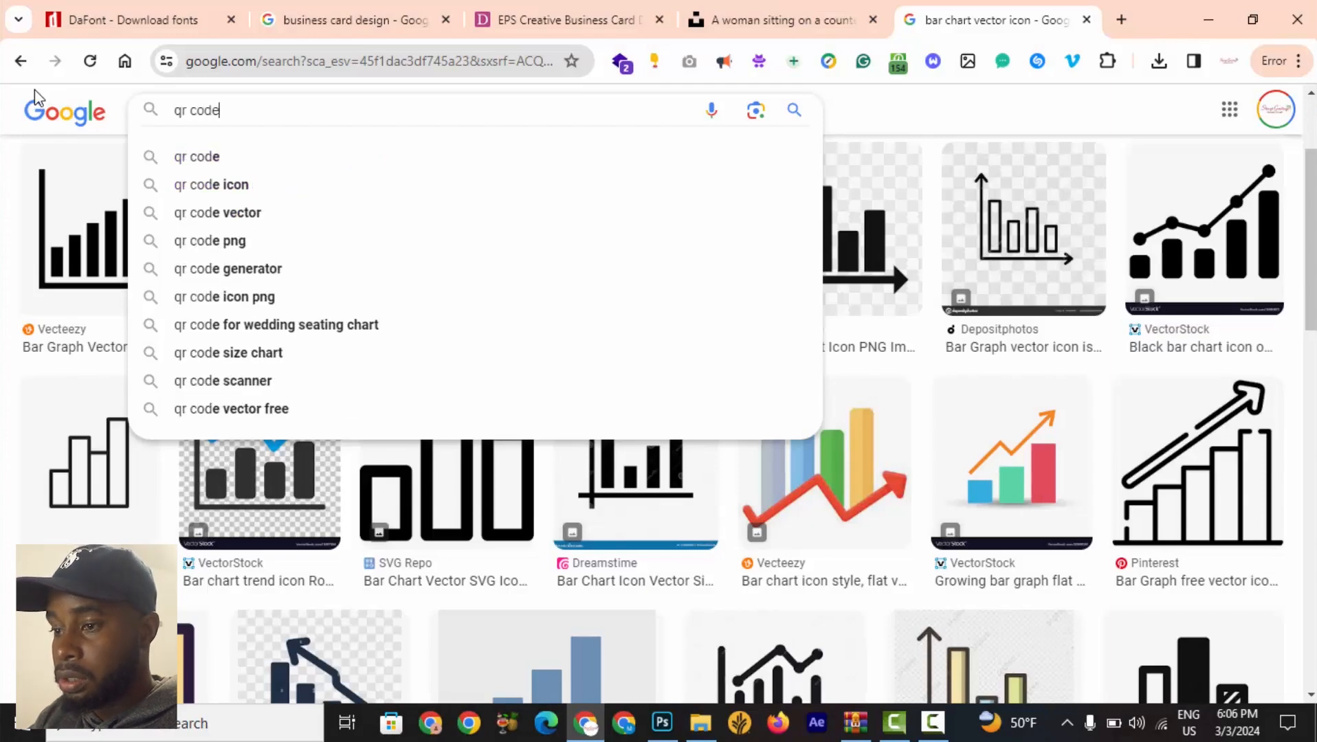
pyautogui.press('Return')
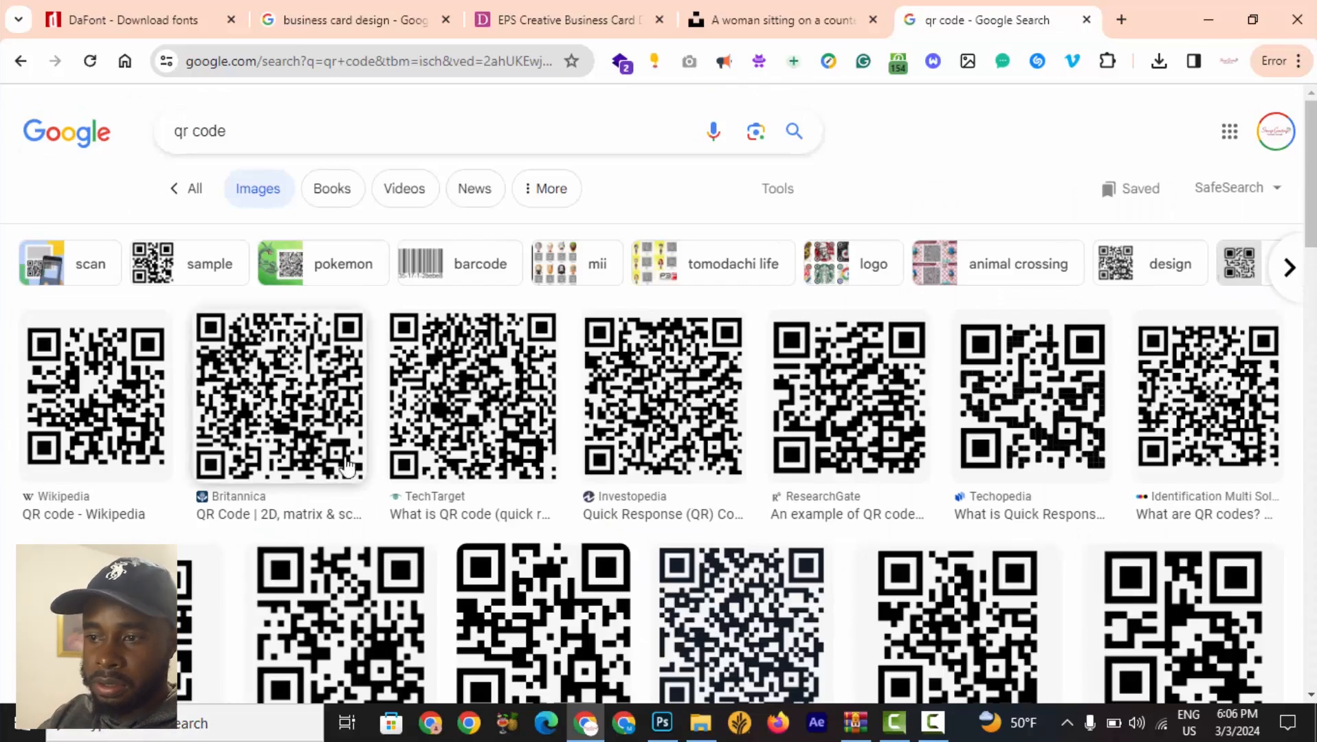
# Open the Wikipedia QR code image result and copy the image.
pyautogui.click(131, 410)
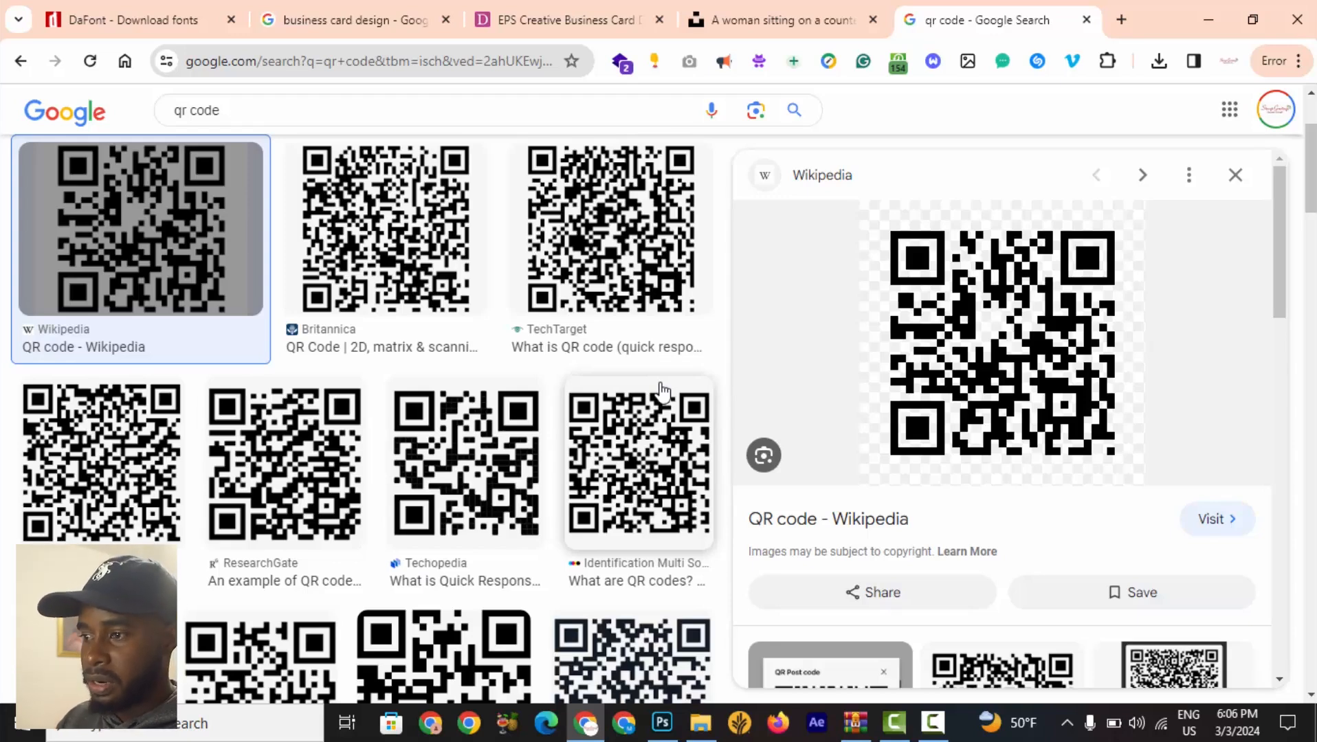
pyautogui.rightClick(1002, 345)
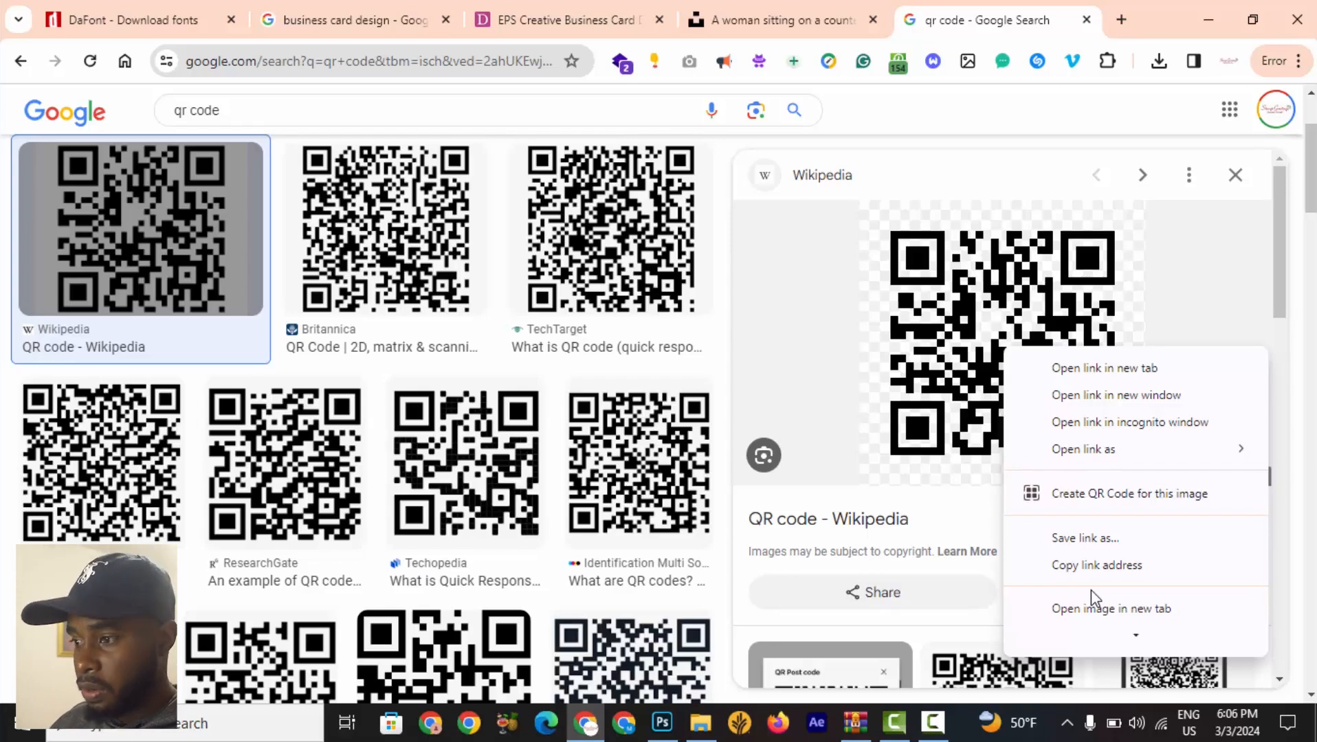
pyautogui.scroll(-5, 1146, 614)
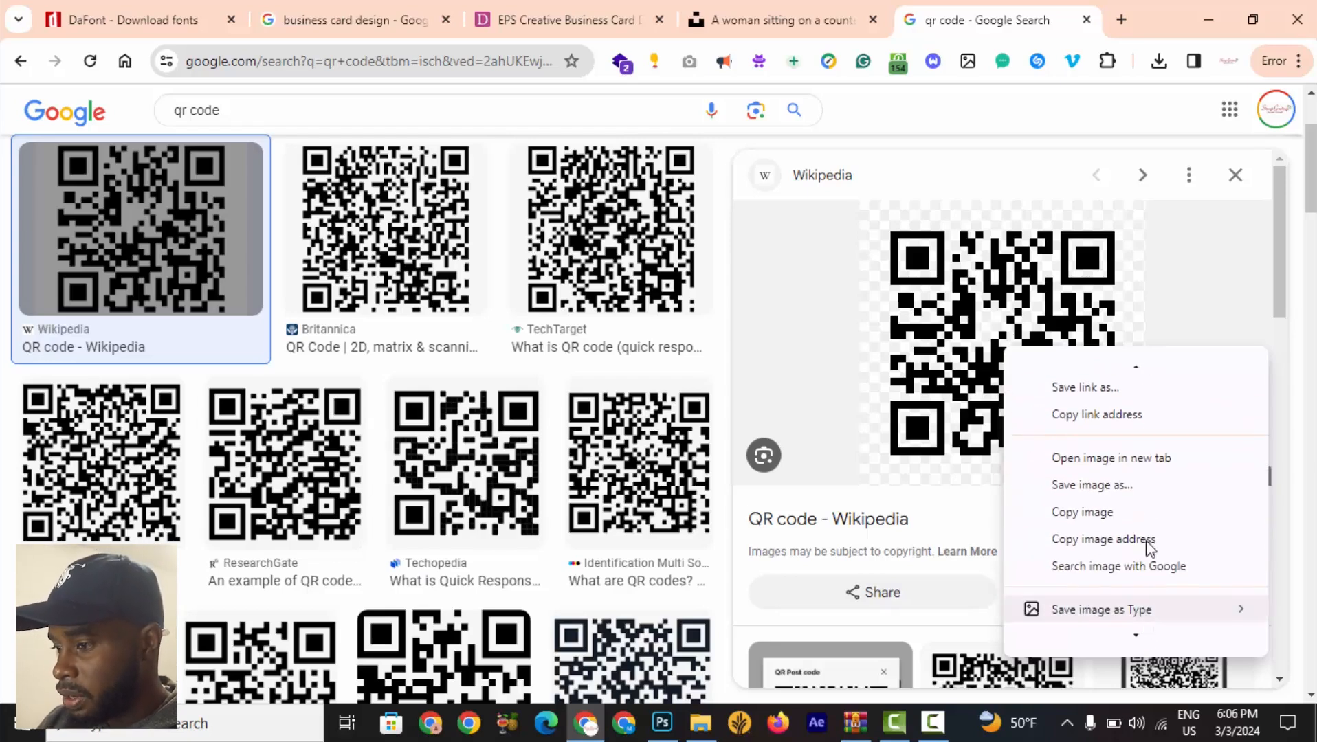
pyautogui.scroll(-1, 1090, 529)
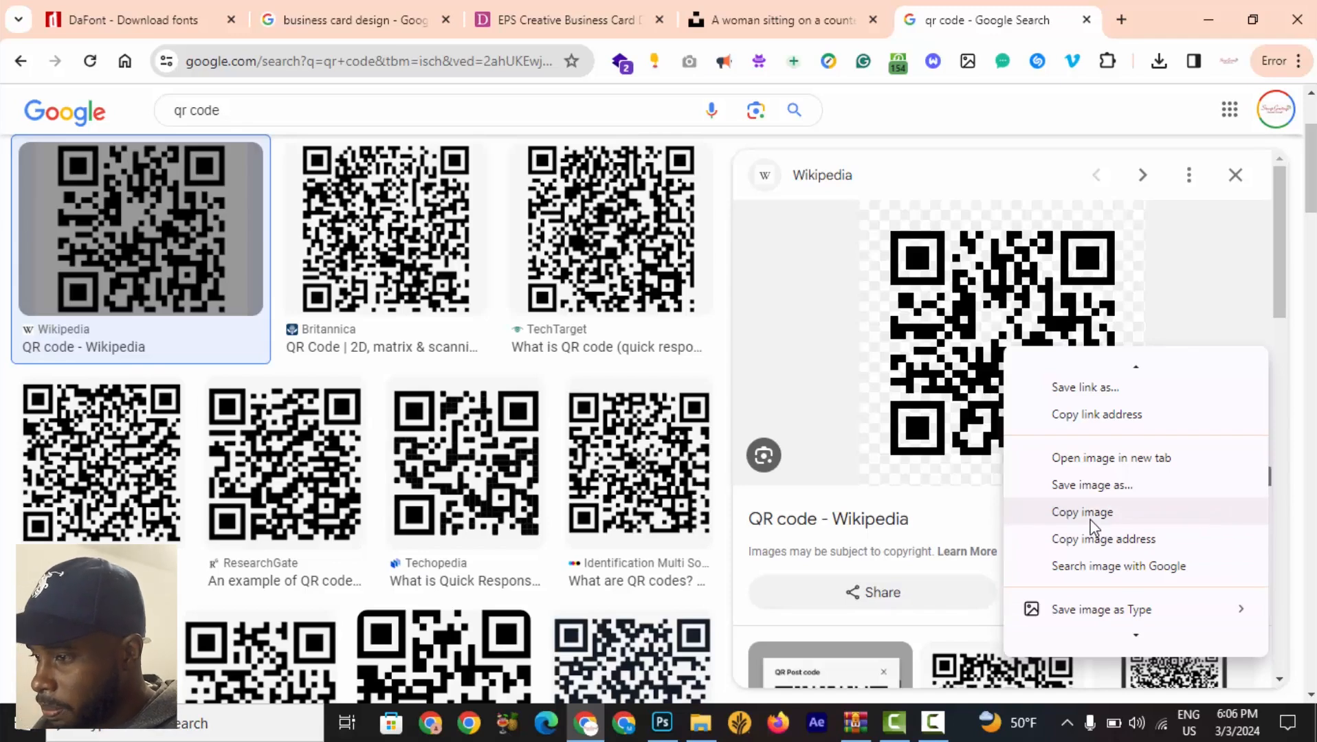
pyautogui.click(1090, 526)
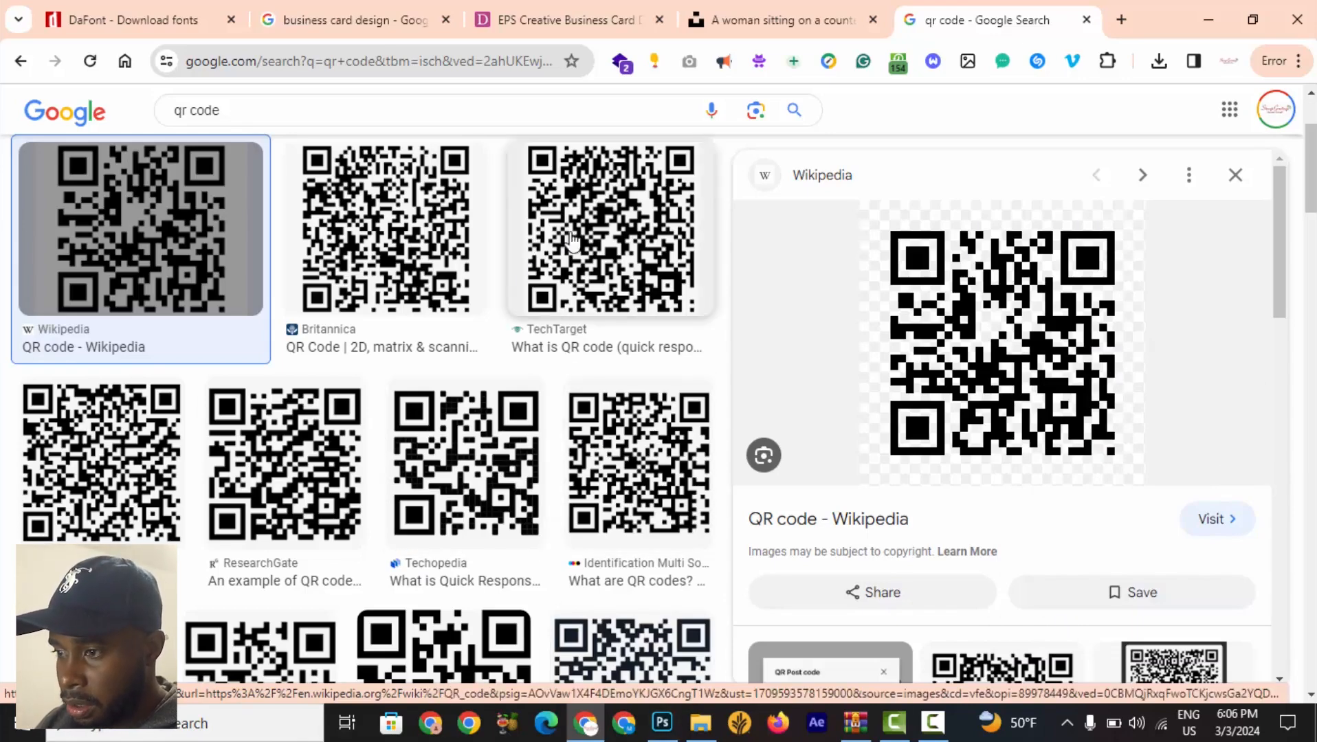
# Open the TechTarget QR code image result and copy that image instead.
pyautogui.click(594, 220)
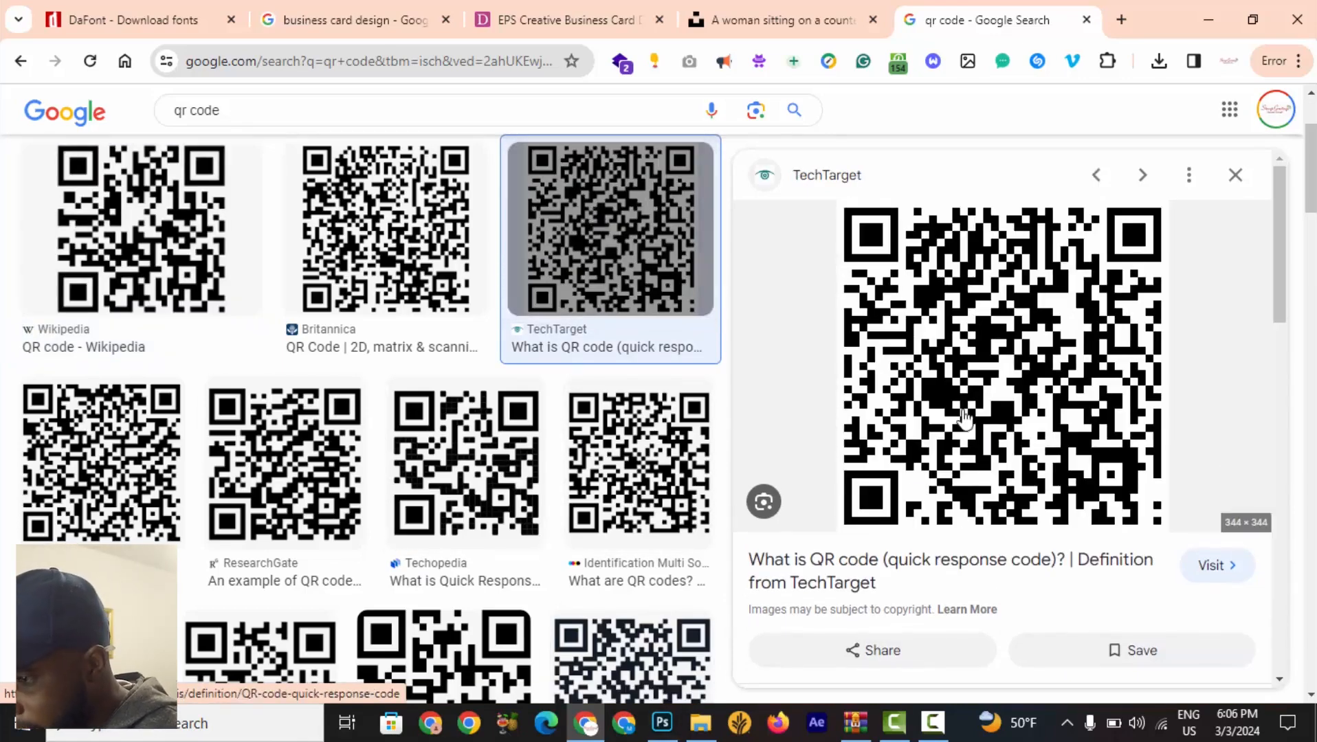
pyautogui.rightClick(1005, 371)
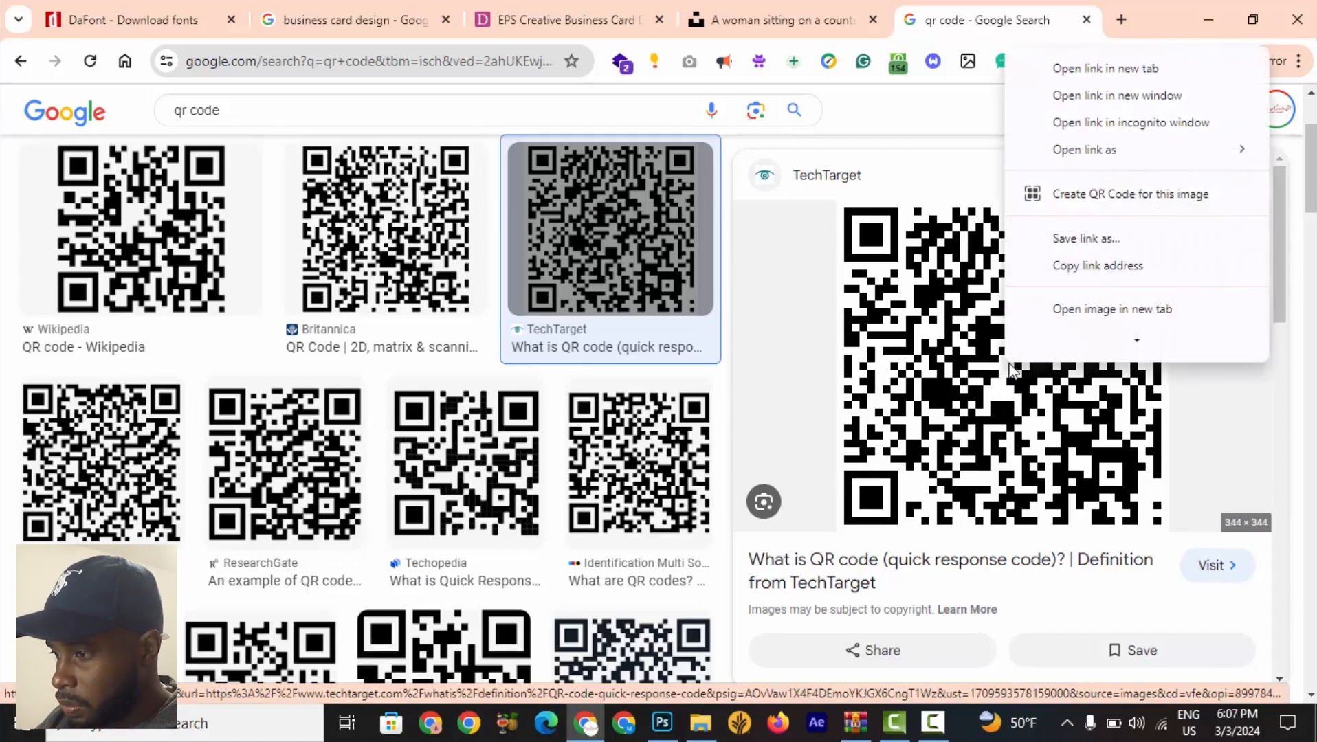
pyautogui.scroll(-1, 1067, 273)
pyautogui.scroll(-2, 1140, 323)
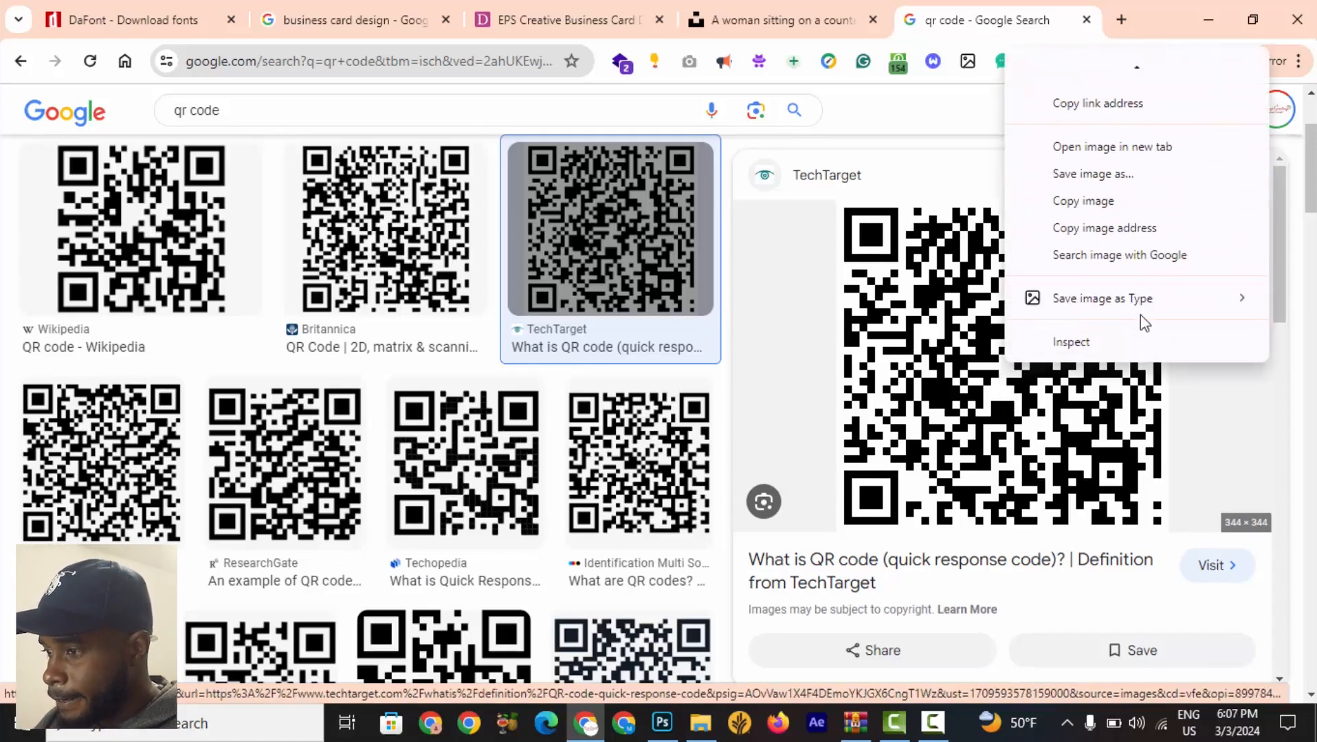
pyautogui.click(1129, 205)
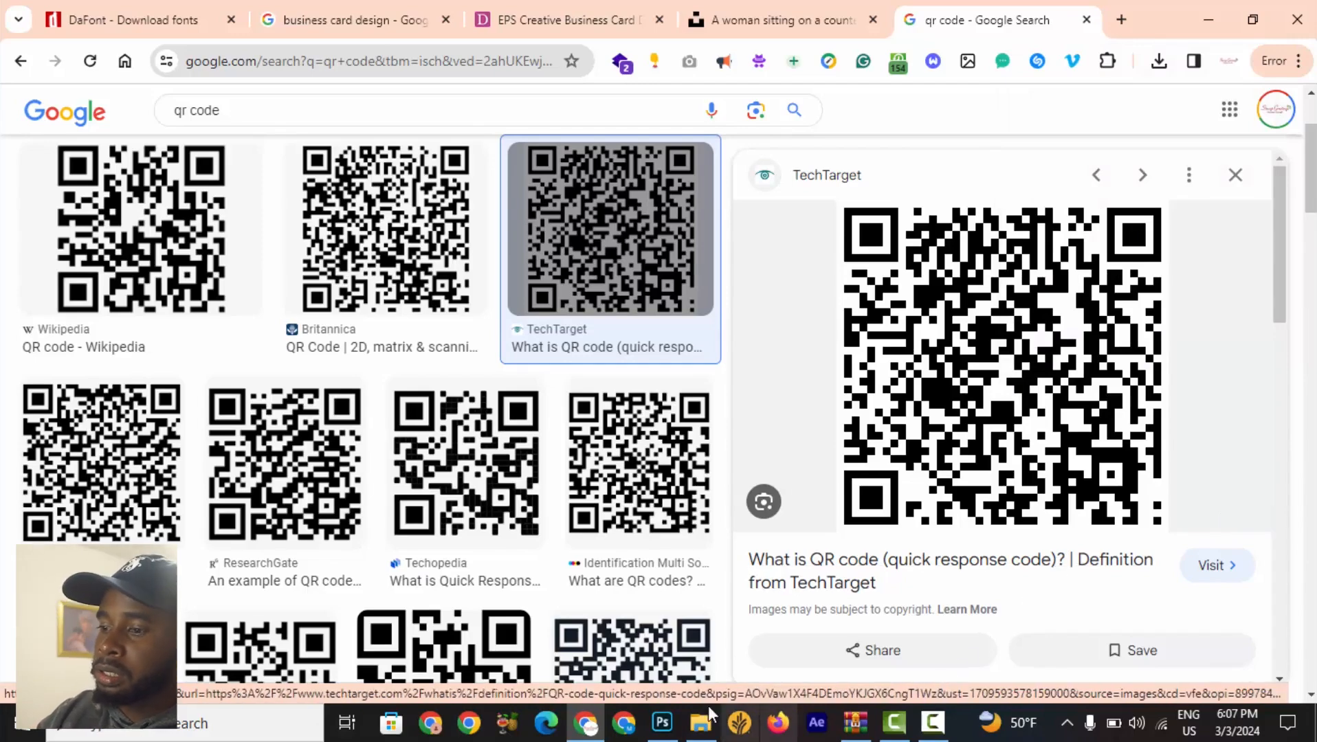
# Paste the copied QR code into the Business Card Side 1 document above the Dark Grey layer.
pyautogui.click(668, 730)
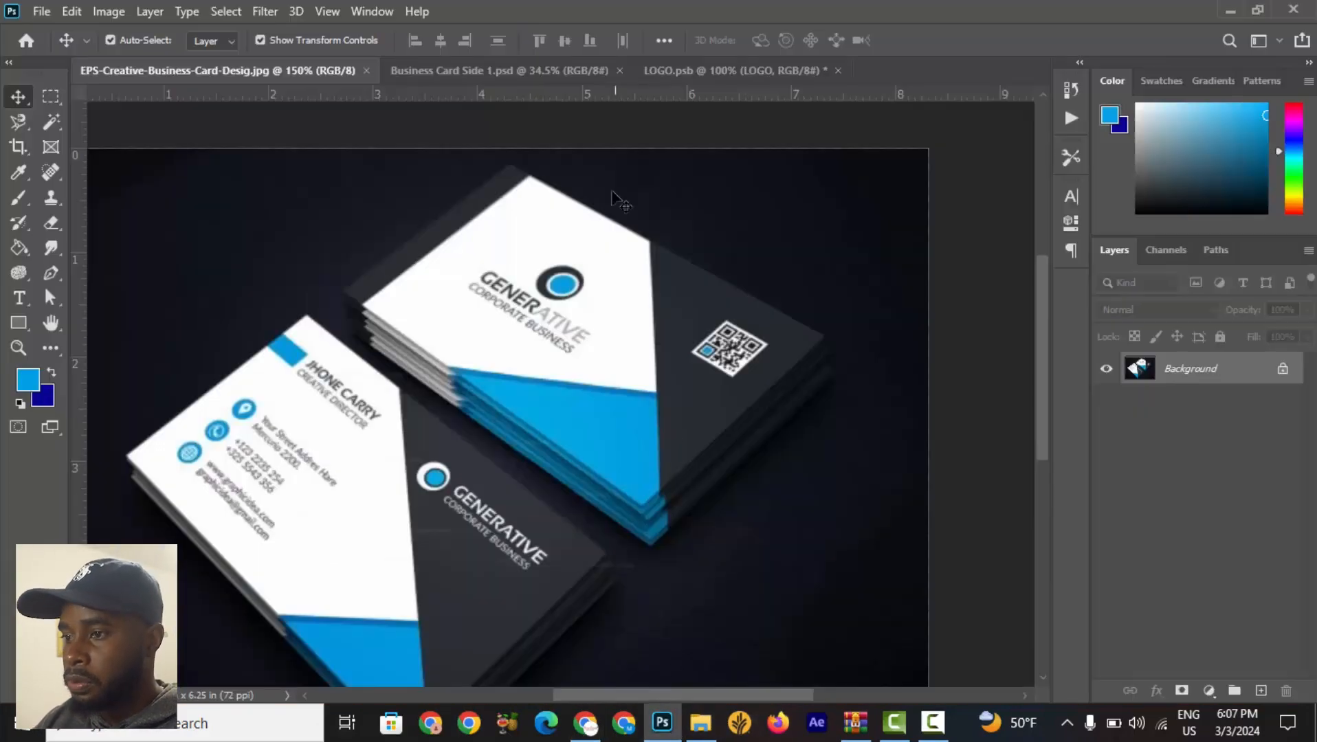
pyautogui.click(507, 75)
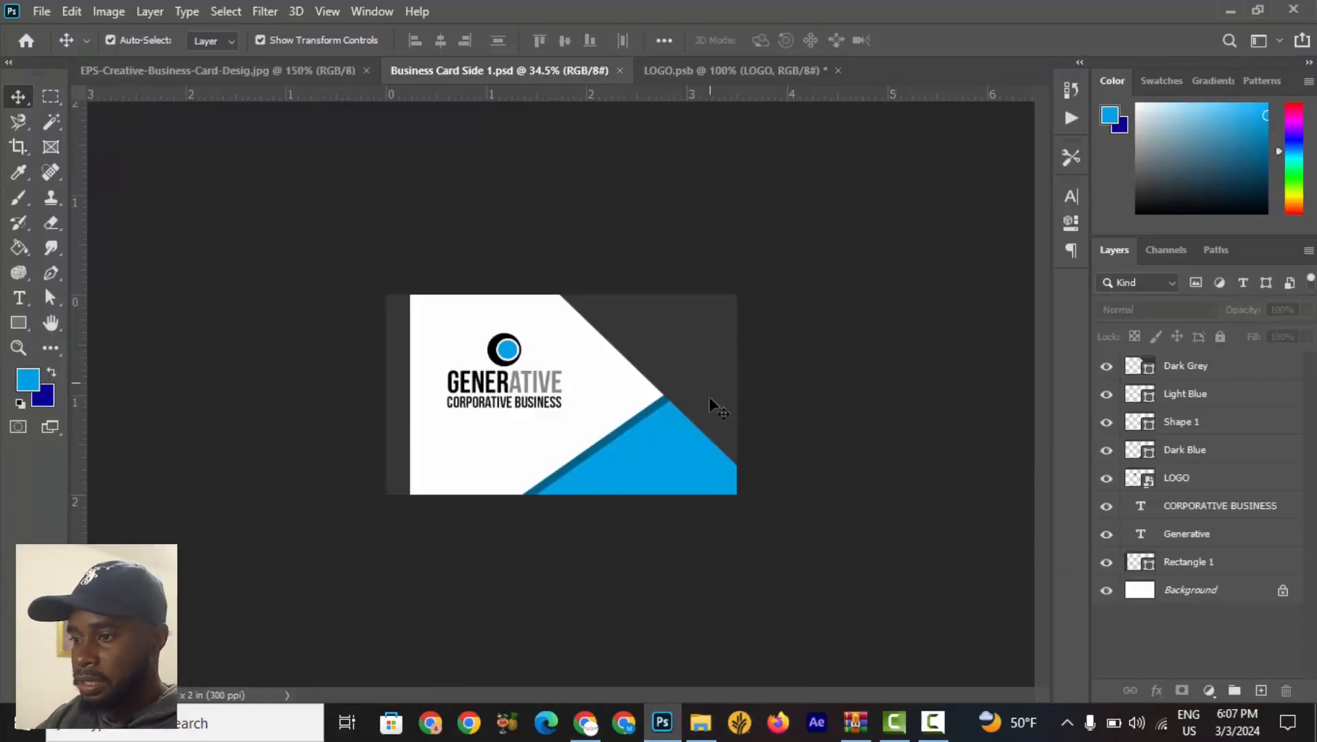
pyautogui.click(679, 347)
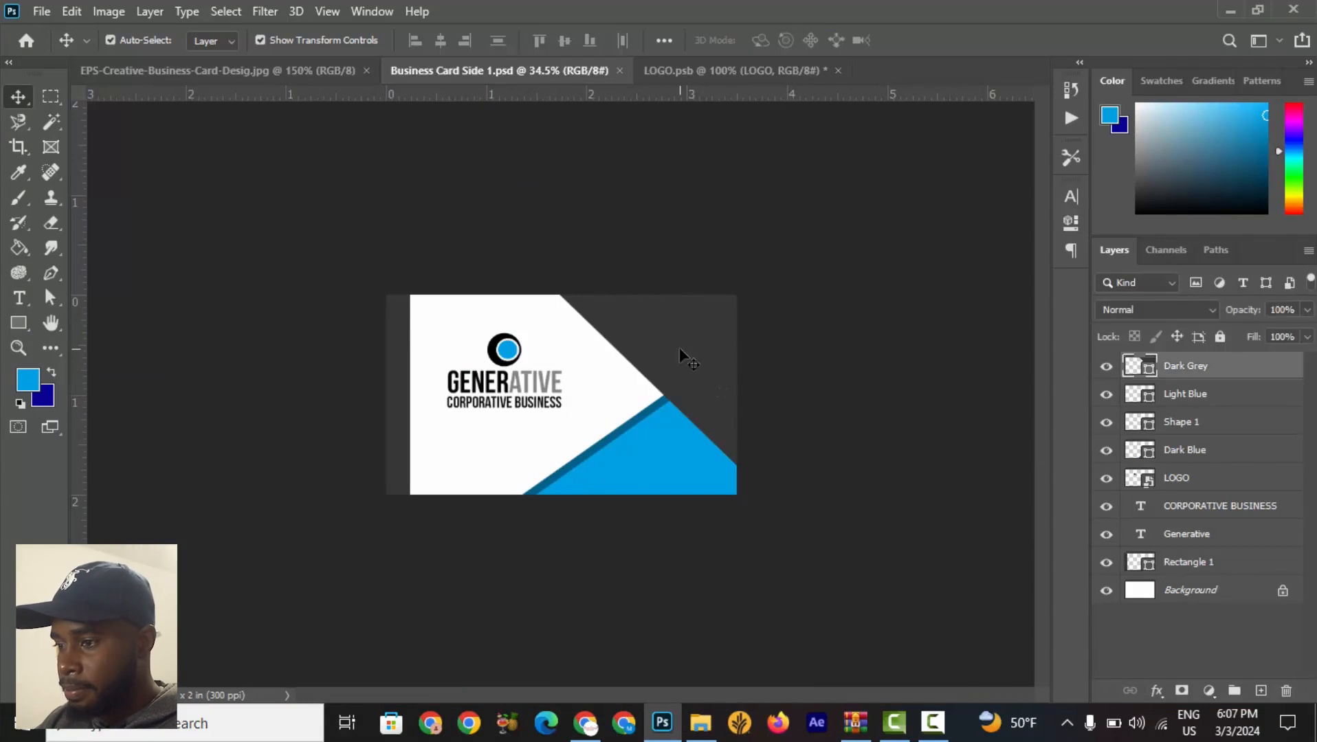
pyautogui.click(1106, 366)
pyautogui.click(1106, 366)
pyautogui.click(1105, 369)
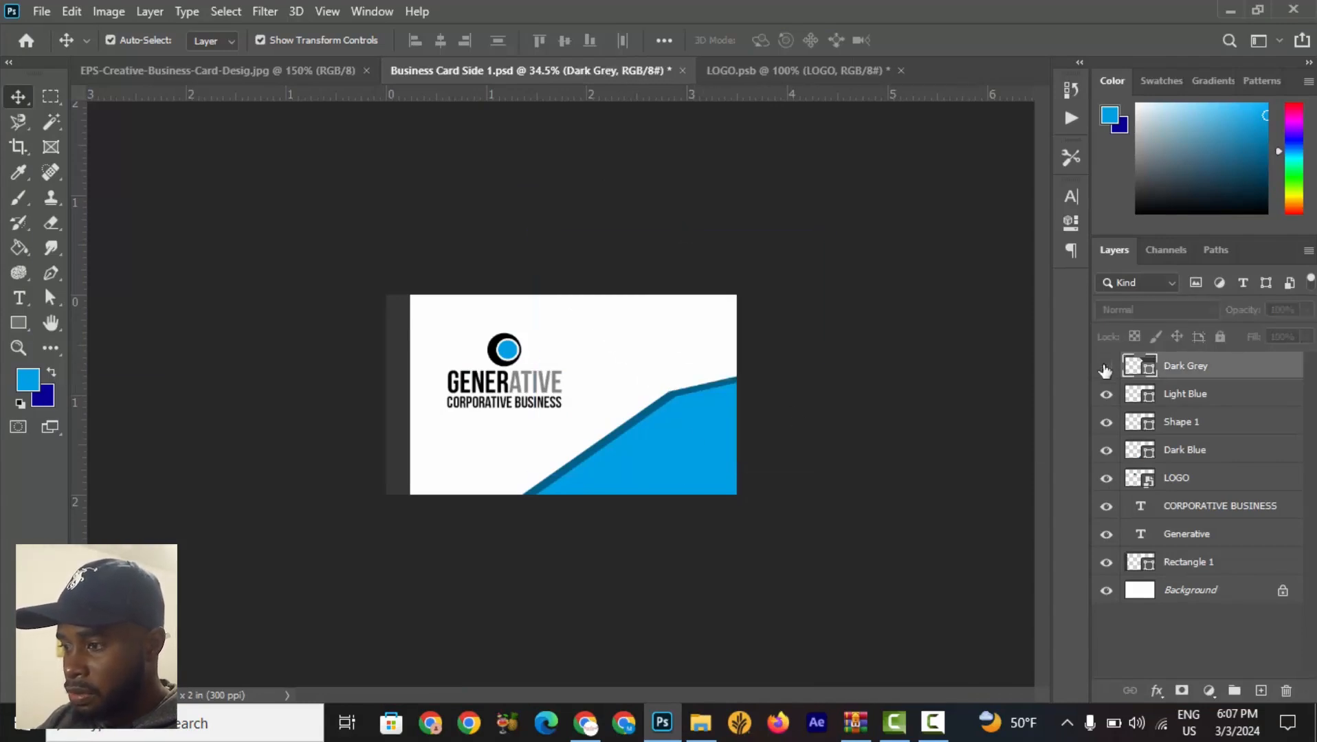
pyautogui.click(1105, 370)
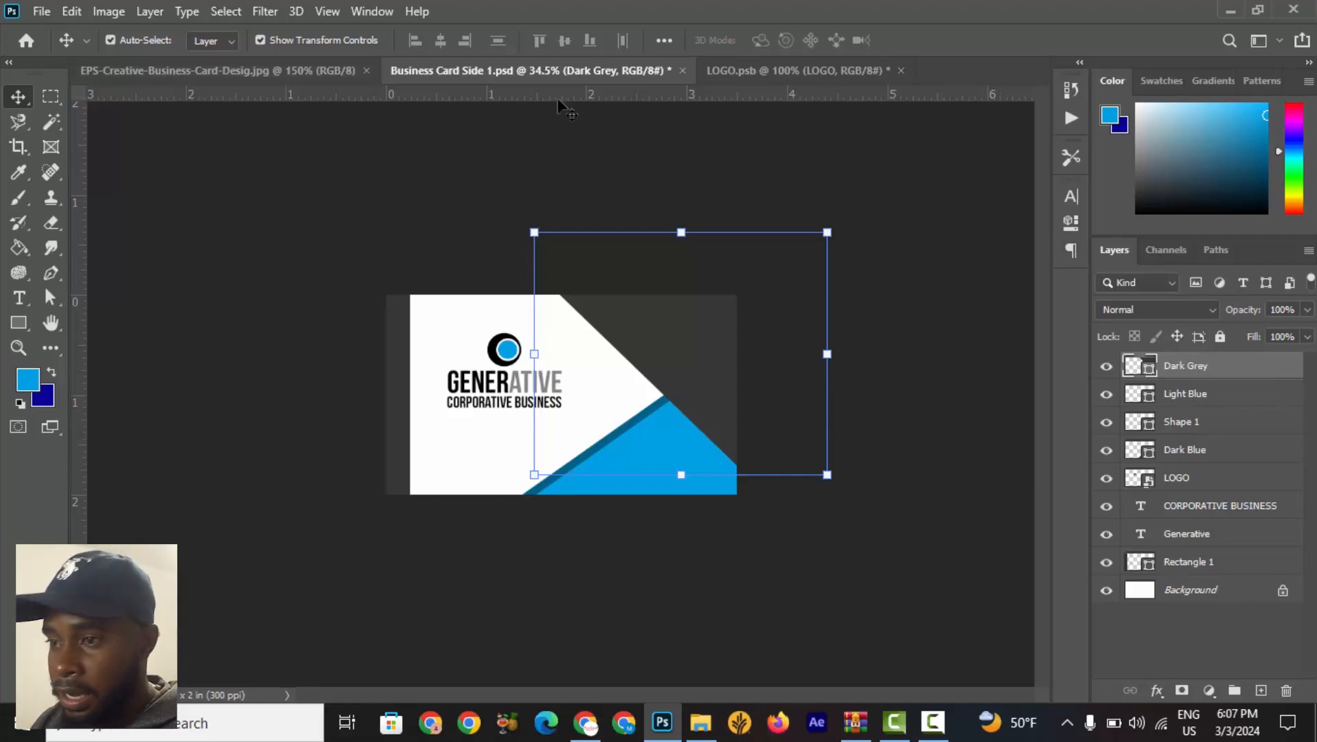
pyautogui.click(71, 13)
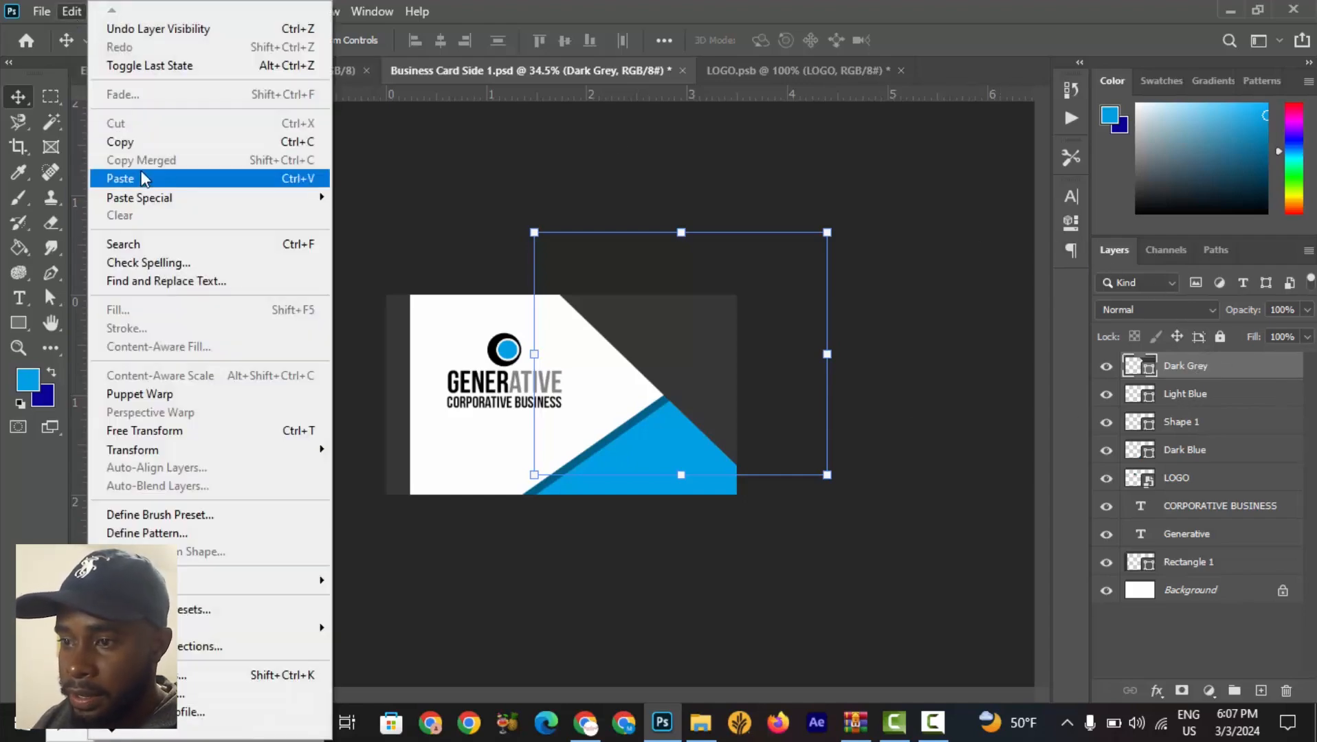
pyautogui.click(141, 178)
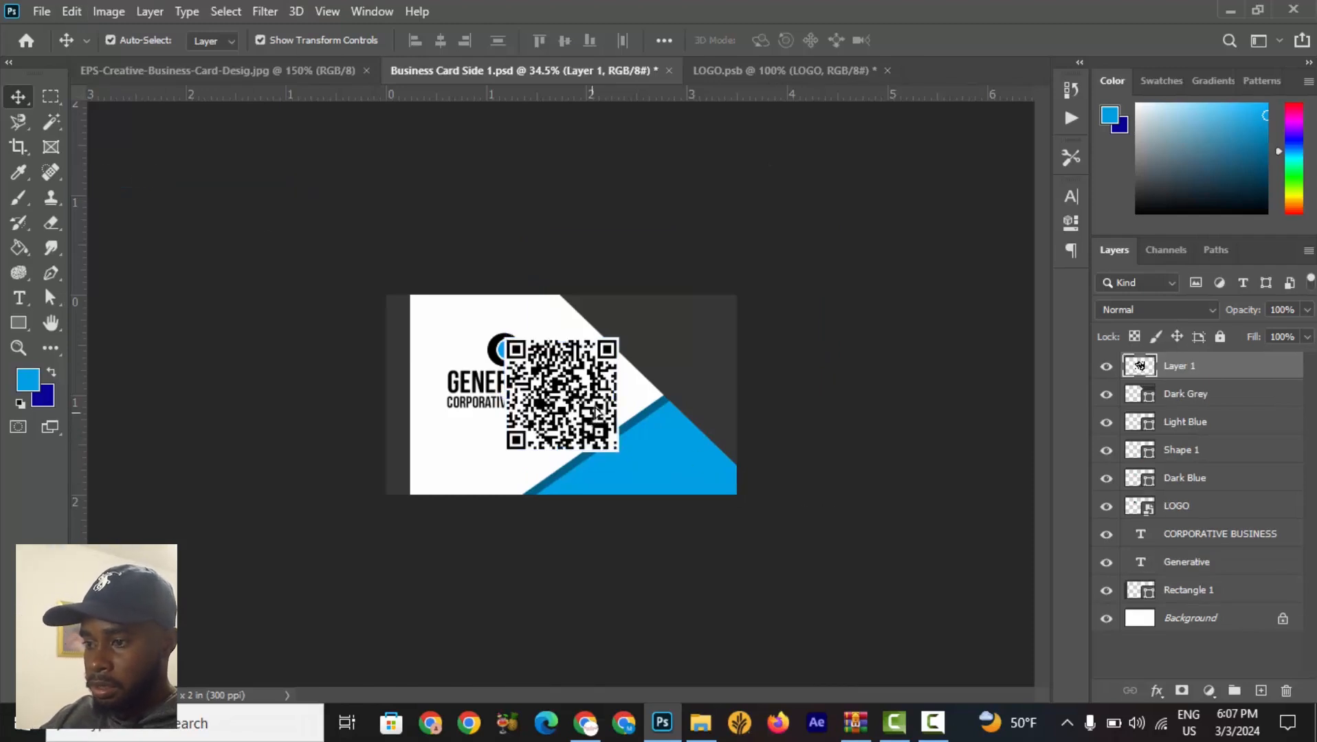
# Scale the QR code to about 37% and place it in the upper right of the dark grey area.
pyautogui.moveTo(619, 422); pyautogui.dragTo(676, 400)
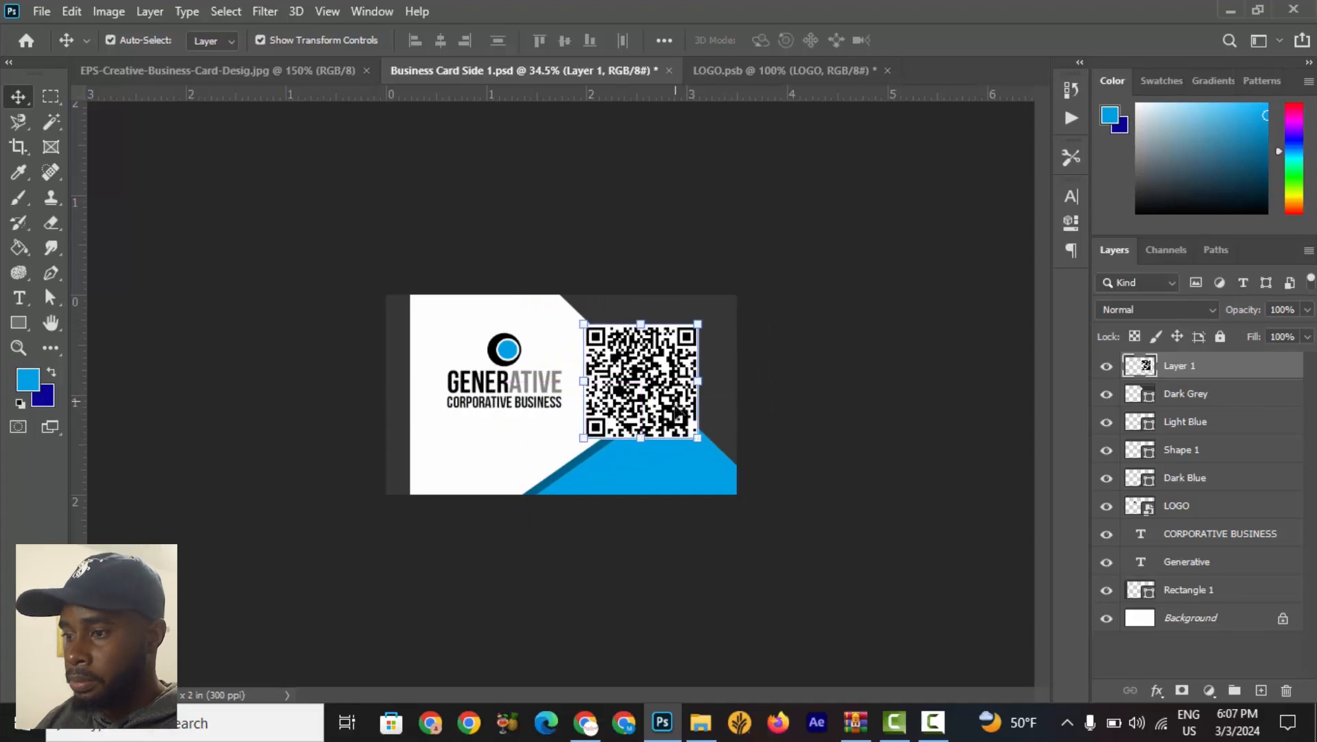
pyautogui.hotkey('ctrl', '+')
pyautogui.hotkey('ctrl', '+')
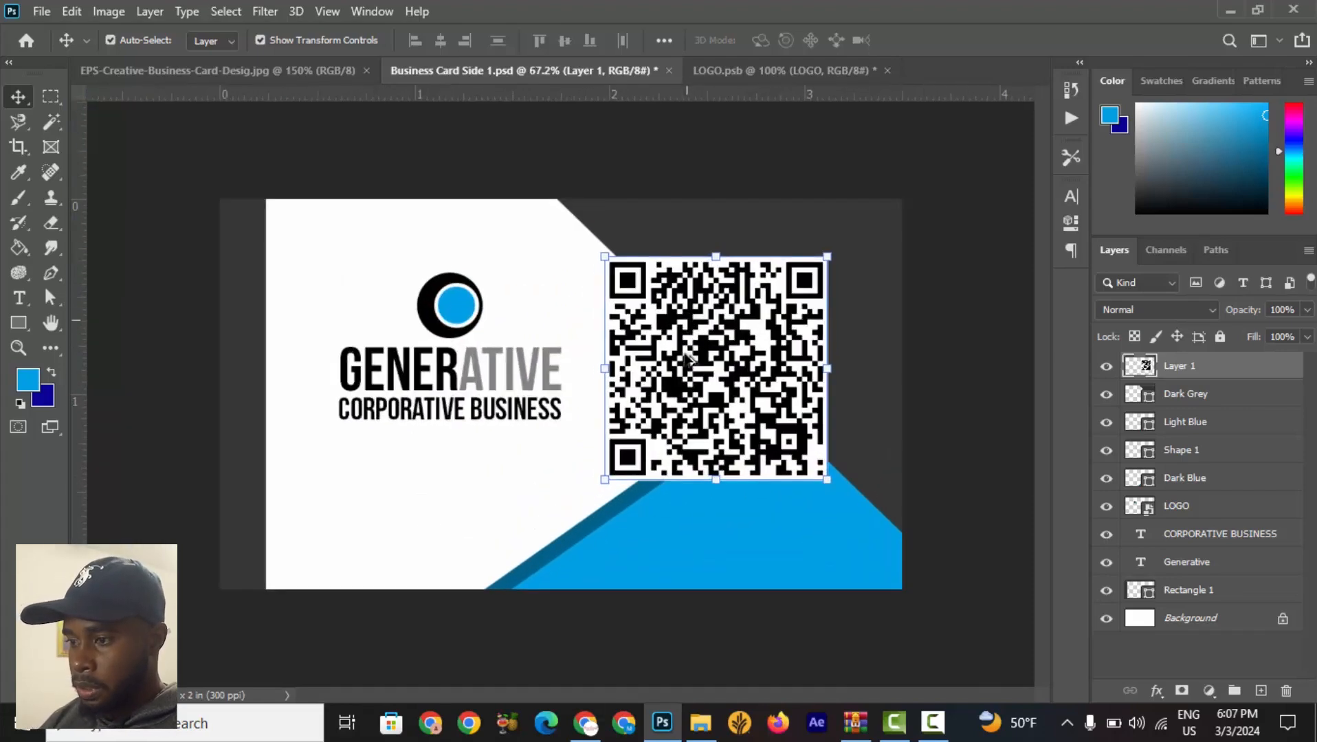
pyautogui.moveTo(606, 481); pyautogui.dragTo(721, 368)
pyautogui.moveTo(796, 283); pyautogui.dragTo(827, 275)
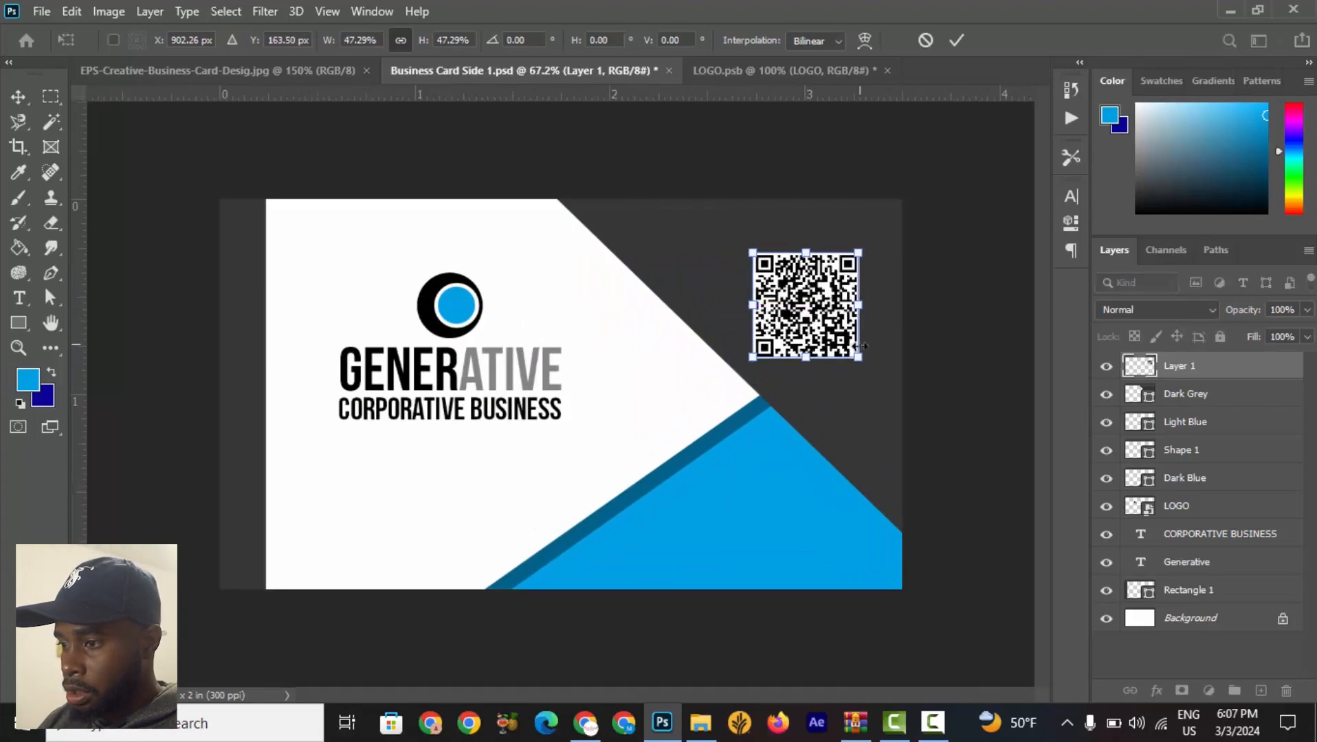
pyautogui.moveTo(858, 348); pyautogui.dragTo(813, 300)
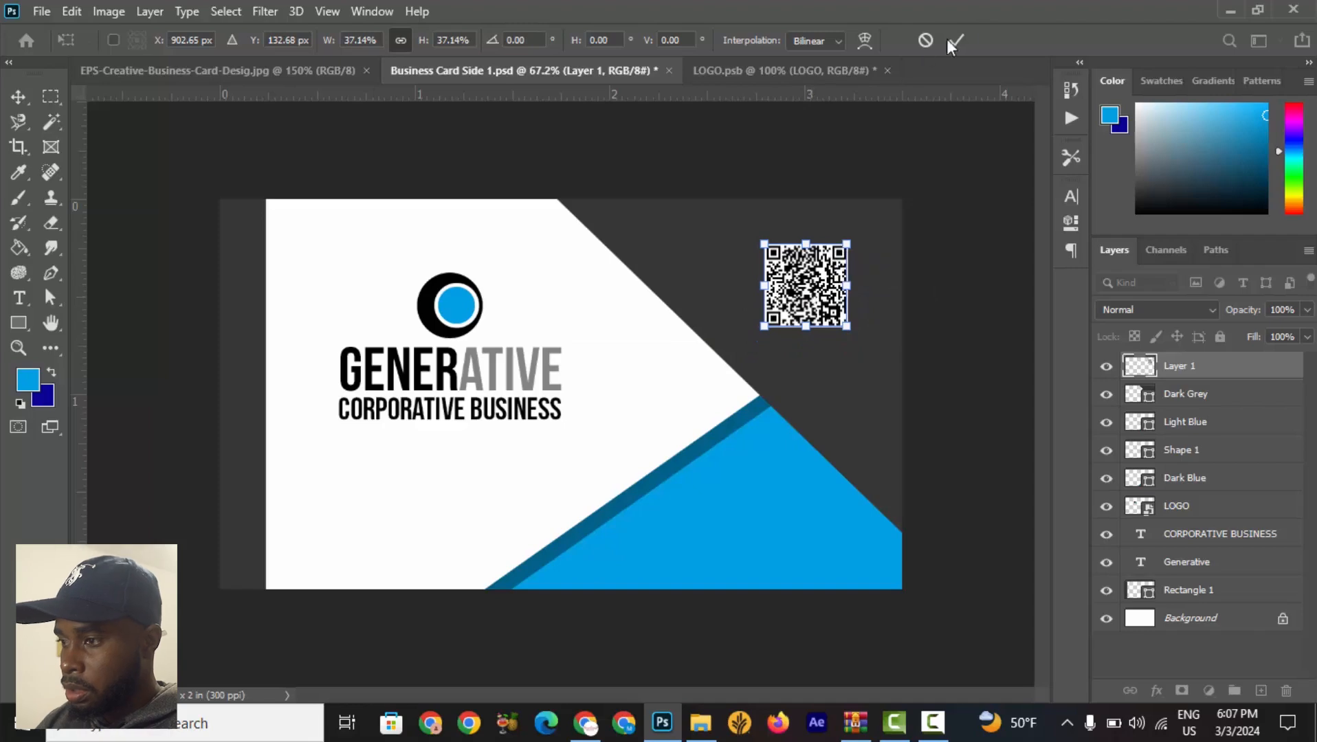
pyautogui.click(955, 42)
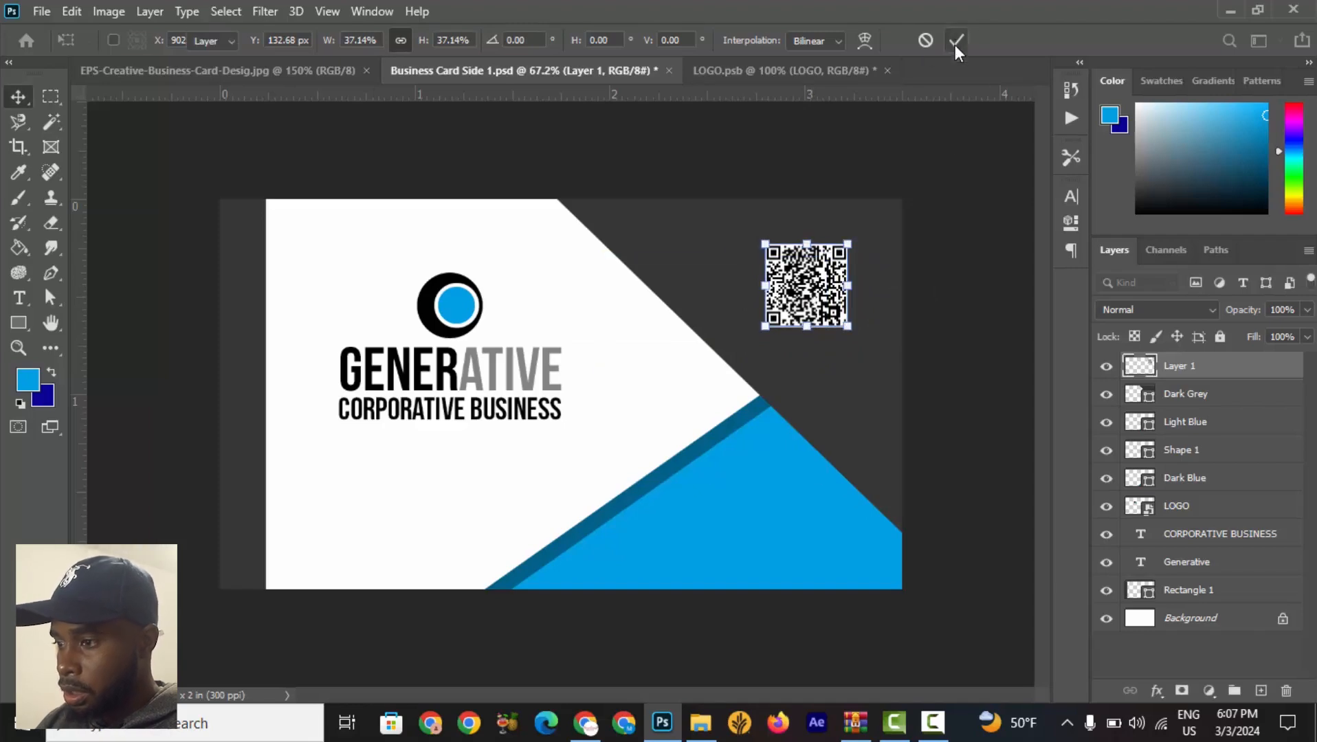
# Save the business card document.
pyautogui.scroll(2, 810, 289)
pyautogui.scroll(-5, 888, 285)
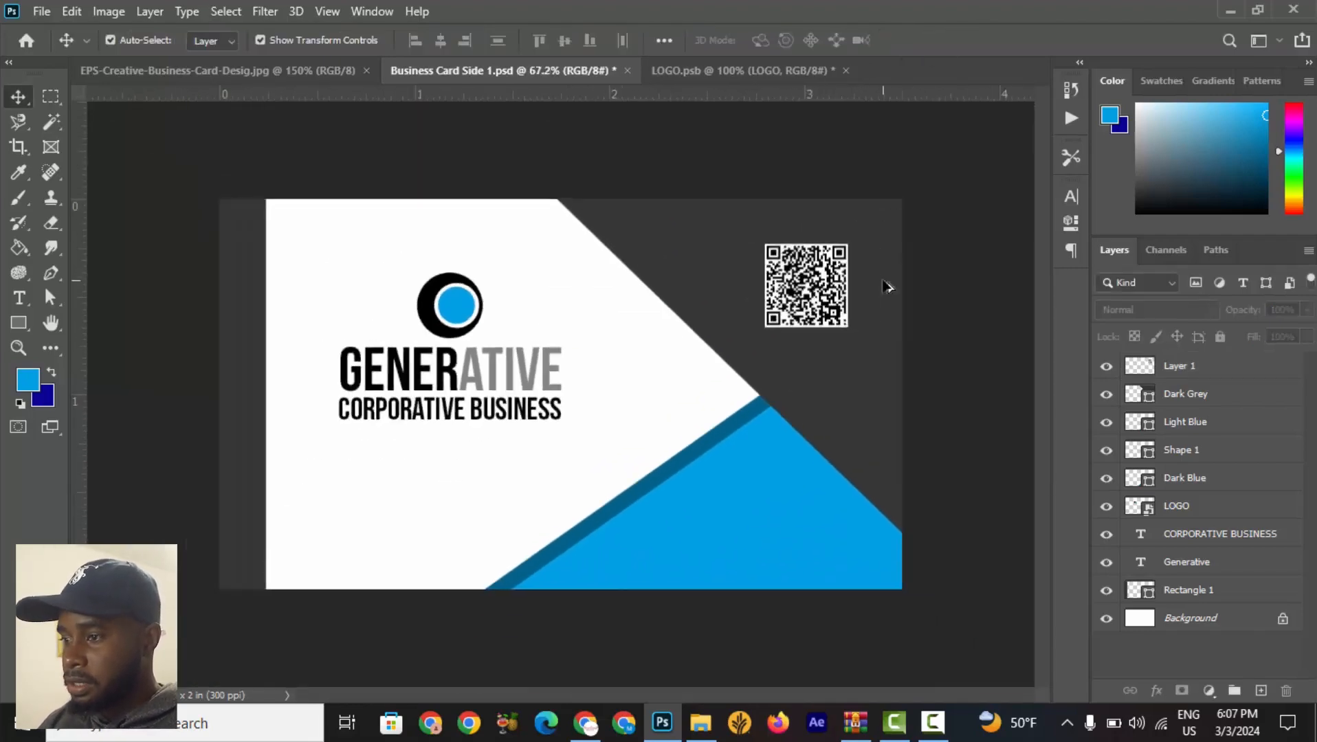
pyautogui.hotkey('ctrl', 's')
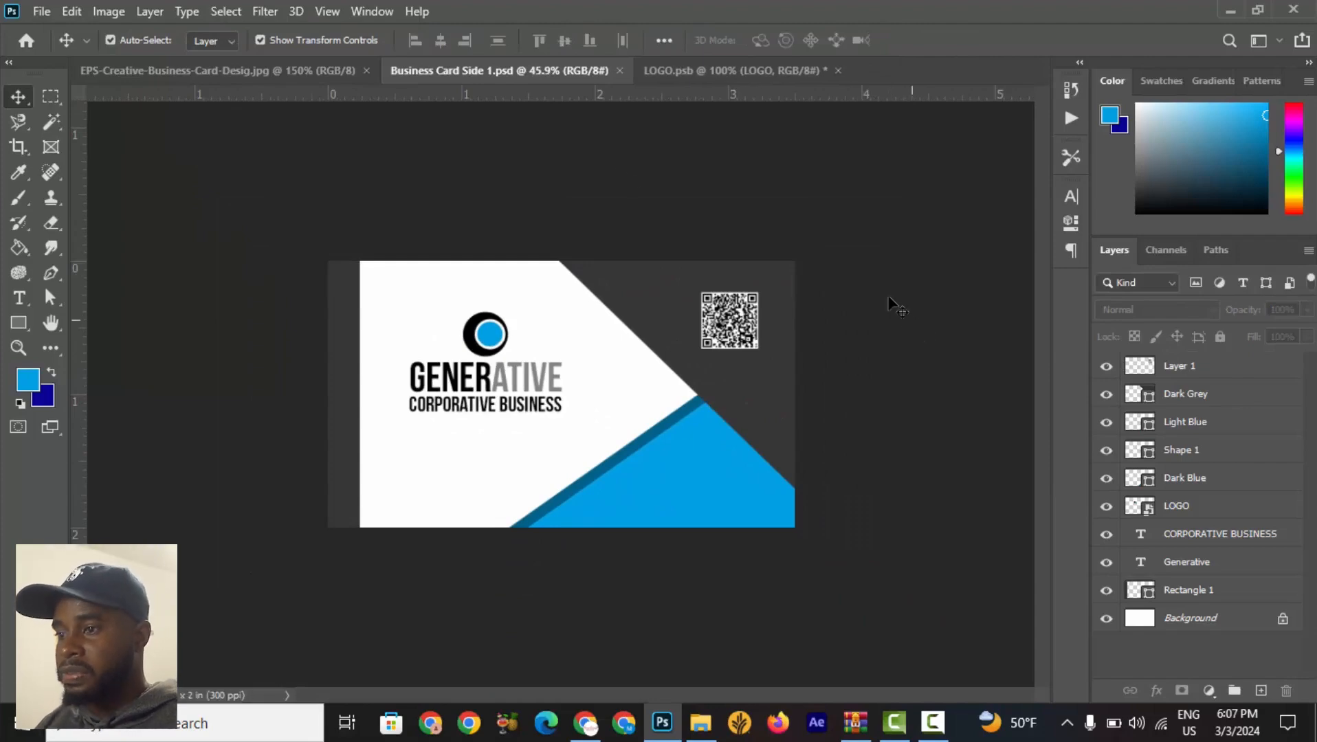
# Examine the reference image's contact-details side of the card, zooming in on it.
pyautogui.click(291, 75)
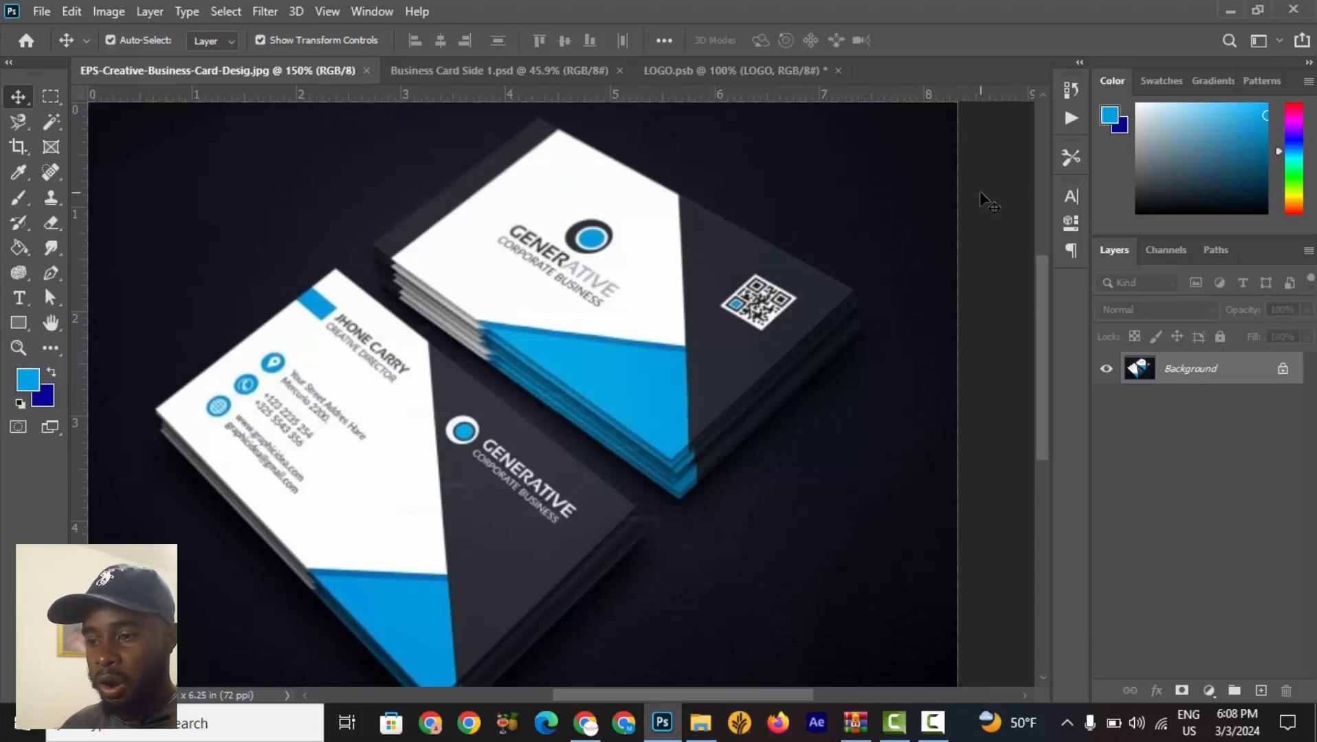
pyautogui.scroll(5, 413, 512)
pyautogui.scroll(-5, 285, 516)
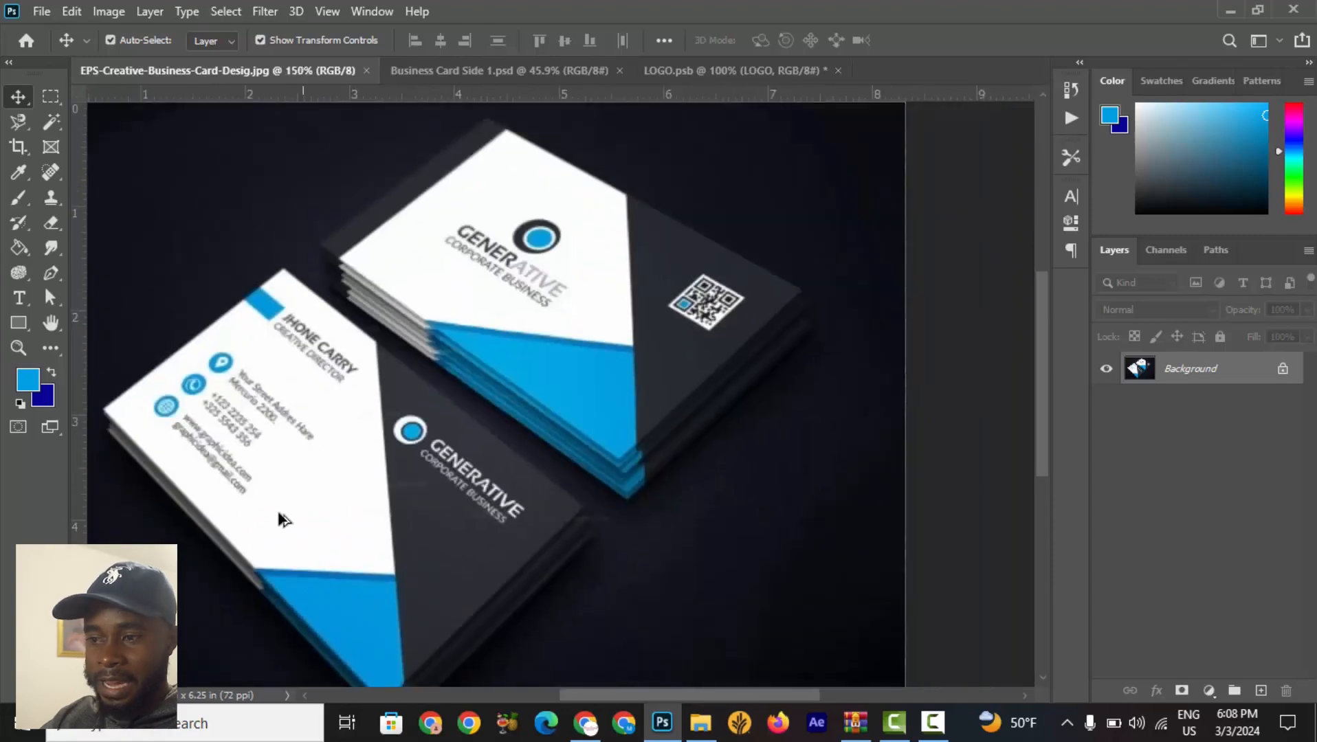
pyautogui.scroll(3, 196, 520)
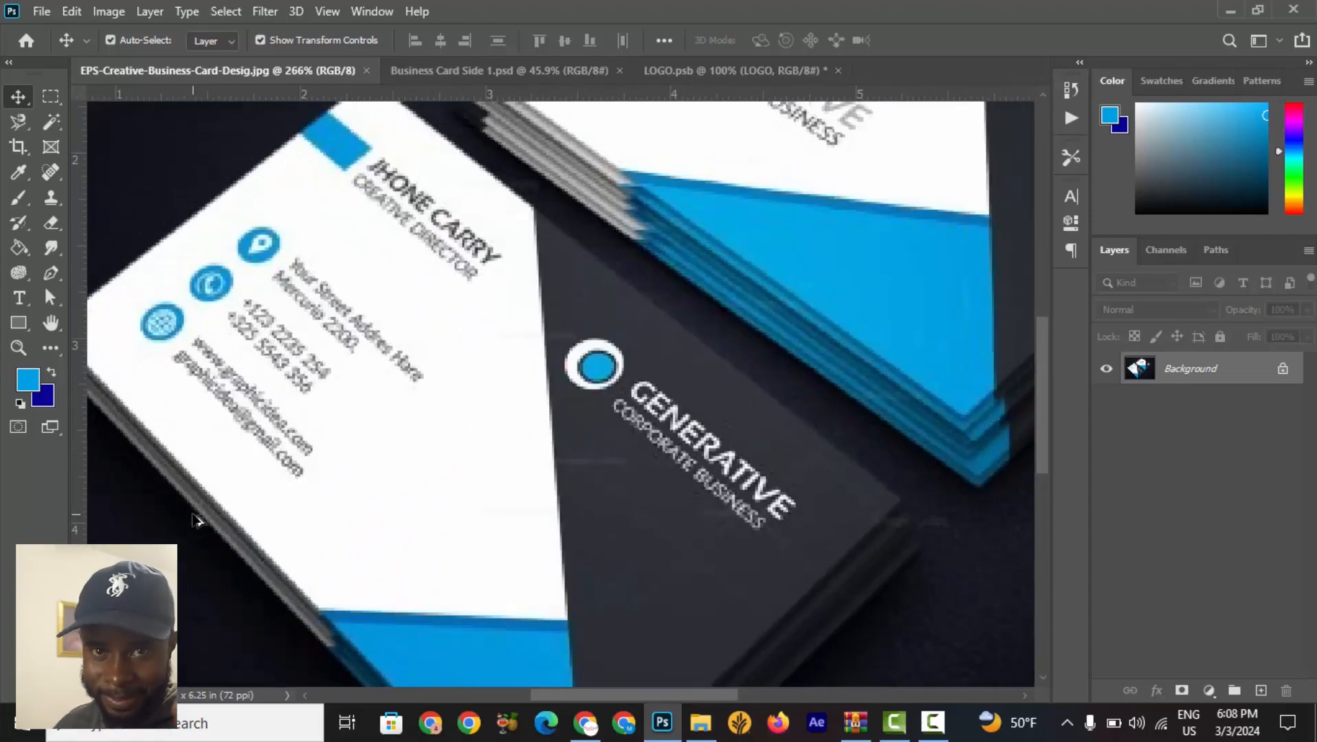